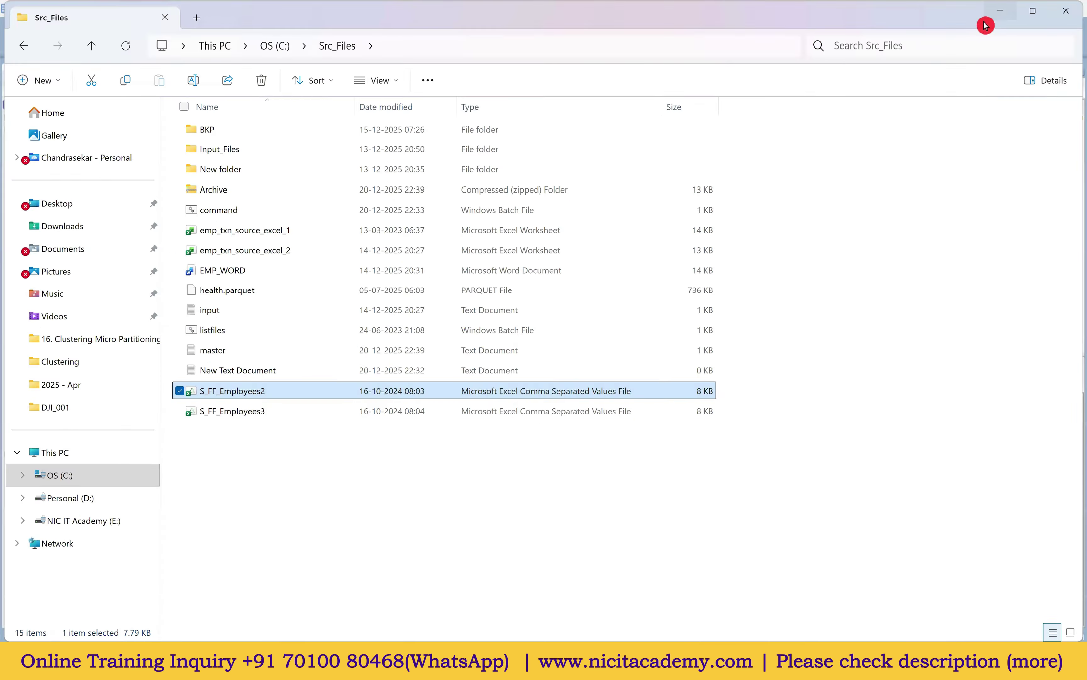
Step: Rename the CSV file S_FF_Employees2 in the Src_Files folder to S_FF_Employees
{"action": "left_click", "coordinate": [259, 417]}
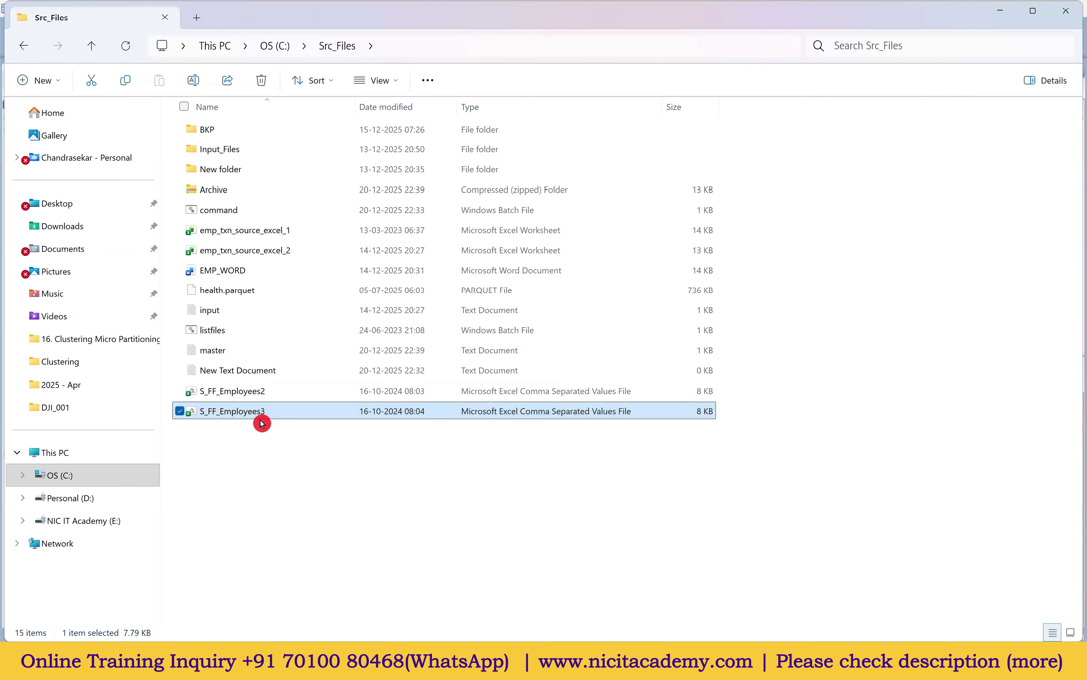
{"action": "left_click", "coordinate": [272, 397]}
{"action": "key", "text": "F2"}
{"action": "left_click", "coordinate": [277, 399]}
{"action": "key", "text": "BackSpace"}
{"action": "key", "text": "Return"}
Step: Switch to Informatica Data Integration in Chrome and create a new mapping asset
{"action": "mouse_move", "coordinate": [607, 672]}
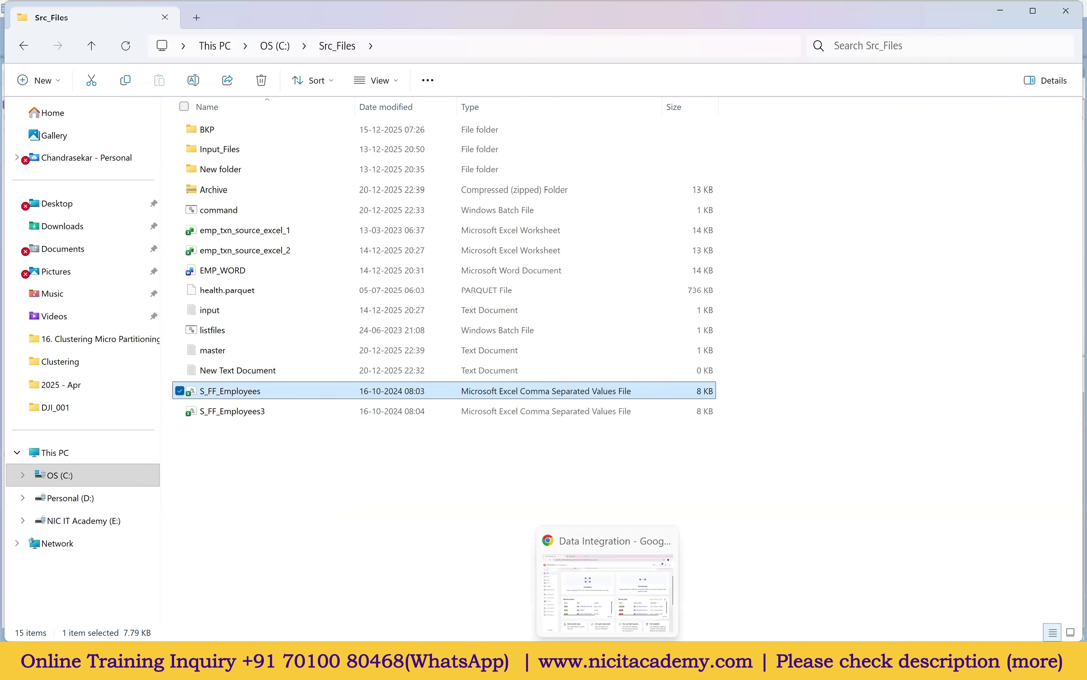
{"action": "left_click", "coordinate": [608, 584]}
{"action": "left_click", "coordinate": [59, 131]}
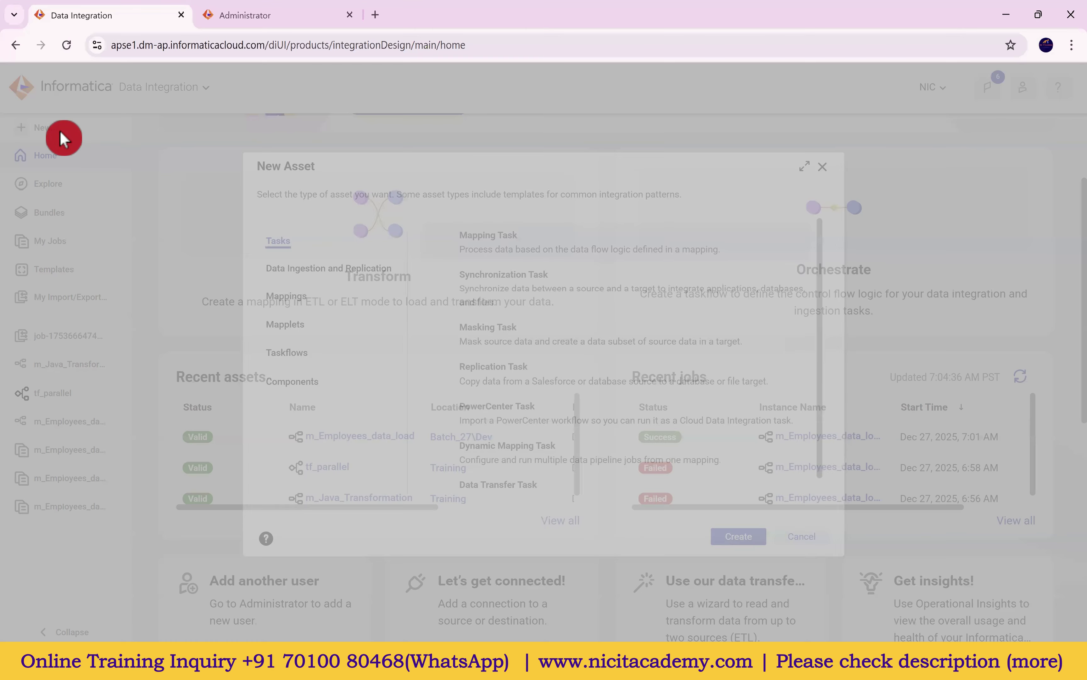
{"action": "left_click", "coordinate": [270, 243]}
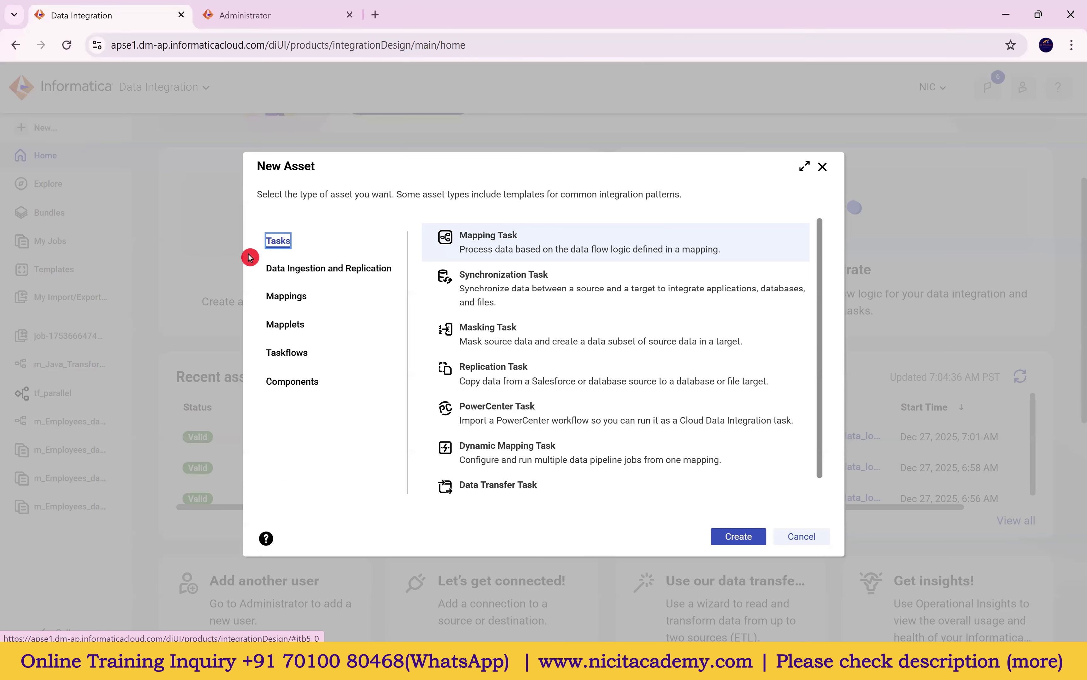
{"action": "left_click", "coordinate": [293, 297]}
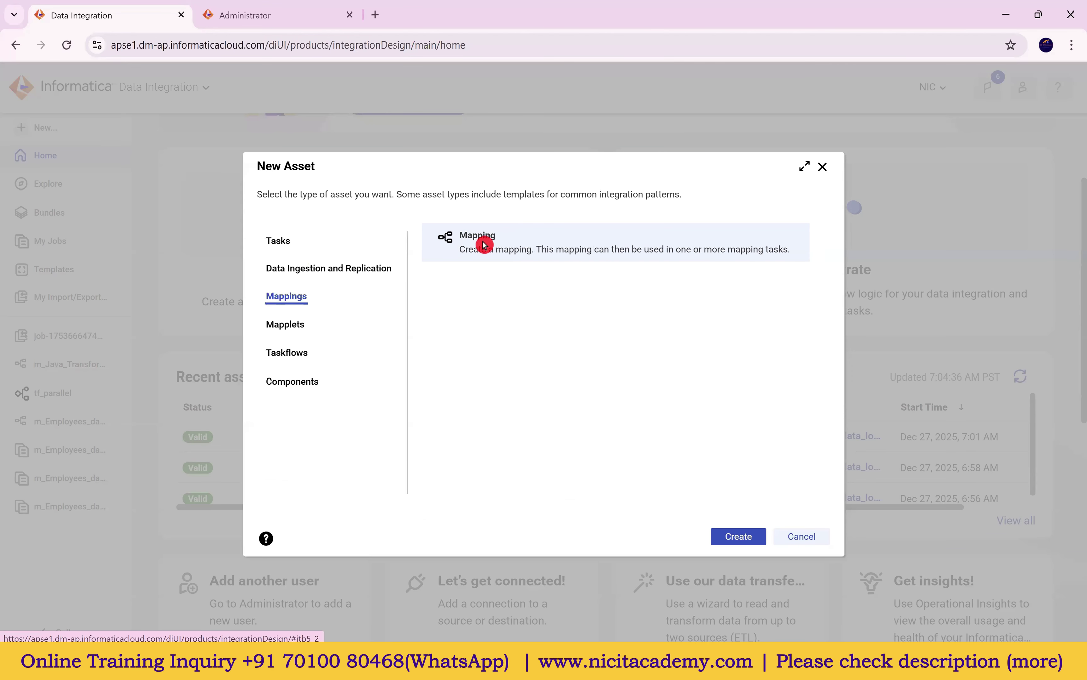
{"action": "left_click", "coordinate": [752, 539]}
Step: Name the new mapping m_Filter_Transformation_b28
{"action": "double_click", "coordinate": [241, 494]}
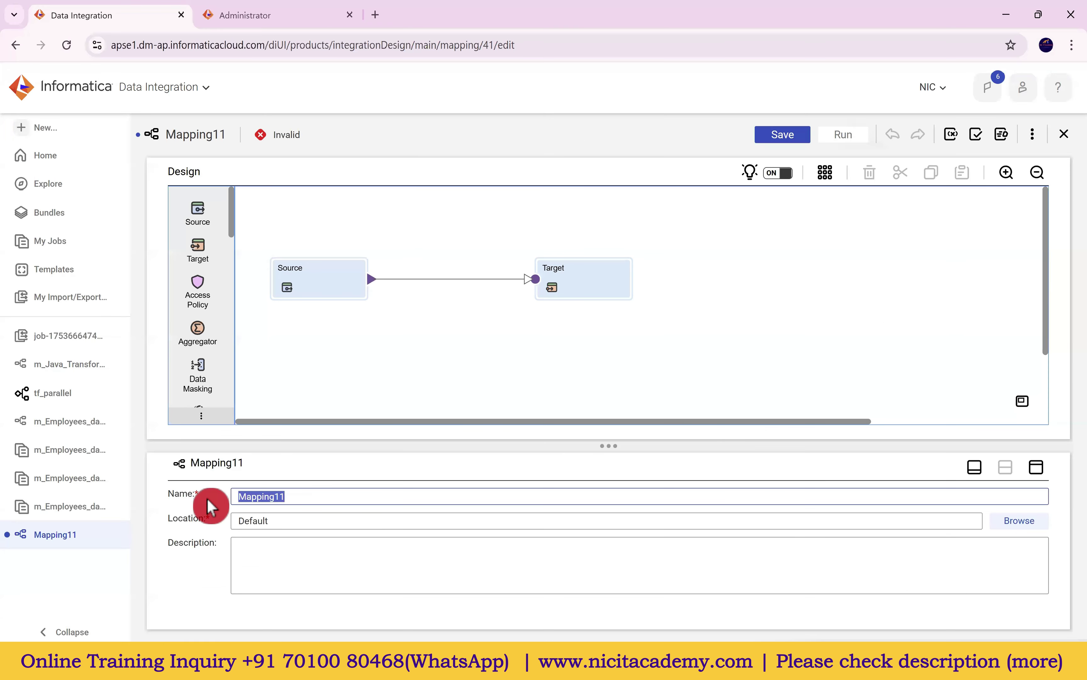
{"action": "key", "text": "BackSpace"}
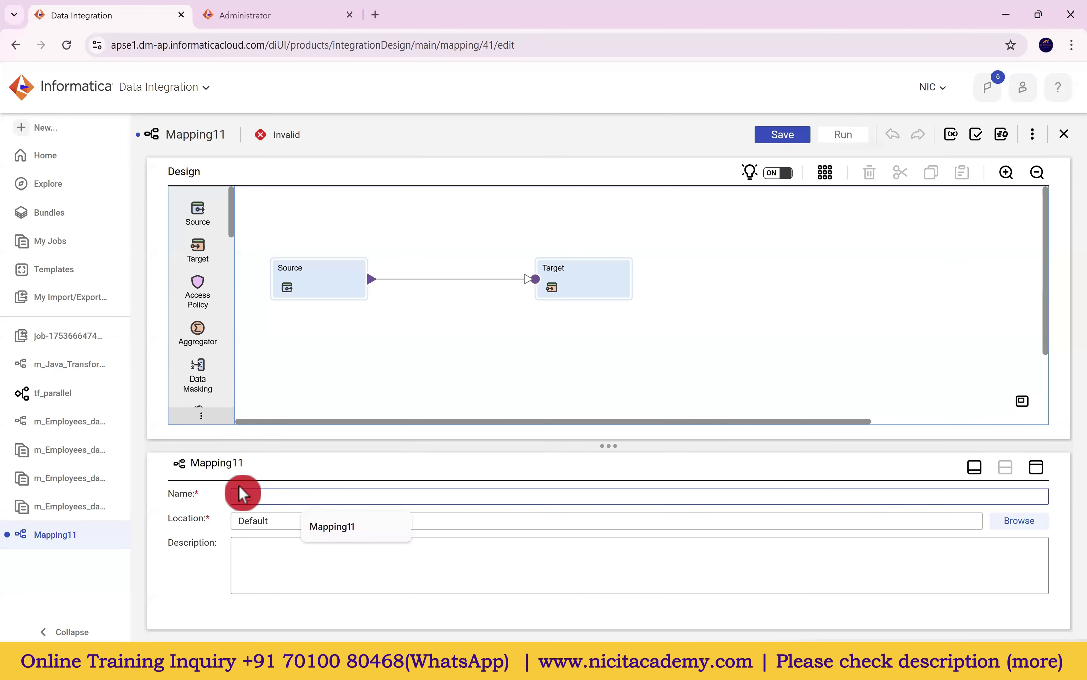
{"action": "type", "text": "m_Filter"}
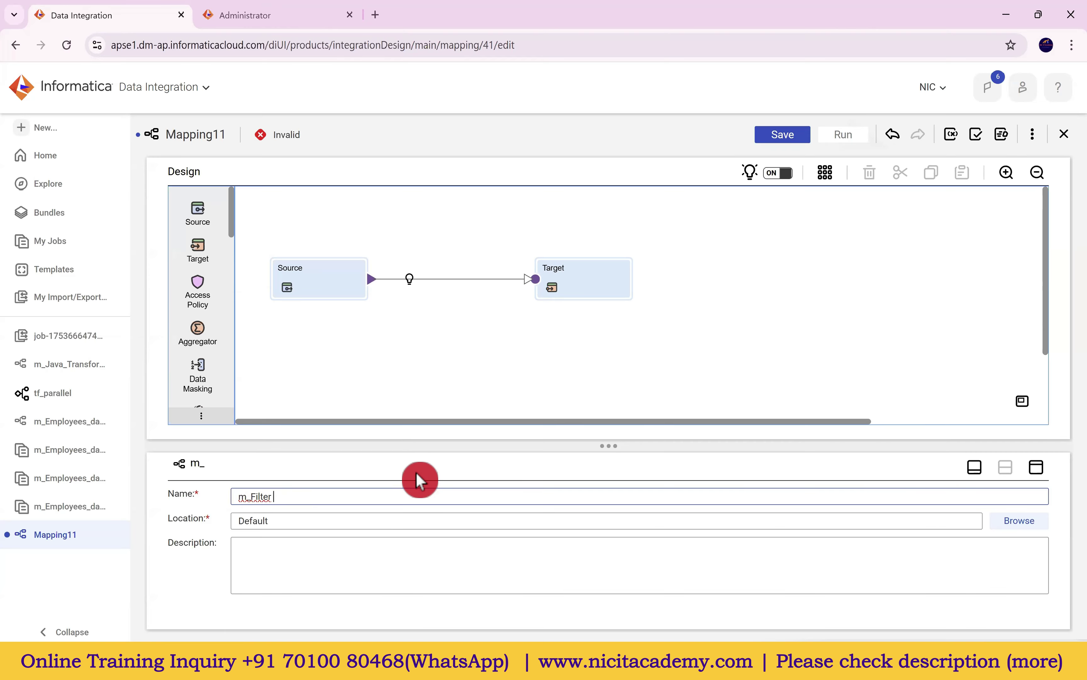
{"action": "type", "text": " r-Transformation"}
{"action": "left_click", "coordinate": [273, 500]}
{"action": "key", "text": "BackSpace"}
{"action": "type", "text": "_"}
{"action": "left_click", "coordinate": [325, 520]}
{"action": "left_click_drag", "start_coordinate": [288, 536], "coordinate": [223, 533]}
{"action": "left_click", "coordinate": [354, 494]}
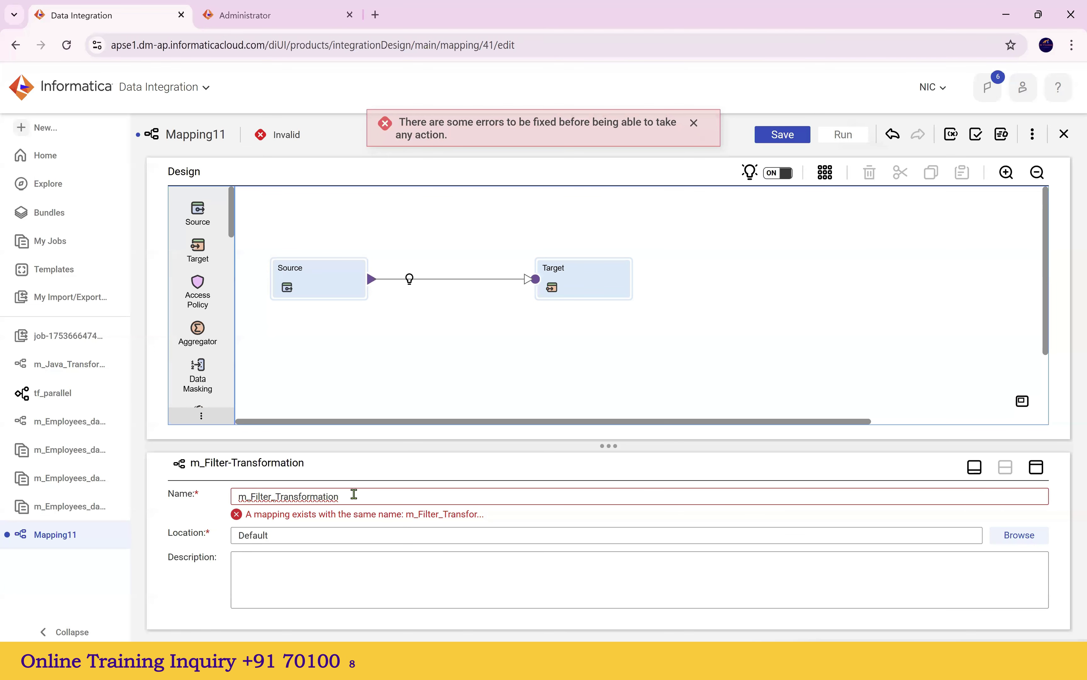
{"action": "type", "text": "_b28"}
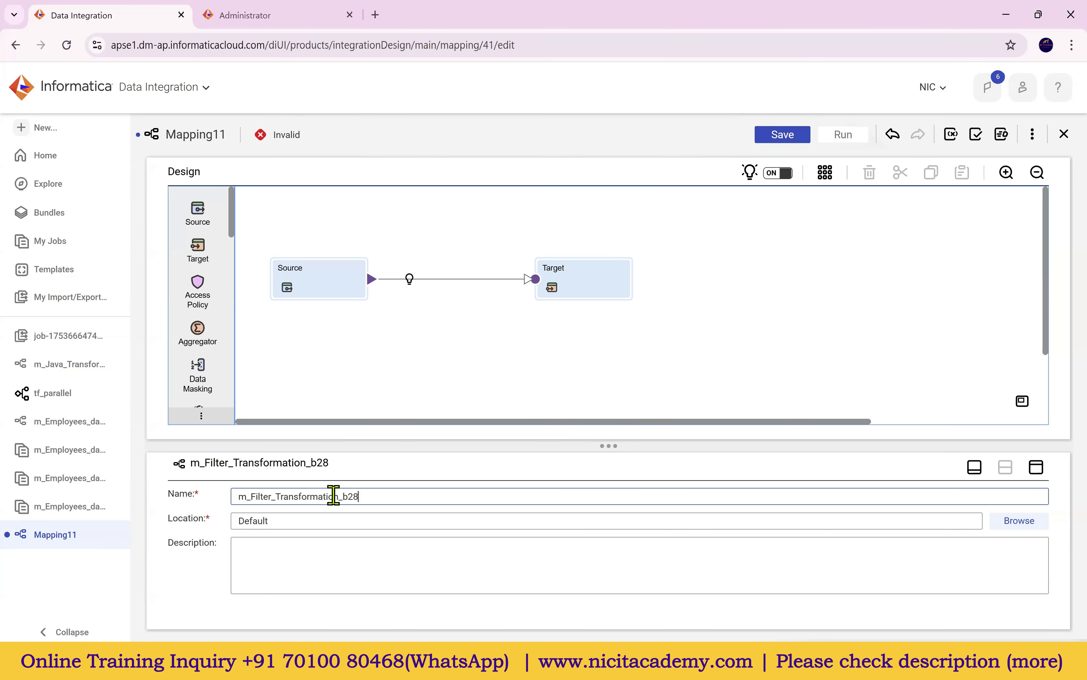
Step: Set the connection of the mapping's Source transformation to Source_FF_Connection (Flat File)
{"action": "left_click", "coordinate": [313, 299]}
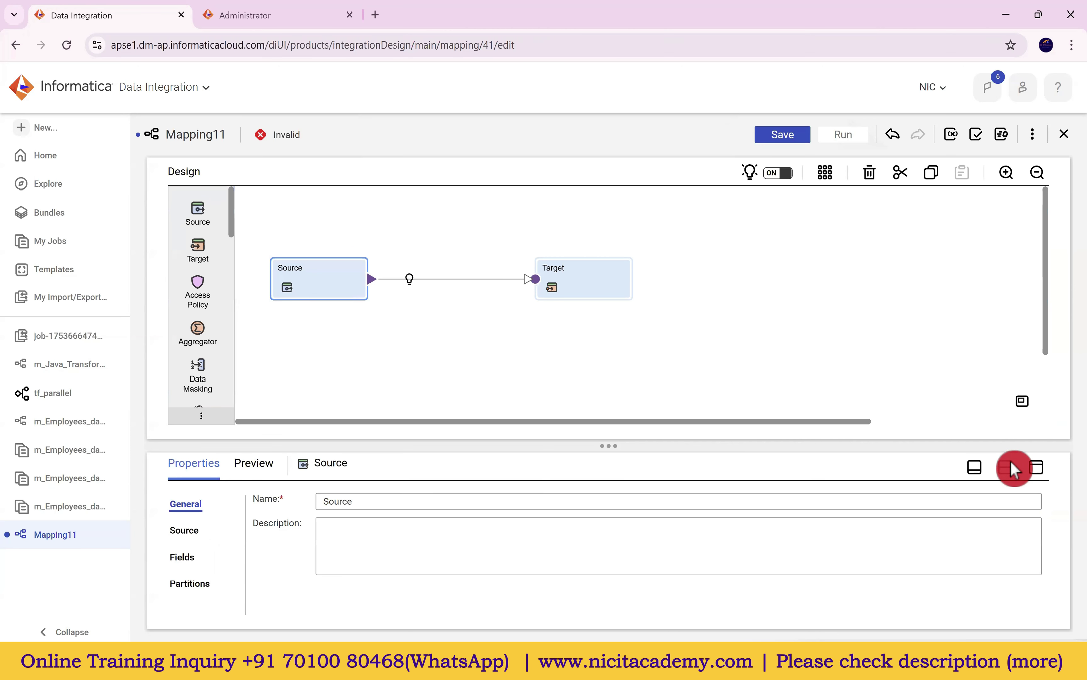
{"action": "left_click", "coordinate": [1035, 468]}
{"action": "left_click", "coordinate": [191, 238]}
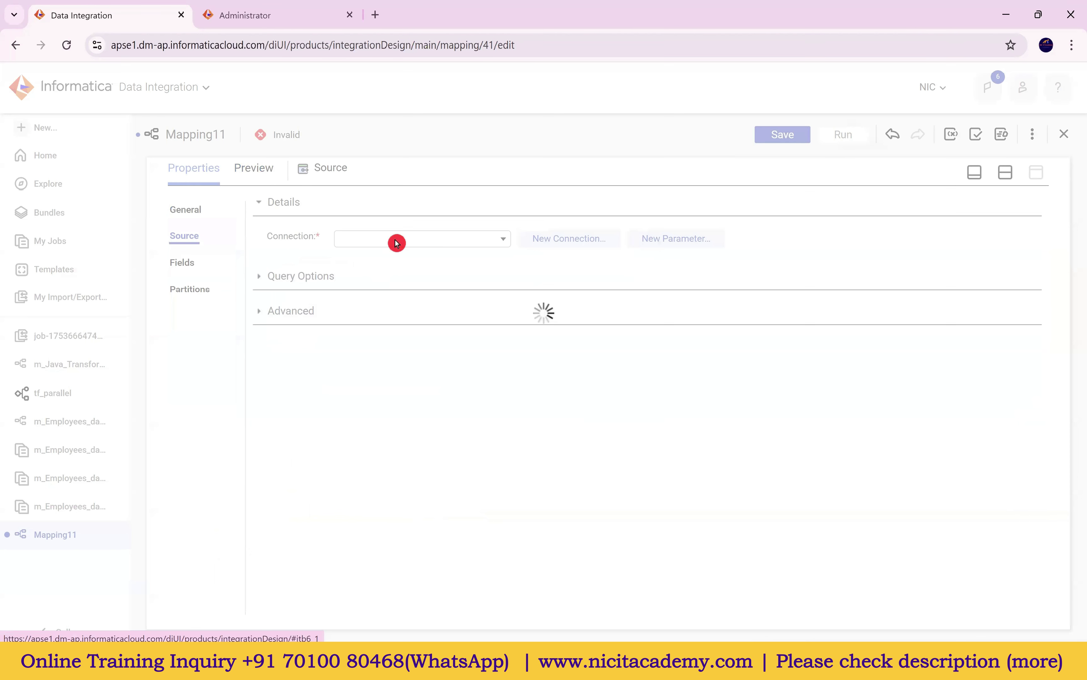
{"action": "left_click", "coordinate": [395, 242]}
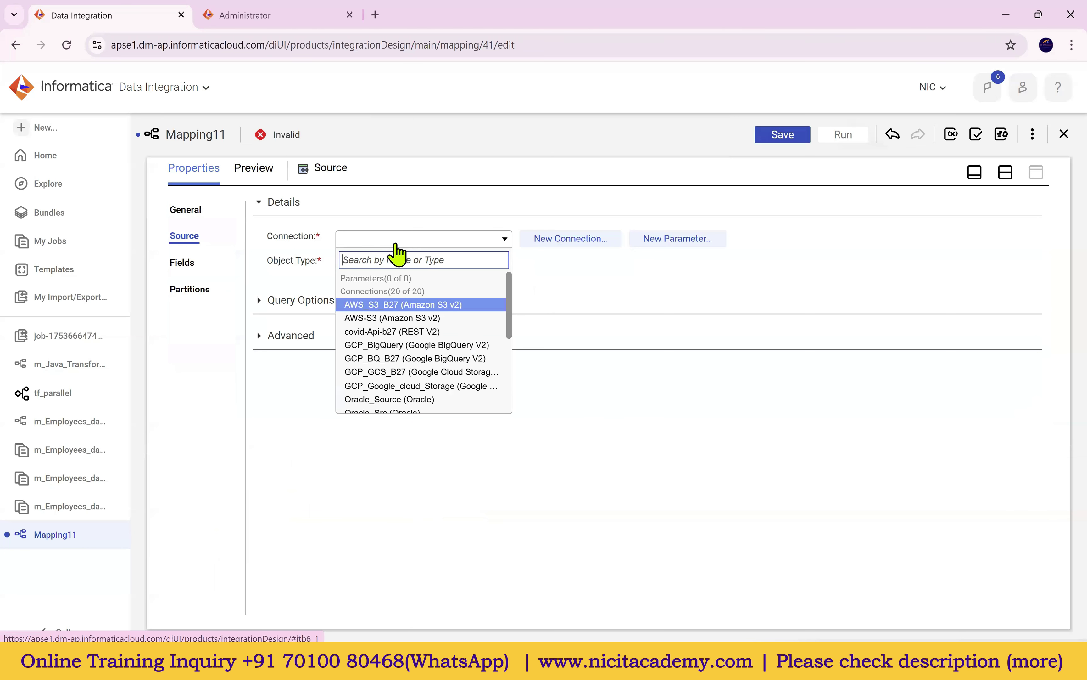
{"action": "left_click", "coordinate": [443, 398]}
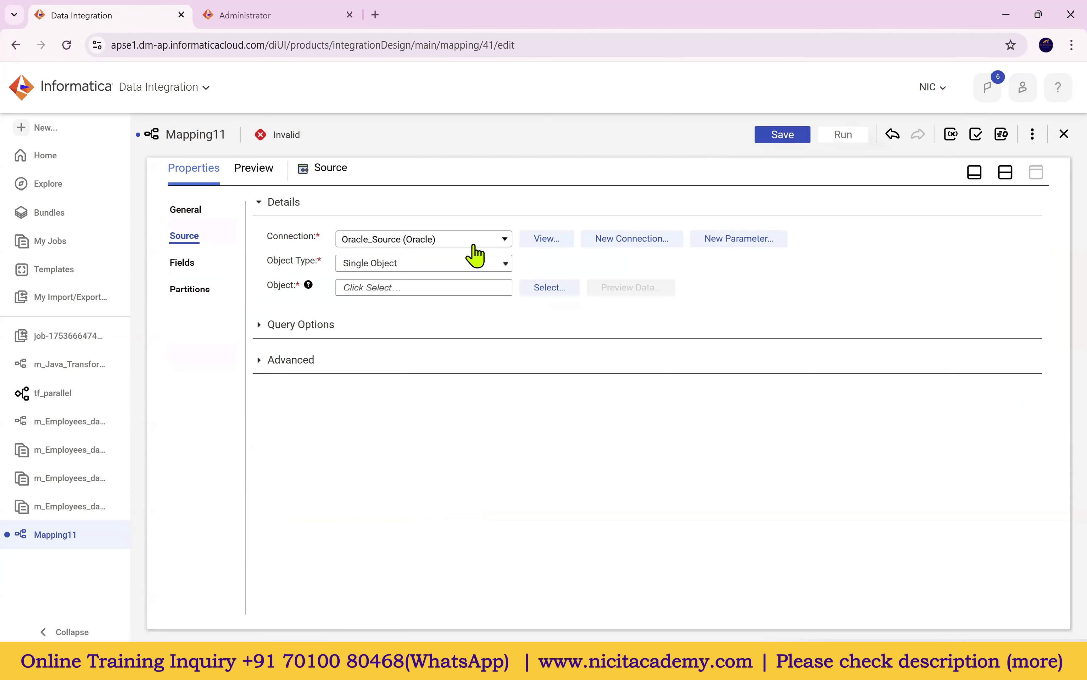
{"action": "left_click", "coordinate": [471, 242]}
{"action": "scroll", "coordinate": [445, 346], "scroll_direction": "down", "scroll_amount": 3}
{"action": "scroll", "coordinate": [447, 355], "scroll_direction": "up", "scroll_amount": 2}
{"action": "scroll", "coordinate": [448, 364], "scroll_direction": "down", "scroll_amount": 2}
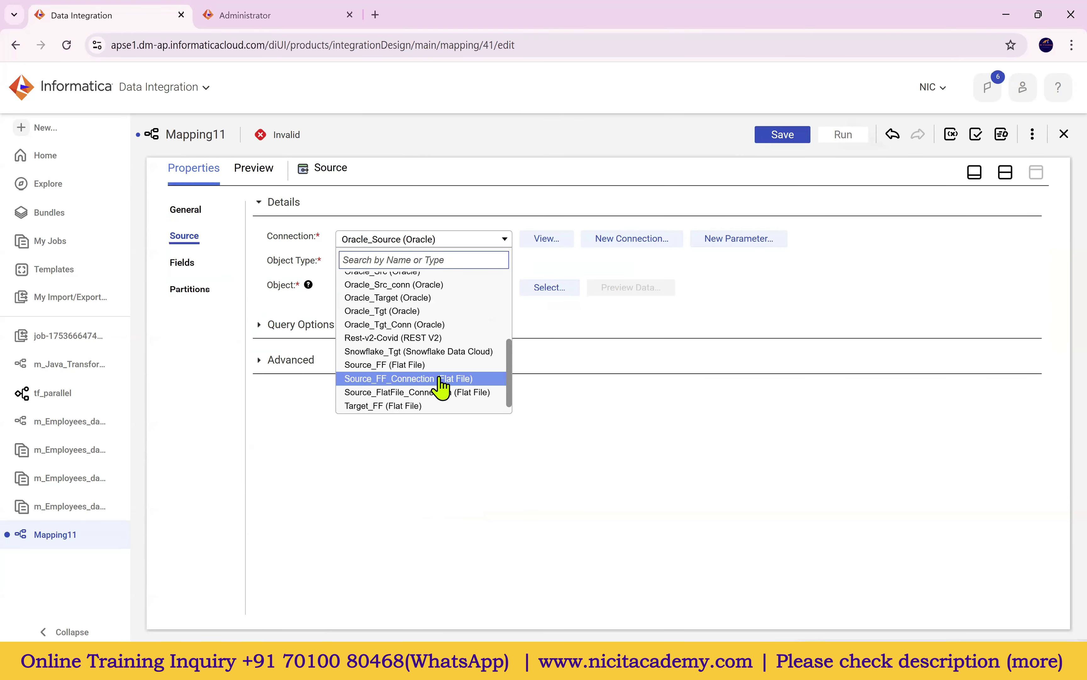
{"action": "left_click", "coordinate": [479, 379]}
Step: Review the Source_FF_Connection properties, including its directory and date format, and close them
{"action": "left_click", "coordinate": [552, 247]}
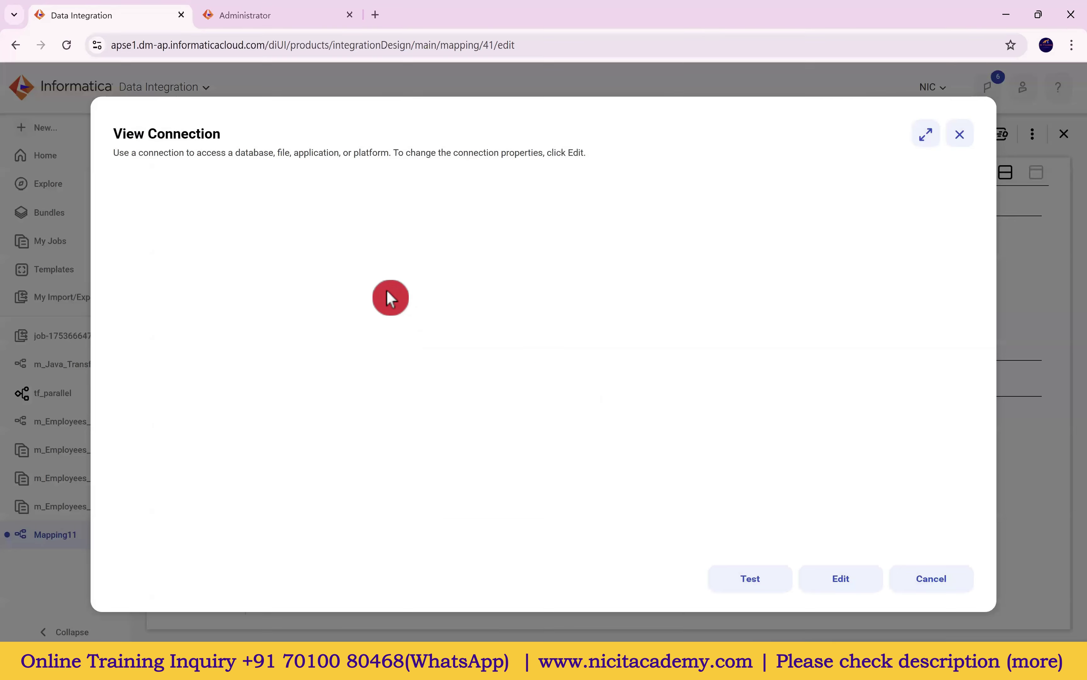
{"action": "scroll", "coordinate": [374, 388], "scroll_direction": "down", "scroll_amount": 2}
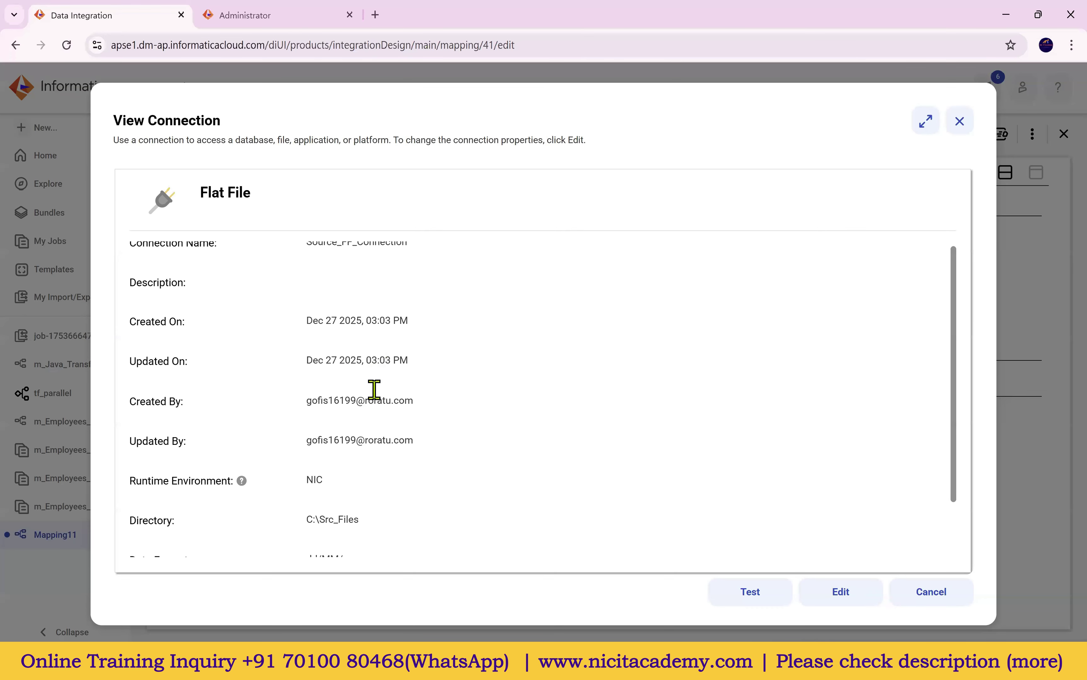
{"action": "left_click_drag", "start_coordinate": [336, 486], "coordinate": [357, 502]}
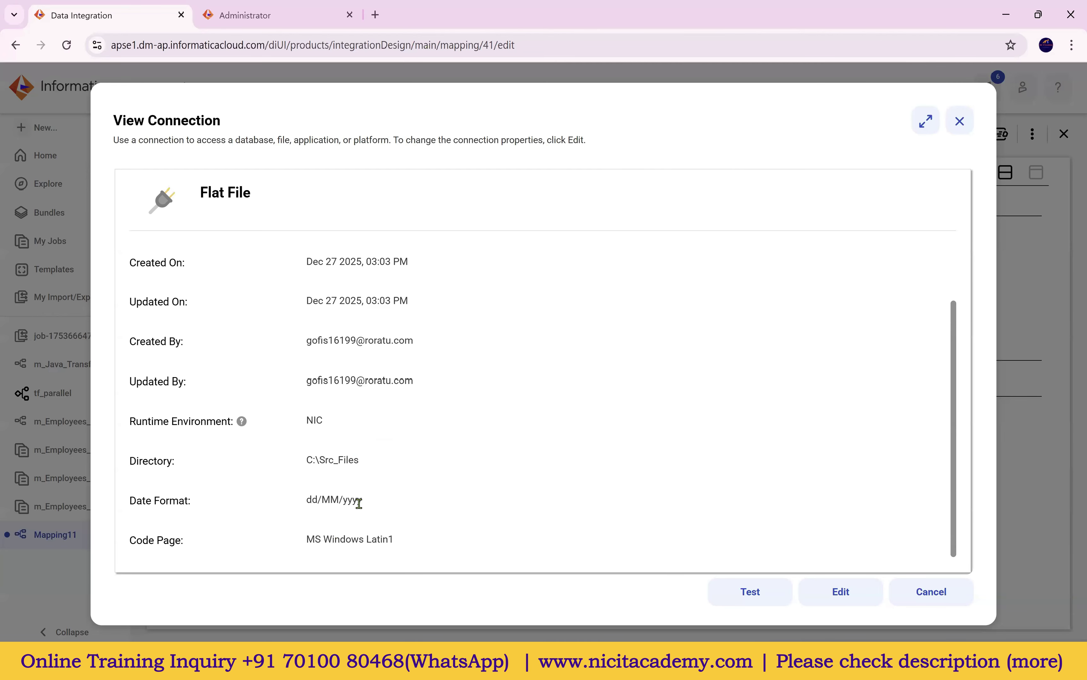
{"action": "left_click", "coordinate": [959, 122]}
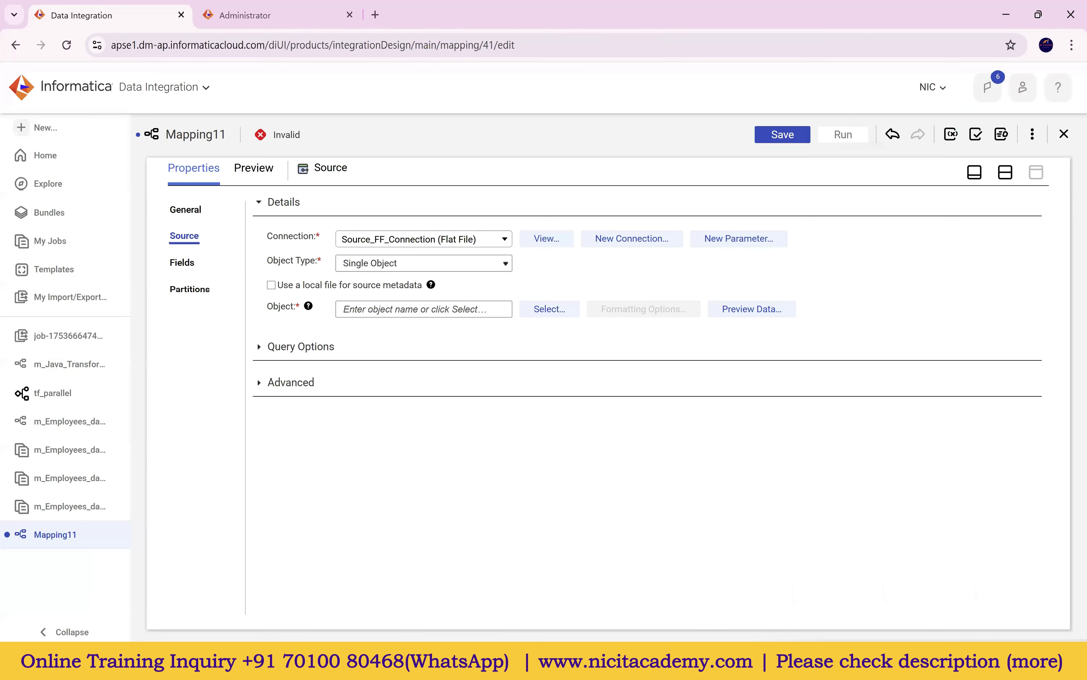
Step: Switch to Notepad++ to check how the HIRE_DATE values in S_FF_Employees2.csv are formatted, and return to the mapping
{"action": "key", "text": "alt+Tab"}
{"action": "left_click", "coordinate": [598, 381]}
{"action": "double_click", "coordinate": [431, 151]}
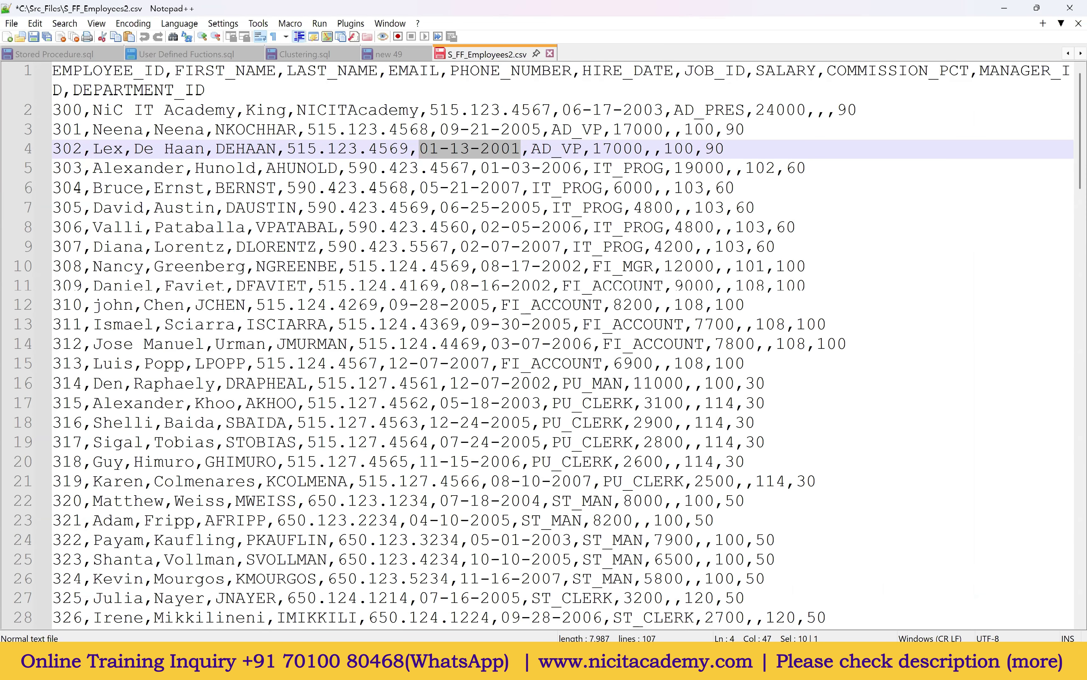
{"action": "left_click", "coordinate": [692, 663]}
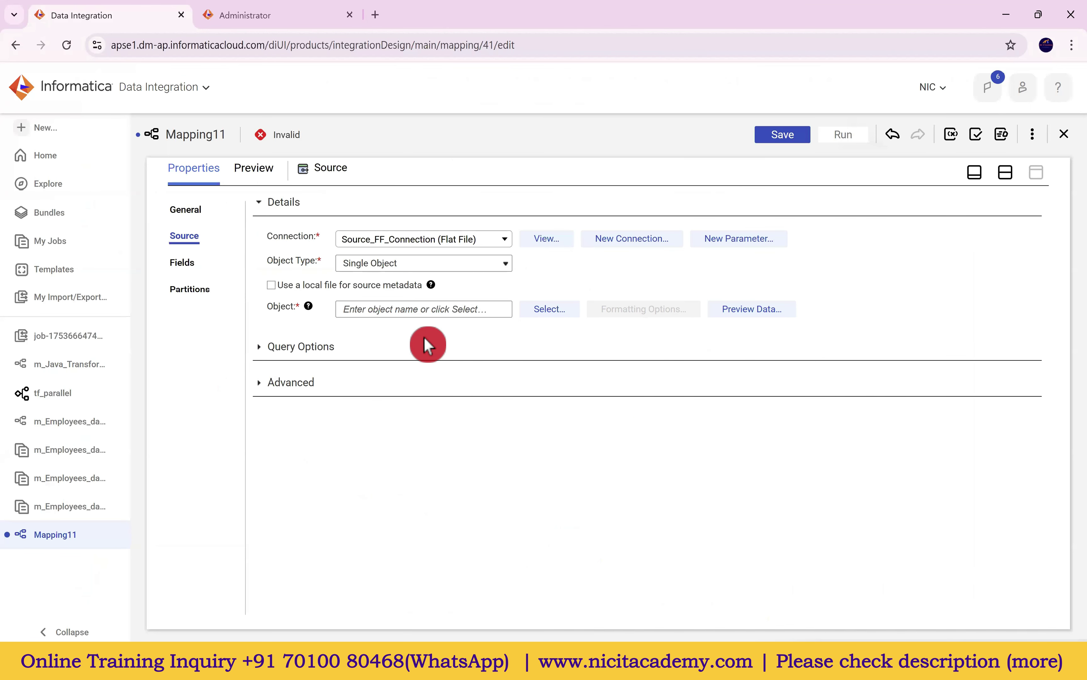
Step: Edit Source_FF_Connection to use the date format MM-dd-yyyy and update the connection
{"action": "left_click", "coordinate": [548, 239]}
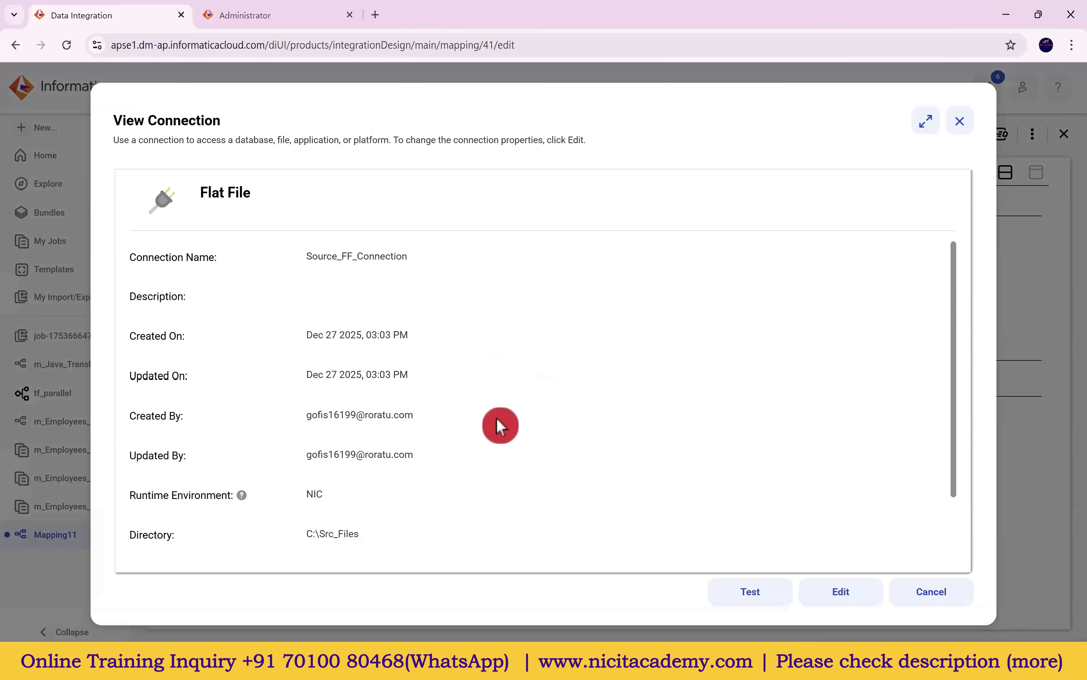
{"action": "left_click", "coordinate": [841, 592]}
{"action": "left_click", "coordinate": [505, 425]}
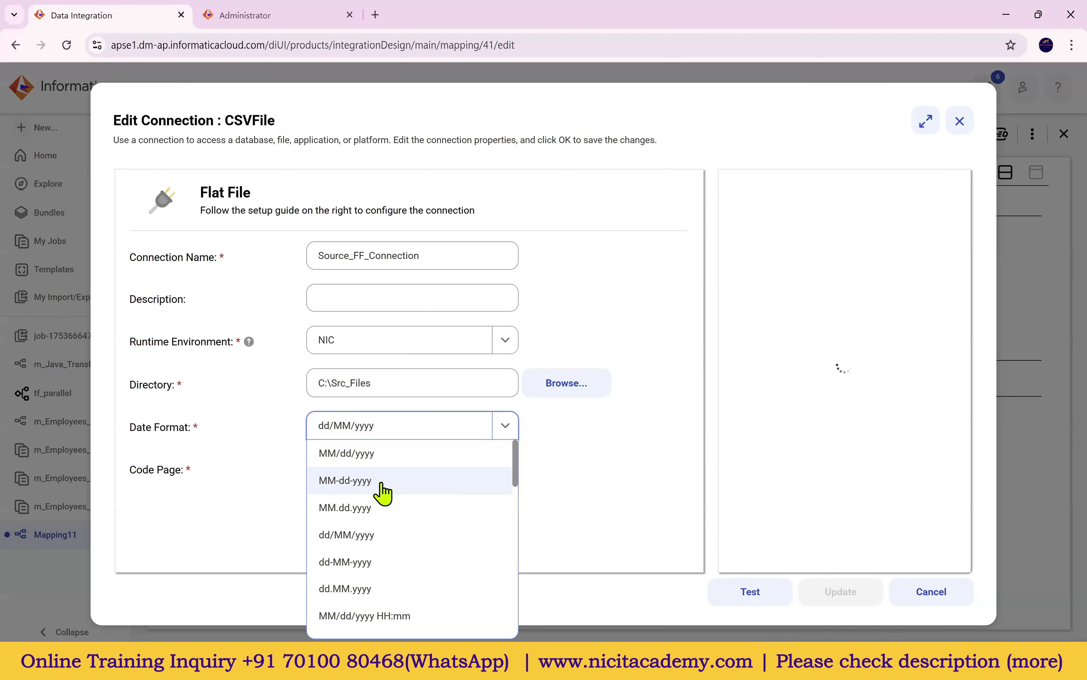
{"action": "left_click", "coordinate": [384, 492]}
{"action": "left_click", "coordinate": [837, 591]}
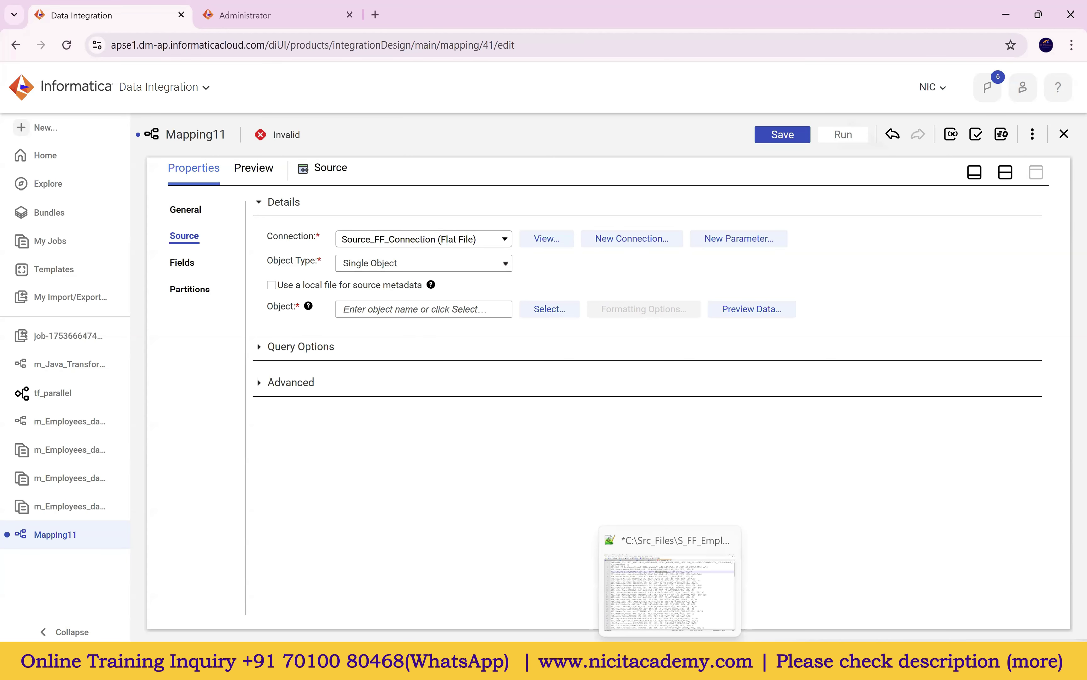
Step: Look at the employee CSV data in Notepad++ again and return to the mapping's source settings
{"action": "left_click", "coordinate": [669, 663]}
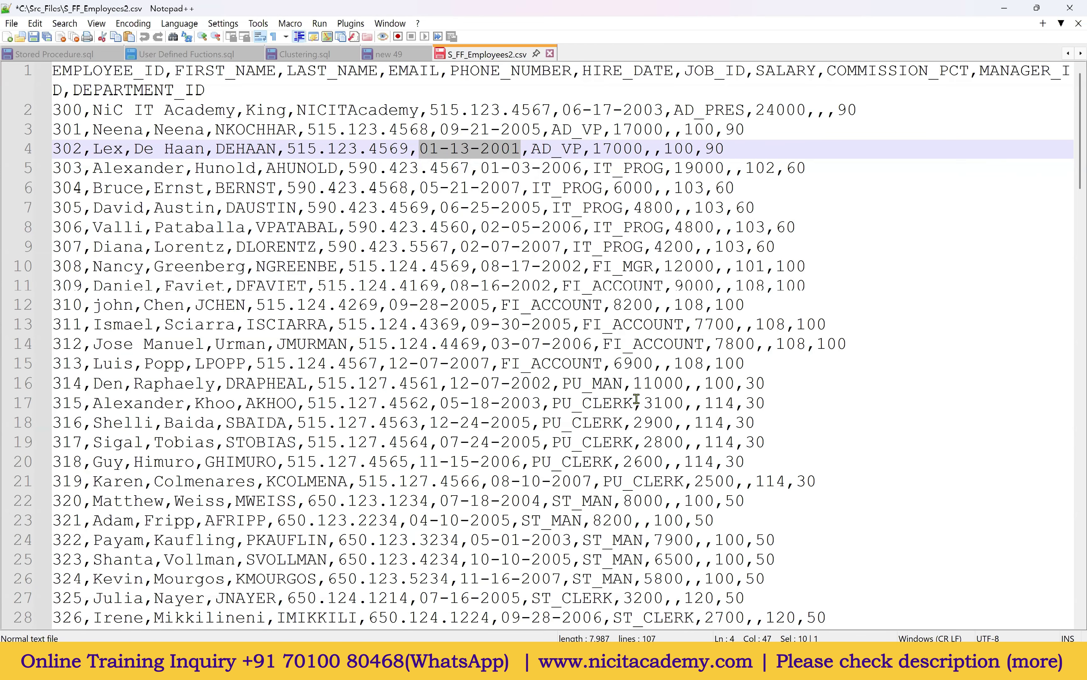
{"action": "key", "text": "alt+Tab"}
{"action": "left_click", "coordinate": [476, 258]}
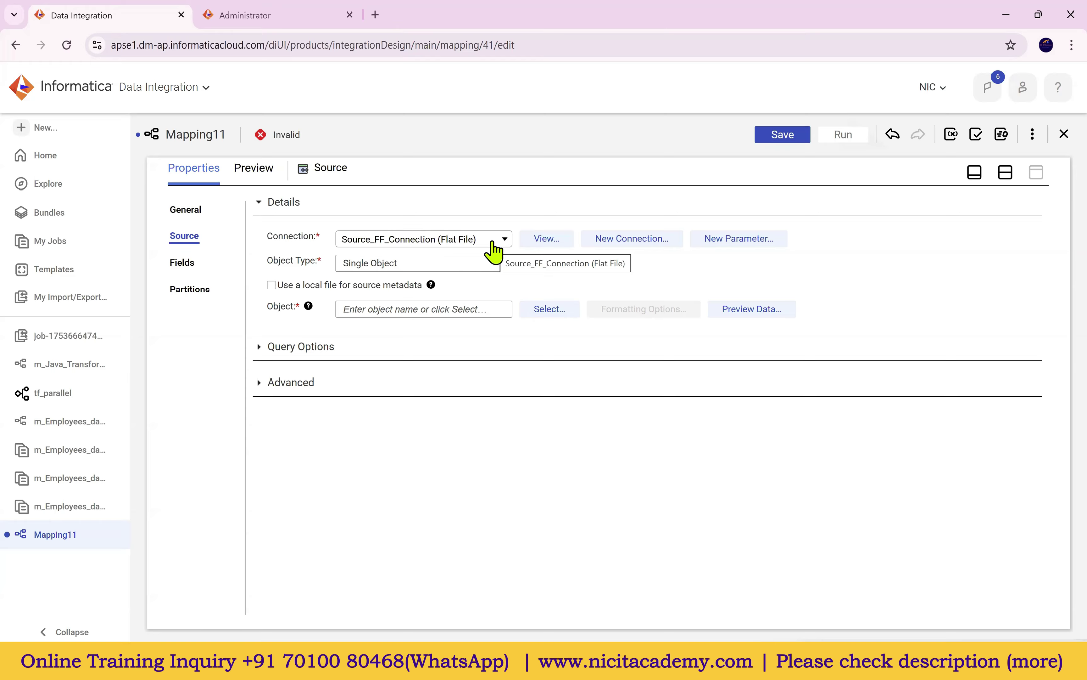
{"action": "left_click", "coordinate": [395, 236]}
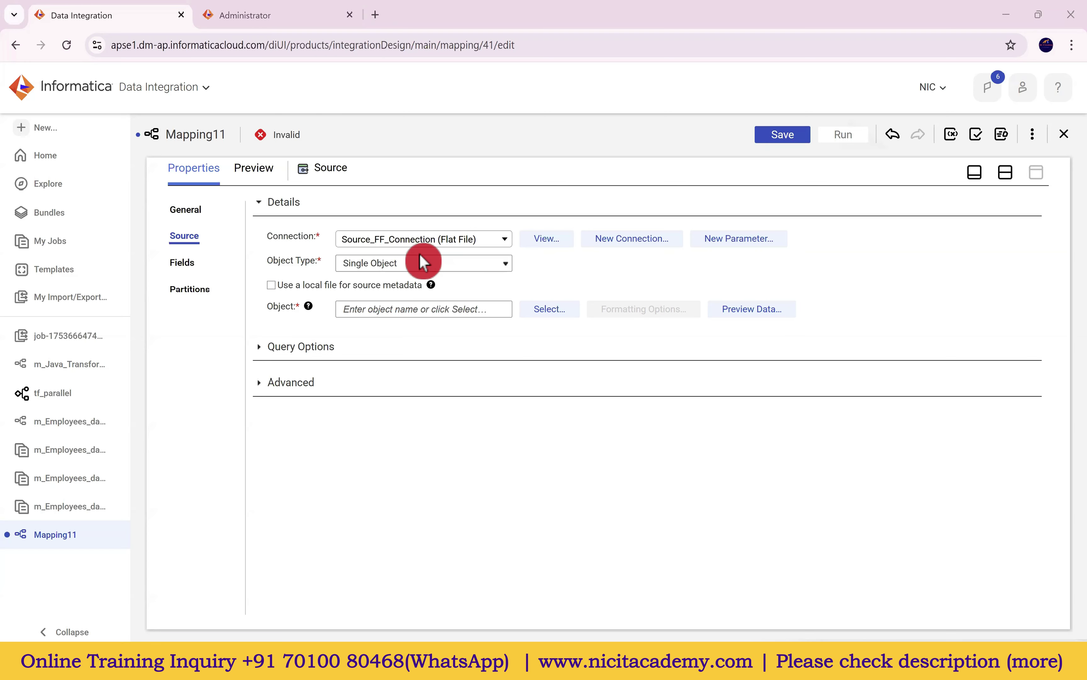
{"action": "left_click", "coordinate": [611, 582]}
{"action": "left_click", "coordinate": [489, 302]}
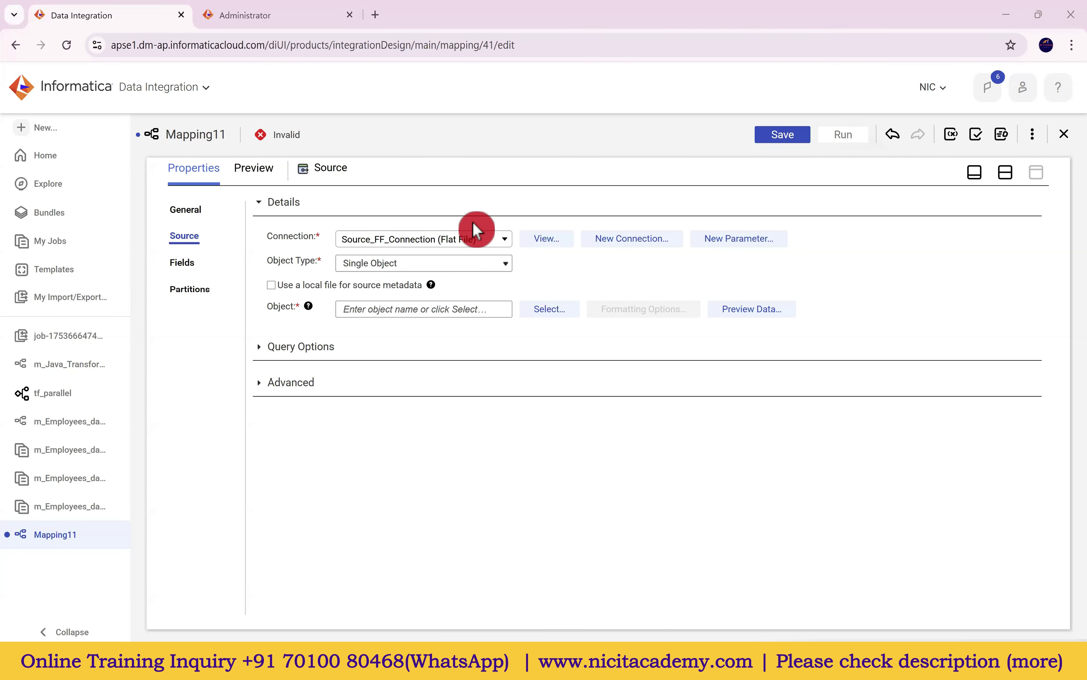
{"action": "left_click", "coordinate": [419, 216]}
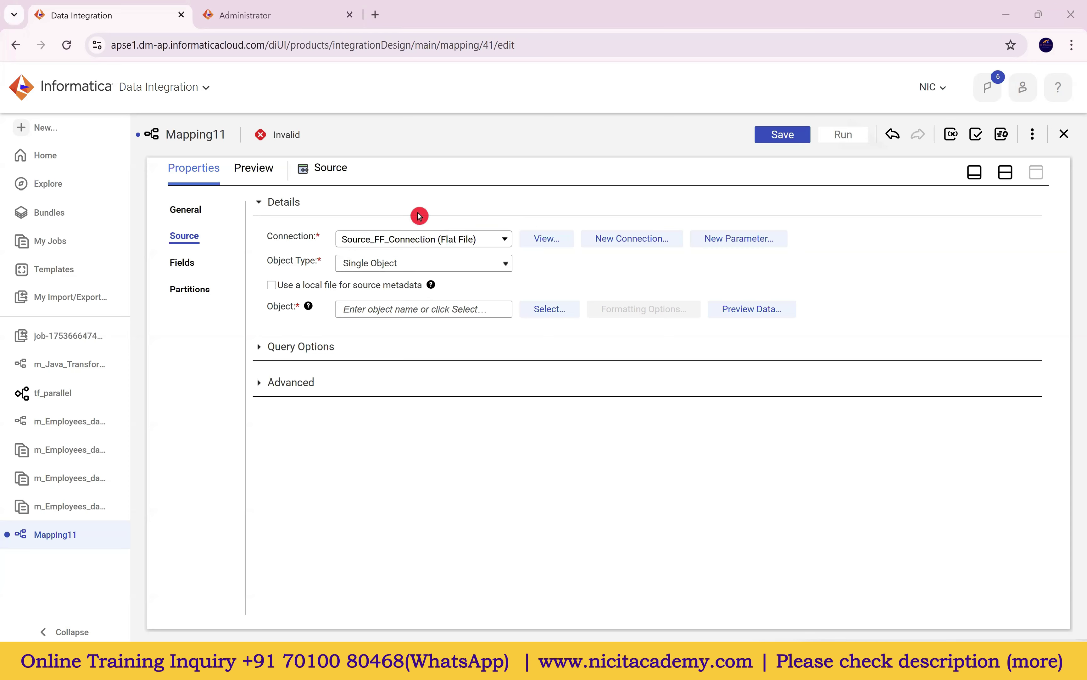
{"action": "left_click", "coordinate": [438, 214]}
{"action": "left_click", "coordinate": [562, 244]}
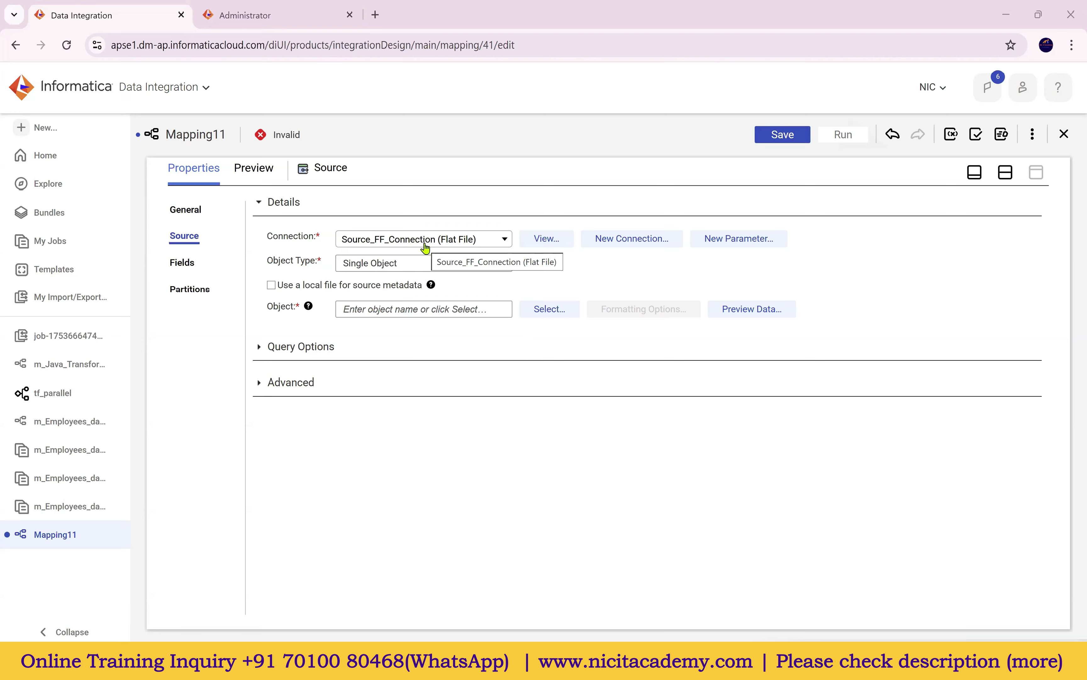
{"action": "left_click", "coordinate": [324, 279]}
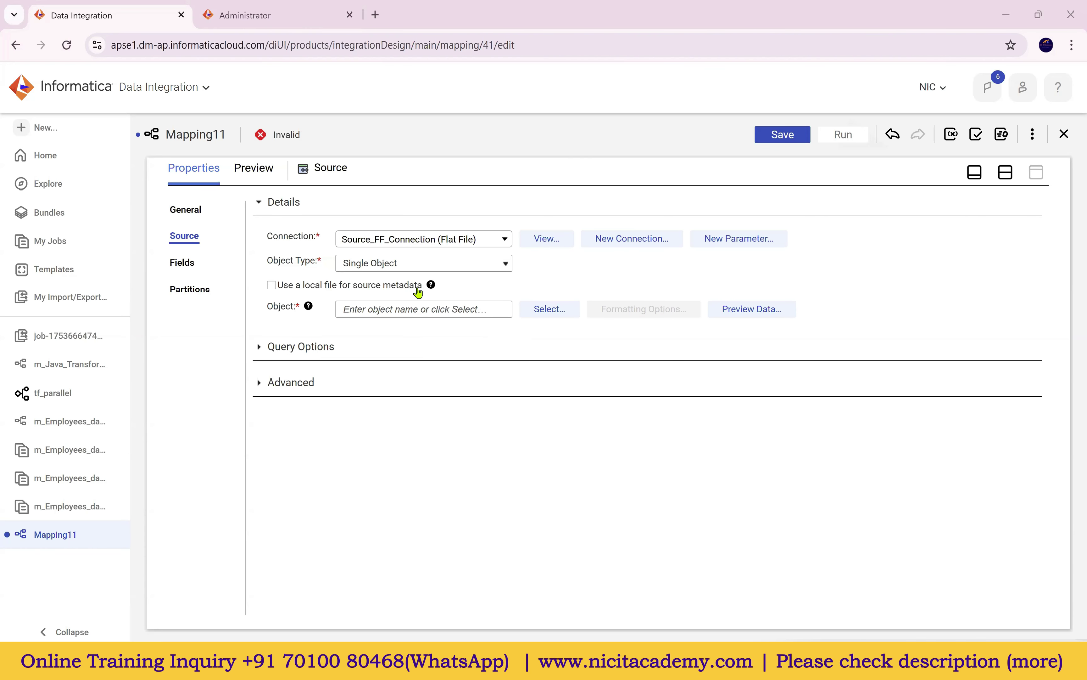
Step: Select S_FF_Employees.csv as the source object of the Source transformation
{"action": "left_click", "coordinate": [553, 315]}
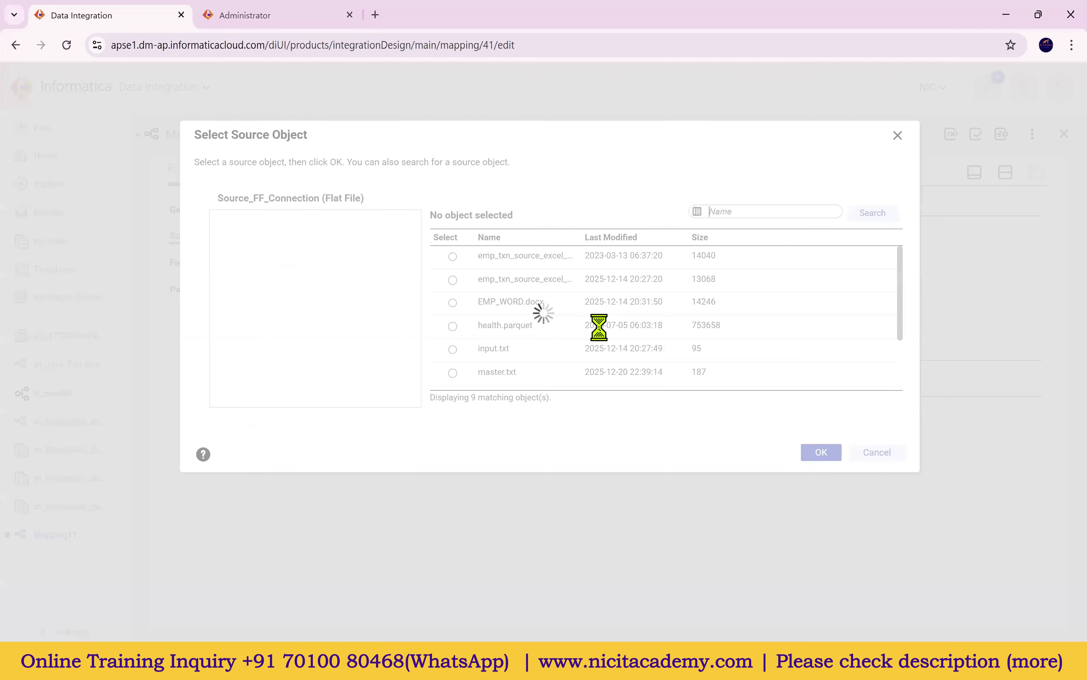
{"action": "scroll", "coordinate": [606, 353], "scroll_direction": "down", "scroll_amount": 3}
{"action": "left_click", "coordinate": [580, 353]}
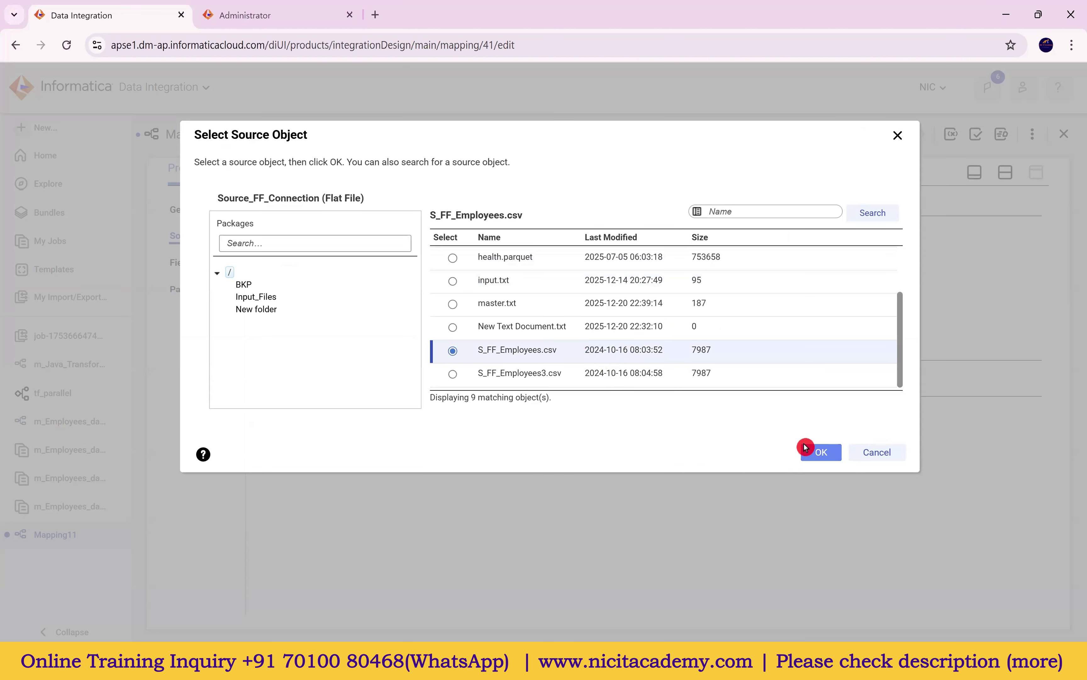
{"action": "left_click", "coordinate": [821, 455]}
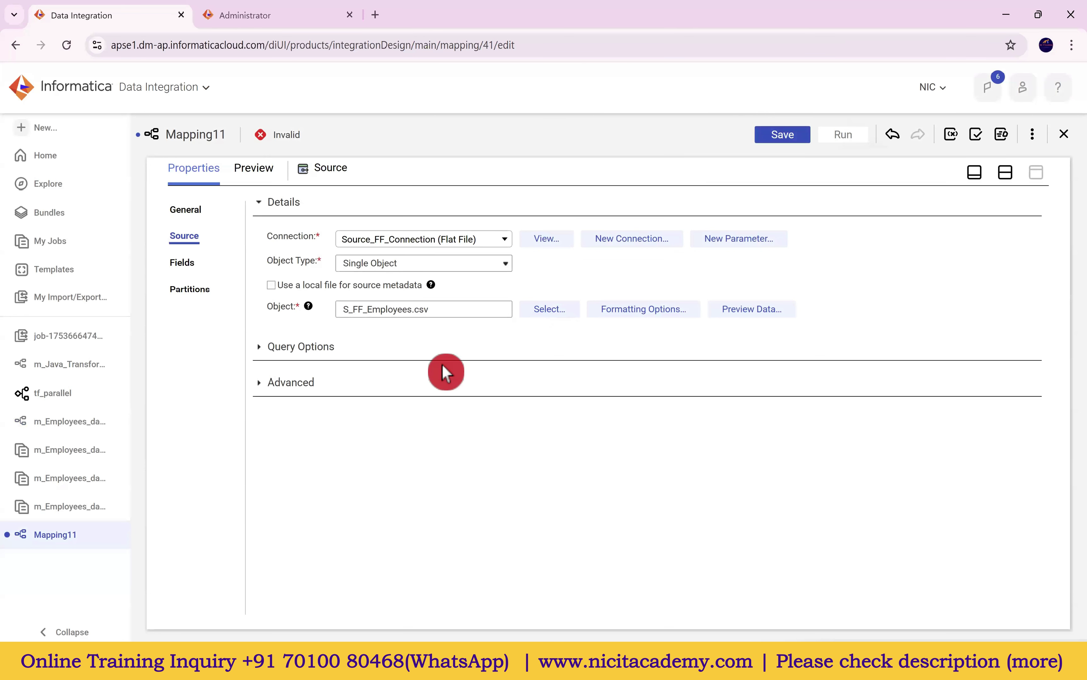
Step: Review the formatting options of S_FF_Employees.csv and preview its source data
{"action": "left_click", "coordinate": [649, 312]}
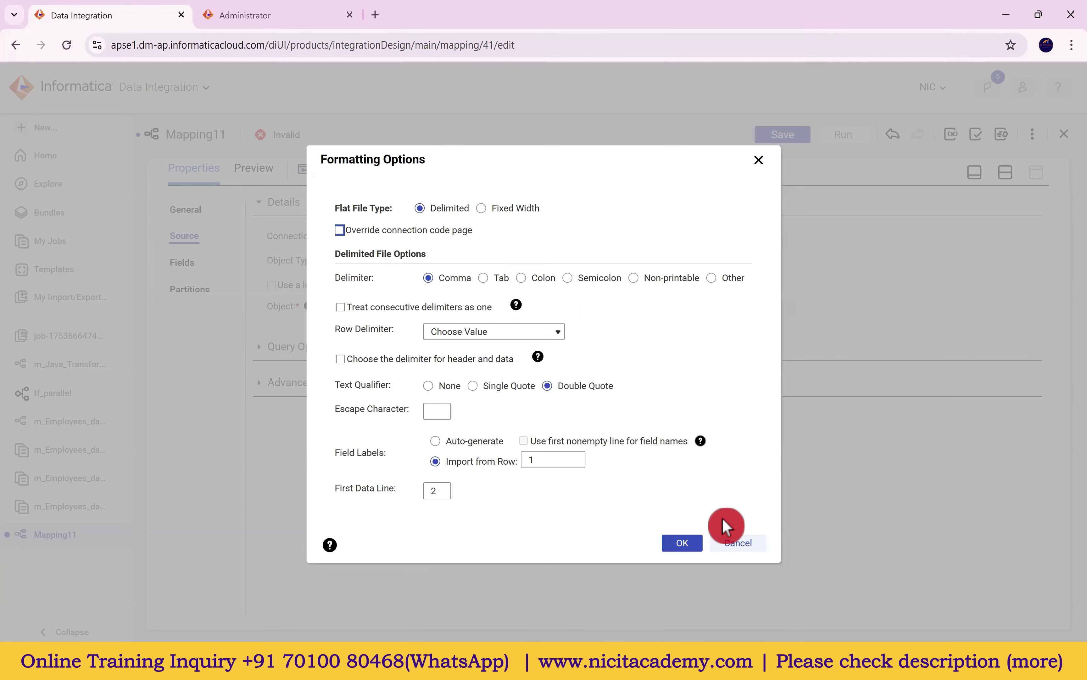
{"action": "left_click", "coordinate": [734, 537]}
{"action": "left_click", "coordinate": [750, 314]}
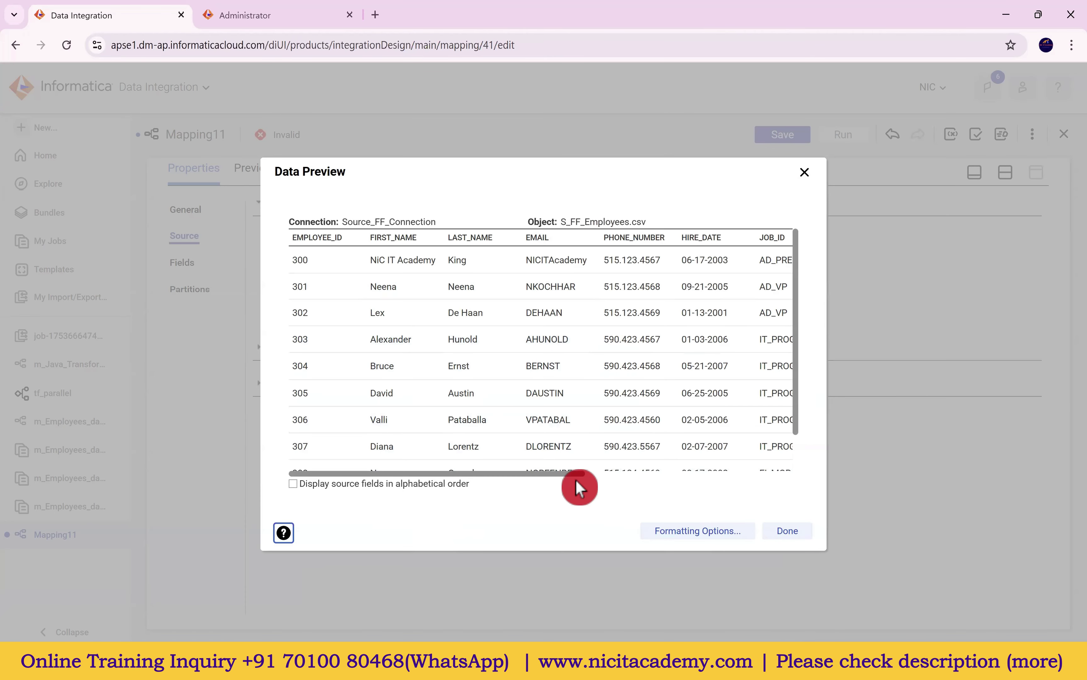
{"action": "left_click", "coordinate": [789, 534]}
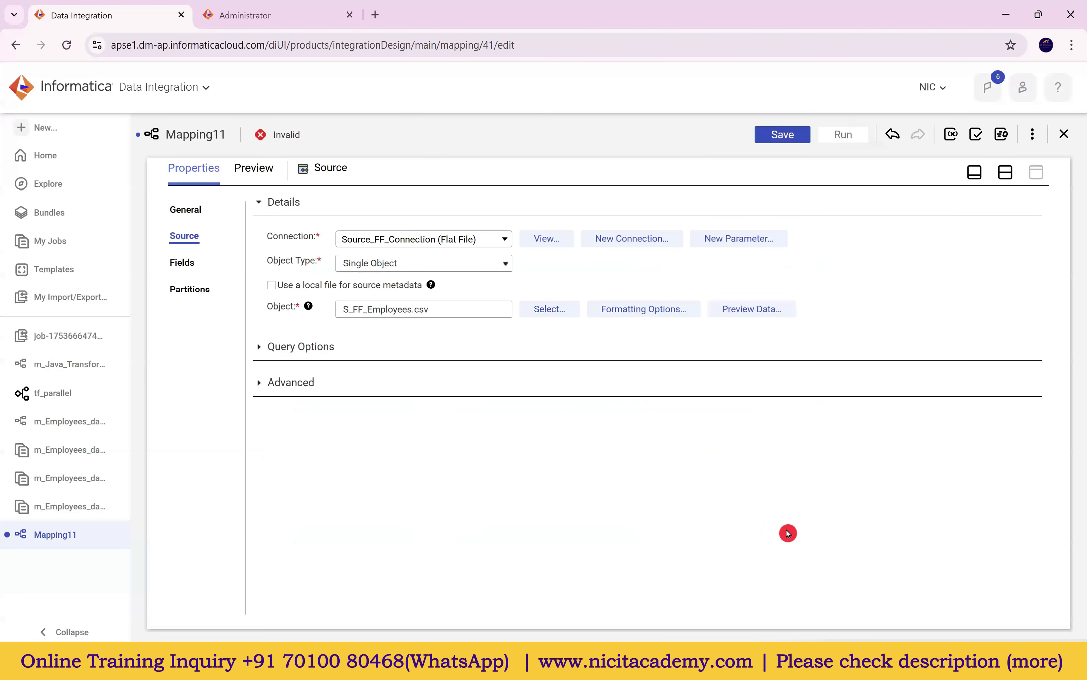
Step: Enable metadata editing for the source fields and set EMPLOYEE_ID to native type number with precision 10
{"action": "left_click", "coordinate": [184, 262]}
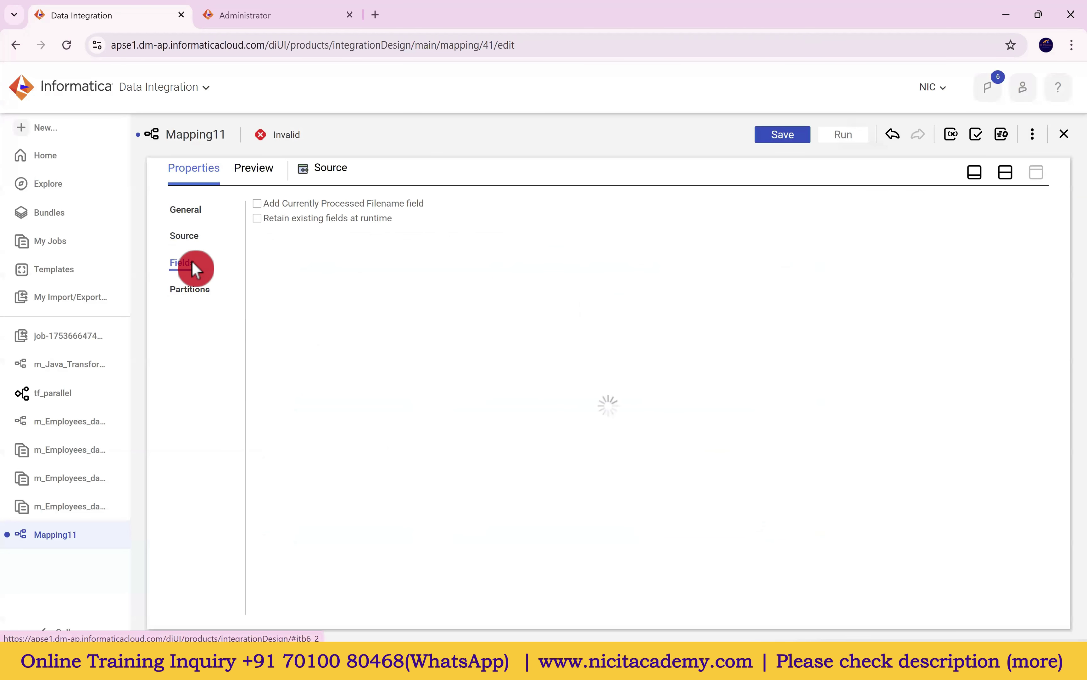
{"action": "left_click", "coordinate": [914, 249]}
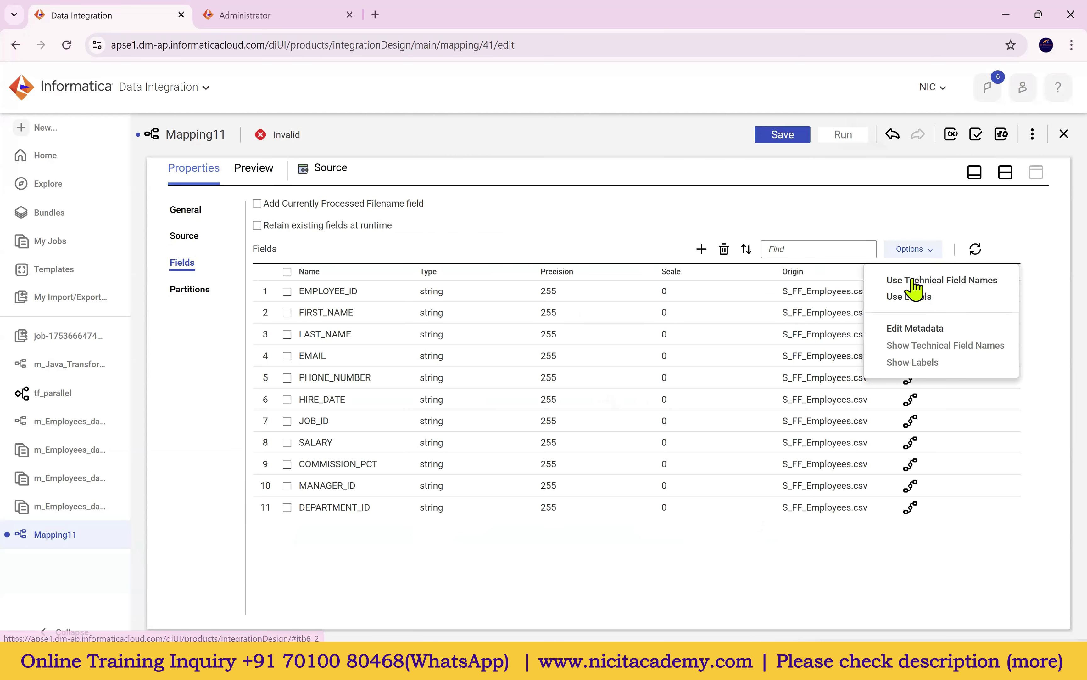
{"action": "left_click", "coordinate": [907, 330]}
{"action": "left_click", "coordinate": [431, 292]}
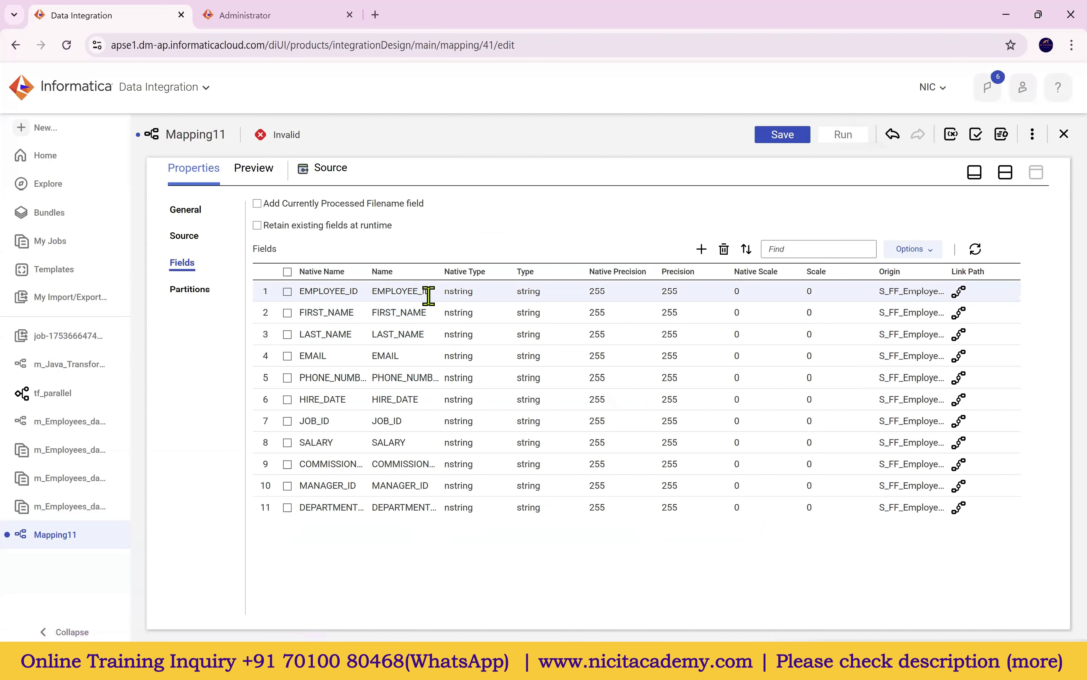
{"action": "left_click", "coordinate": [467, 293]}
{"action": "left_click", "coordinate": [471, 395]}
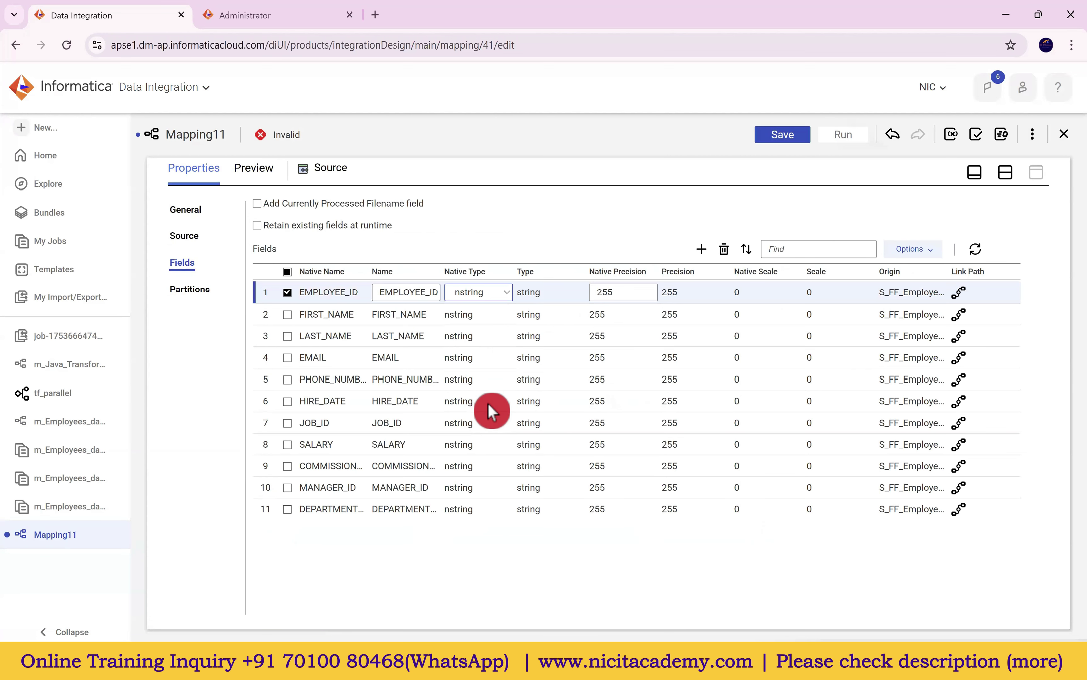
{"action": "double_click", "coordinate": [591, 293]}
{"action": "type", "text": "10"}
{"action": "left_click", "coordinate": [529, 553]}
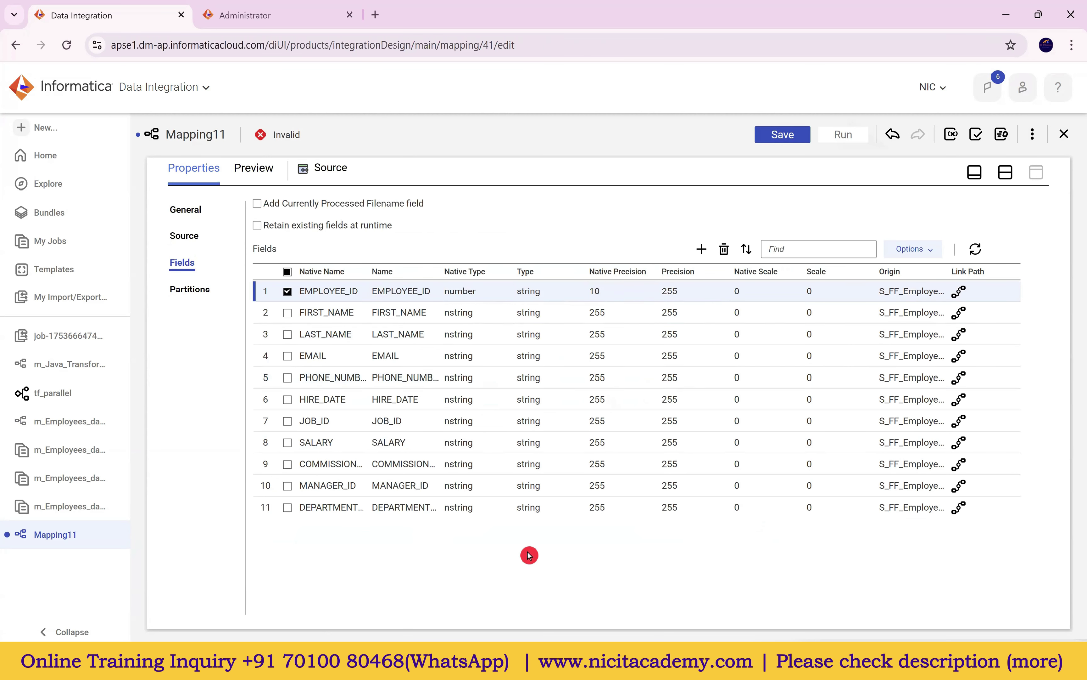
Step: Change the native type of the HIRE_DATE source field to datetime
{"action": "left_click", "coordinate": [459, 399]}
{"action": "left_click", "coordinate": [472, 400]}
{"action": "left_click", "coordinate": [474, 434]}
{"action": "left_click", "coordinate": [575, 540]}
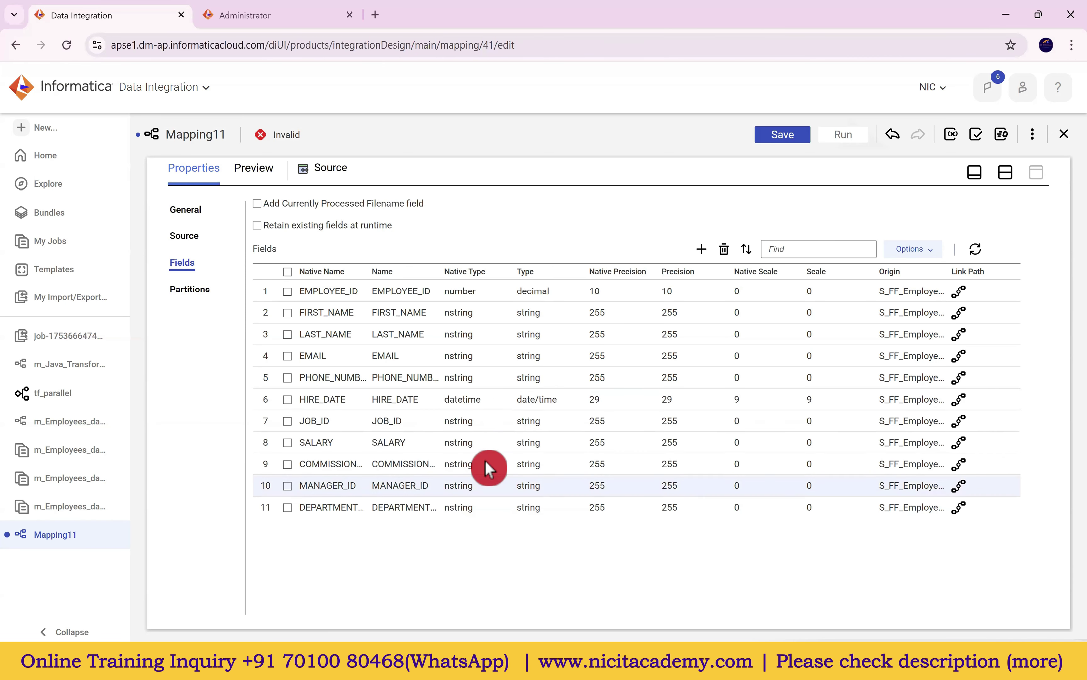
Step: Set the SALARY source field to native type number with a native precision of 10
{"action": "left_click", "coordinate": [469, 422]}
{"action": "left_click", "coordinate": [471, 444]}
{"action": "left_click", "coordinate": [475, 448]}
{"action": "left_click", "coordinate": [496, 549]}
{"action": "double_click", "coordinate": [607, 444]}
{"action": "type", "text": "10"}
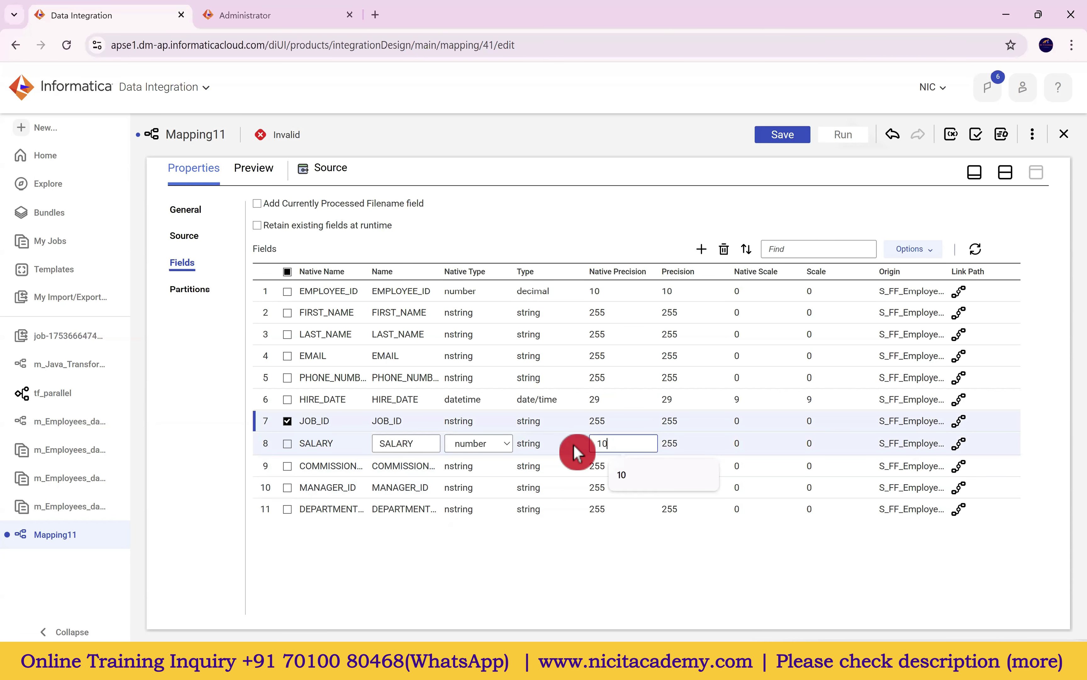
{"action": "left_click", "coordinate": [531, 554]}
Step: Set the COMMISSION_PCT source field to native type number with precision 4 and scale 2
{"action": "left_click", "coordinate": [491, 465]}
{"action": "left_click", "coordinate": [475, 466]}
{"action": "left_click", "coordinate": [494, 568]}
{"action": "double_click", "coordinate": [598, 466]}
{"action": "type", "text": "4"}
{"action": "left_click", "coordinate": [563, 550]}
Step: Set the MANAGER_ID and DEPARTMENT_ID source fields to native type number with a native precision of 4
{"action": "mouse_move", "coordinate": [624, 487]}
{"action": "left_mouse_down"}
{"action": "mouse_move", "coordinate": [583, 495]}
{"action": "mouse_move", "coordinate": [561, 520]}
{"action": "left_mouse_up"}
{"action": "type", "text": "4"}
{"action": "left_click", "coordinate": [541, 570]}
{"action": "left_click", "coordinate": [478, 509]}
{"action": "left_click", "coordinate": [479, 508]}
{"action": "type", "text": "4"}
{"action": "left_click", "coordinate": [563, 557]}
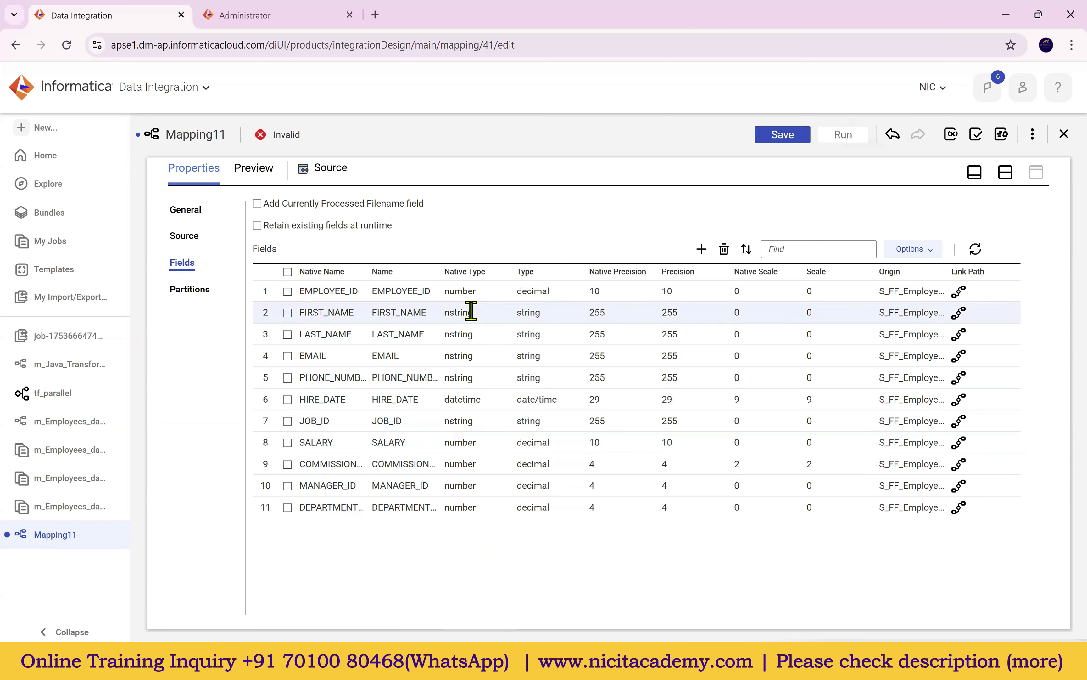
Step: Insert a Filter transformation on the link between the Source and Target transformations
{"action": "left_click", "coordinate": [1005, 175]}
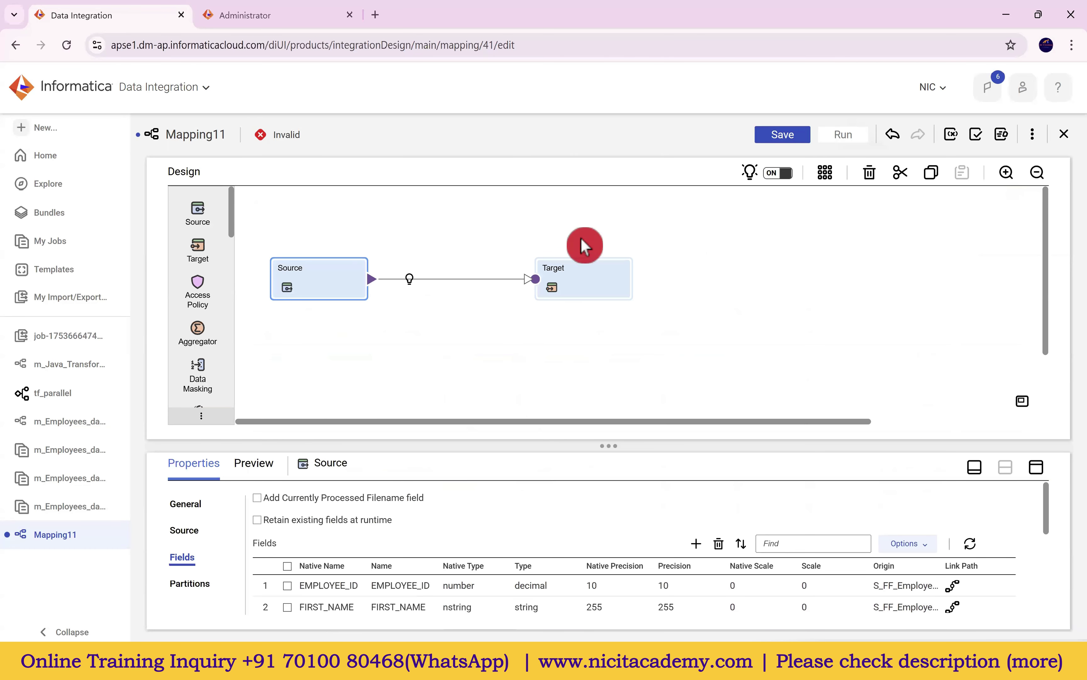
{"action": "left_click", "coordinate": [554, 287]}
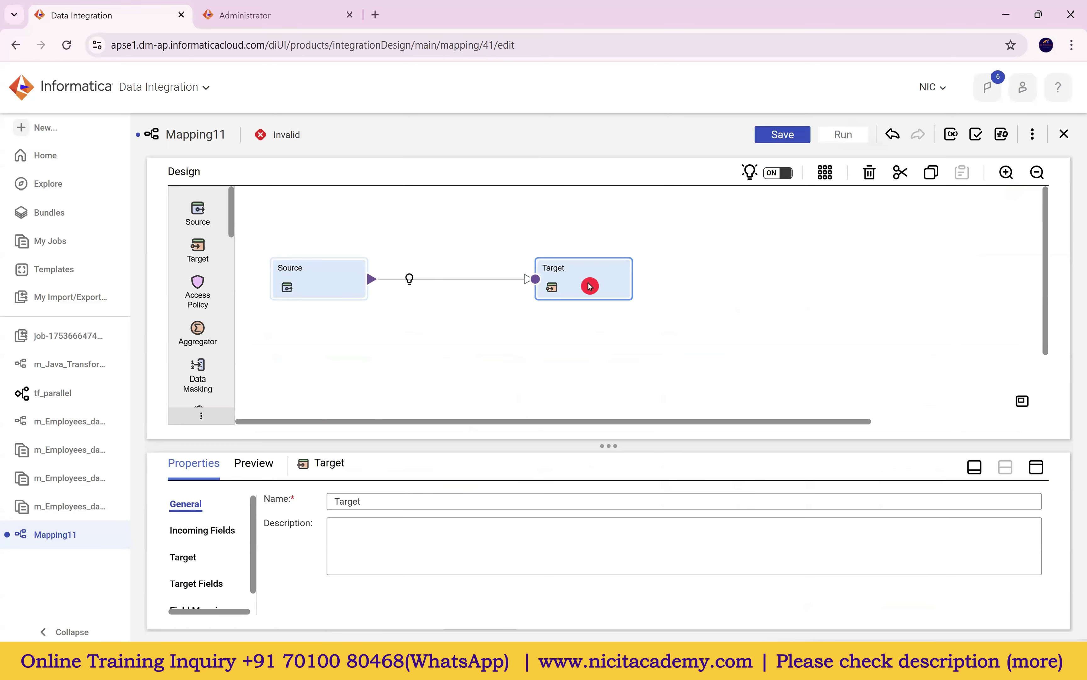
{"action": "left_click", "coordinate": [410, 283]}
{"action": "left_click", "coordinate": [445, 341]}
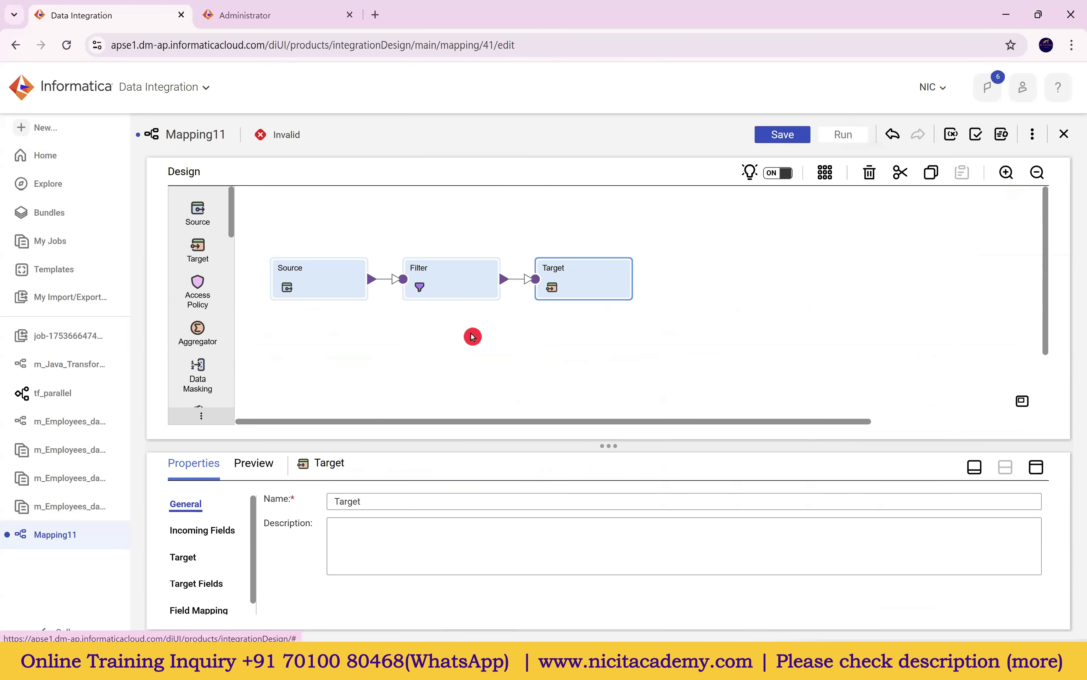
Step: Look at the Filter transformation's condition settings and spread the transformations apart on the canvas
{"action": "left_click", "coordinate": [1036, 468]}
{"action": "left_click", "coordinate": [180, 262]}
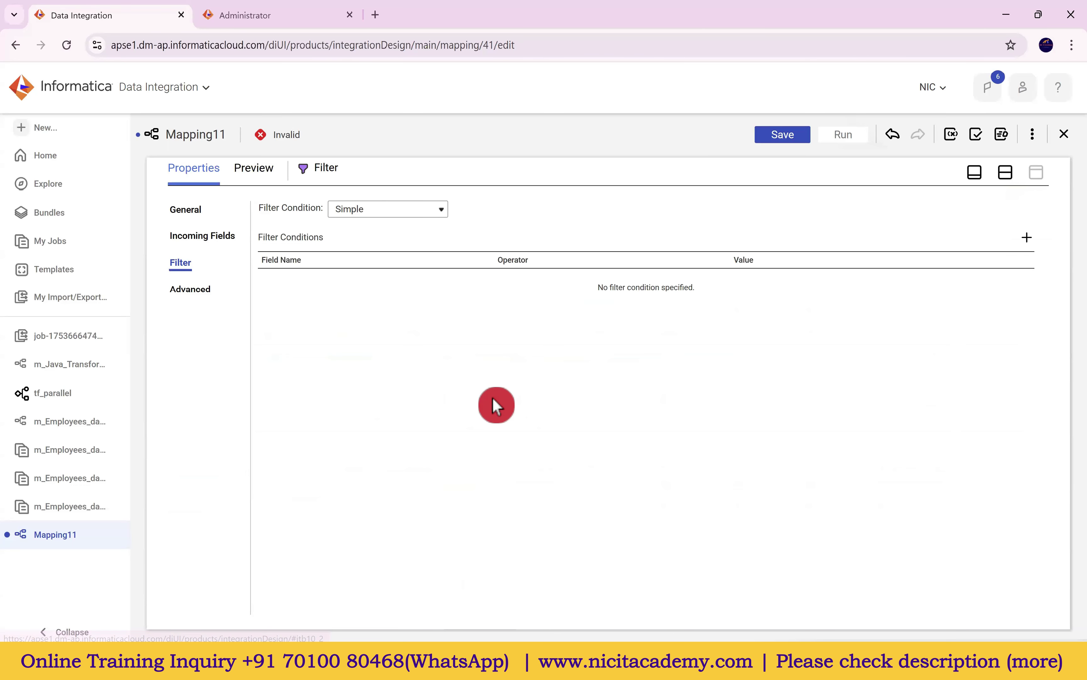
{"action": "left_click", "coordinate": [1005, 172]}
{"action": "left_click_drag", "start_coordinate": [359, 420], "coordinate": [274, 430]}
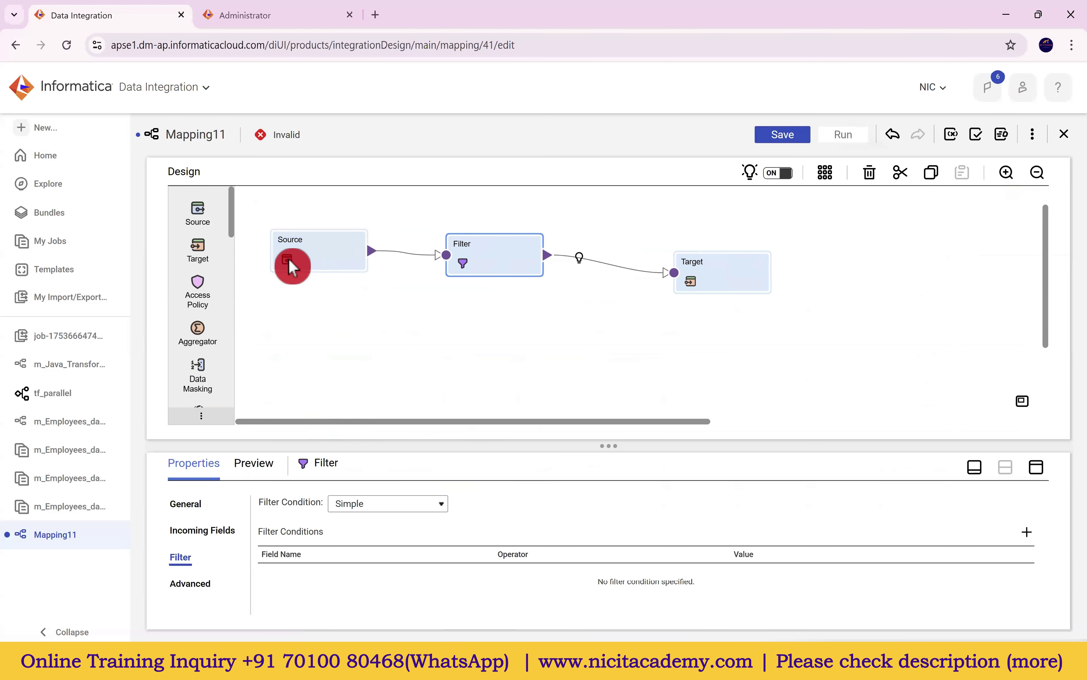
Step: Examine the Source transformation's query options and advanced settings, including the source file directory and source filename
{"action": "left_click", "coordinate": [291, 263]}
{"action": "left_click", "coordinate": [1035, 468]}
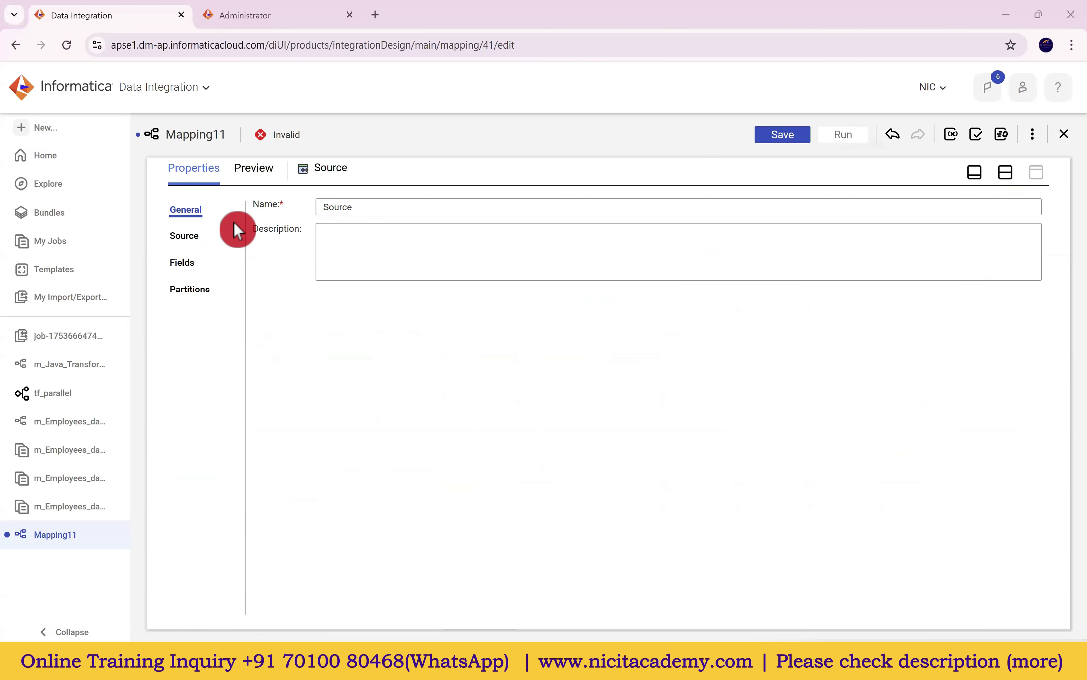
{"action": "left_click", "coordinate": [198, 247]}
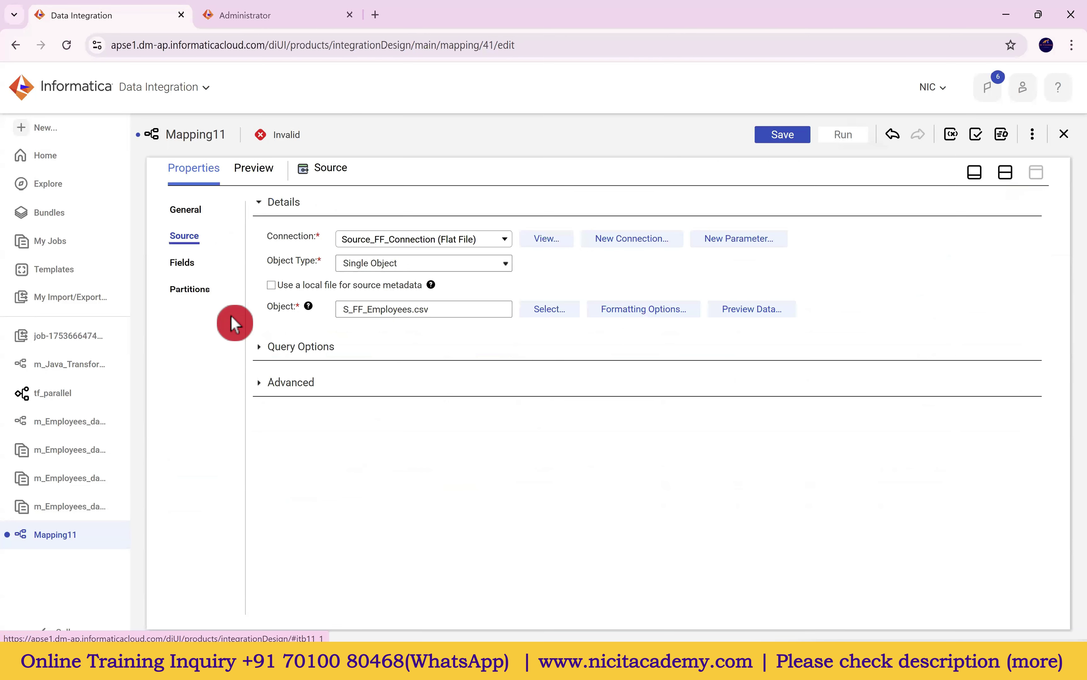
{"action": "left_click", "coordinate": [274, 360]}
{"action": "left_click_drag", "start_coordinate": [298, 389], "coordinate": [529, 417]}
{"action": "left_click", "coordinate": [263, 437]}
{"action": "scroll", "coordinate": [449, 493], "scroll_direction": "down", "scroll_amount": 3}
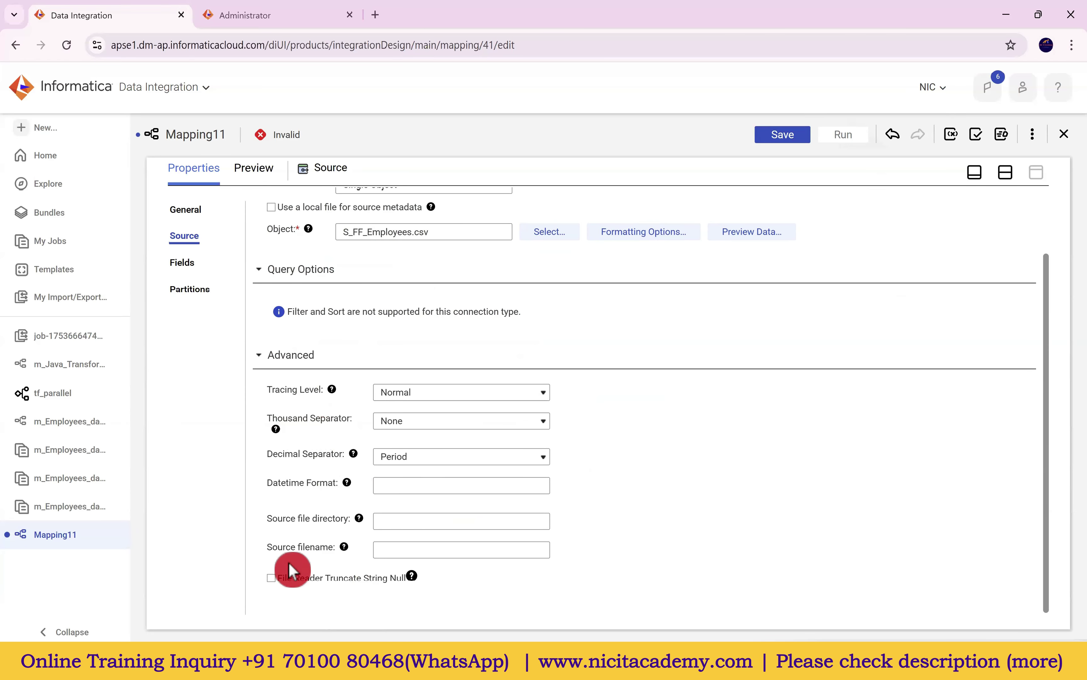
{"action": "left_click_drag", "start_coordinate": [278, 518], "coordinate": [335, 519]}
{"action": "left_click_drag", "start_coordinate": [286, 560], "coordinate": [310, 550]}
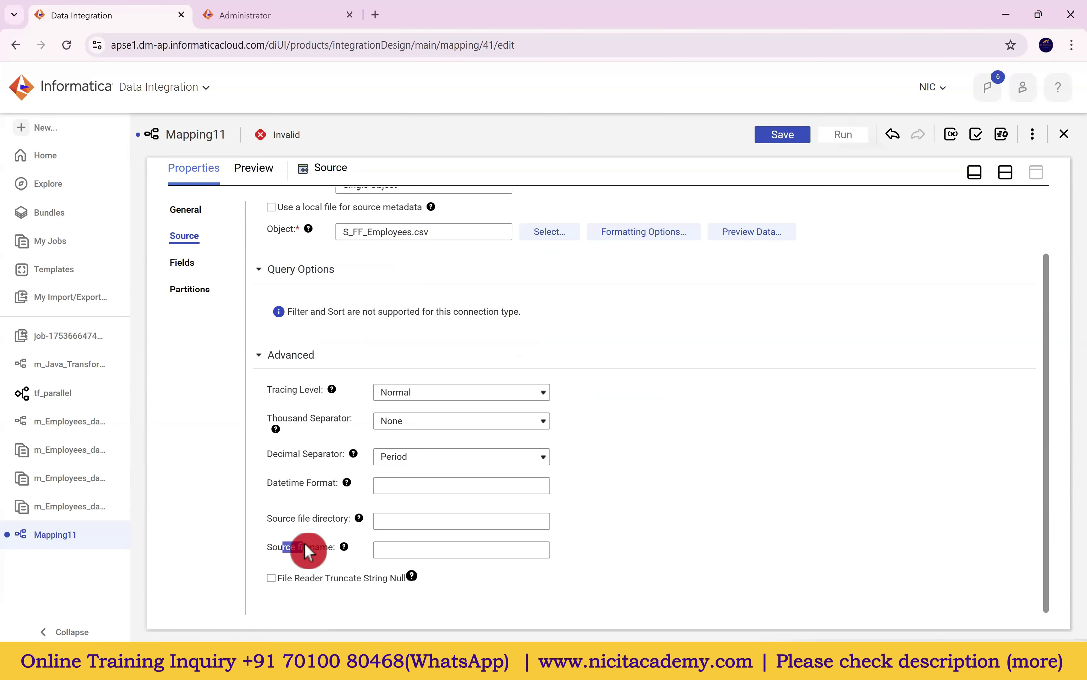
{"action": "scroll", "coordinate": [359, 391], "scroll_direction": "up", "scroll_amount": 2}
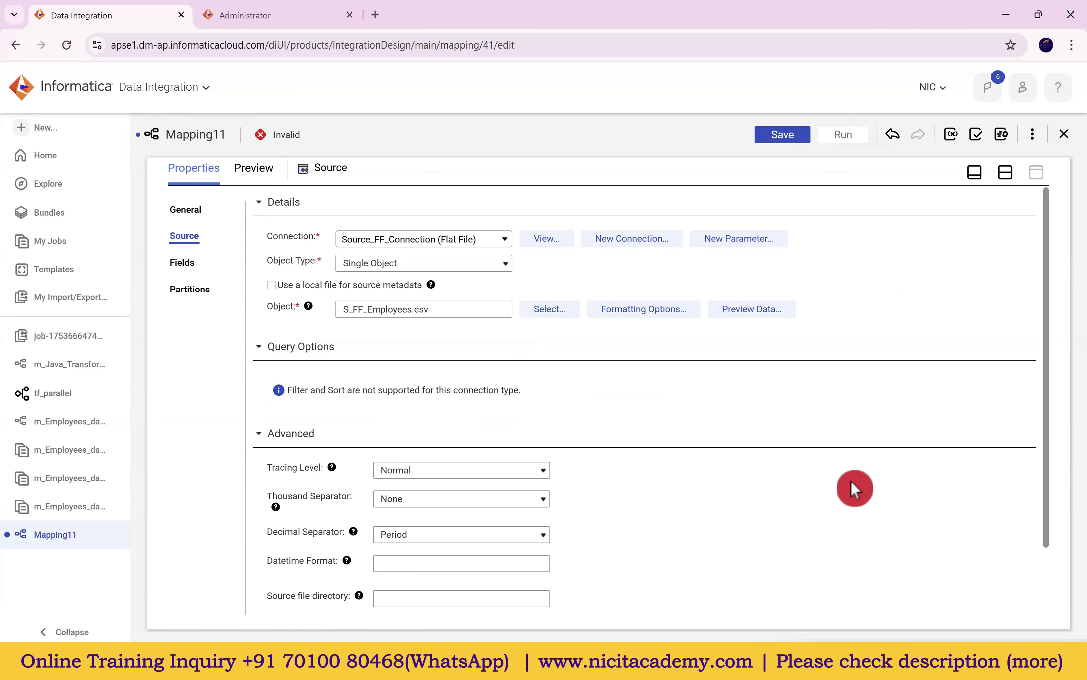
Step: Set the Filter transformation's filter condition type to Advanced, discarding the blank simple condition row
{"action": "left_click", "coordinate": [1006, 175]}
{"action": "left_click", "coordinate": [504, 273]}
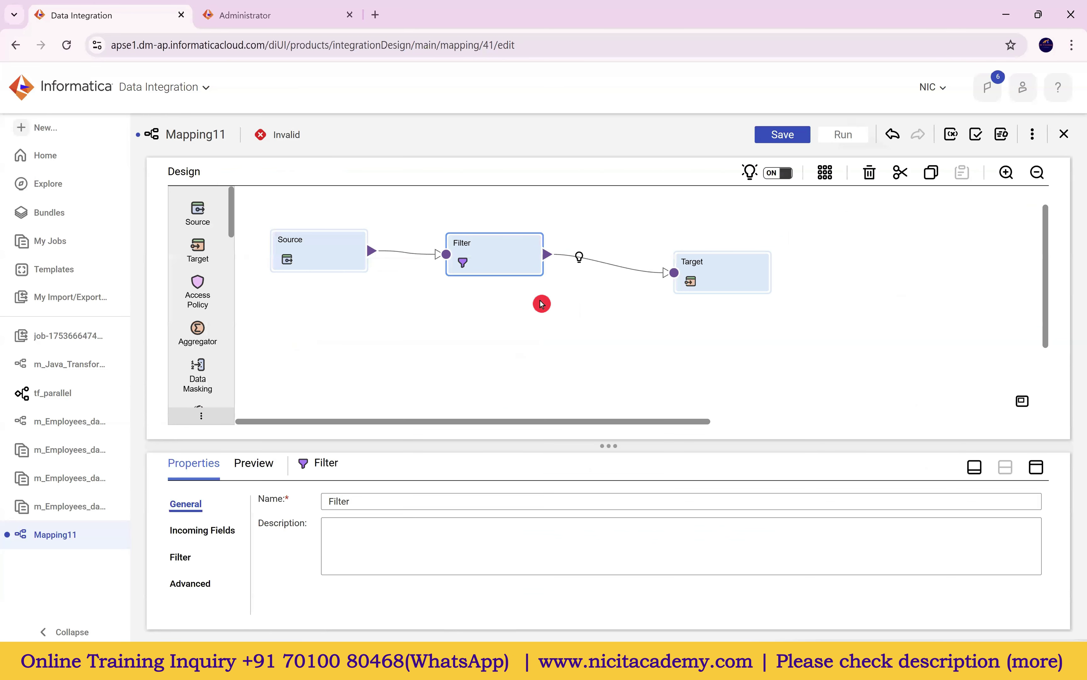
{"action": "left_click", "coordinate": [1036, 471]}
{"action": "left_click", "coordinate": [189, 269]}
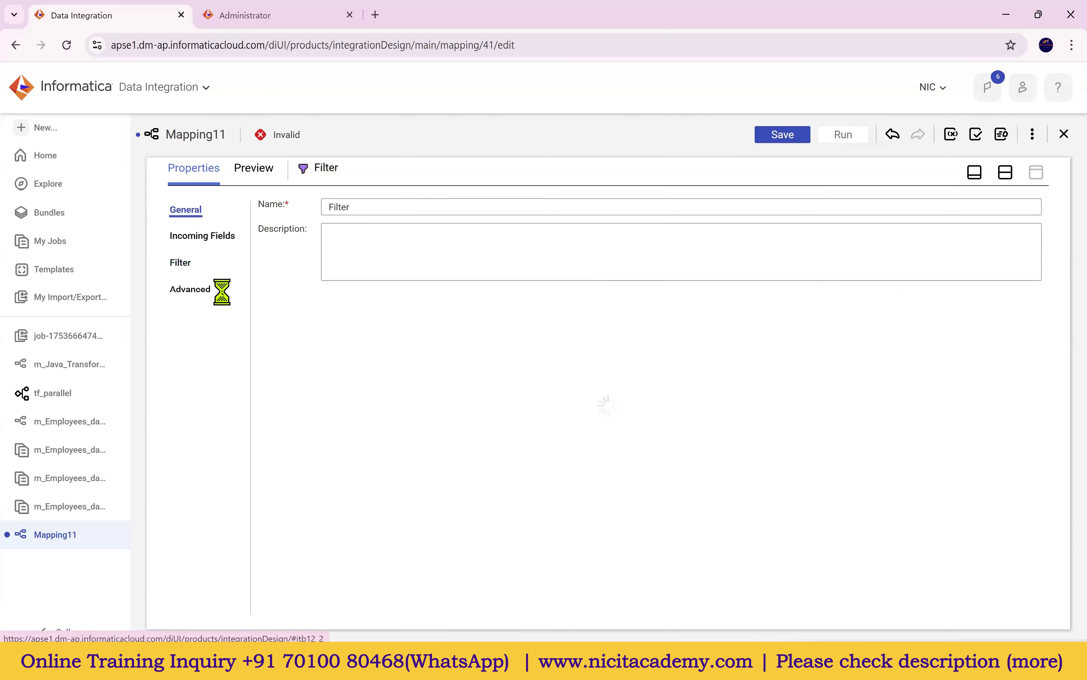
{"action": "left_click", "coordinate": [1028, 243]}
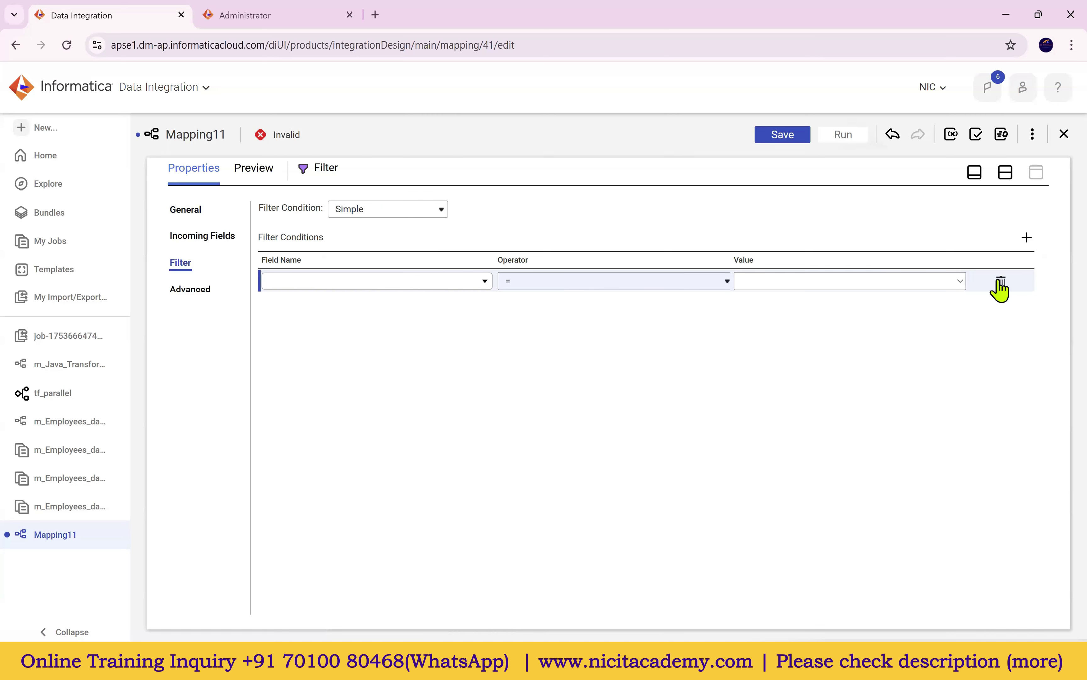
{"action": "left_click", "coordinate": [1000, 285]}
{"action": "left_click", "coordinate": [393, 208]}
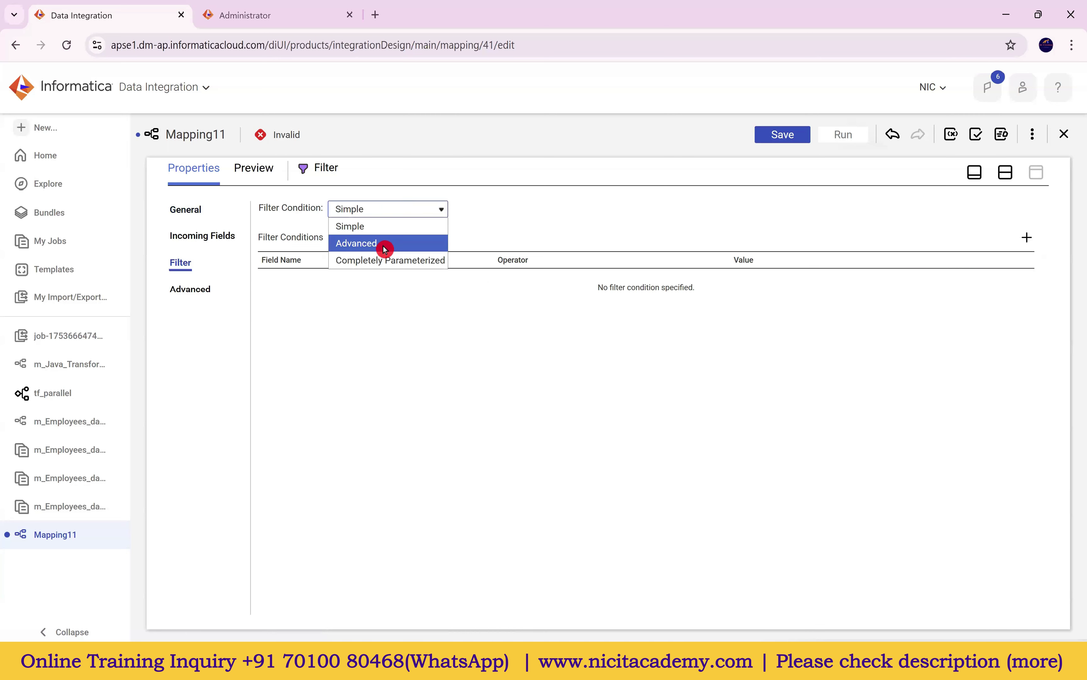
{"action": "left_click", "coordinate": [408, 247]}
Step: Define the advanced filter condition as TRUE after looking over the built-in functions, then validate and accept it
{"action": "left_click", "coordinate": [702, 215]}
{"action": "left_click", "coordinate": [515, 251]}
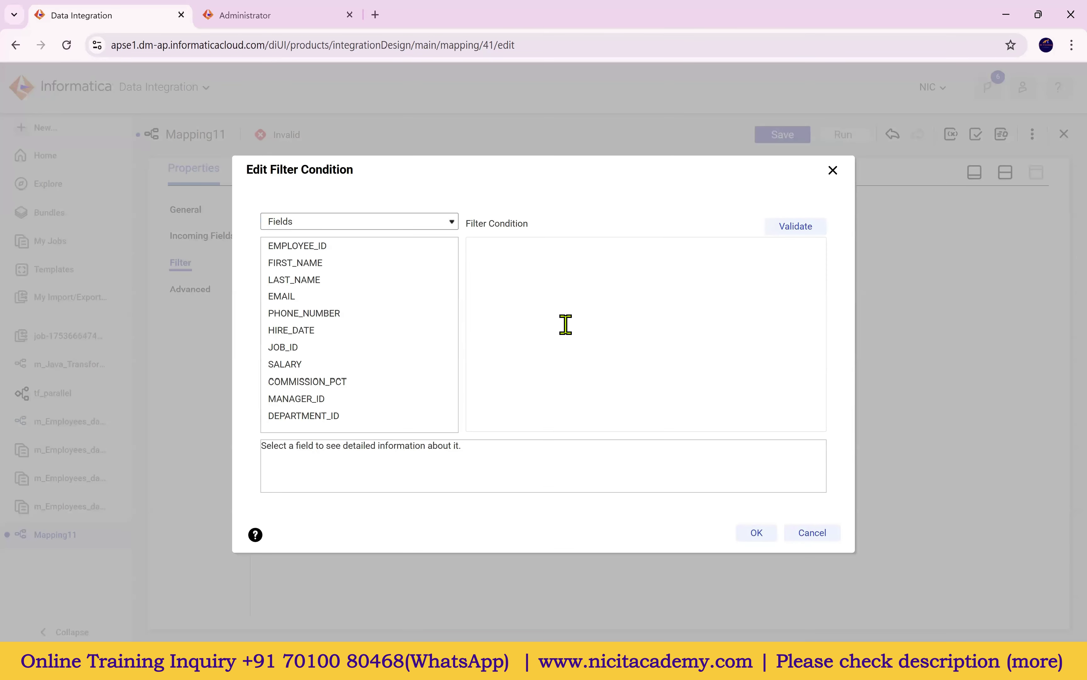
{"action": "left_click", "coordinate": [382, 225]}
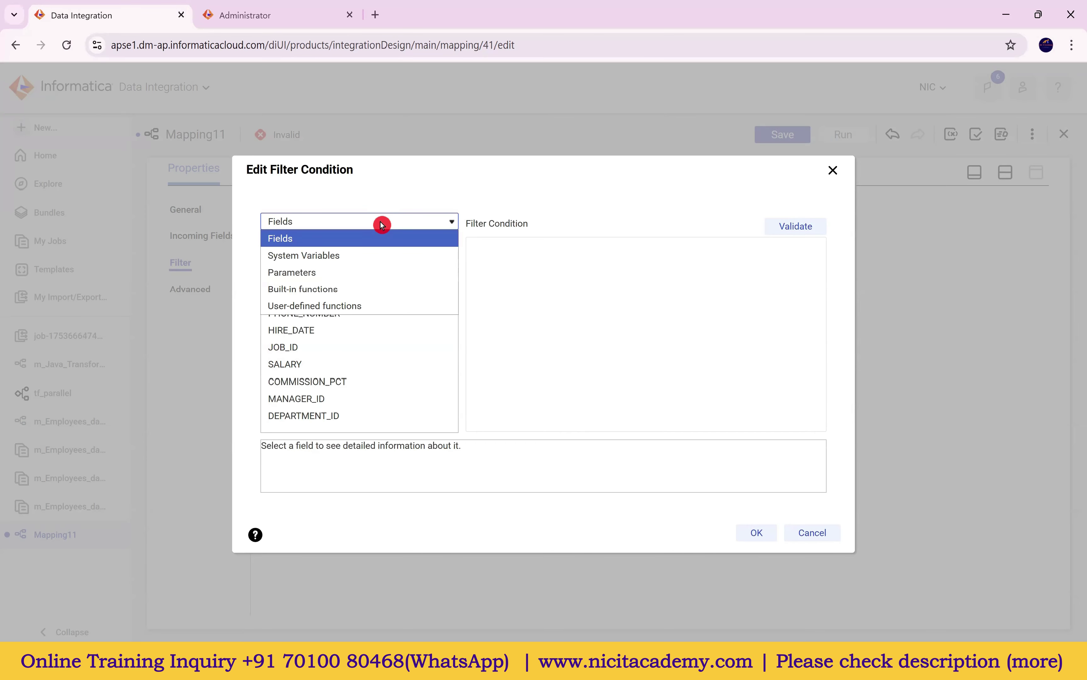
{"action": "left_click", "coordinate": [354, 290]}
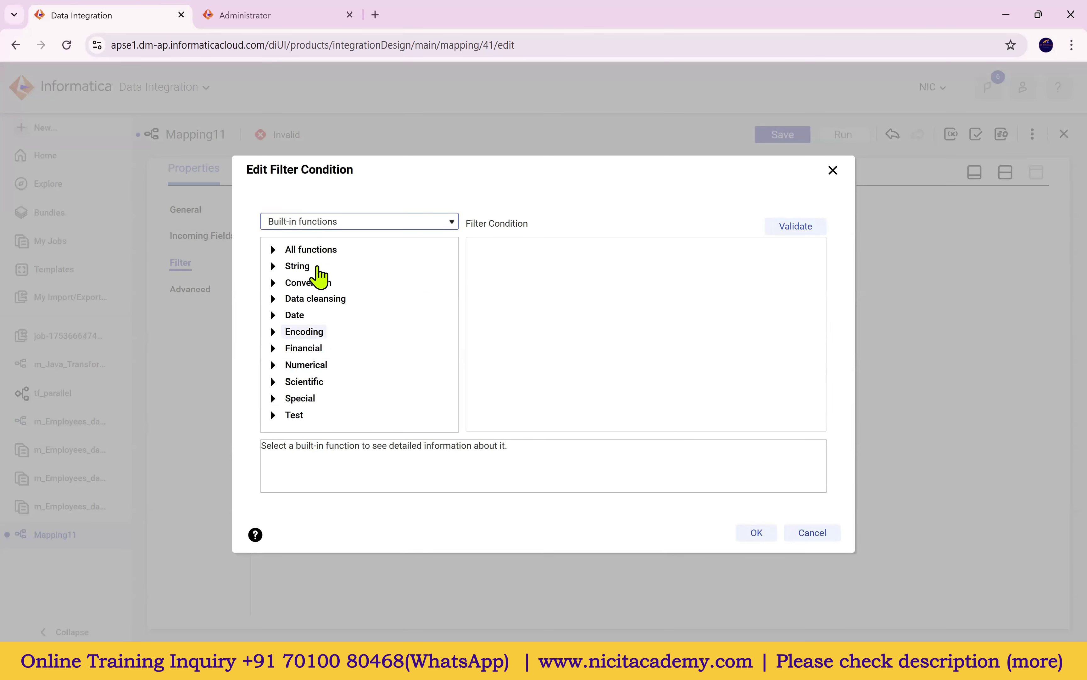
{"action": "left_click", "coordinate": [481, 263]}
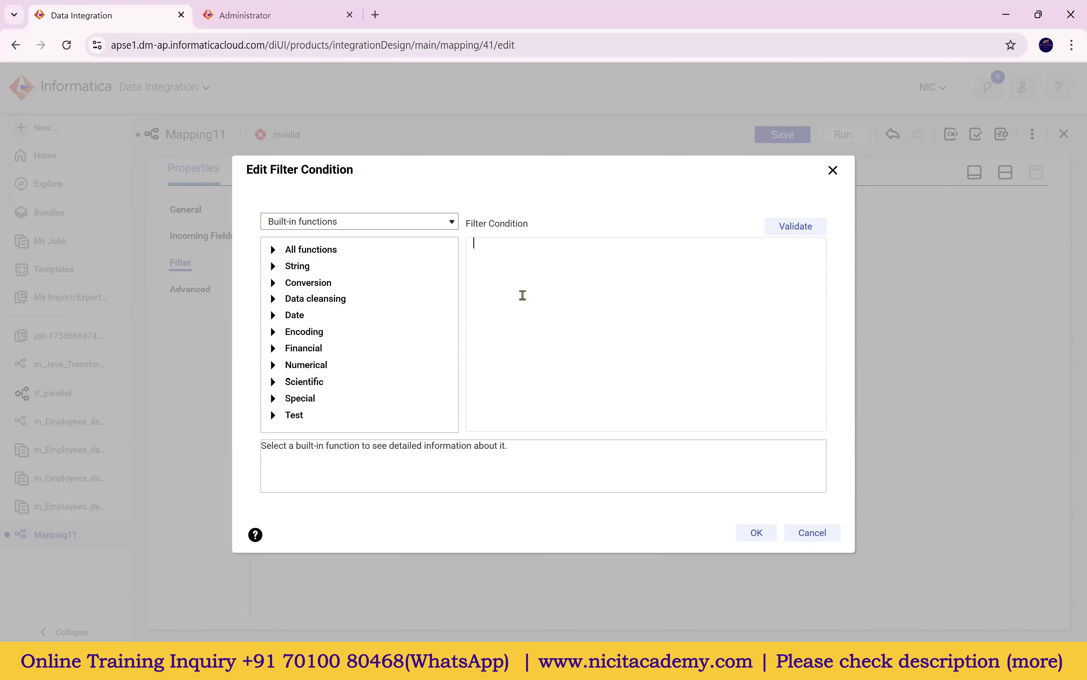
{"action": "key", "text": "ctrl+plus"}
{"action": "left_click", "coordinate": [345, 272]}
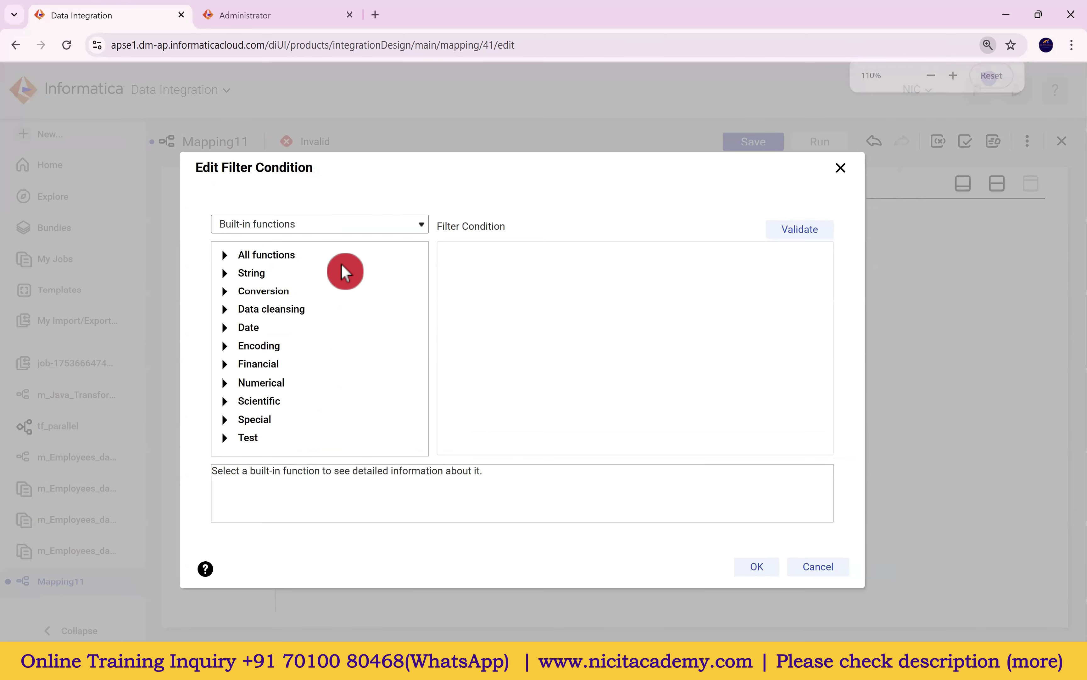
{"action": "left_click", "coordinate": [462, 264]}
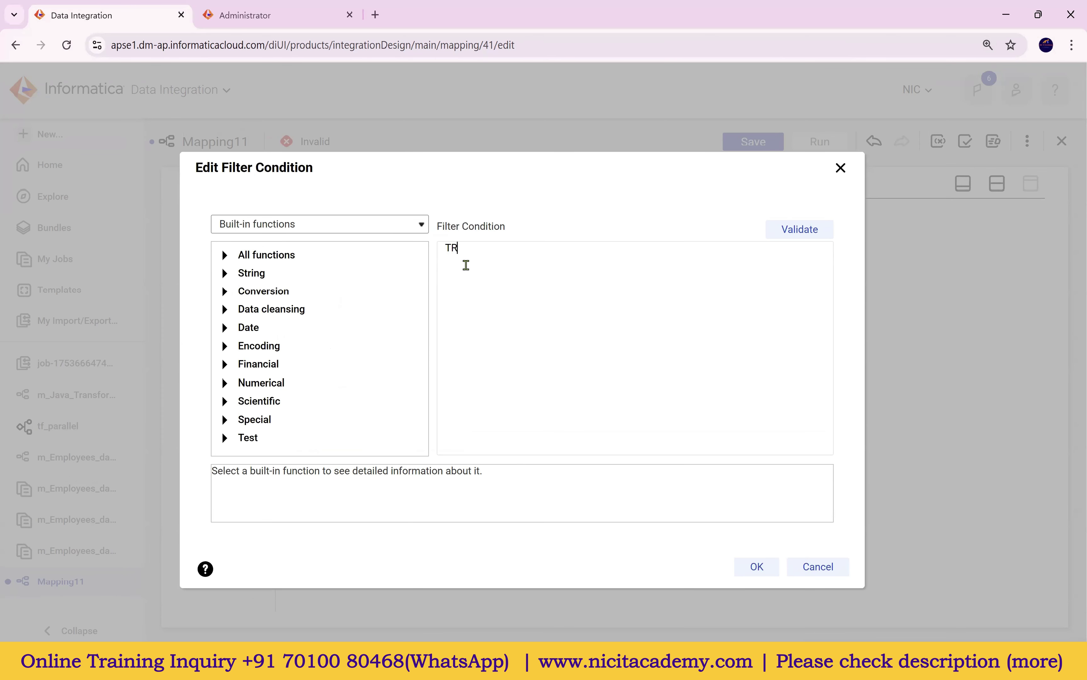
{"action": "left_click", "coordinate": [800, 232]}
{"action": "left_click", "coordinate": [757, 567]}
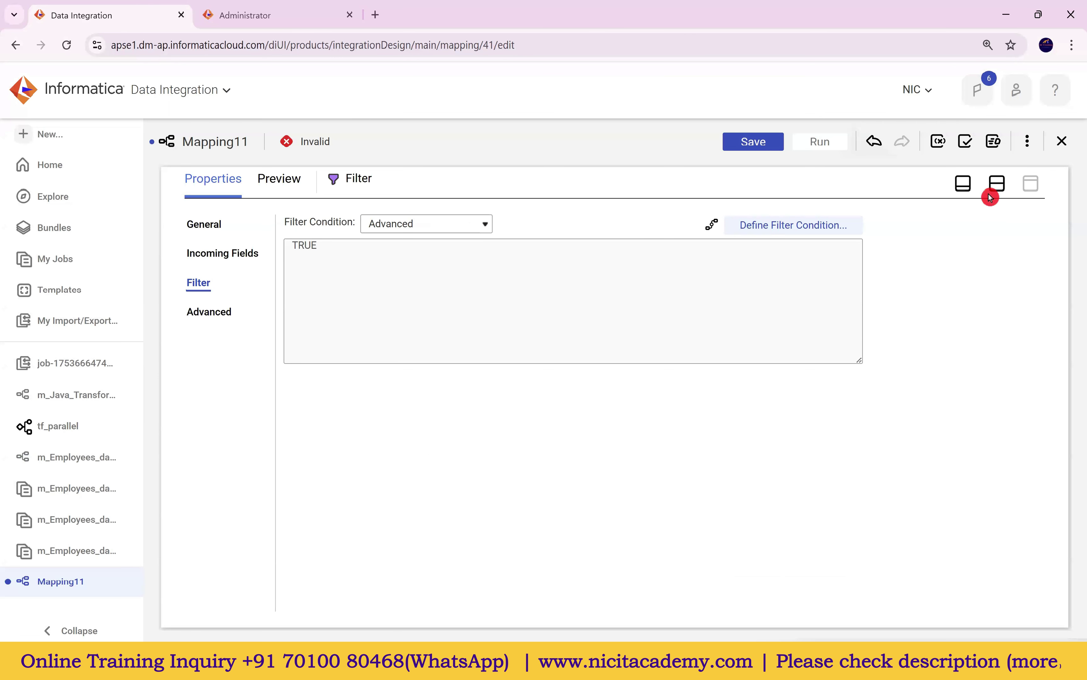
Step: Configure the Target transformation with the Oracle_Target connection and the existing table T_EMPLOYEES in the CORE schema
{"action": "left_click", "coordinate": [995, 190]}
{"action": "left_click", "coordinate": [737, 288]}
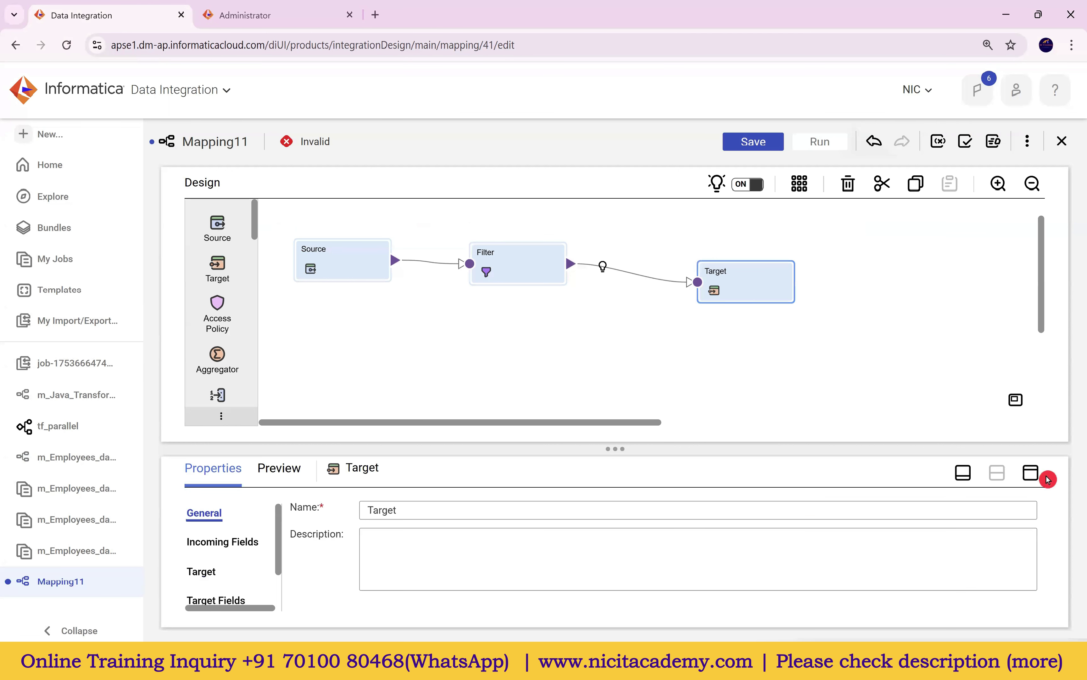
{"action": "left_click", "coordinate": [1031, 473]}
{"action": "left_click", "coordinate": [201, 282]}
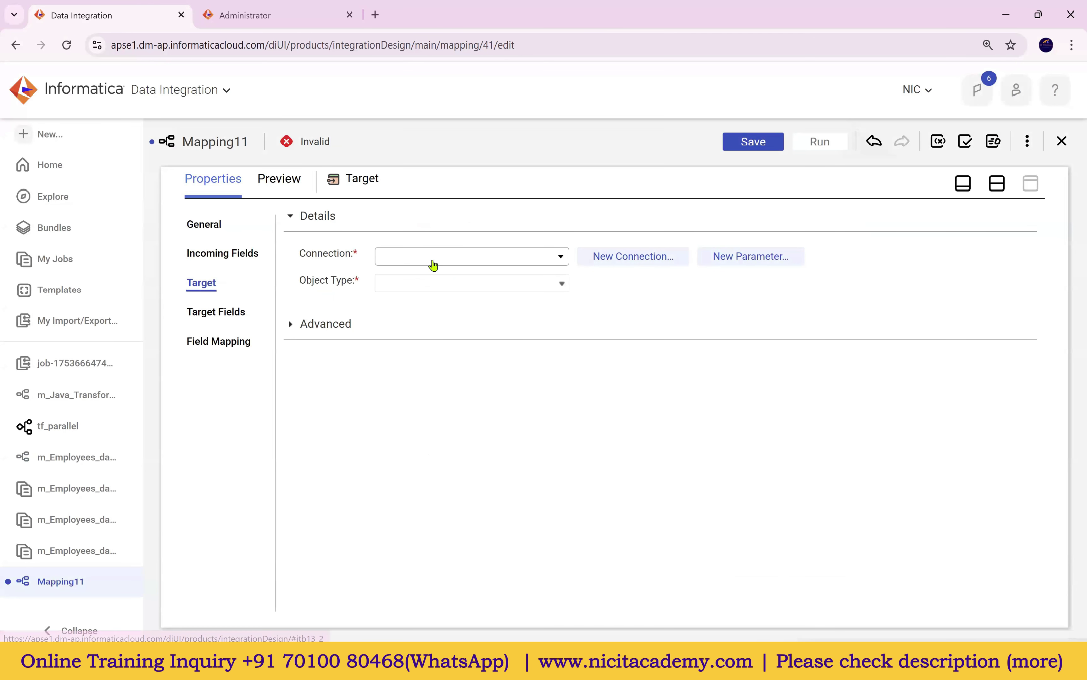
{"action": "left_click", "coordinate": [431, 260]}
{"action": "scroll", "coordinate": [508, 355], "scroll_direction": "down", "scroll_amount": 3}
{"action": "left_click", "coordinate": [513, 322]}
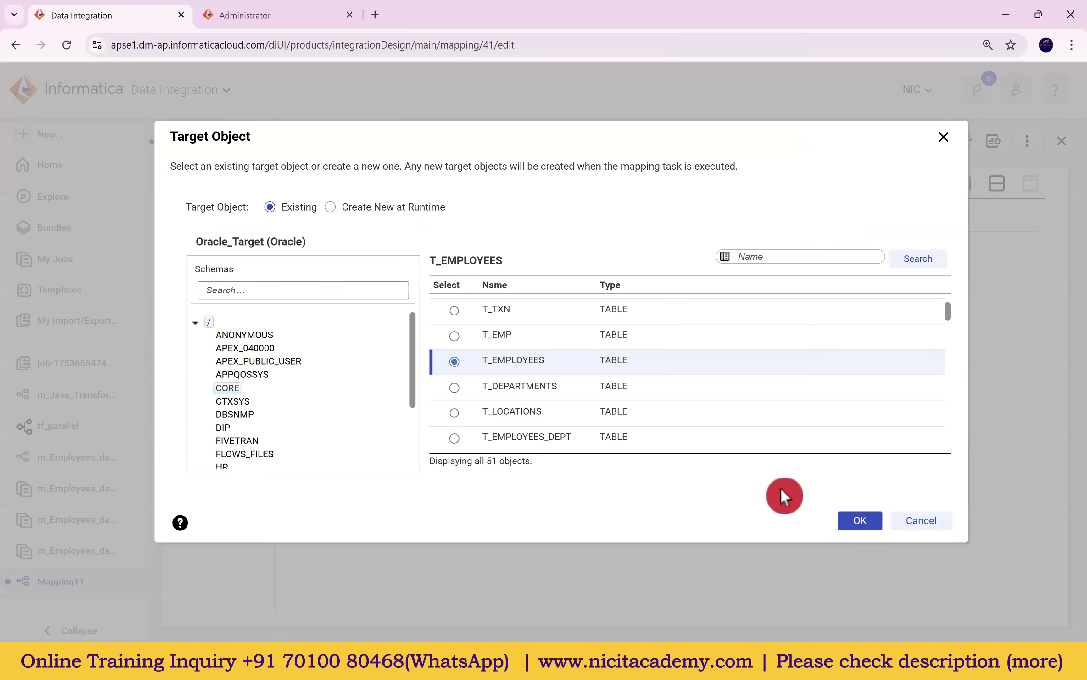
{"action": "left_click", "coordinate": [859, 519]}
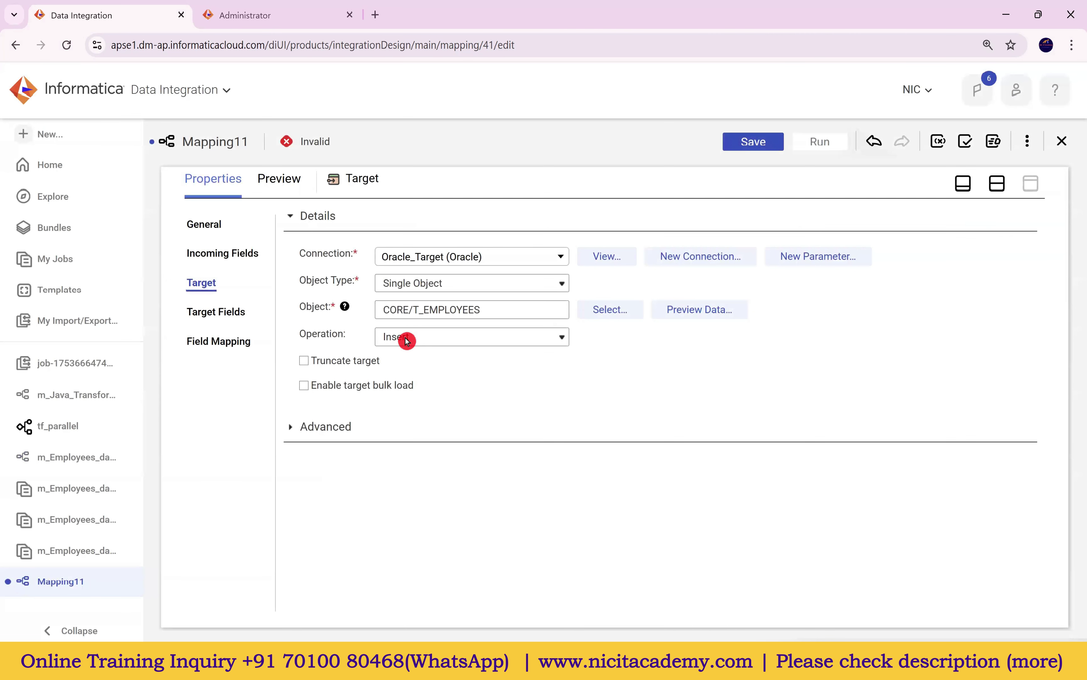
Step: Map the incoming fields to the target fields with Smart Map and save the mapping
{"action": "left_click", "coordinate": [293, 352]}
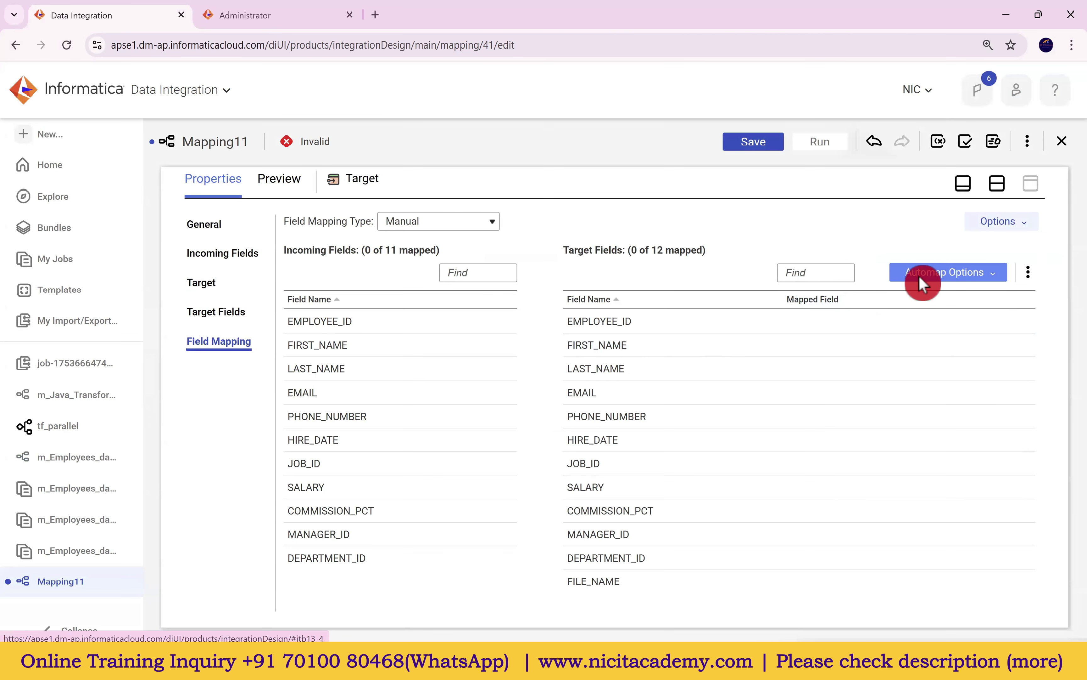
{"action": "left_click", "coordinate": [938, 274]}
{"action": "left_click", "coordinate": [892, 323]}
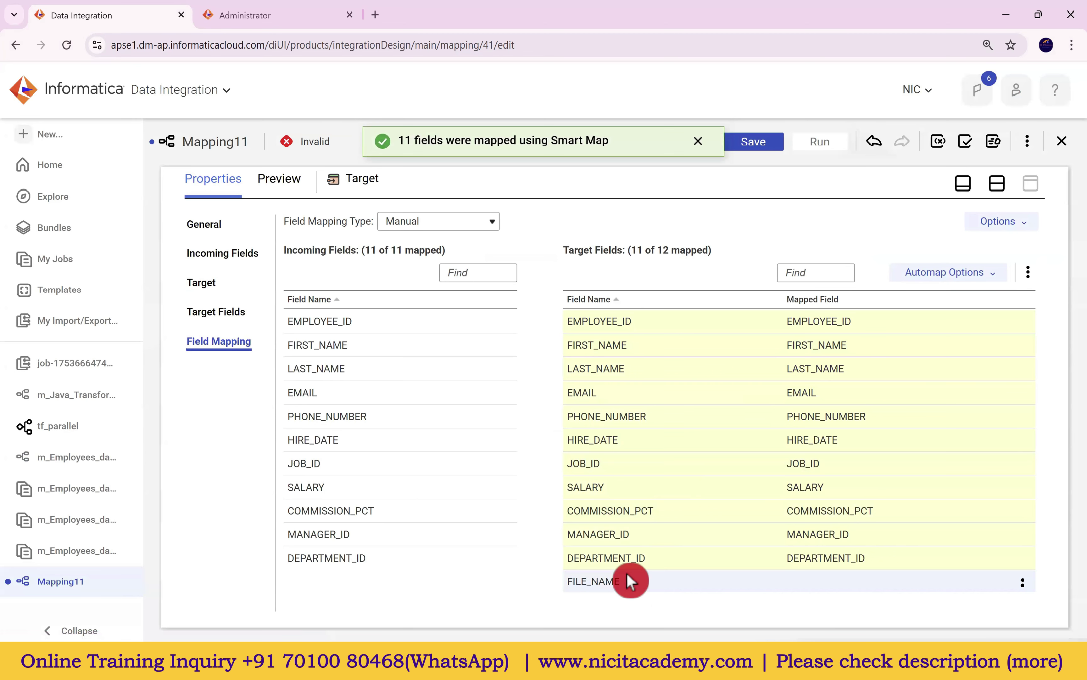
{"action": "left_click", "coordinate": [766, 146]}
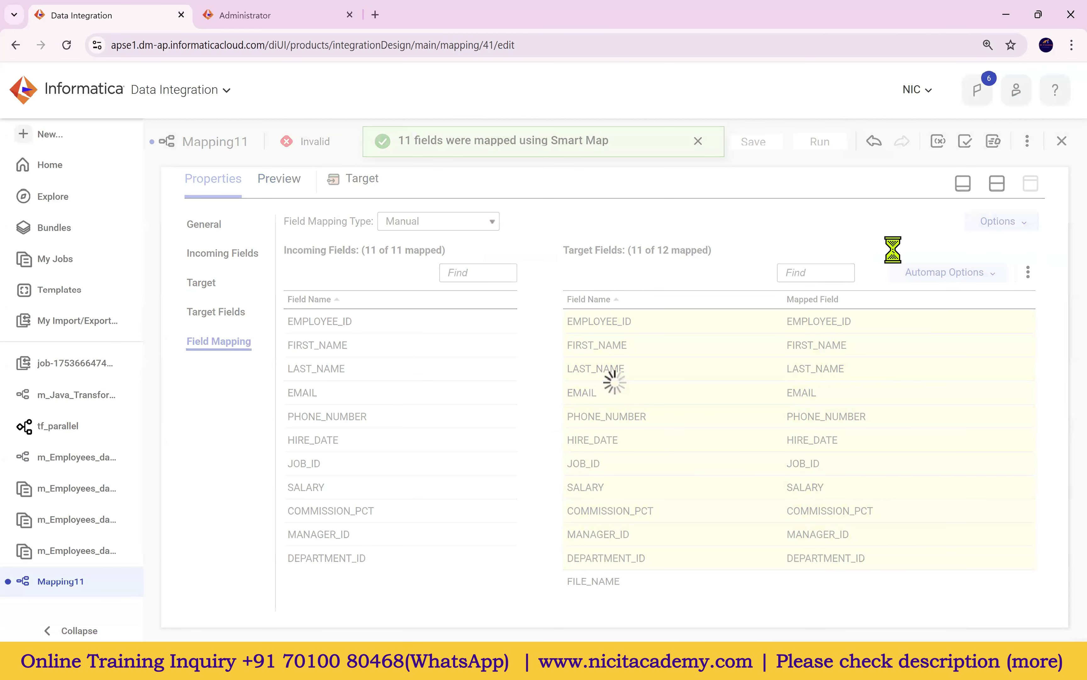
{"action": "left_click", "coordinate": [1004, 188]}
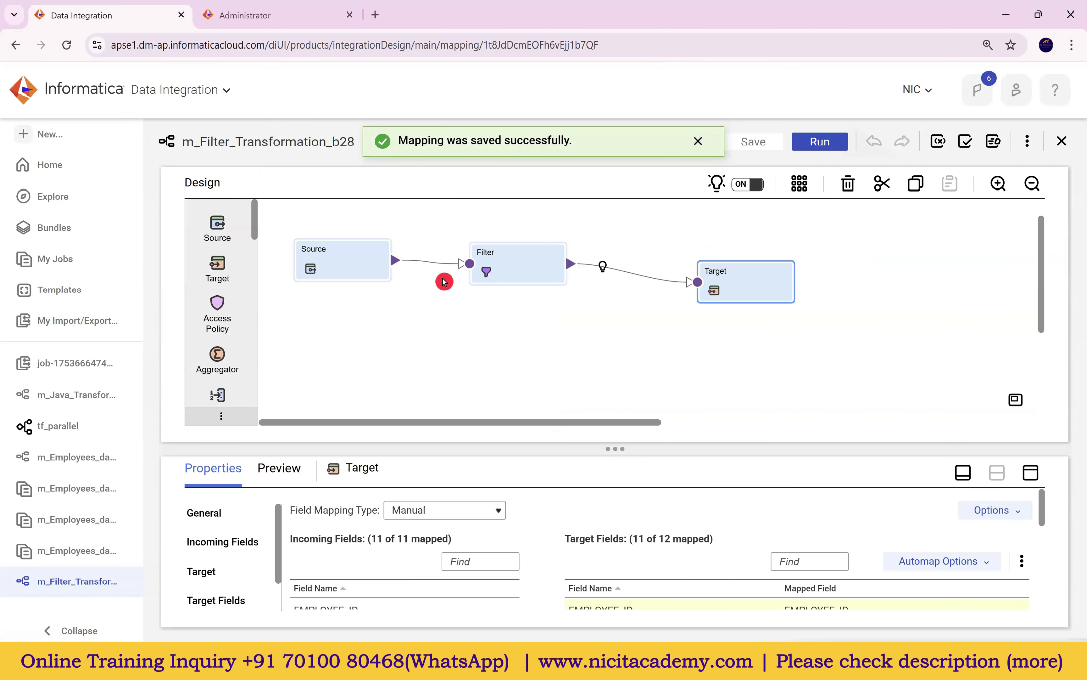
Step: Run the mapping m_Filter_Transformation_b28 with NIC as the runtime environment
{"action": "left_click", "coordinate": [820, 142]}
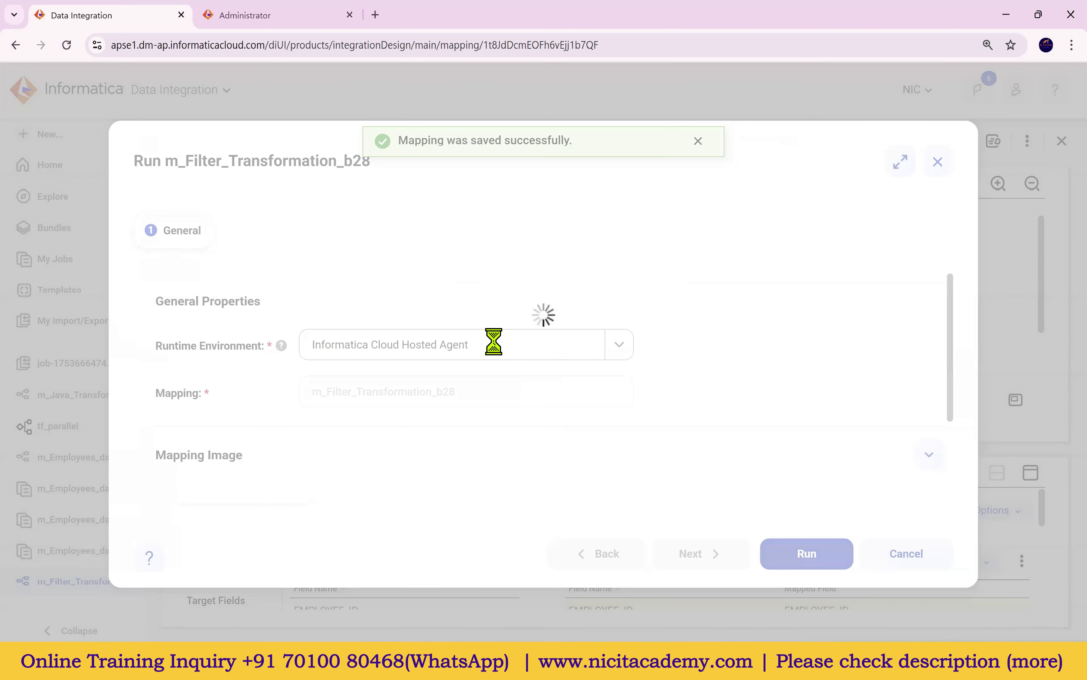
{"action": "left_click", "coordinate": [477, 347]}
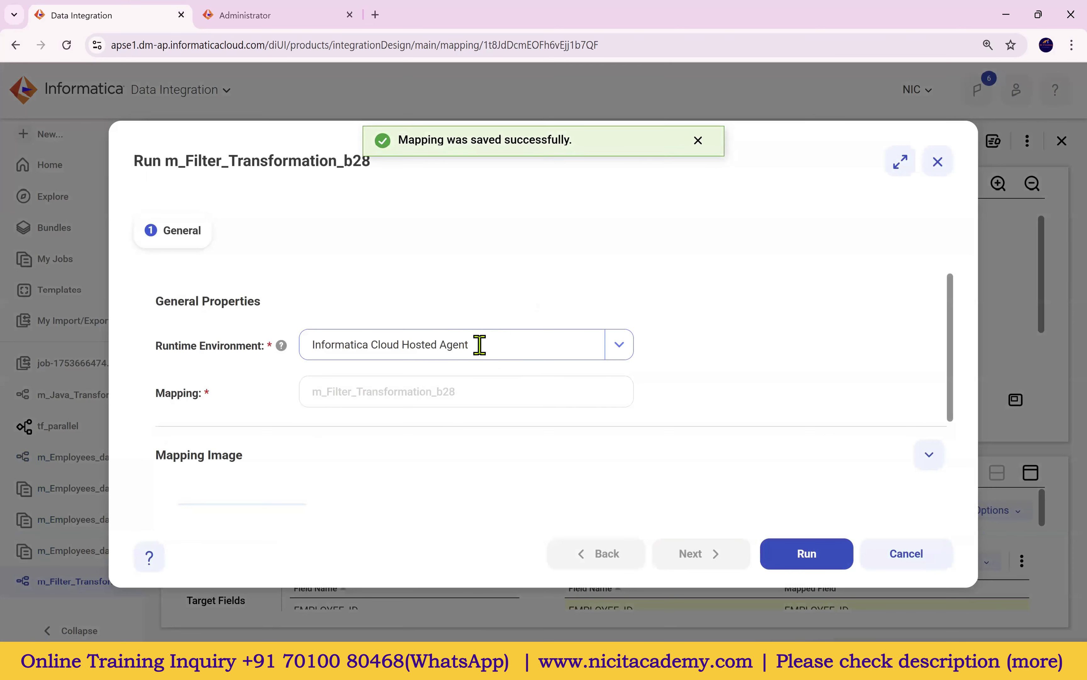
{"action": "left_click", "coordinate": [444, 405]}
{"action": "left_click", "coordinate": [782, 546]}
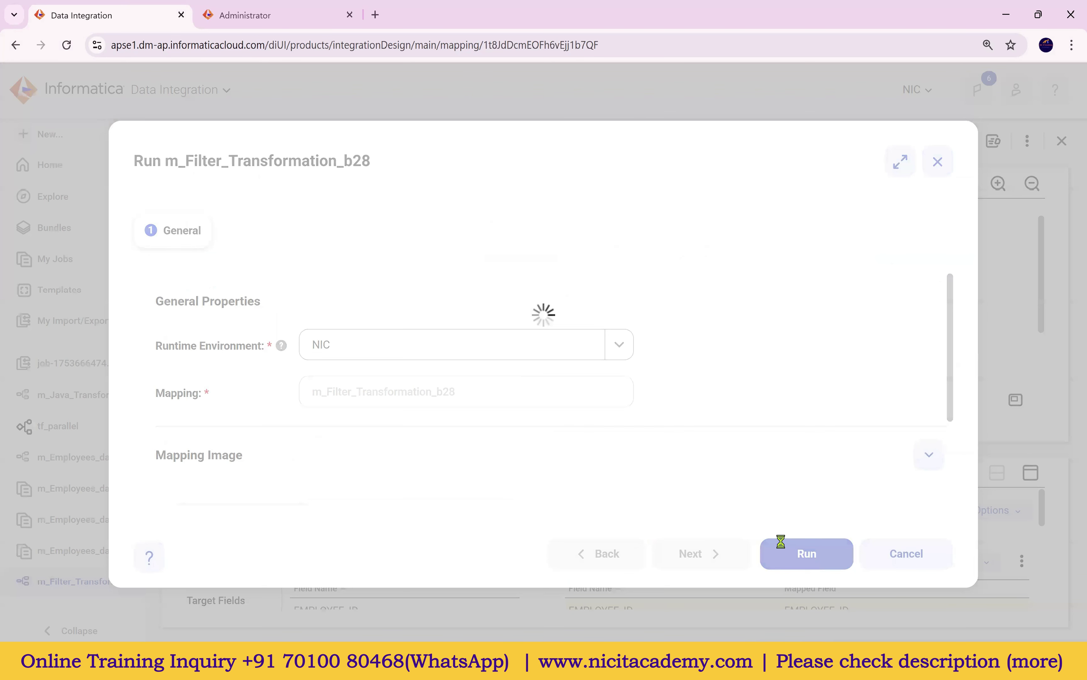
Step: Monitor the started job until it ends, and examine the source and target row counts in its details
{"action": "left_click", "coordinate": [674, 141]}
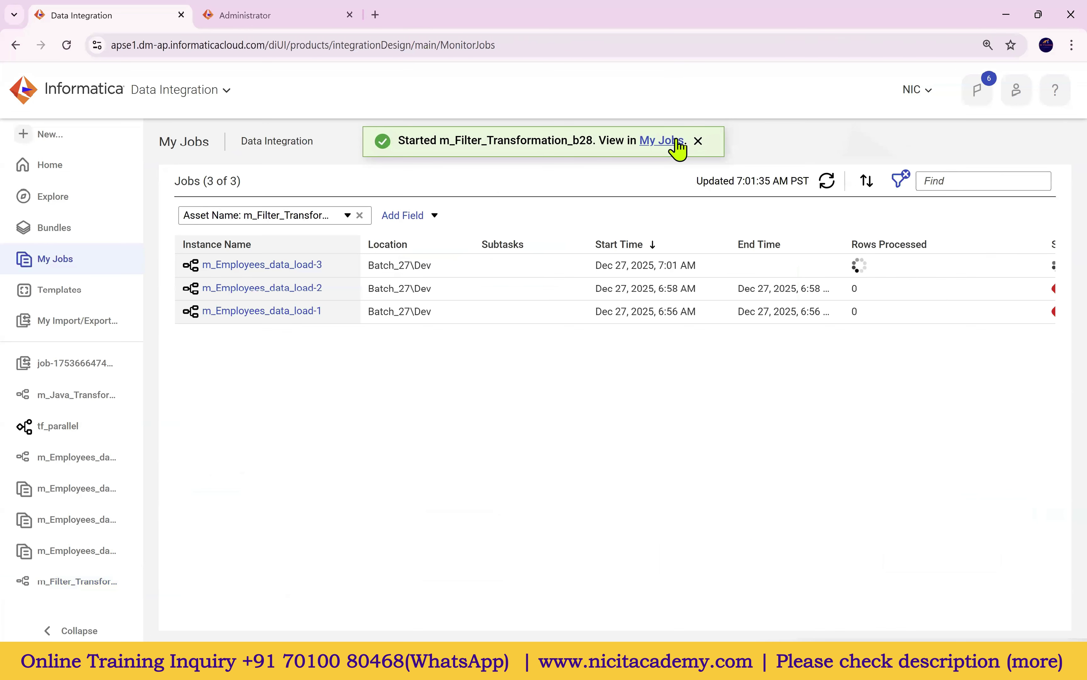
{"action": "left_click", "coordinate": [825, 185]}
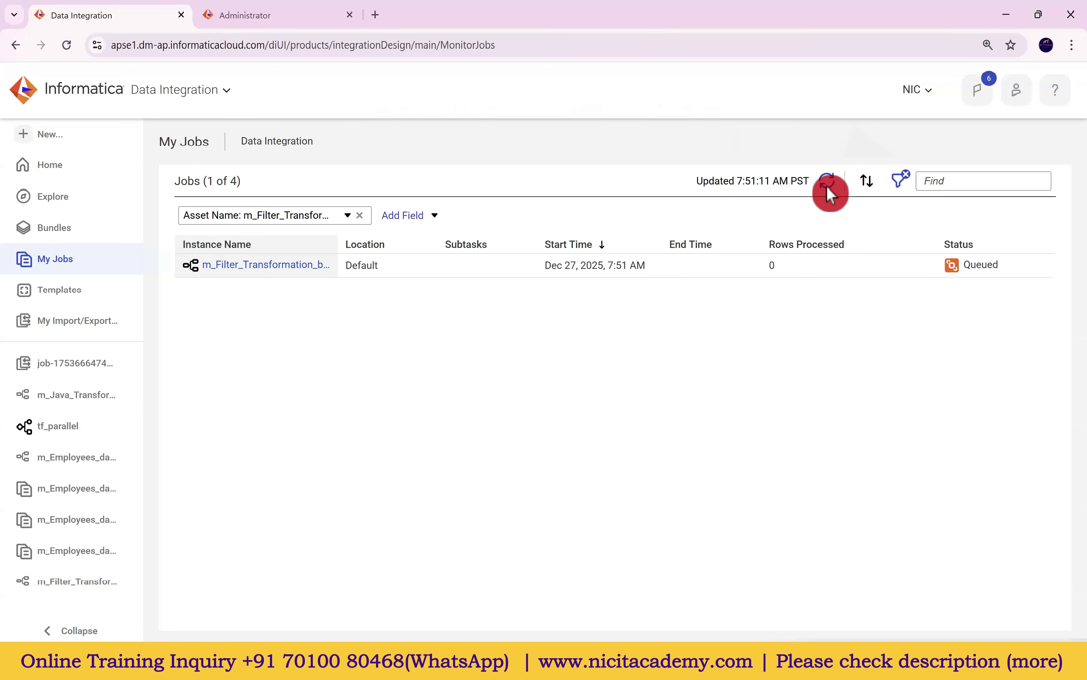
{"action": "left_click", "coordinate": [828, 188]}
{"action": "left_click", "coordinate": [831, 188]}
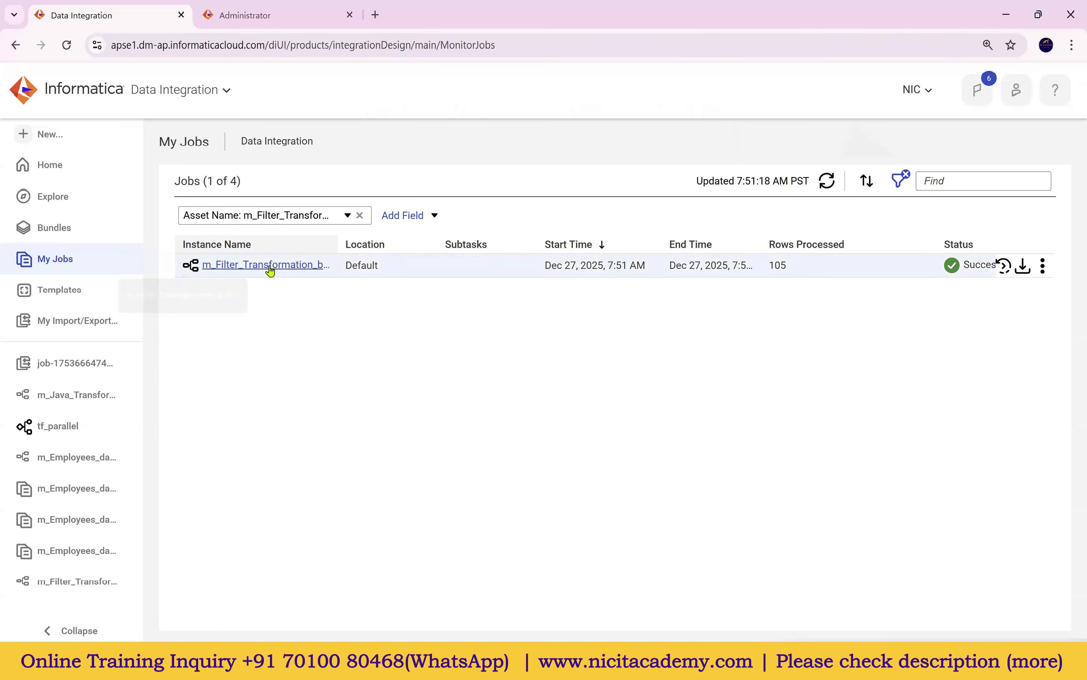
{"action": "left_click", "coordinate": [271, 265]}
{"action": "left_click_drag", "start_coordinate": [353, 607], "coordinate": [429, 602]}
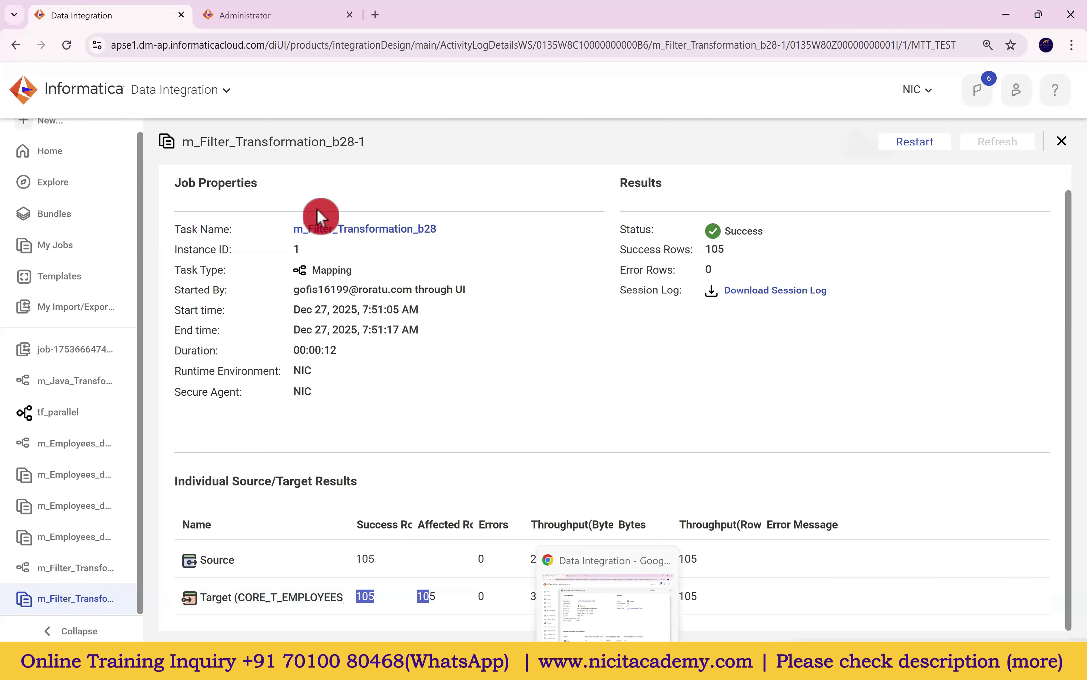
Step: Replace the Filter transformation's advanced condition with FALSE, validate it and save the mapping
{"action": "left_click", "coordinate": [80, 570]}
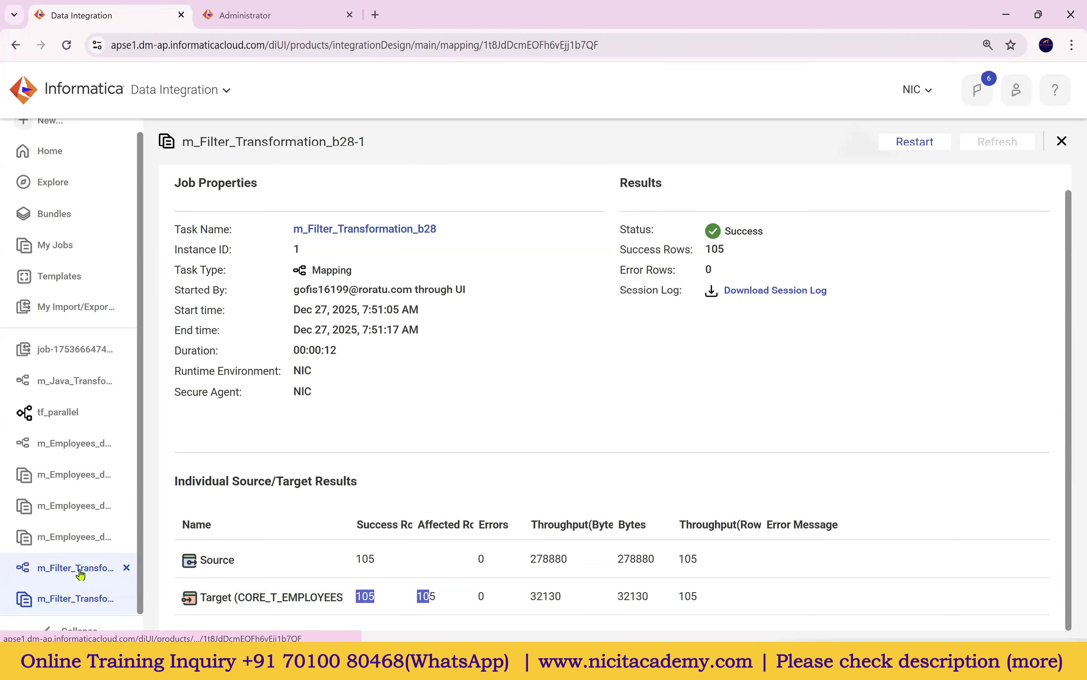
{"action": "left_click", "coordinate": [512, 254]}
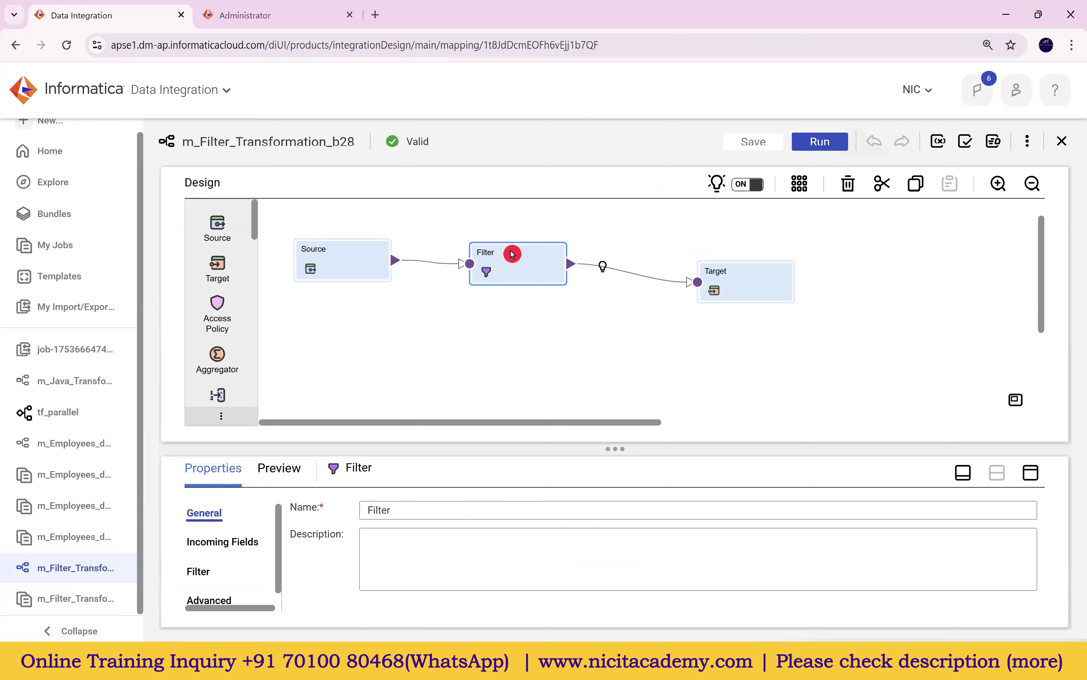
{"action": "left_click", "coordinate": [1031, 475]}
{"action": "left_click", "coordinate": [213, 289]}
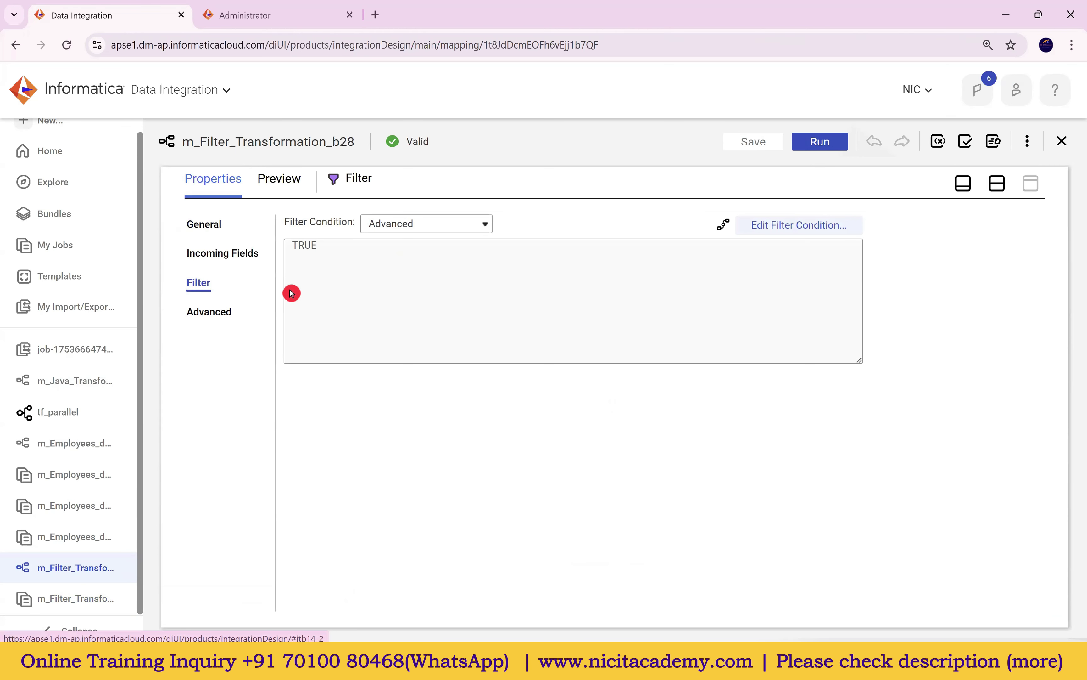
{"action": "left_click", "coordinate": [801, 225]}
{"action": "left_click_drag", "start_coordinate": [527, 250], "coordinate": [463, 233]}
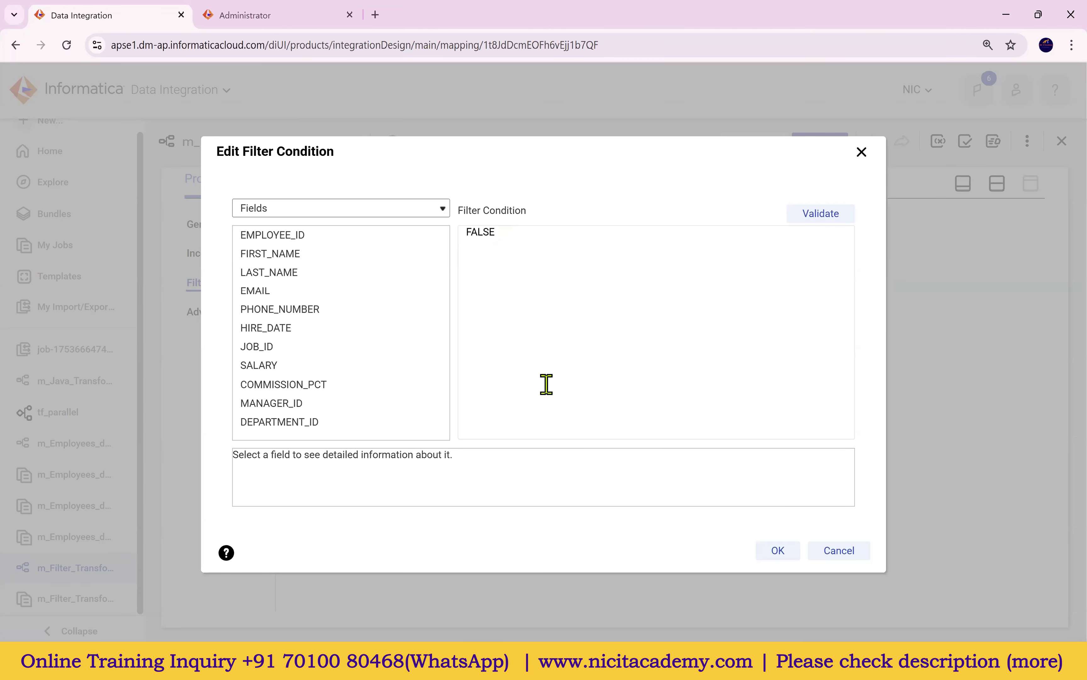
{"action": "left_click", "coordinate": [824, 214]}
{"action": "left_click", "coordinate": [785, 555]}
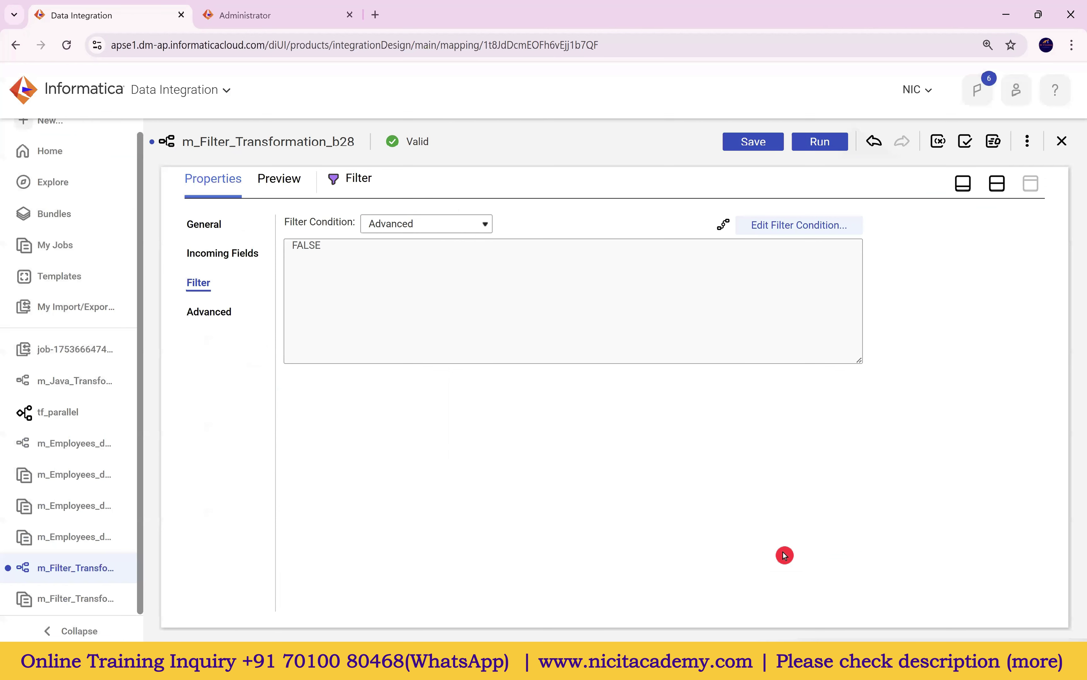
{"action": "left_click", "coordinate": [767, 147]}
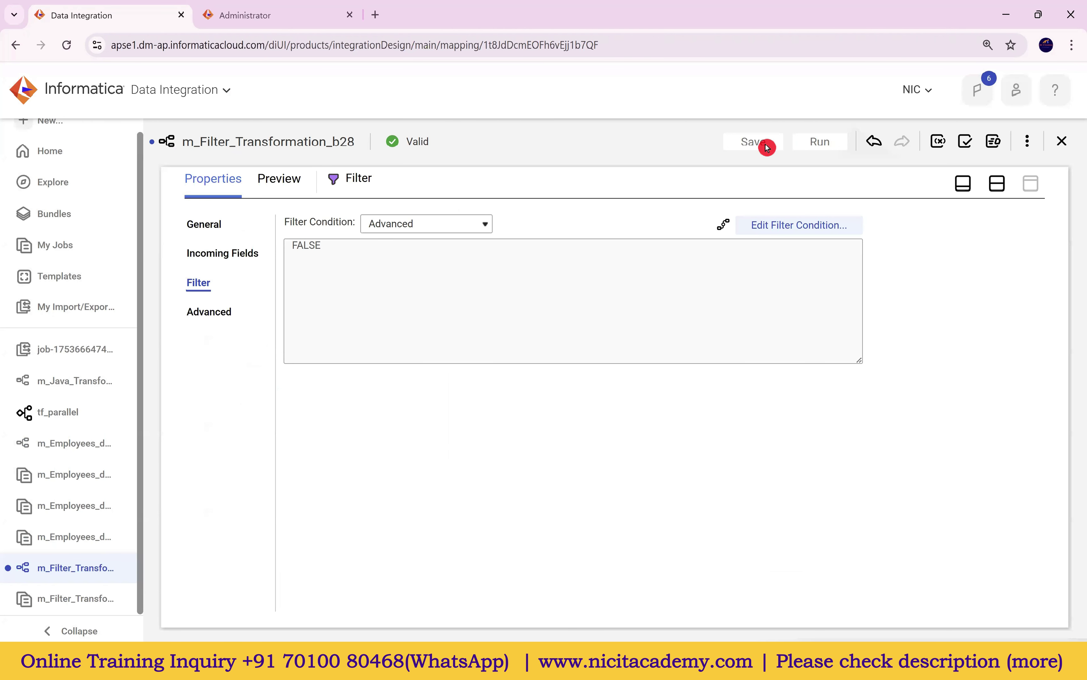
Step: Run the mapping with the FALSE filter and check the new job's source and target results
{"action": "left_click", "coordinate": [819, 145]}
{"action": "left_click", "coordinate": [660, 141]}
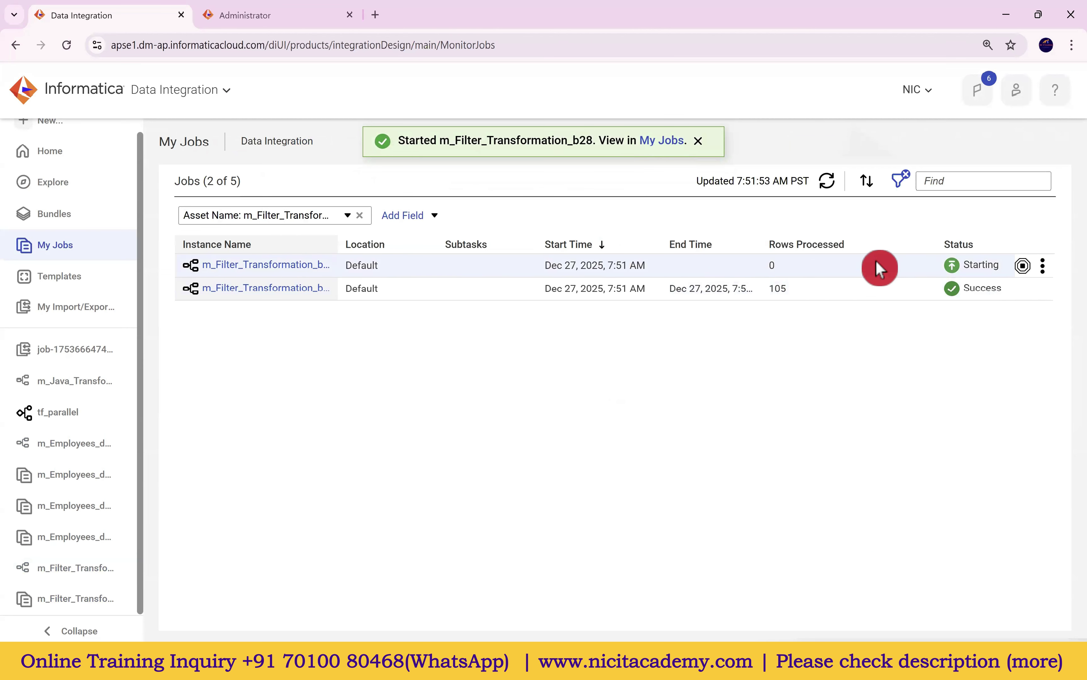
{"action": "left_click", "coordinate": [829, 178]}
{"action": "left_click", "coordinate": [829, 178]}
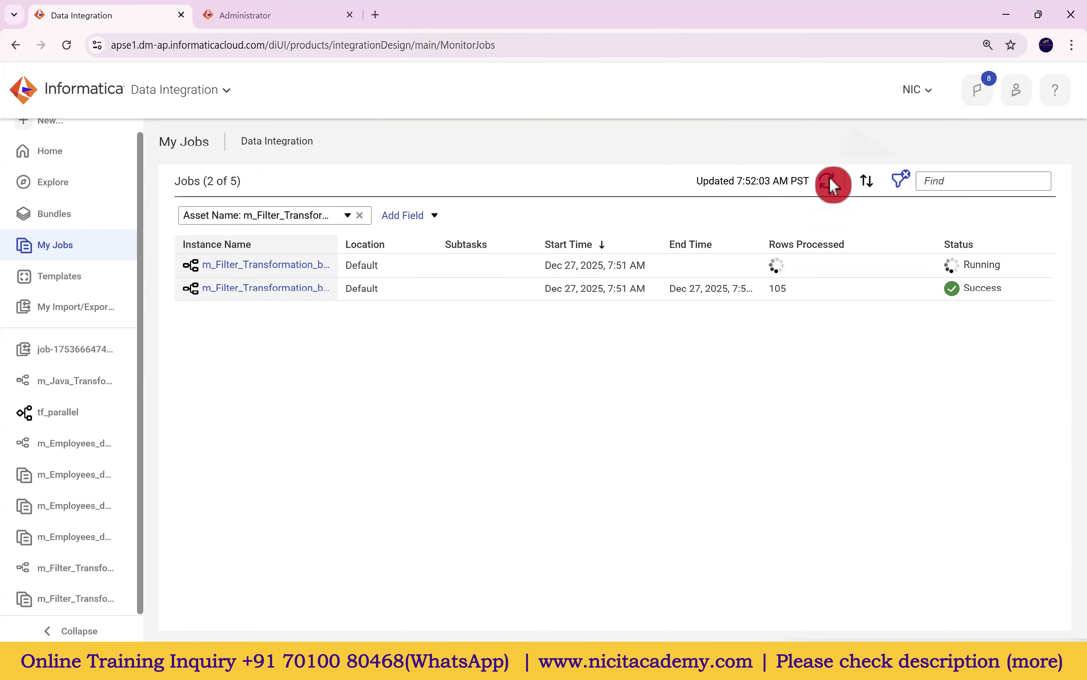
{"action": "left_click", "coordinate": [829, 178]}
{"action": "left_click", "coordinate": [266, 265]}
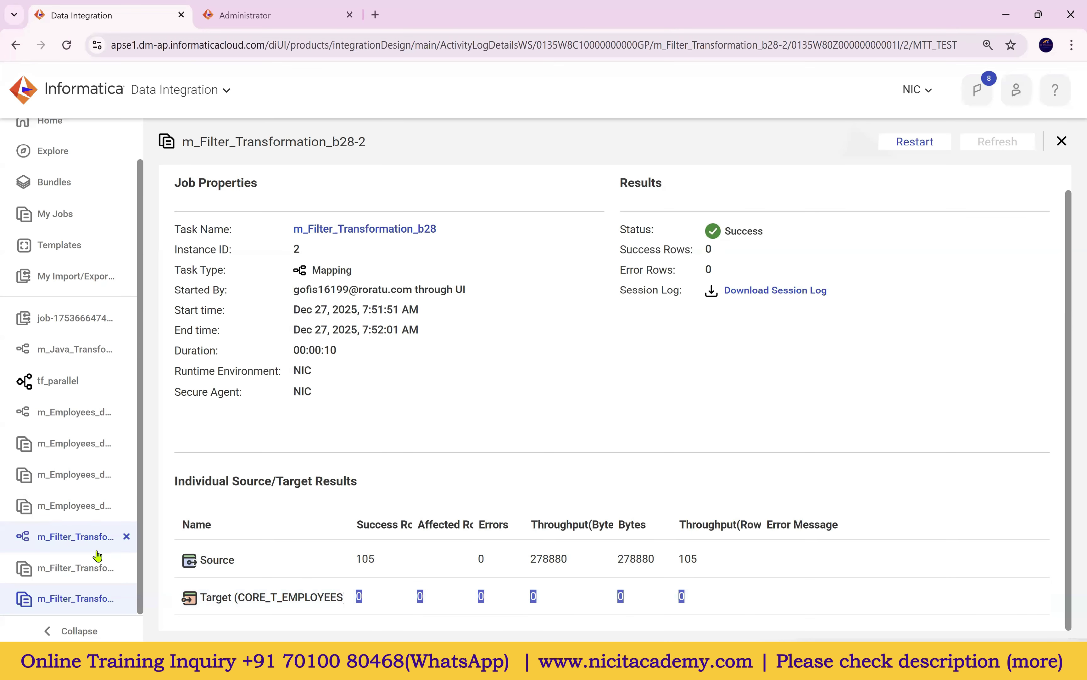
Step: Switch the Filter transformation's condition type back to Simple, discarding the advanced FALSE expression
{"action": "left_click", "coordinate": [71, 541]}
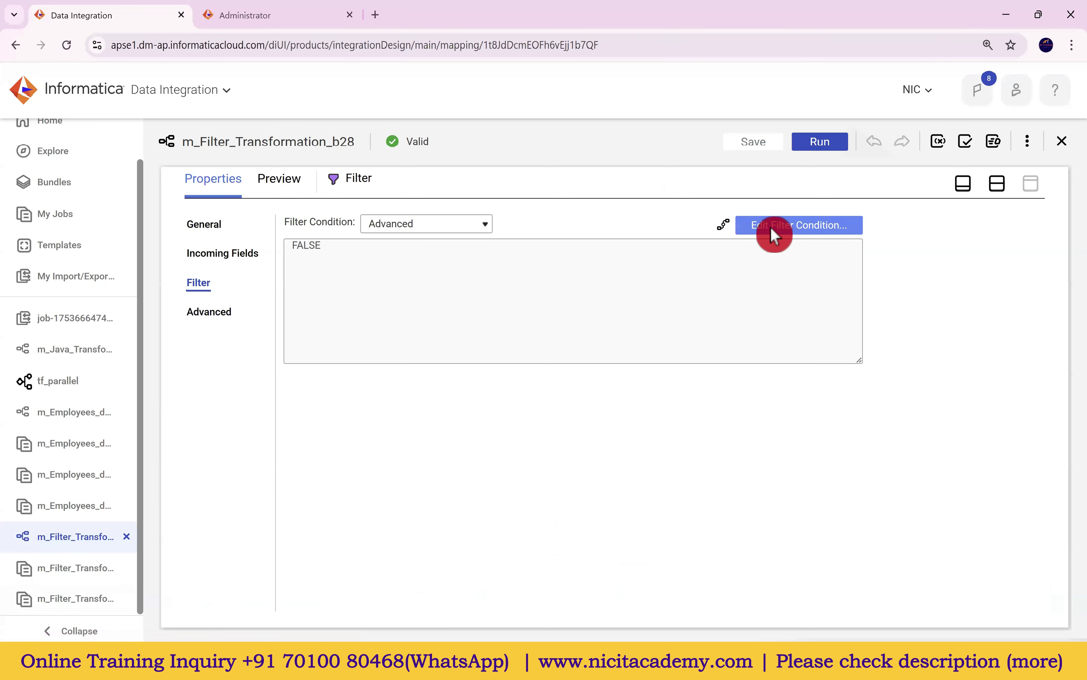
{"action": "left_click", "coordinate": [799, 233]}
{"action": "double_click", "coordinate": [512, 235]}
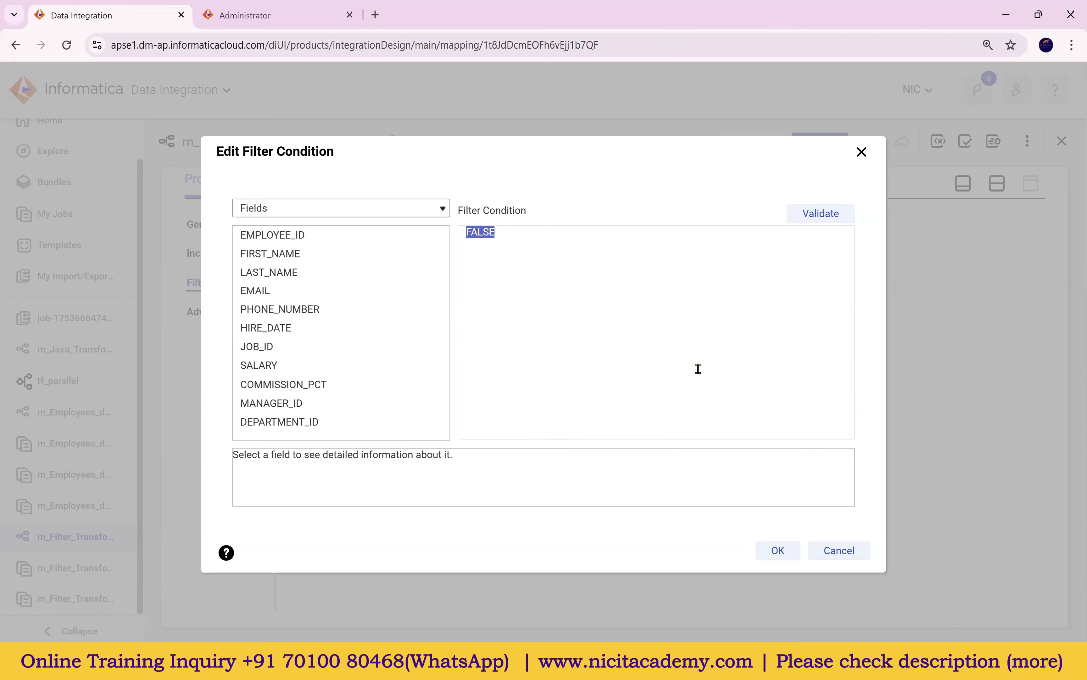
{"action": "left_click", "coordinate": [794, 552]}
{"action": "left_click", "coordinate": [613, 427]}
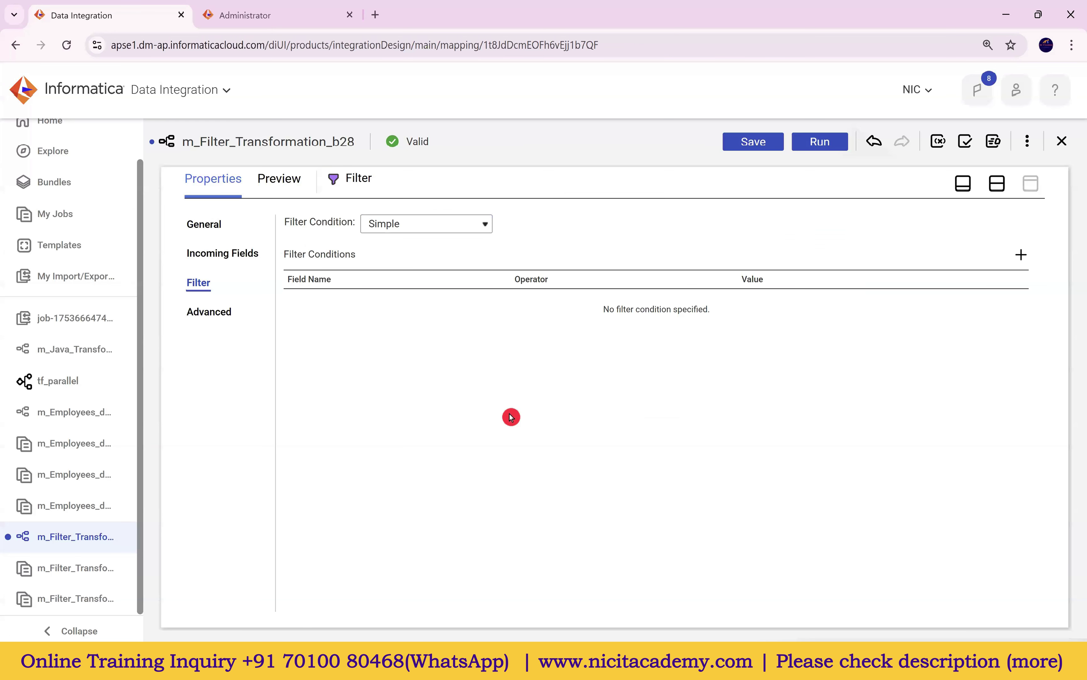
Step: Add a simple filter condition SALARY > 15000, removing the extra blank condition row
{"action": "left_click", "coordinate": [1022, 260]}
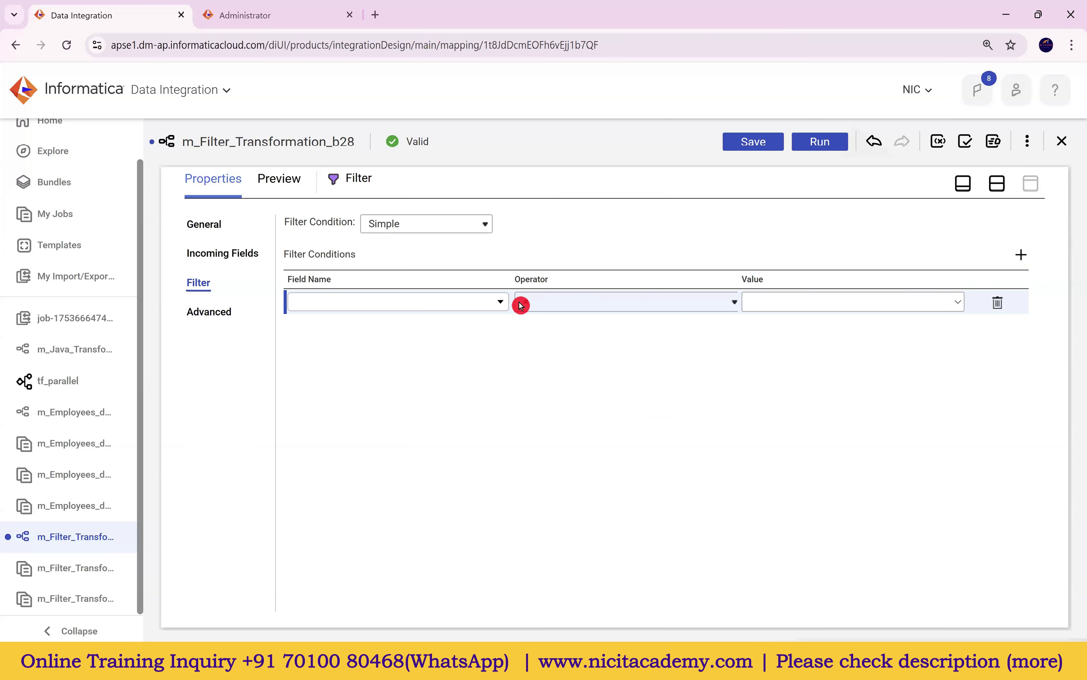
{"action": "left_click", "coordinate": [487, 308]}
{"action": "scroll", "coordinate": [436, 454], "scroll_direction": "down", "scroll_amount": 2}
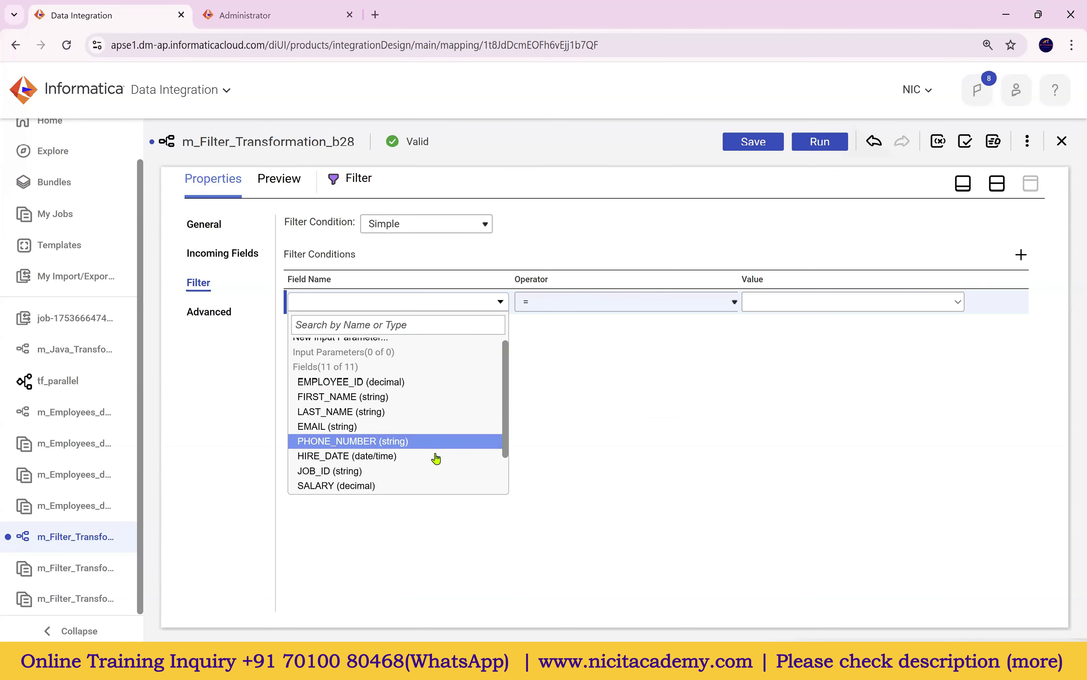
{"action": "left_click", "coordinate": [417, 442]}
{"action": "left_click", "coordinate": [567, 310]}
{"action": "left_click", "coordinate": [562, 364]}
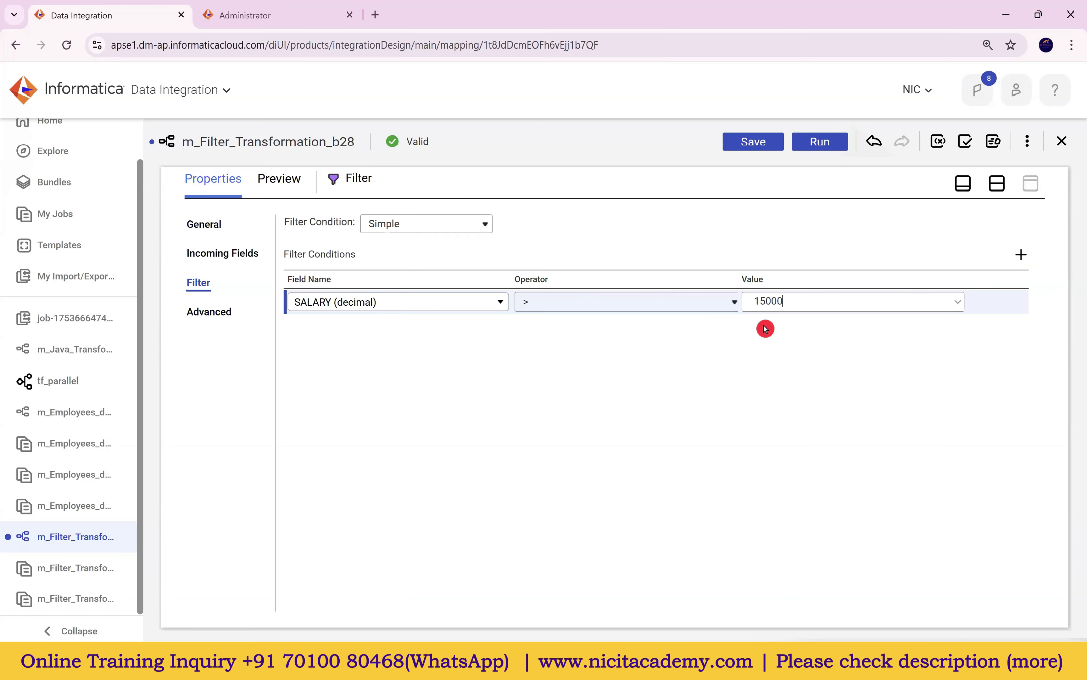
{"action": "left_click", "coordinate": [770, 342]}
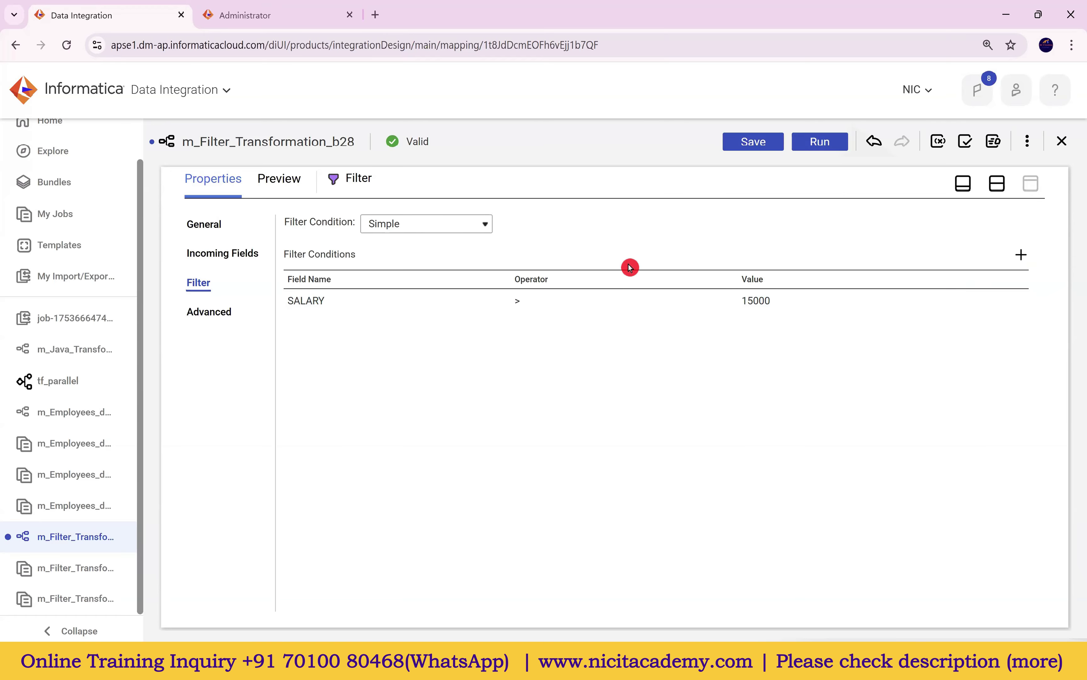
{"action": "left_click", "coordinate": [1022, 260]}
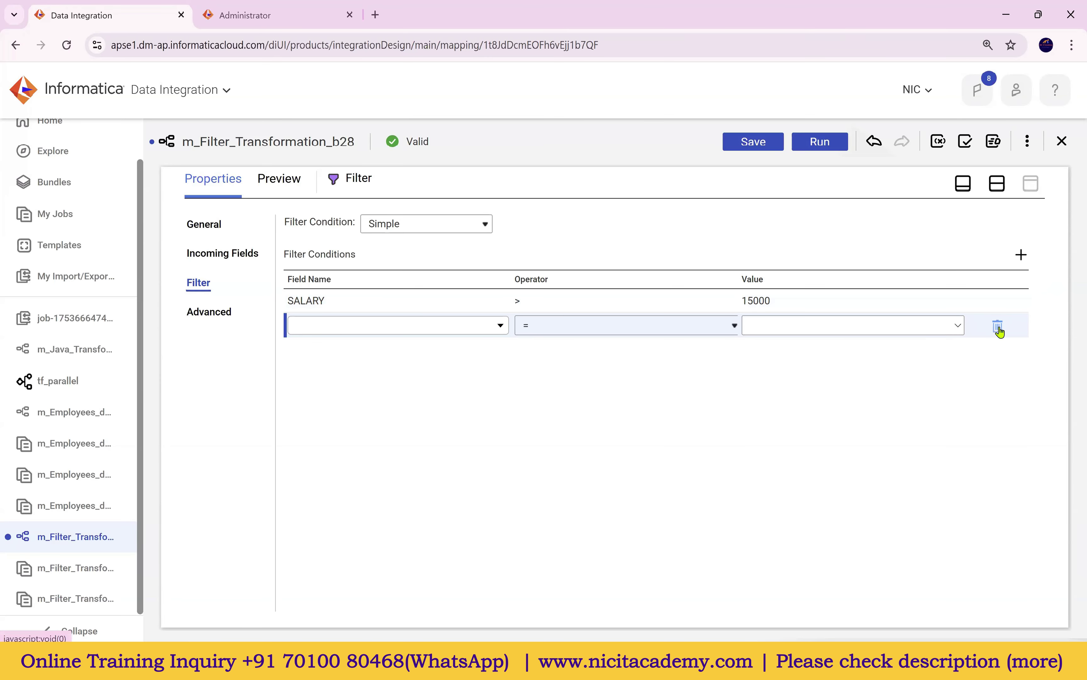
{"action": "left_click", "coordinate": [998, 327]}
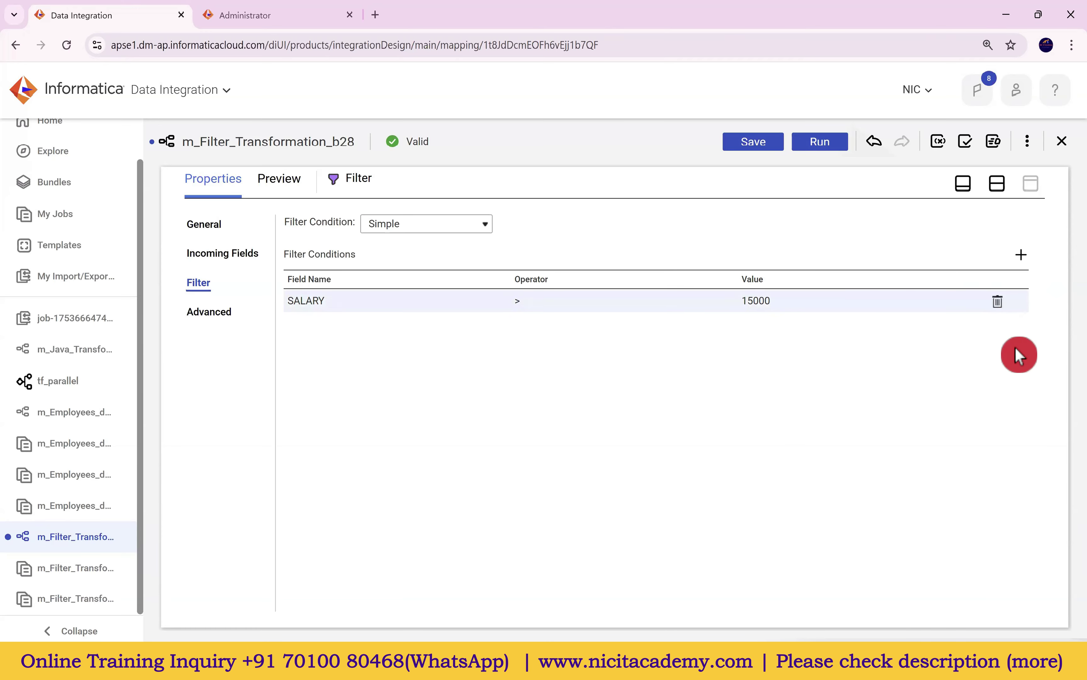
Step: Save the mapping and run it with the salary filter condition
{"action": "left_click", "coordinate": [764, 143]}
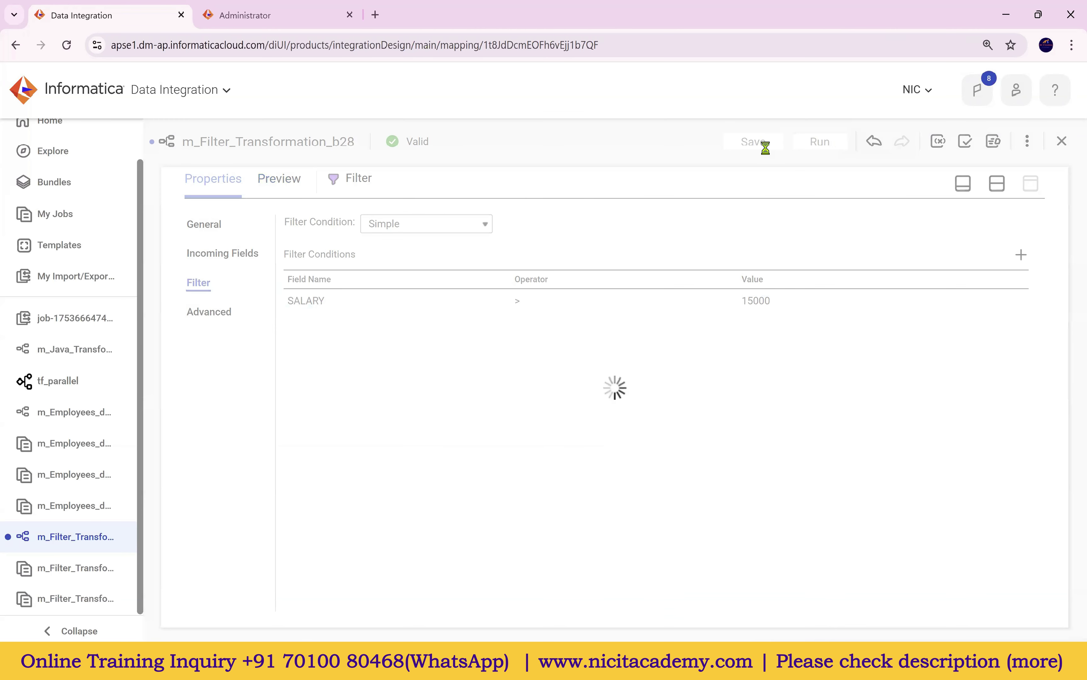
{"action": "left_click", "coordinate": [819, 142]}
{"action": "left_click", "coordinate": [819, 565]}
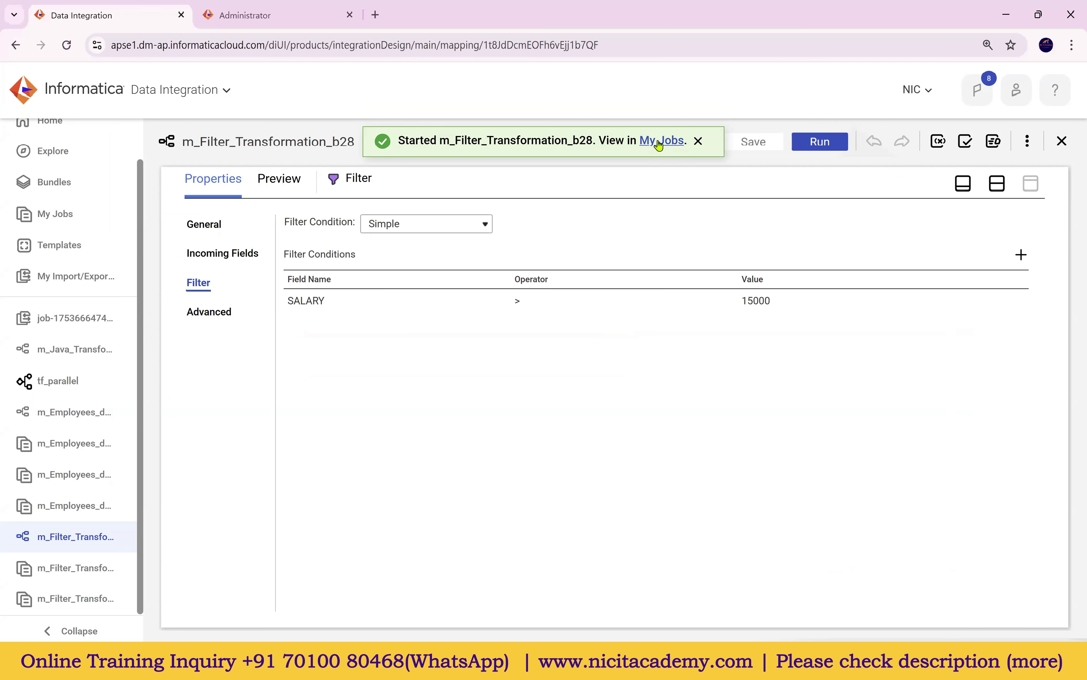
Step: Refresh the job list and open the newest m_Filter_Transformation_b28 job to check its source and target results
{"action": "left_click", "coordinate": [659, 142]}
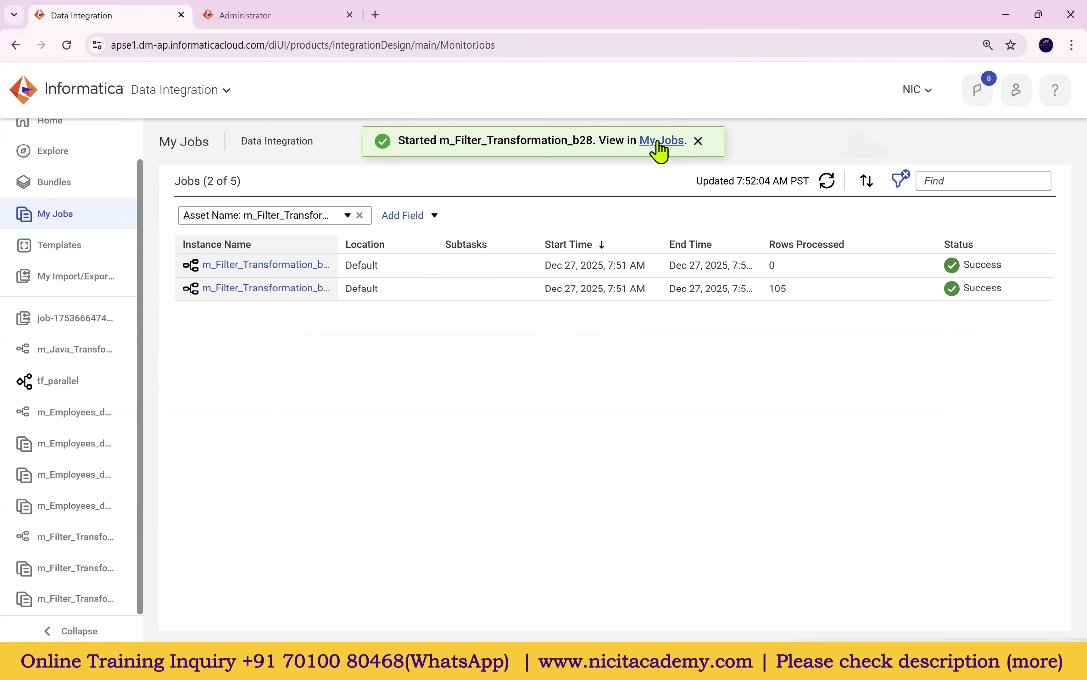
{"action": "left_click", "coordinate": [829, 180]}
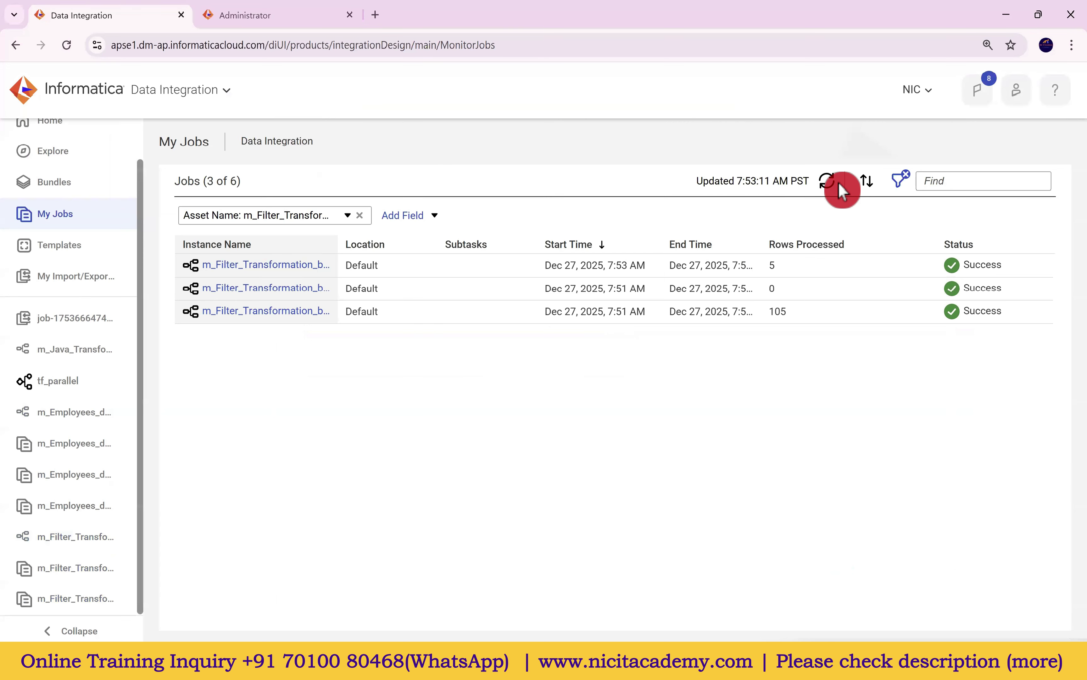
{"action": "left_click", "coordinate": [830, 183]}
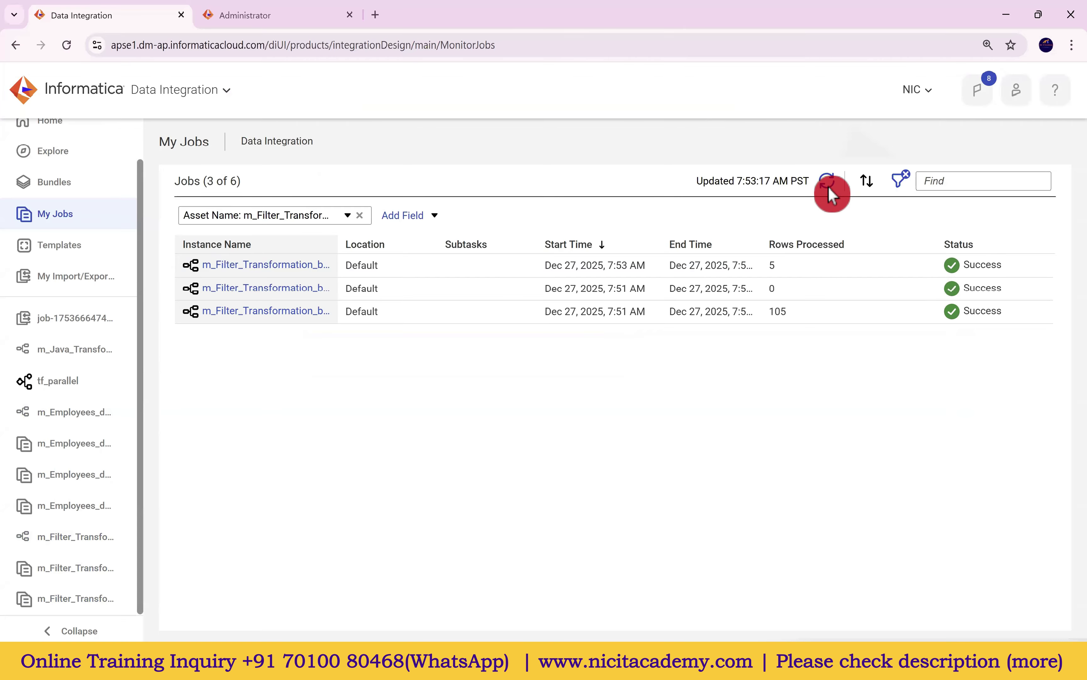
{"action": "left_click", "coordinate": [298, 267]}
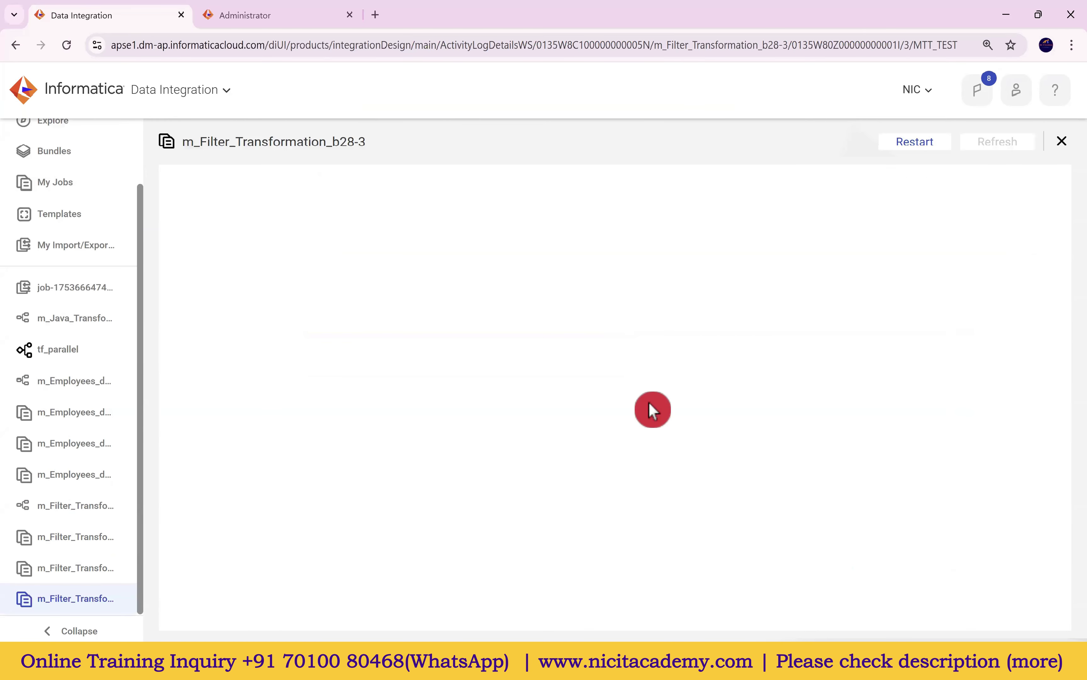
{"action": "left_click_drag", "start_coordinate": [387, 613], "coordinate": [698, 602]}
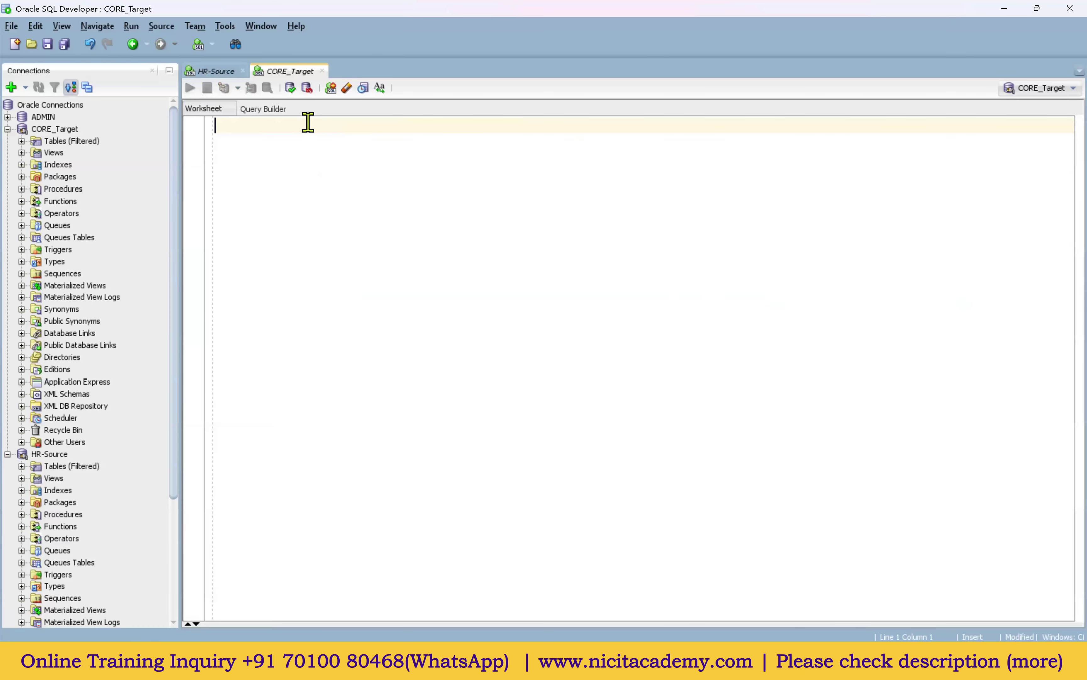
Step: Switch to Oracle SQL Developer, query all rows of t_employees on CORE_Target, and inspect the SALARY values
{"action": "type", "text": "select * from"}
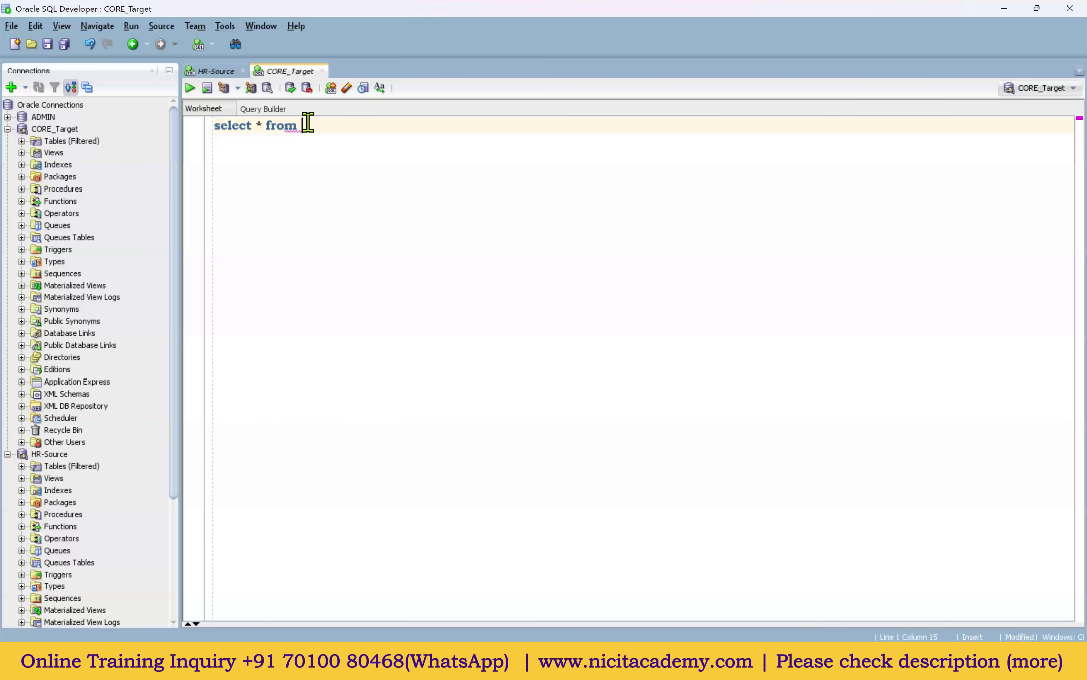
{"action": "type", "text": "t_employees;"}
{"action": "key", "text": "ctrl+Return"}
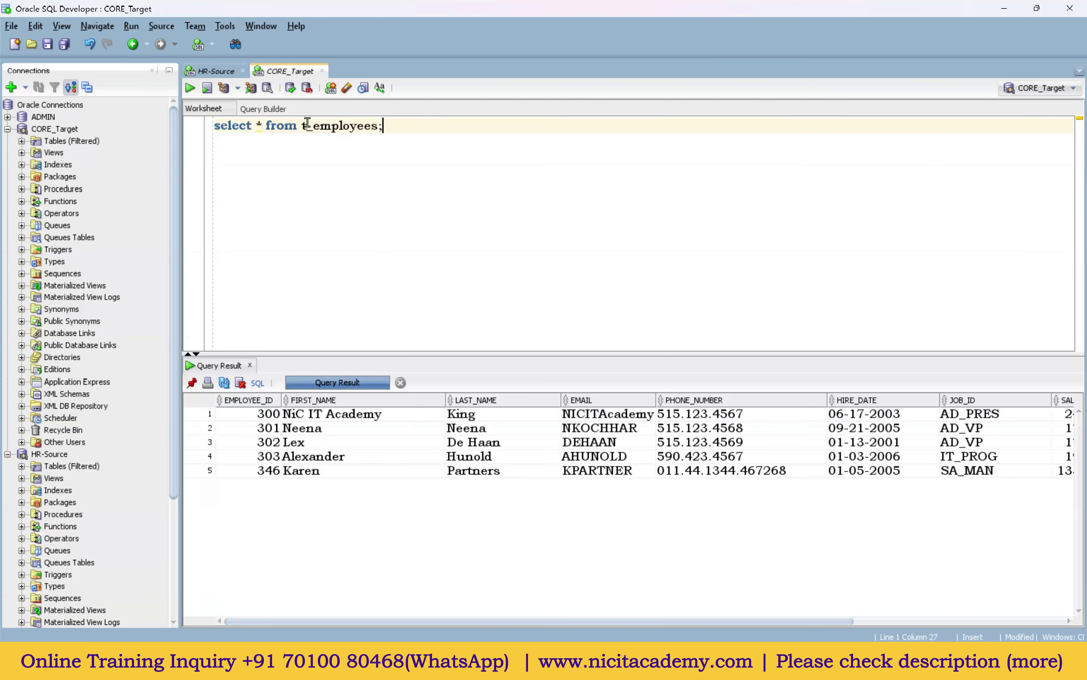
{"action": "left_click_drag", "start_coordinate": [719, 620], "coordinate": [896, 620]}
{"action": "left_click_drag", "start_coordinate": [836, 413], "coordinate": [847, 484]}
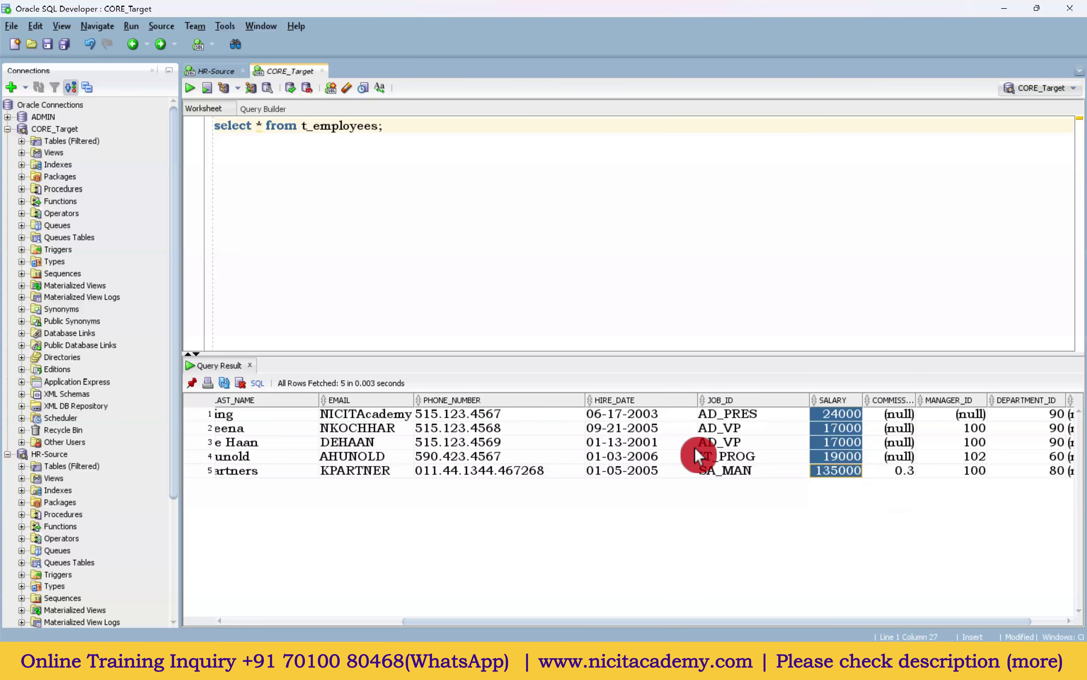
{"action": "left_click_drag", "start_coordinate": [737, 622], "coordinate": [466, 617]}
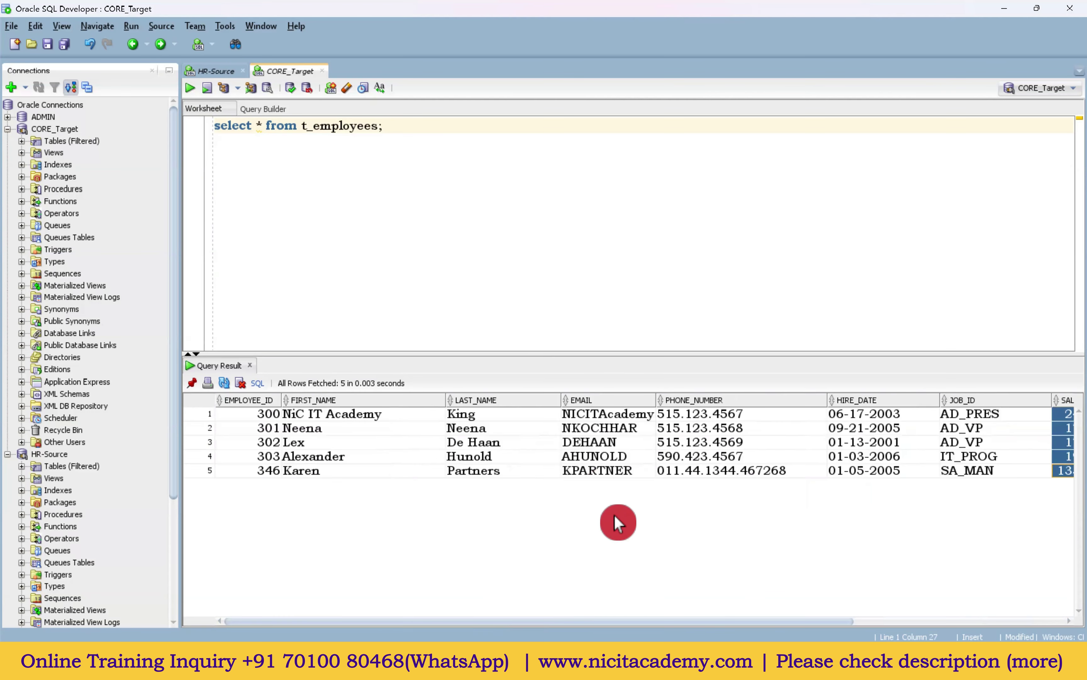
Step: Return to m_Filter_Transformation_b28 in Informatica Data Integration and convert the Filter transformation's condition type from Simple to Advanced
{"action": "left_click", "coordinate": [623, 662]}
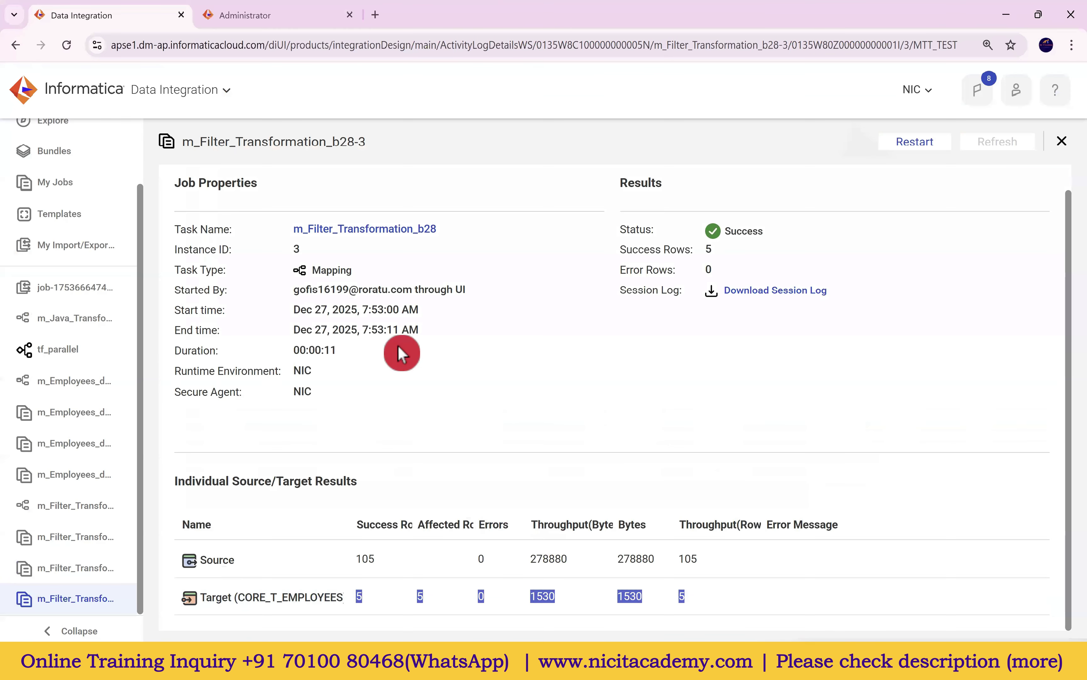
{"action": "left_click", "coordinate": [388, 230]}
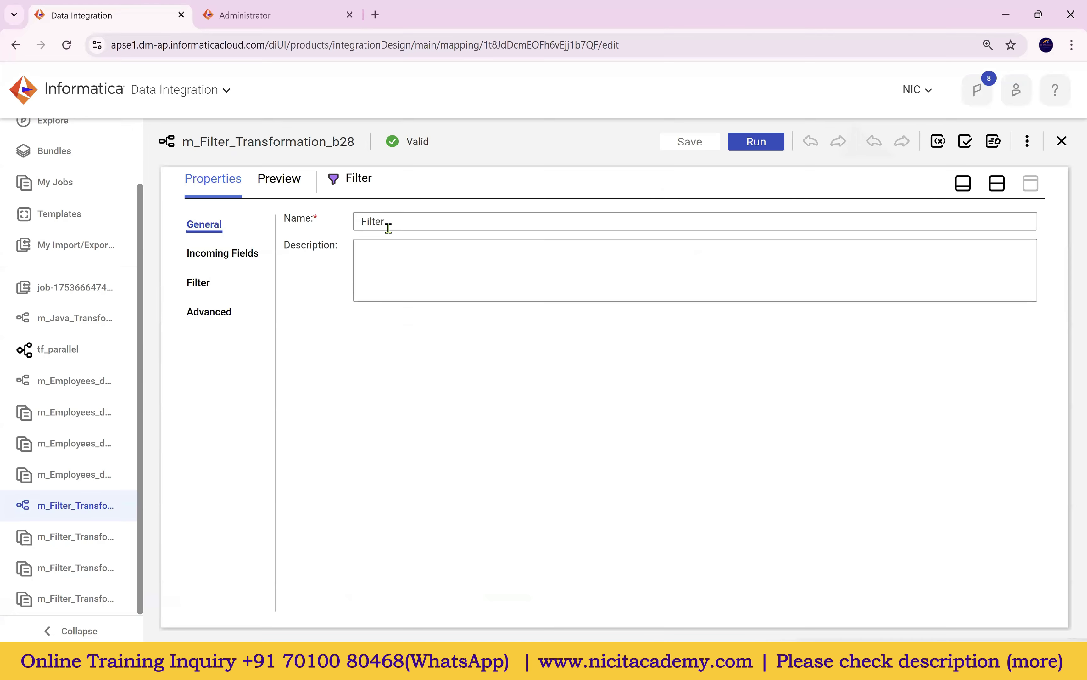
{"action": "left_click", "coordinate": [201, 284]}
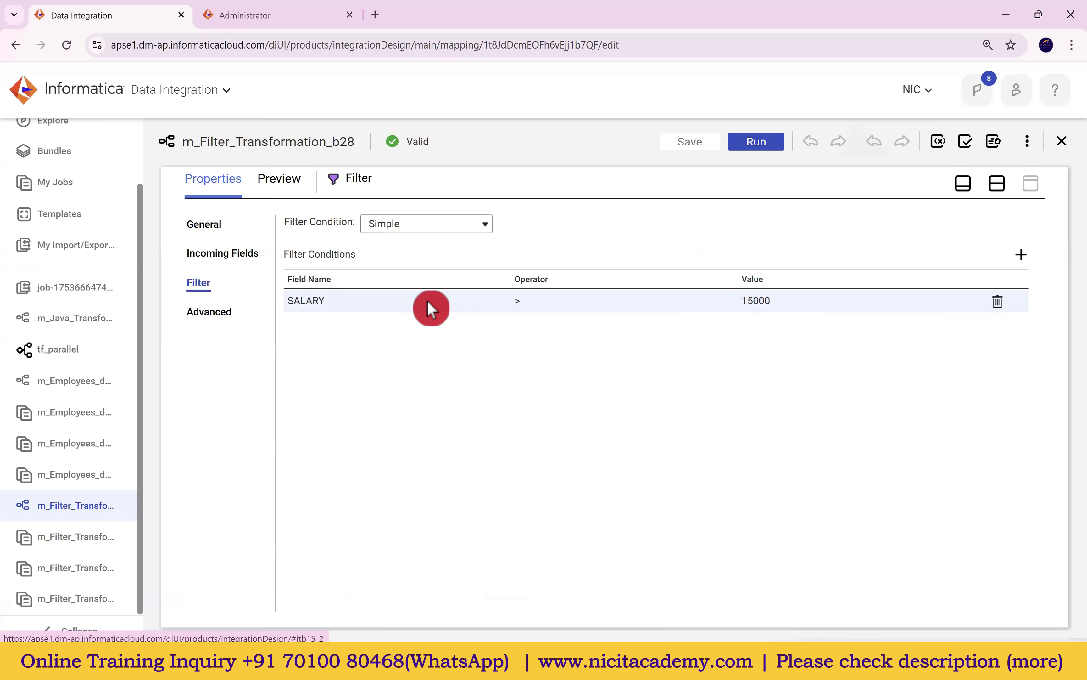
{"action": "left_click", "coordinate": [484, 224]}
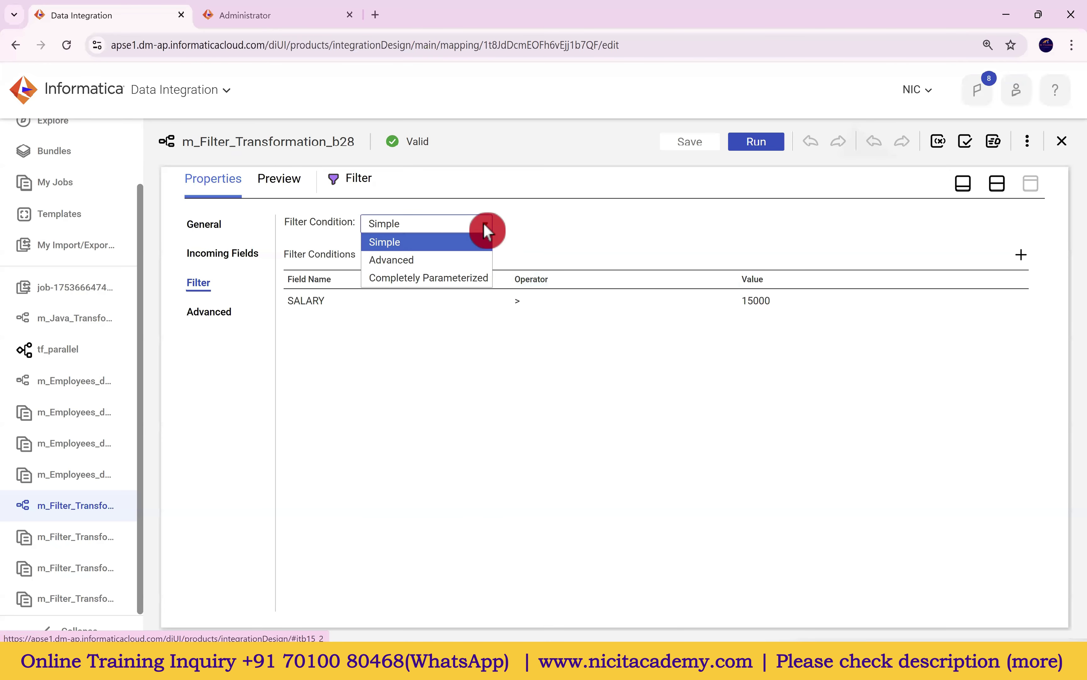
{"action": "left_click", "coordinate": [432, 269]}
{"action": "left_click", "coordinate": [609, 440]}
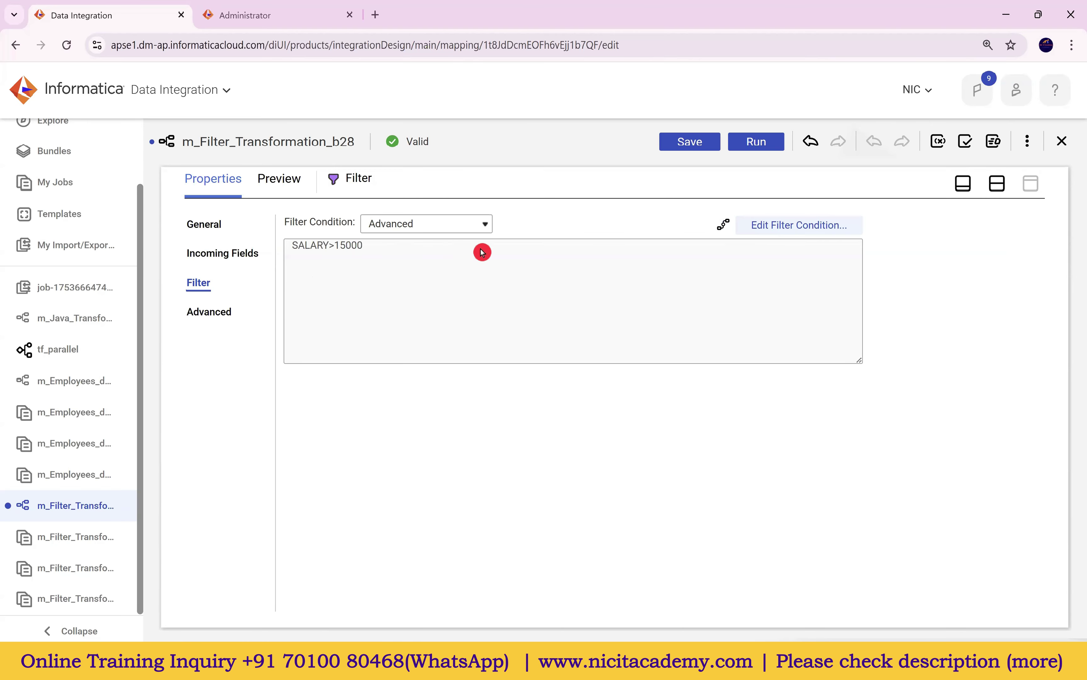
{"action": "left_click", "coordinate": [450, 223]}
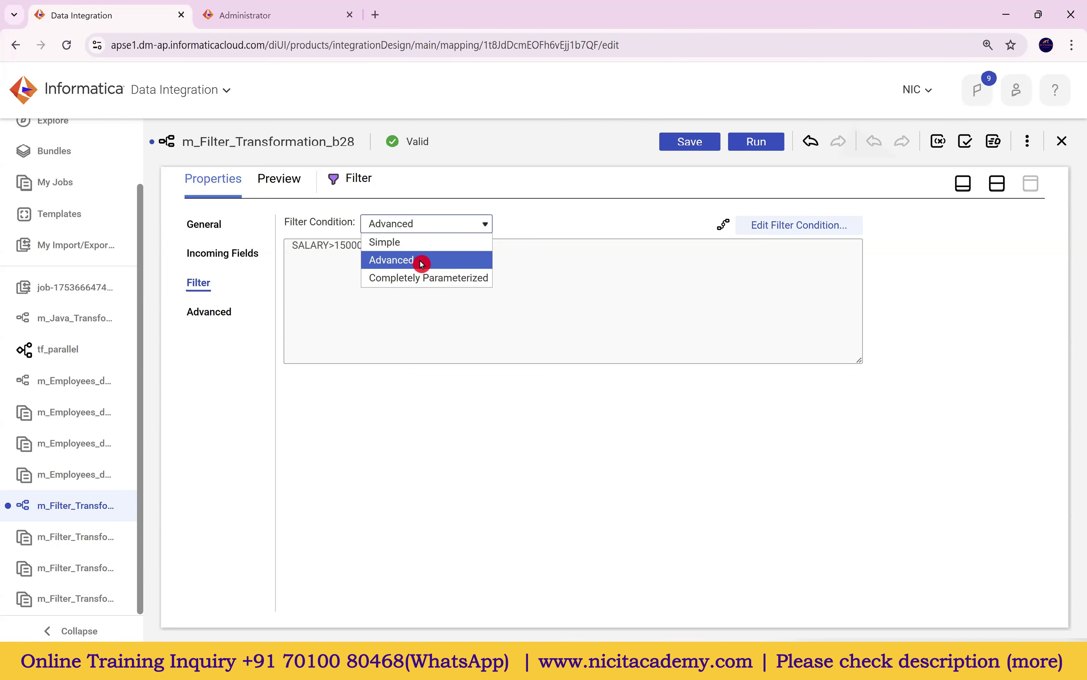
Step: Replace the advanced filter expression with "COMMISSION_PCT is not null", using the field from the source field list
{"action": "left_click", "coordinate": [803, 227]}
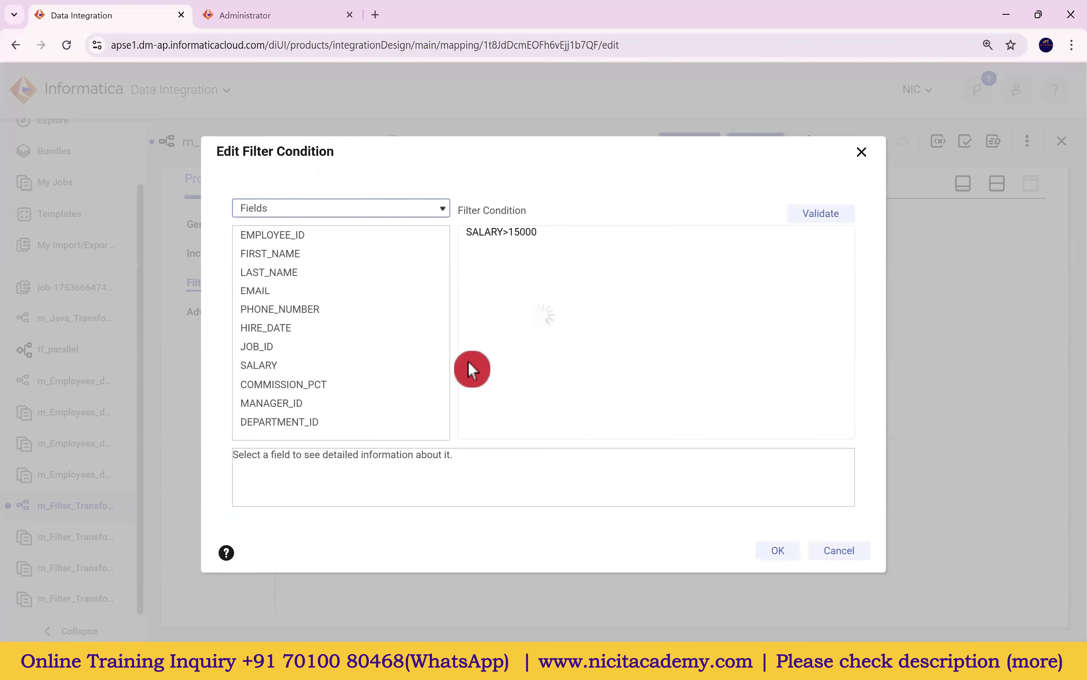
{"action": "left_click_drag", "start_coordinate": [558, 233], "coordinate": [437, 235]}
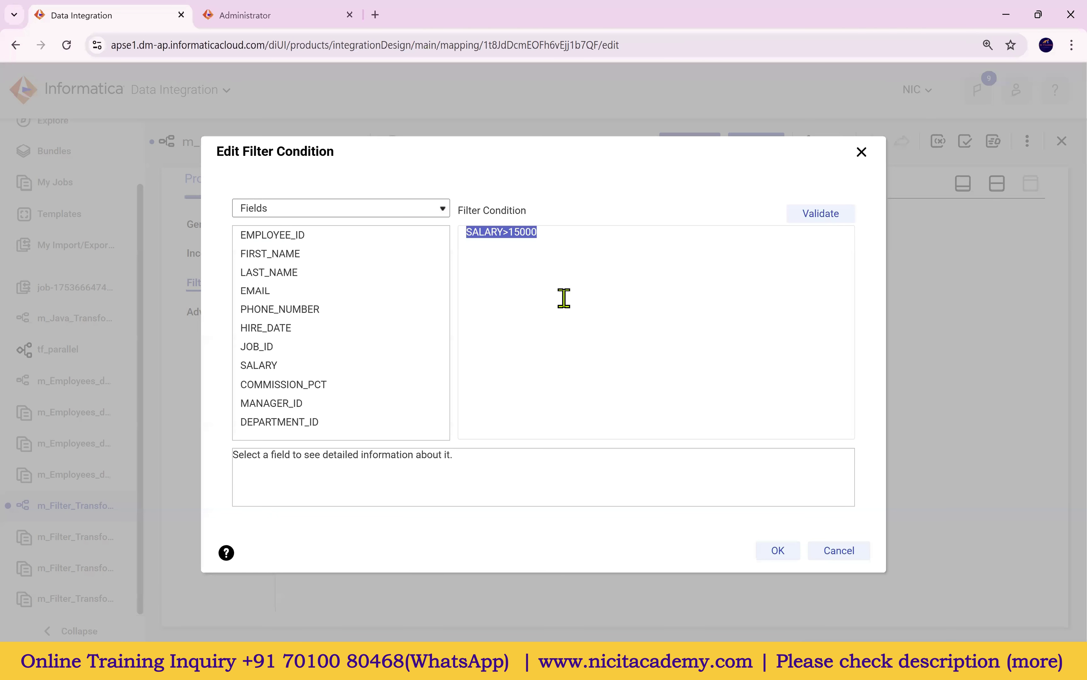
{"action": "type", "text": "commission_pct is not null"}
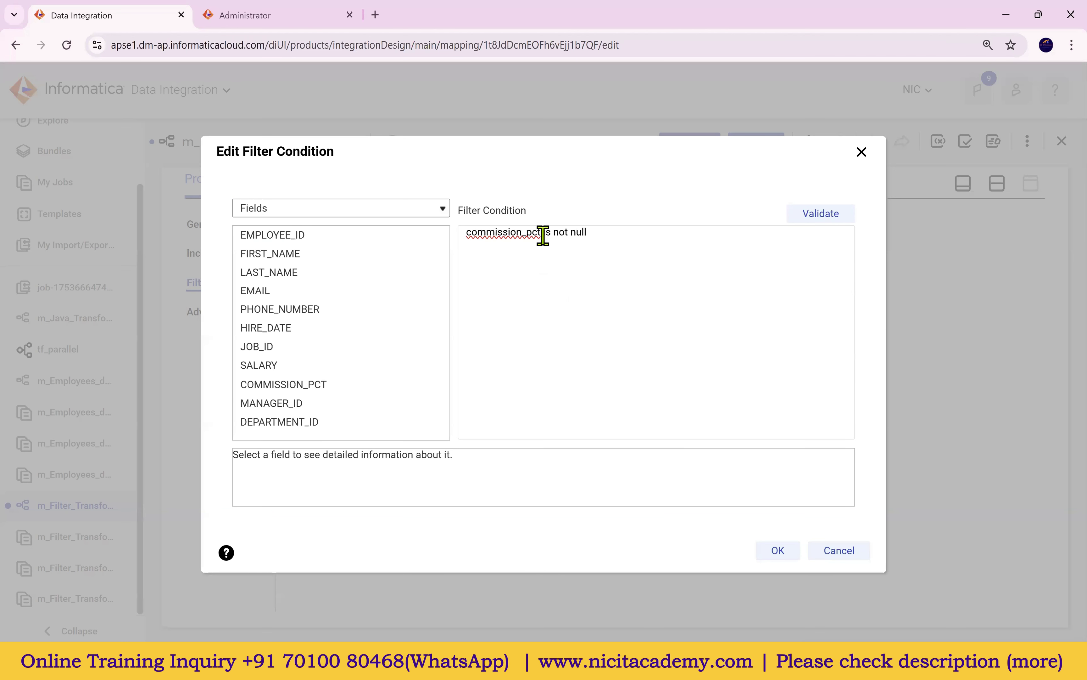
{"action": "left_click_drag", "start_coordinate": [542, 236], "coordinate": [450, 243]}
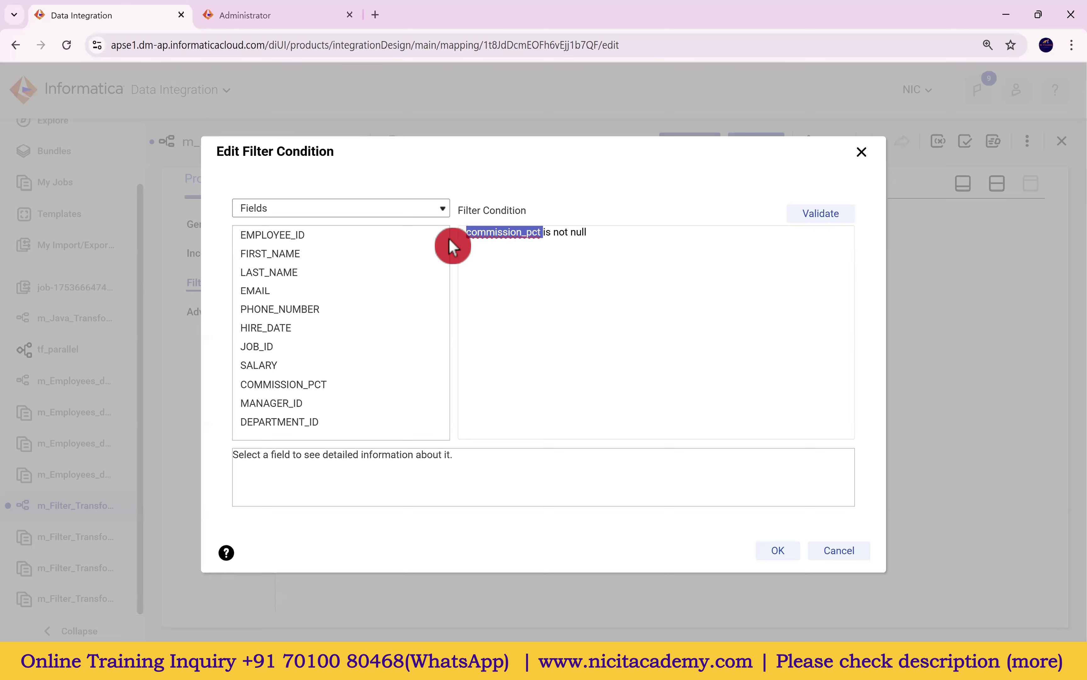
{"action": "mouse_move", "coordinate": [381, 376]}
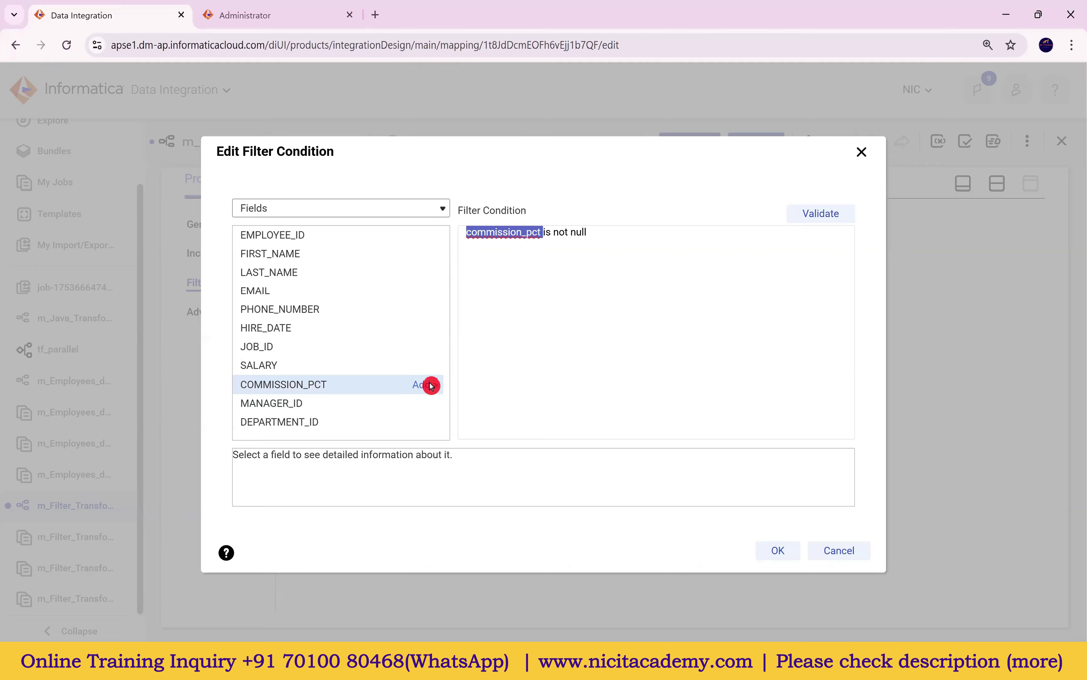
{"action": "left_click", "coordinate": [431, 387]}
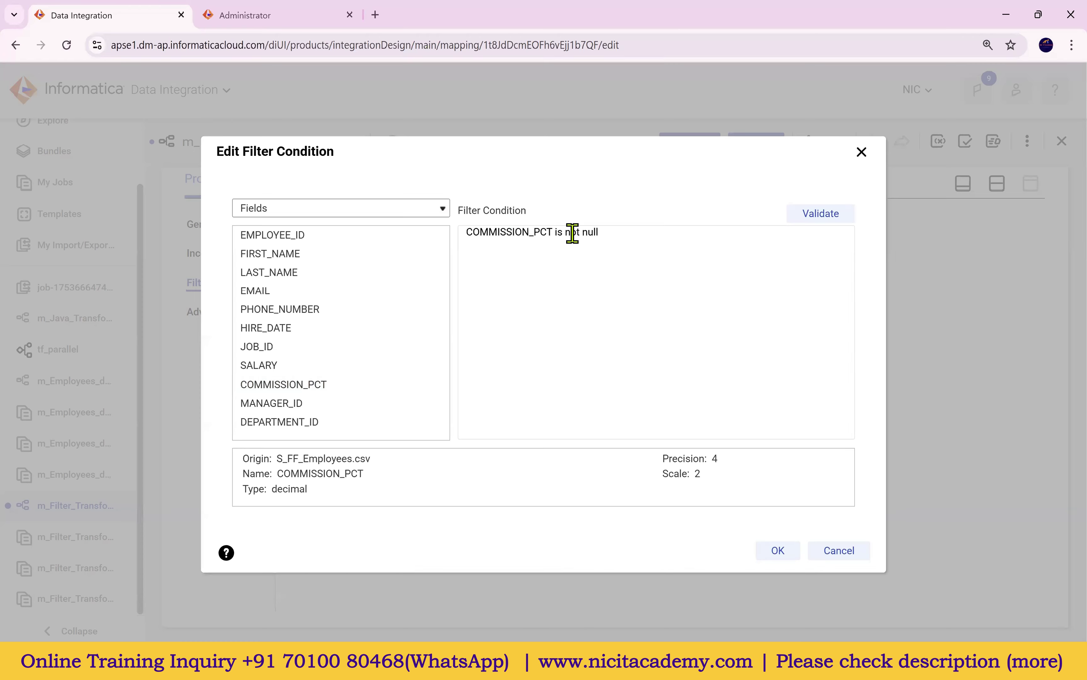
Step: Validate the "COMMISSION_PCT is not null" expression and read the validation message
{"action": "left_click_drag", "start_coordinate": [604, 232], "coordinate": [437, 243]}
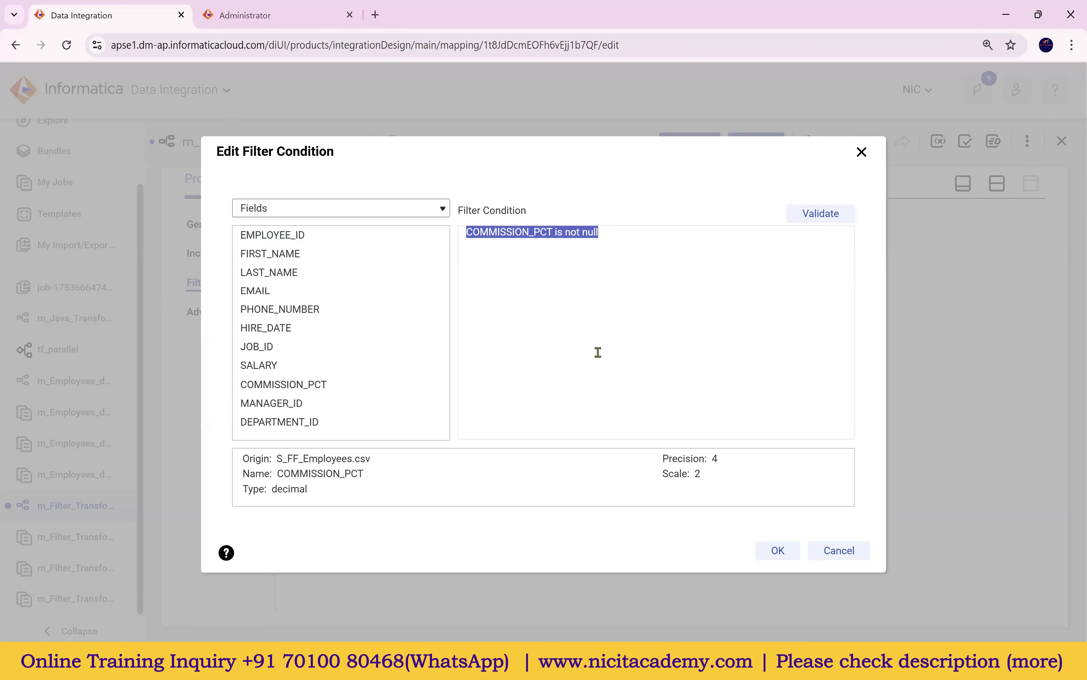
{"action": "left_click_drag", "start_coordinate": [592, 354], "coordinate": [604, 298]}
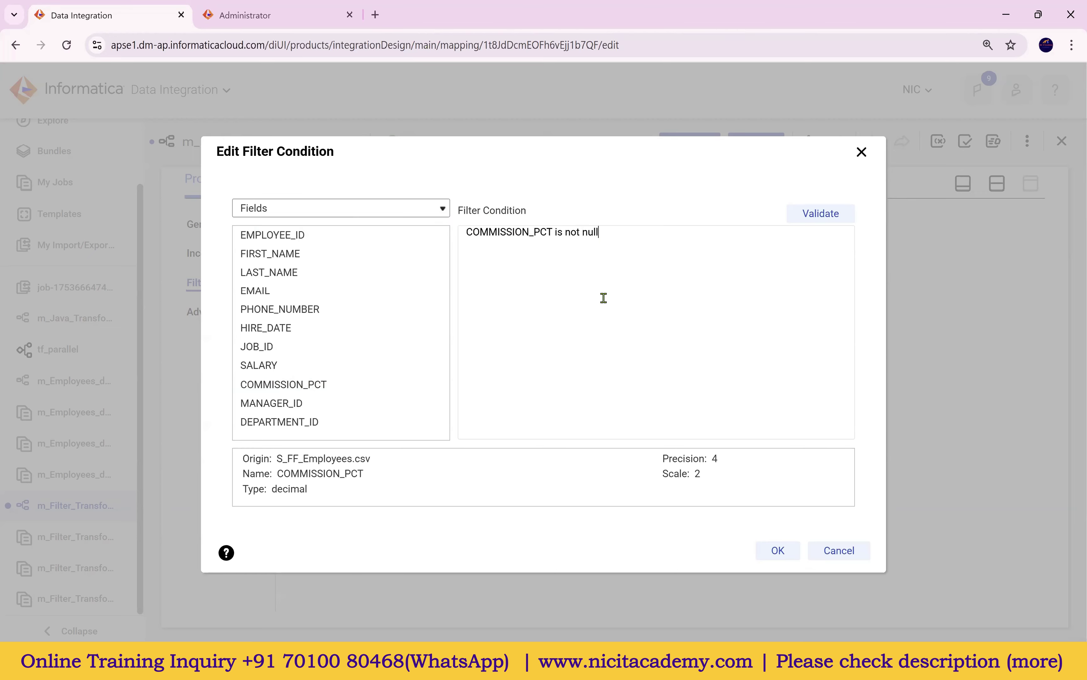
{"action": "left_click_drag", "start_coordinate": [614, 234], "coordinate": [448, 239]}
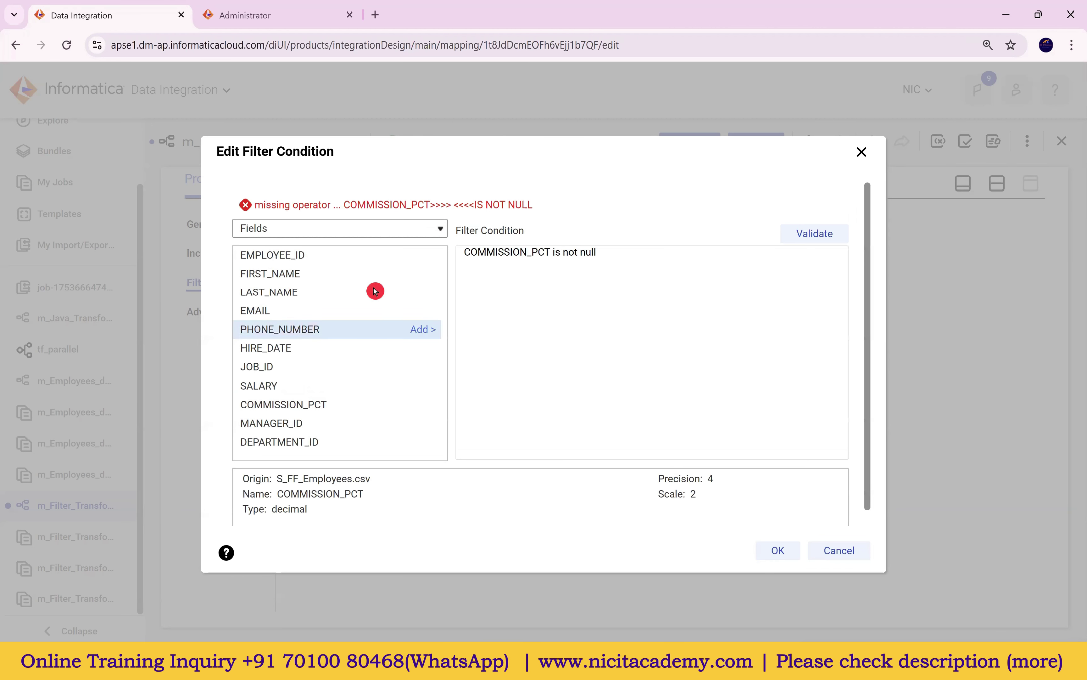
{"action": "left_click_drag", "start_coordinate": [361, 200], "coordinate": [535, 206]}
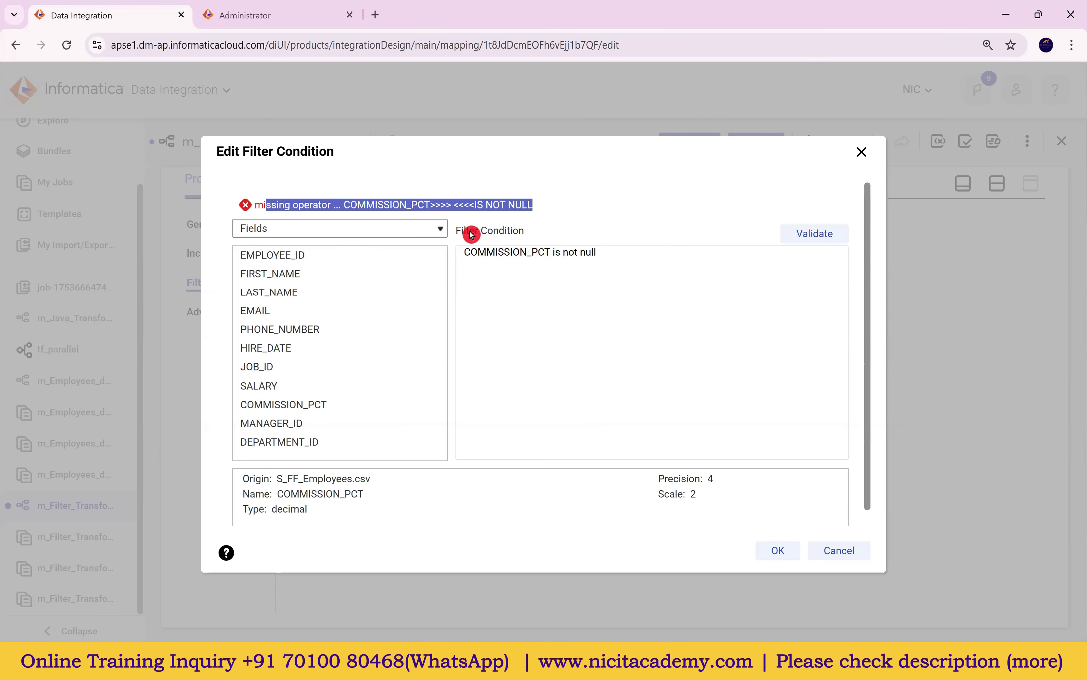
{"action": "left_click_drag", "start_coordinate": [472, 234], "coordinate": [520, 233]}
Step: Rewrite the filter expression as NOT ISNULL(COMMISSION_PCT)
{"action": "left_click_drag", "start_coordinate": [610, 250], "coordinate": [545, 253]}
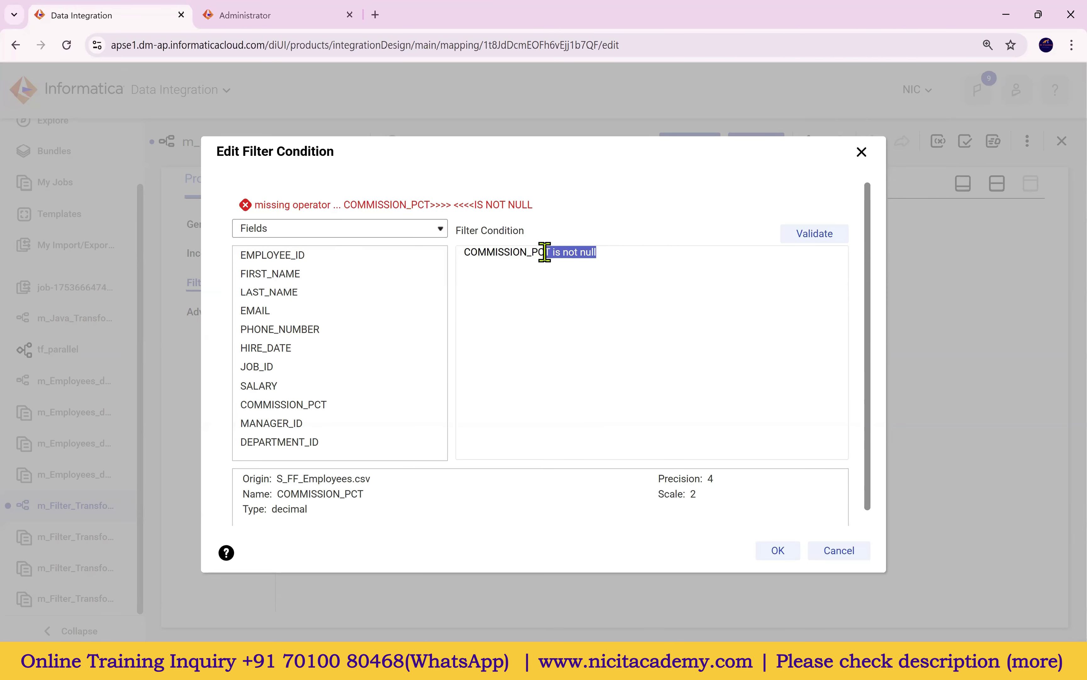
{"action": "key", "text": "BackSpace"}
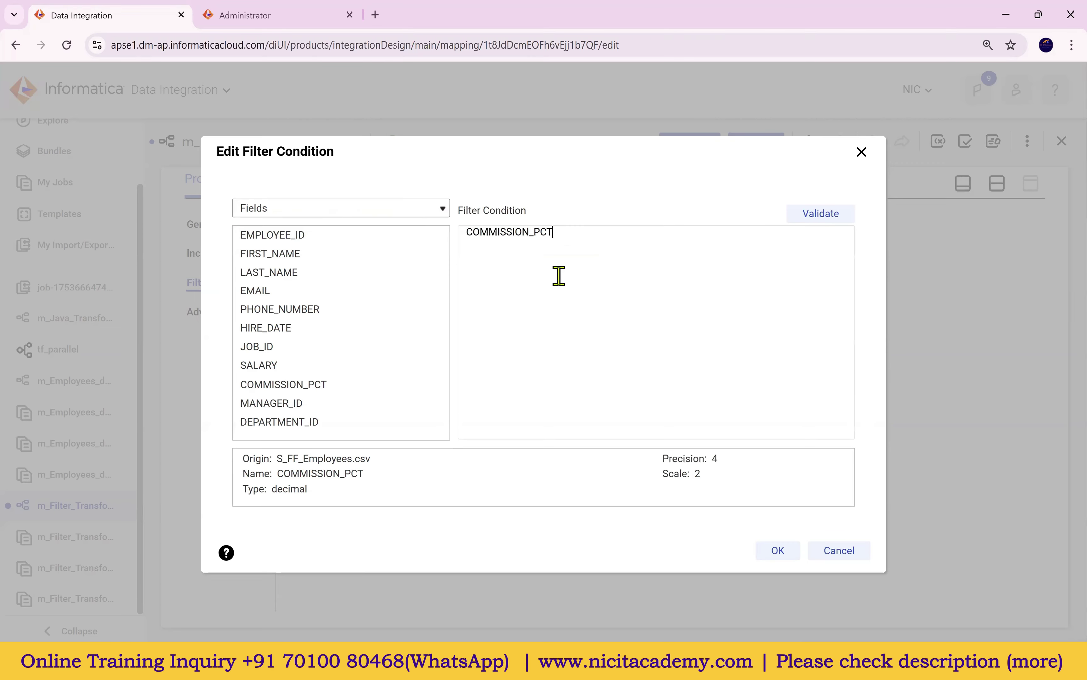
{"action": "type", "text": "ISNULL("}
{"action": "left_click", "coordinate": [605, 234]}
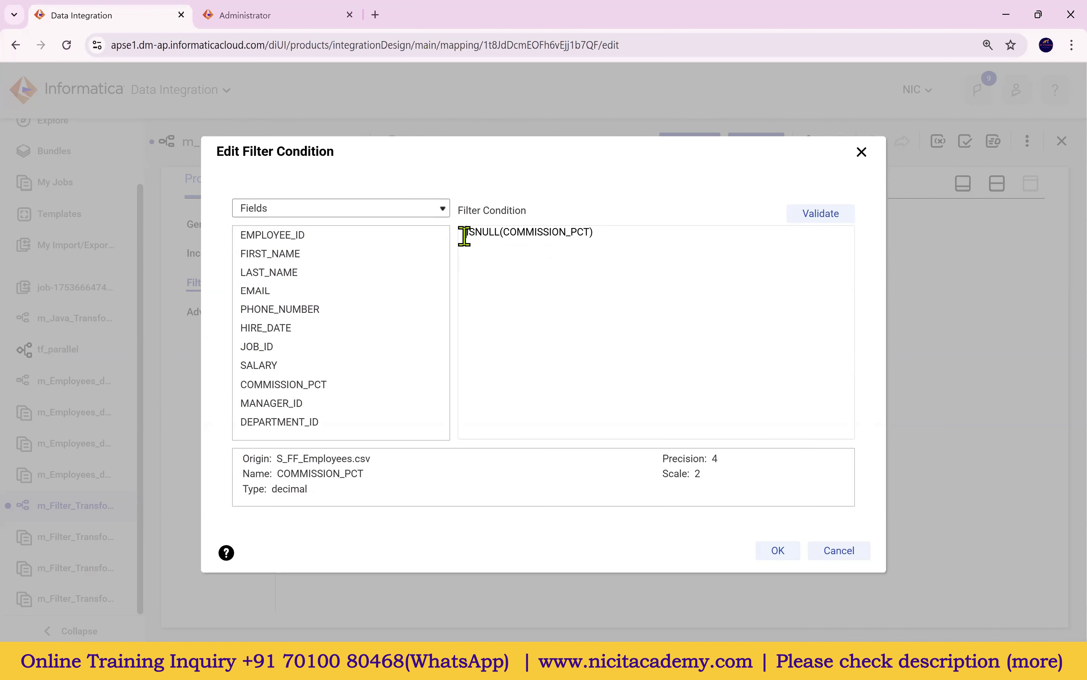
{"action": "key", "text": "Home"}
{"action": "type", "text": "NOT"}
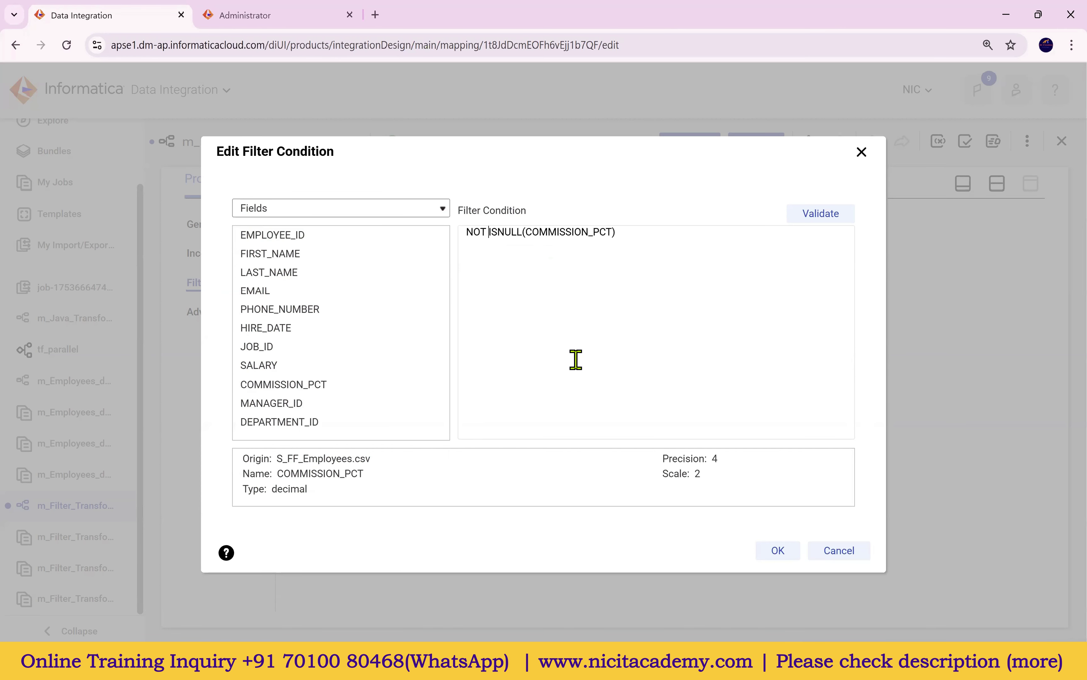
Step: Look through the String category of the built-in functions offered for the filter condition
{"action": "left_click", "coordinate": [369, 211]}
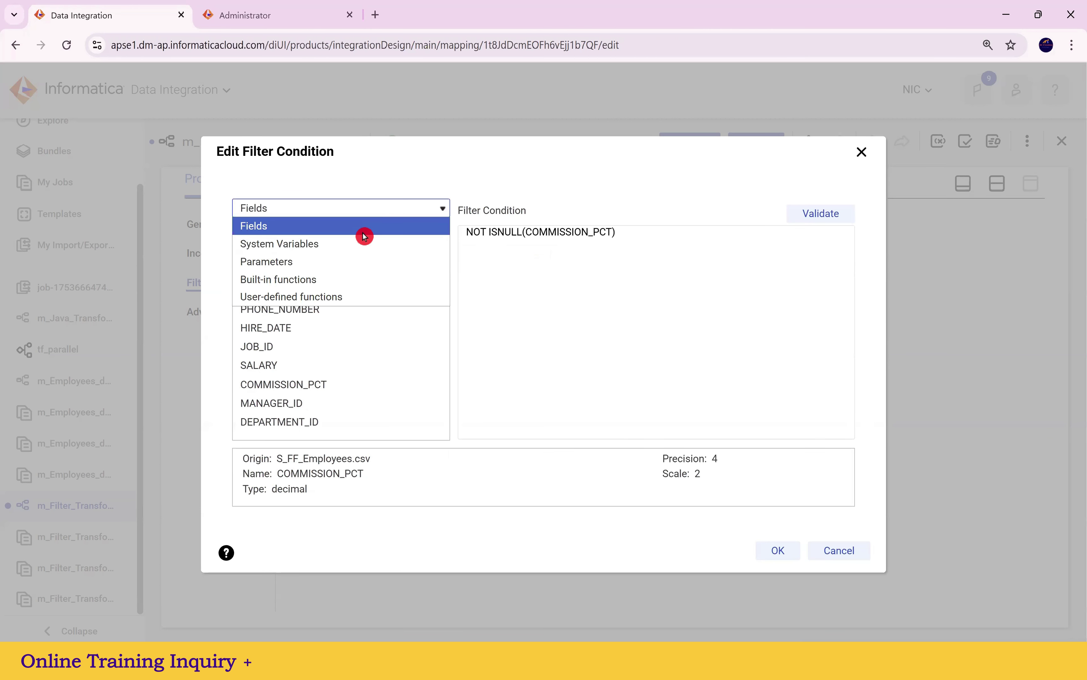
{"action": "left_click", "coordinate": [343, 283]}
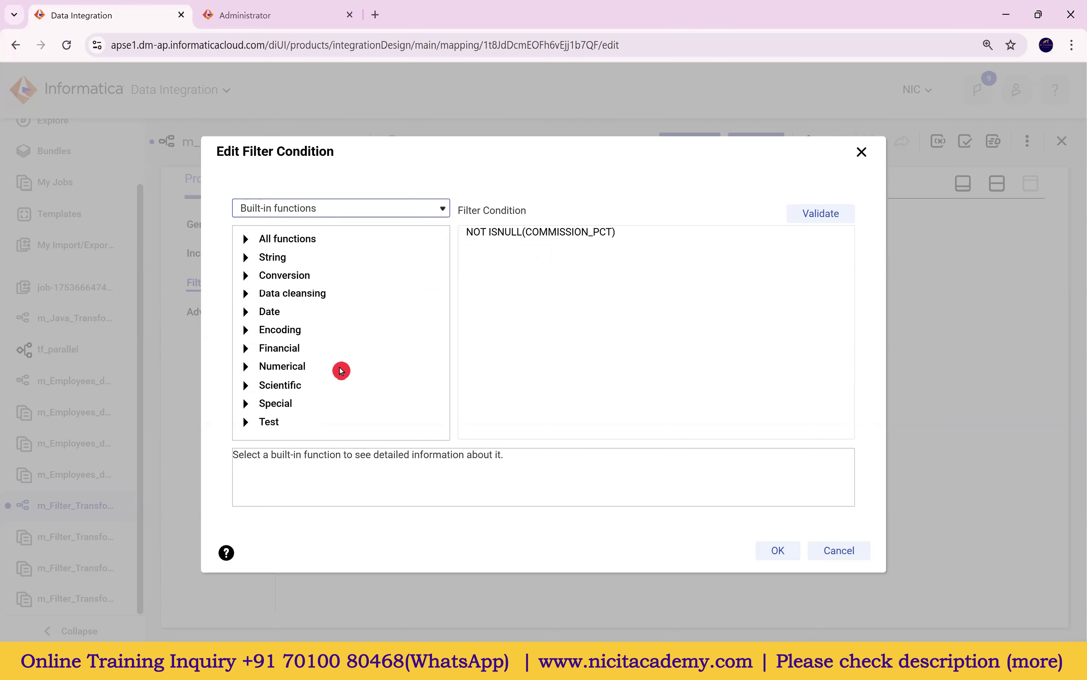
{"action": "left_click", "coordinate": [247, 259]}
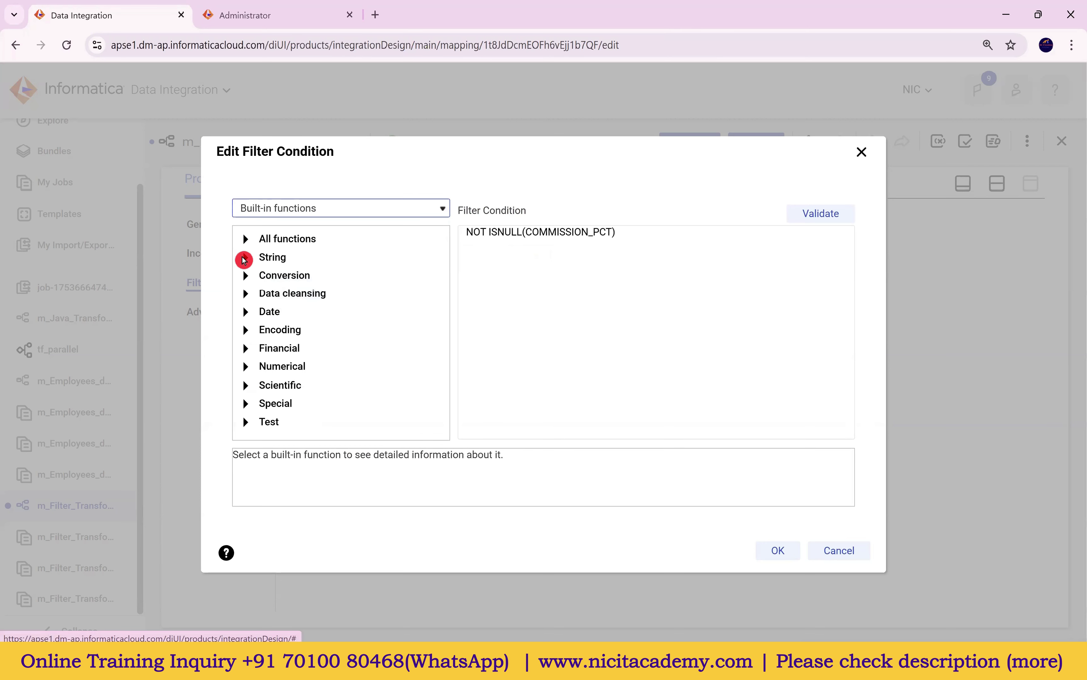
{"action": "scroll", "coordinate": [335, 355], "scroll_direction": "down", "scroll_amount": 5}
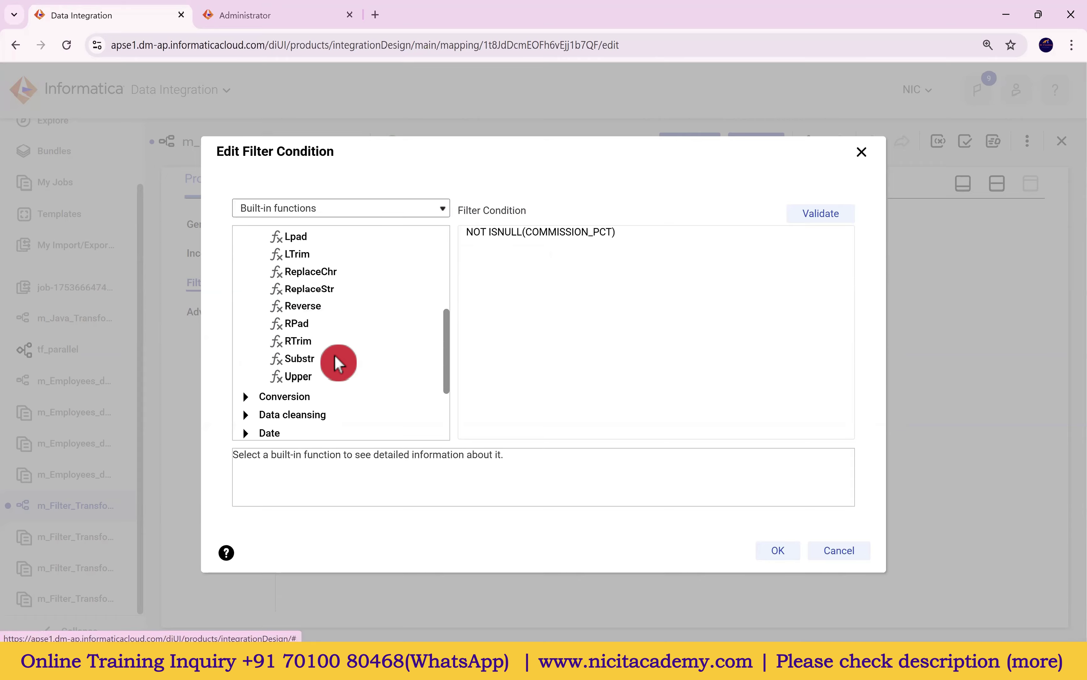
{"action": "scroll", "coordinate": [331, 353], "scroll_direction": "up", "scroll_amount": 2}
{"action": "scroll", "coordinate": [332, 354], "scroll_direction": "up", "scroll_amount": 4}
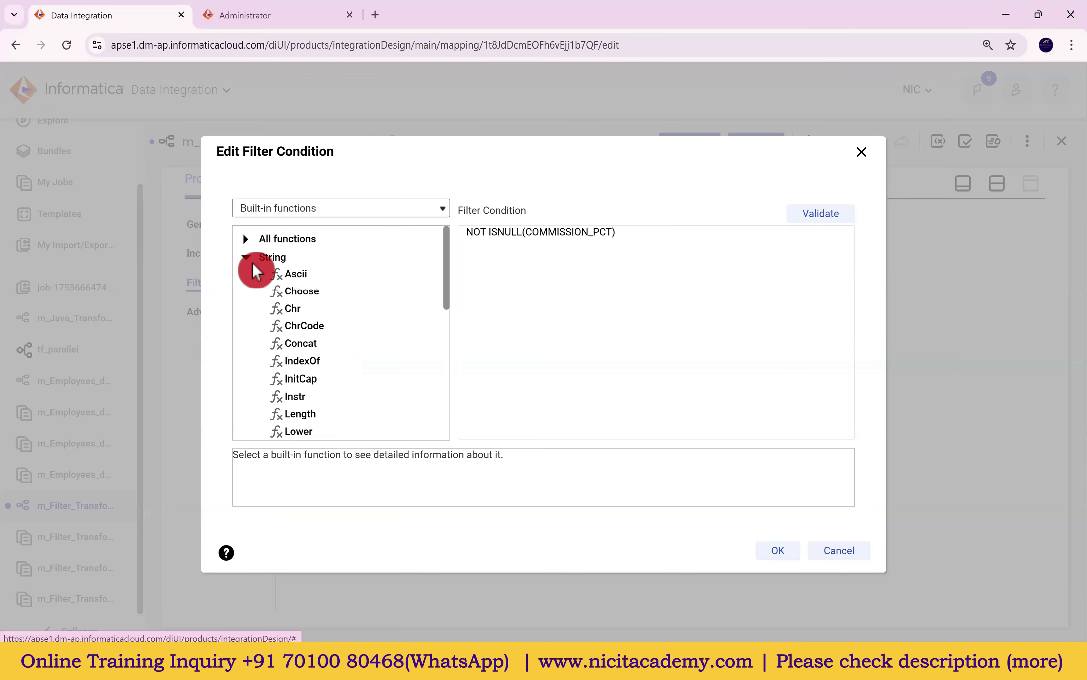
{"action": "left_click", "coordinate": [250, 258]}
Step: Look through the full list of built-in functions, including IsNull and its neighbours
{"action": "left_click", "coordinate": [248, 240]}
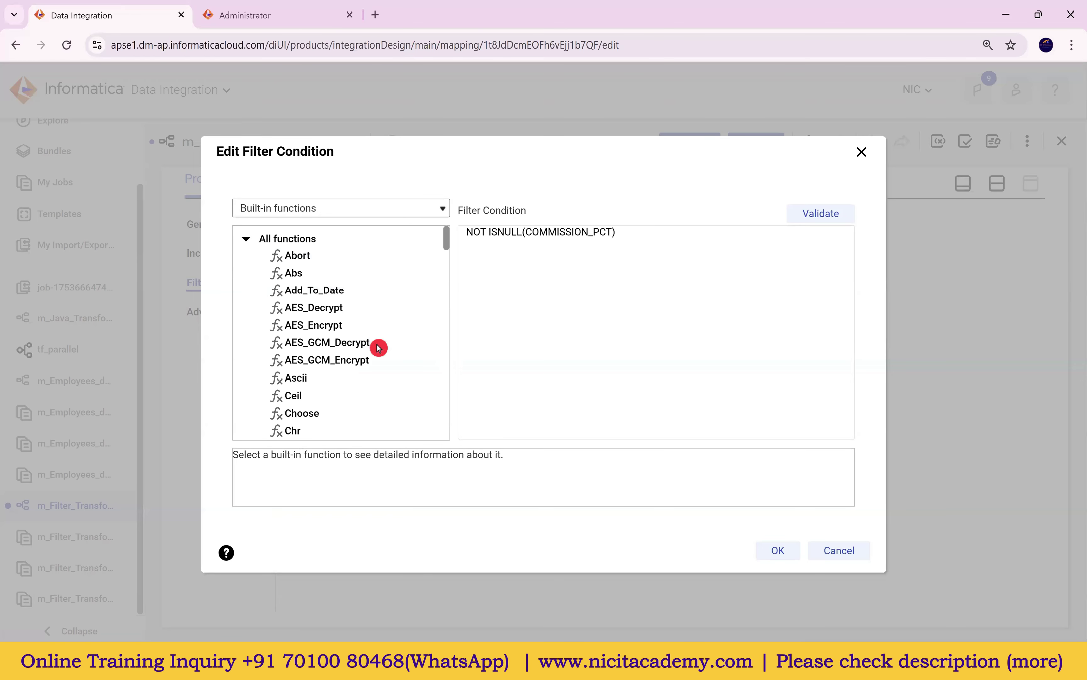
{"action": "scroll", "coordinate": [376, 349], "scroll_direction": "down", "scroll_amount": 5}
{"action": "scroll", "coordinate": [375, 355], "scroll_direction": "down", "scroll_amount": 10}
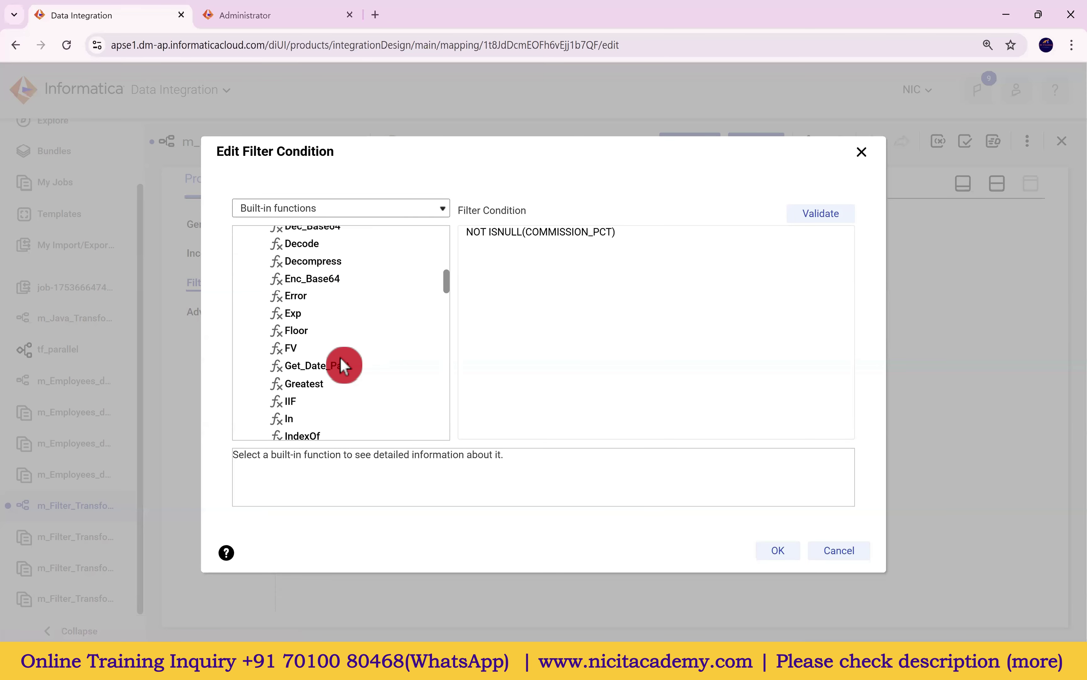
{"action": "scroll", "coordinate": [306, 279], "scroll_direction": "up", "scroll_amount": 1}
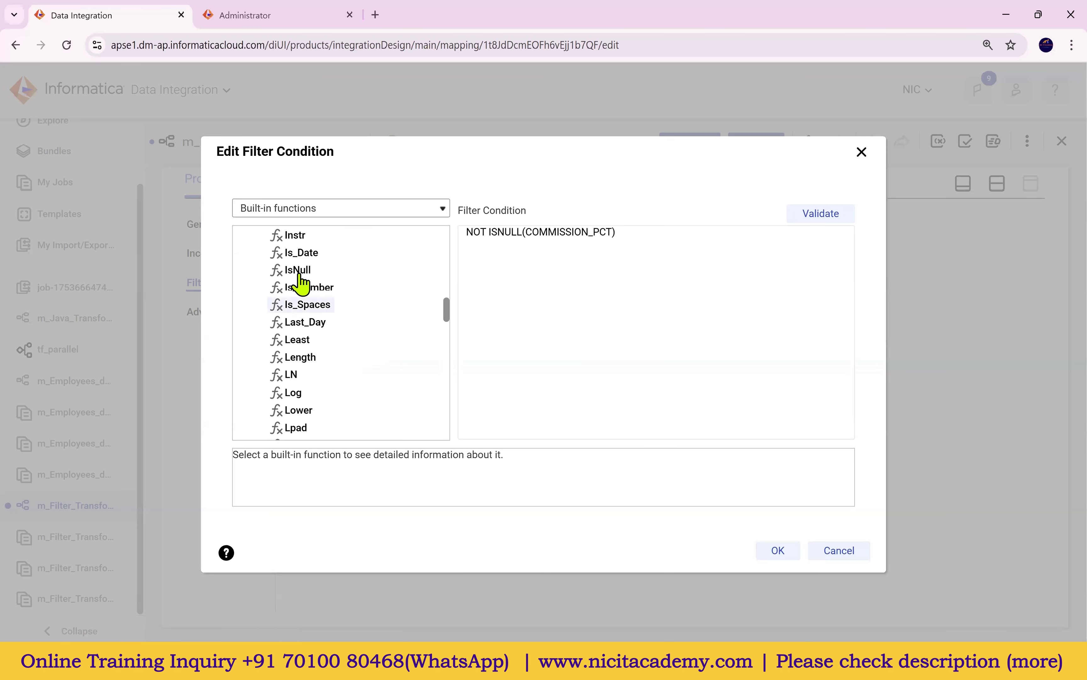
{"action": "mouse_move", "coordinate": [304, 313]}
{"action": "scroll", "coordinate": [303, 312], "scroll_direction": "up", "scroll_amount": 15}
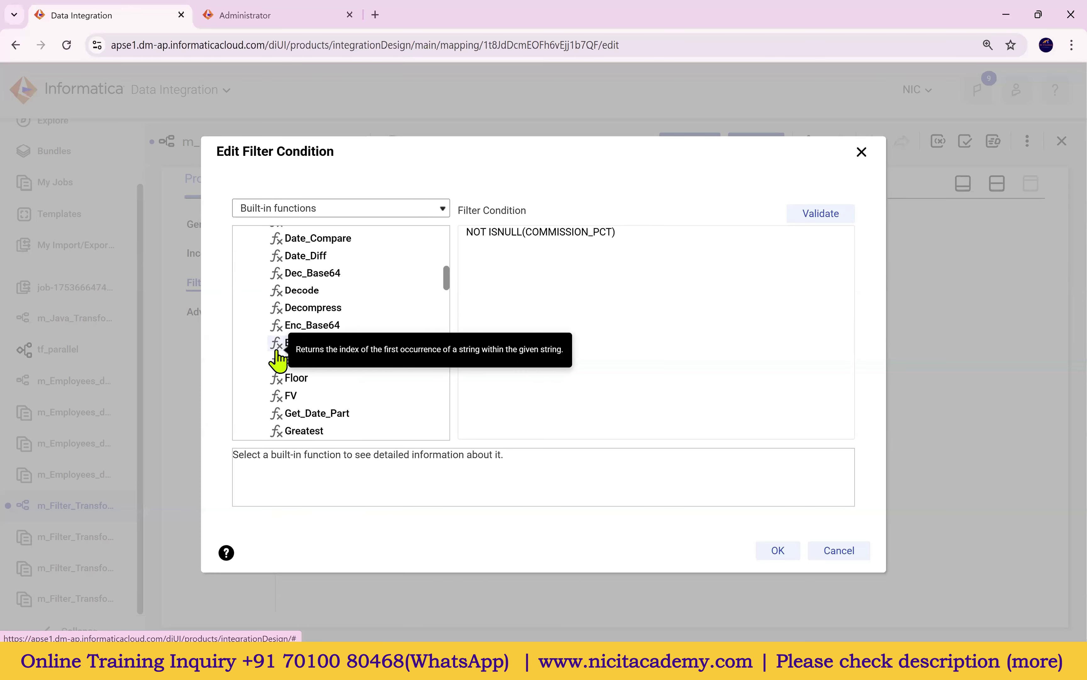
{"action": "scroll", "coordinate": [324, 375], "scroll_direction": "down", "scroll_amount": 18}
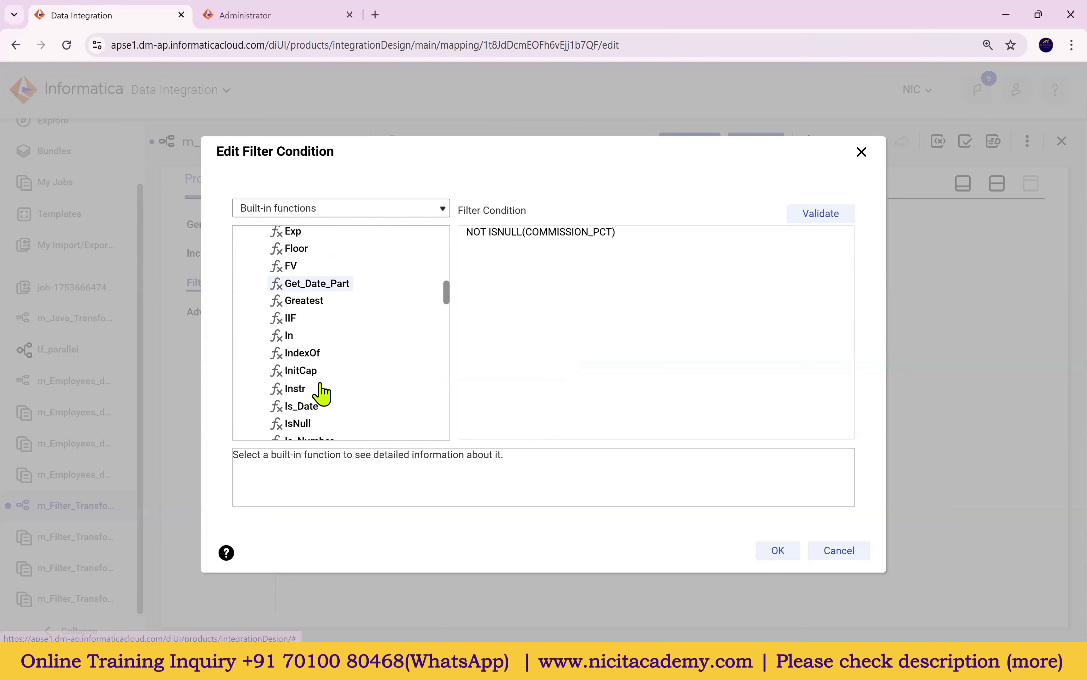
{"action": "scroll", "coordinate": [332, 326], "scroll_direction": "down", "scroll_amount": 12}
{"action": "scroll", "coordinate": [301, 305], "scroll_direction": "up", "scroll_amount": 5}
{"action": "scroll", "coordinate": [314, 342], "scroll_direction": "up", "scroll_amount": 5}
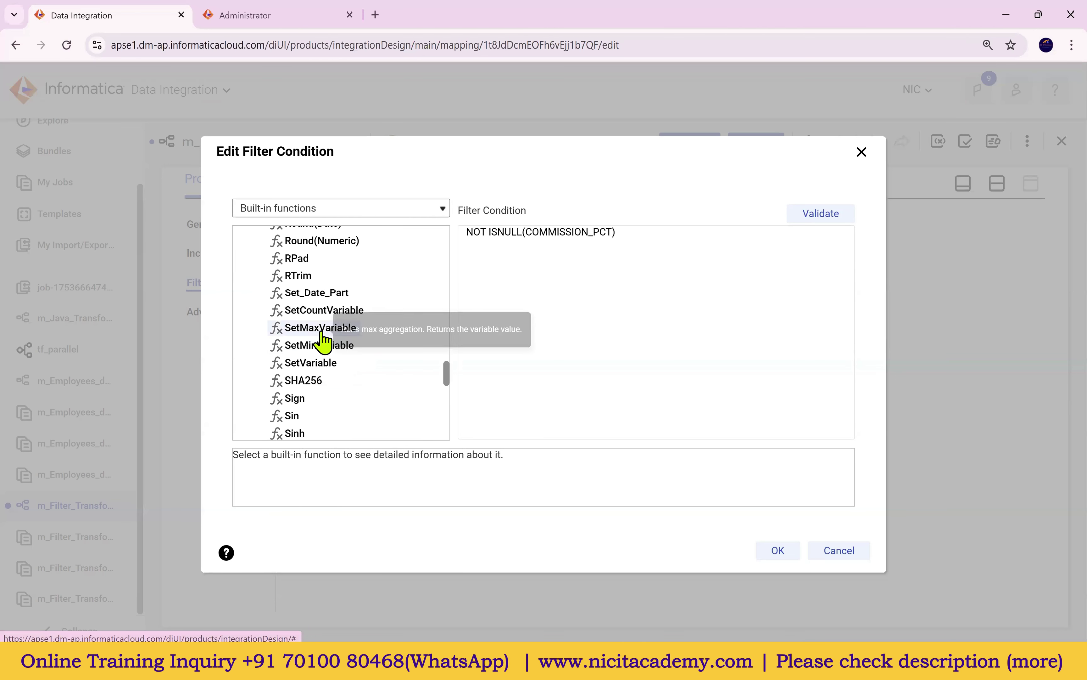
{"action": "scroll", "coordinate": [361, 277], "scroll_direction": "up", "scroll_amount": 8}
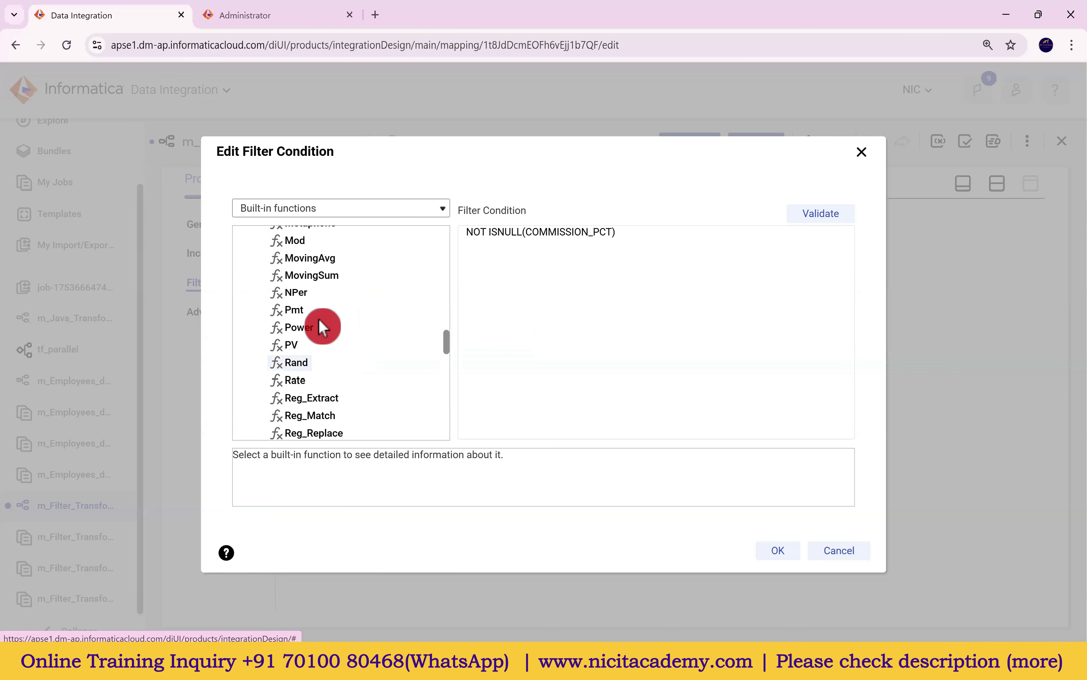
{"action": "left_click", "coordinate": [366, 290]}
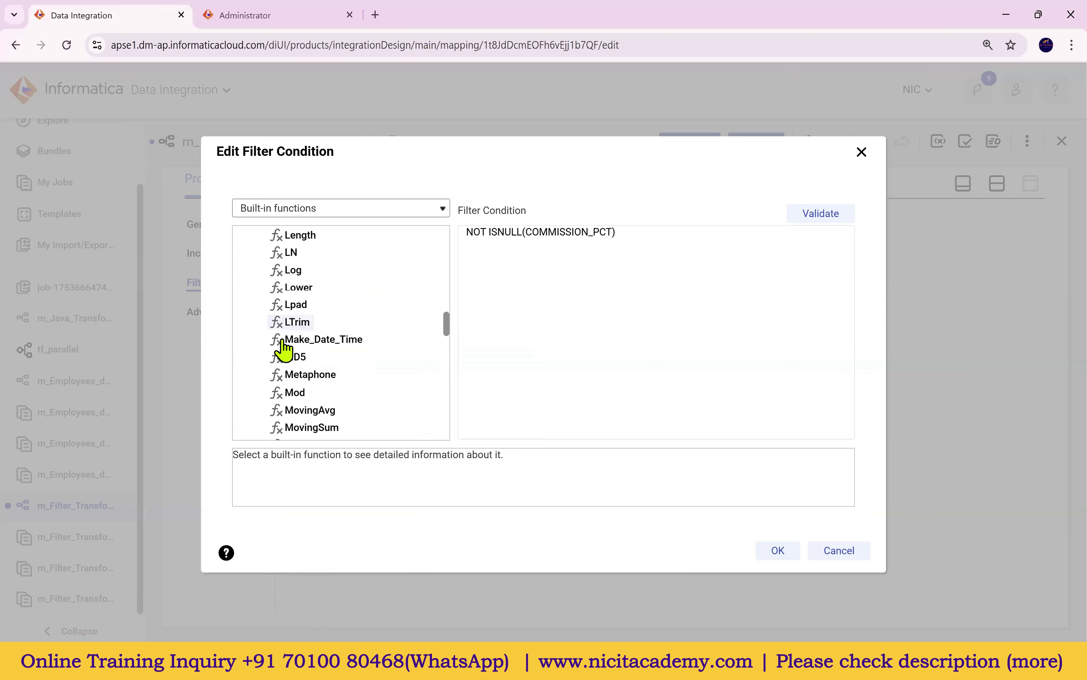
{"action": "scroll", "coordinate": [313, 295], "scroll_direction": "up", "scroll_amount": 3}
{"action": "scroll", "coordinate": [322, 314], "scroll_direction": "up", "scroll_amount": 5}
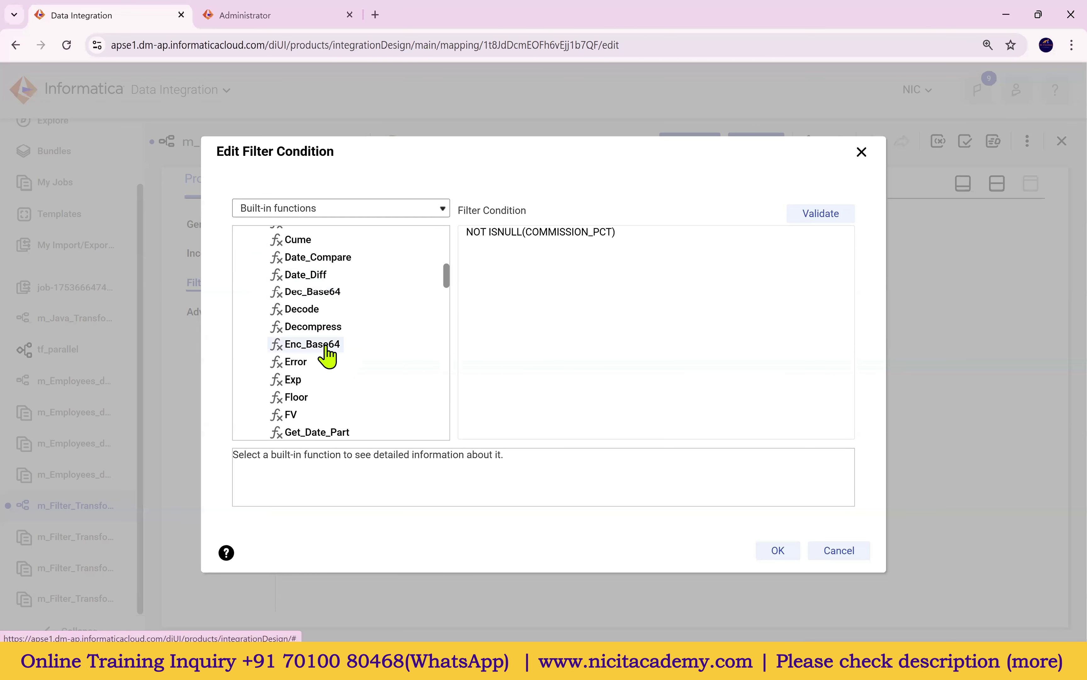
{"action": "scroll", "coordinate": [349, 321], "scroll_direction": "up", "scroll_amount": 3}
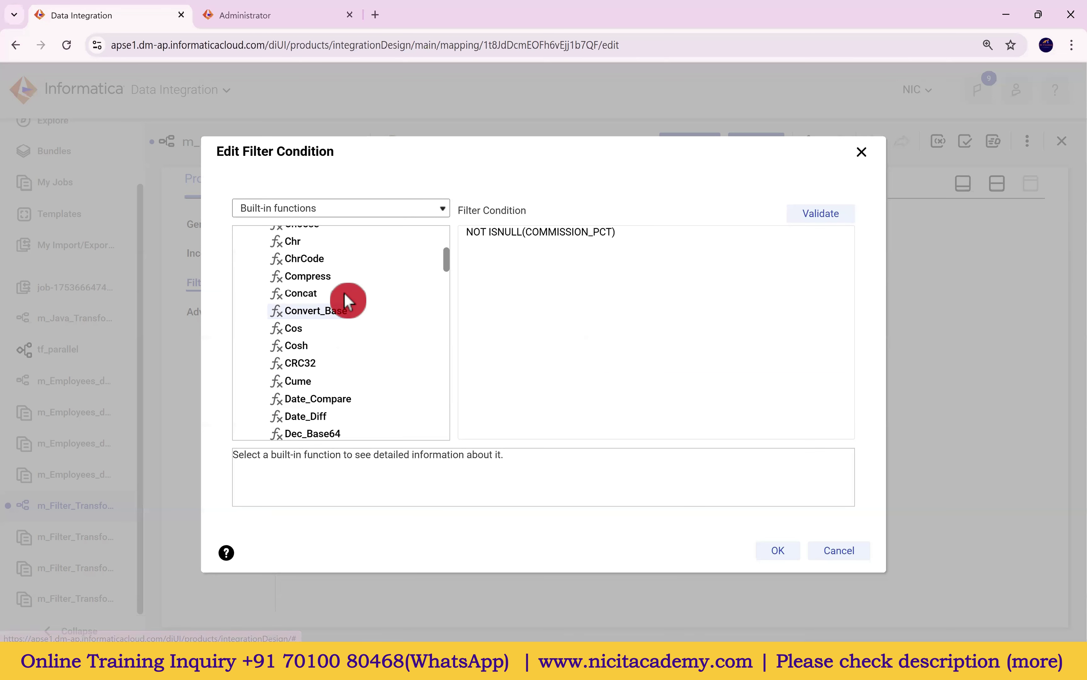
{"action": "scroll", "coordinate": [344, 296], "scroll_direction": "up", "scroll_amount": 3}
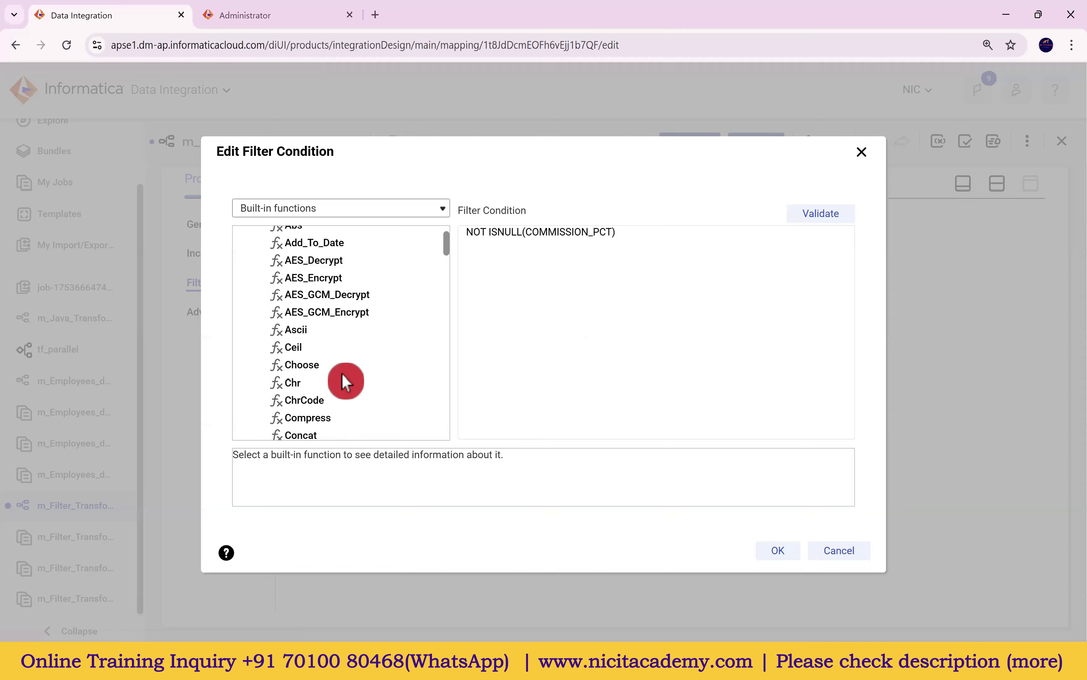
{"action": "scroll", "coordinate": [342, 374], "scroll_direction": "up", "scroll_amount": 2}
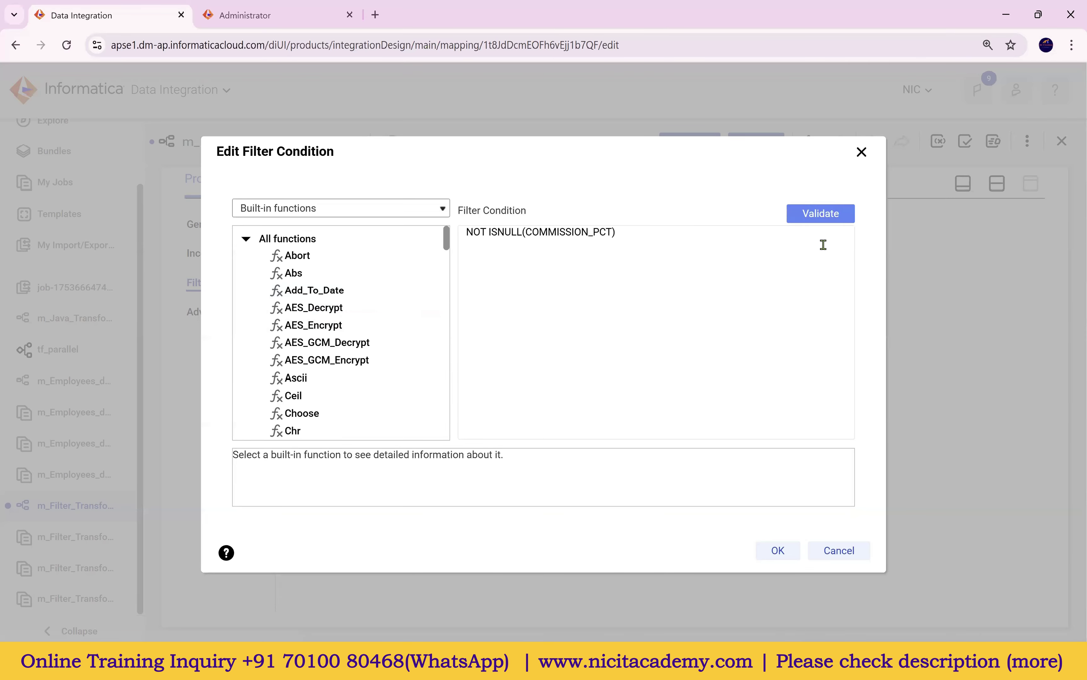
Step: Validate the NOT ISNULL(COMMISSION_PCT) condition, apply it to the Filter transformation and return to the mapping's split design view
{"action": "left_click_drag", "start_coordinate": [464, 252], "coordinate": [622, 251]}
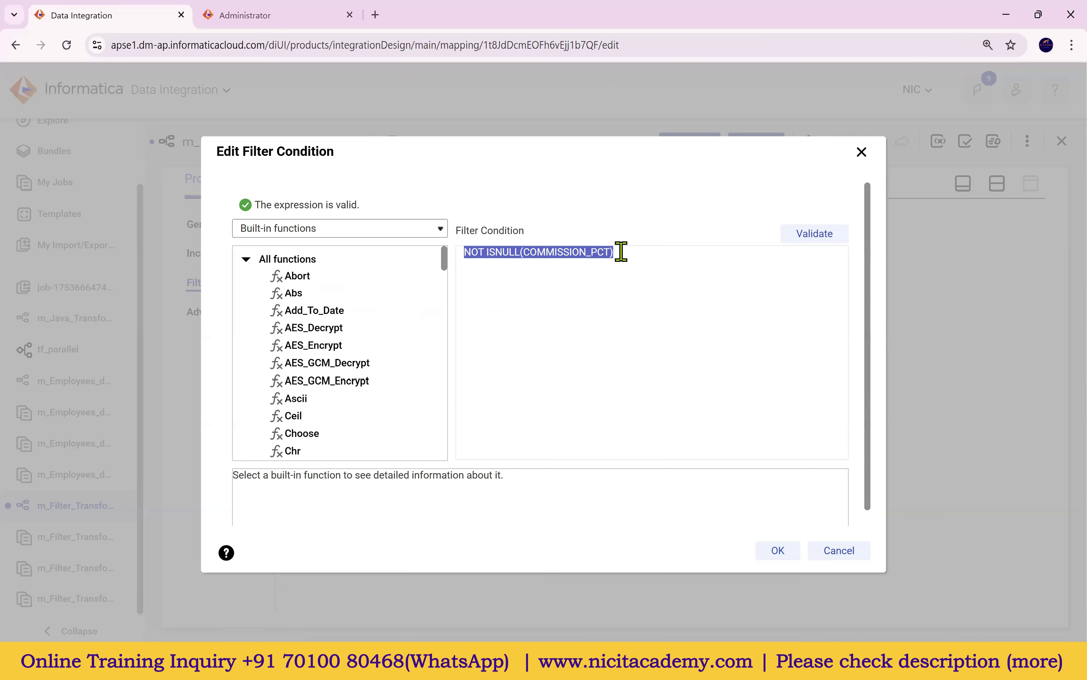
{"action": "left_click", "coordinate": [780, 553]}
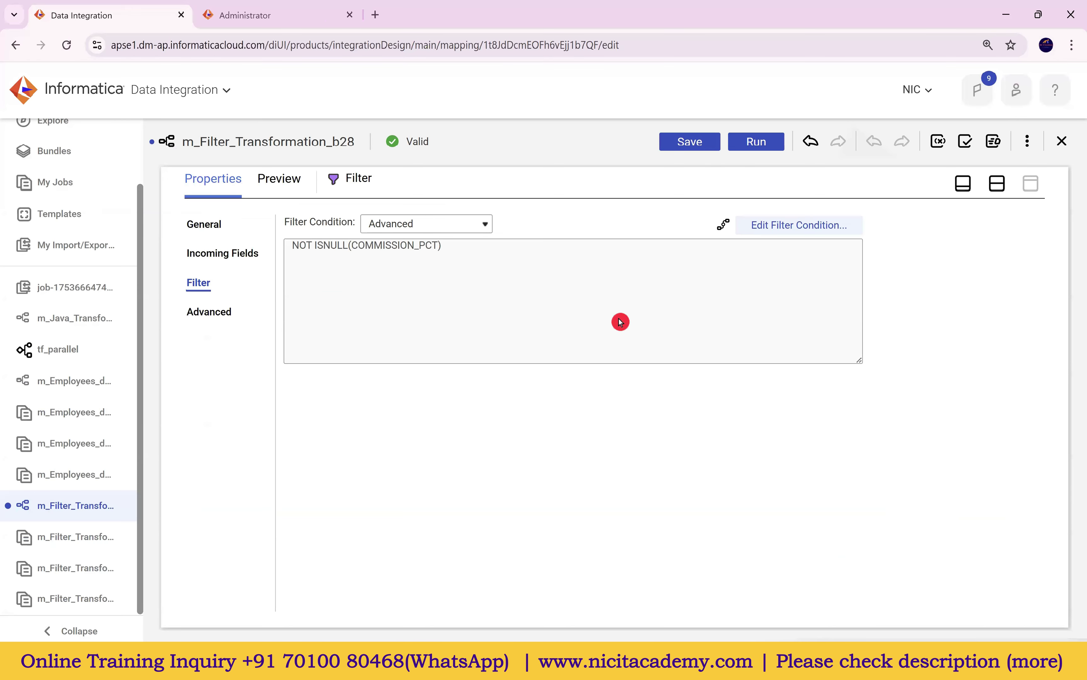
{"action": "left_click", "coordinate": [998, 184]}
{"action": "left_click", "coordinate": [727, 271]}
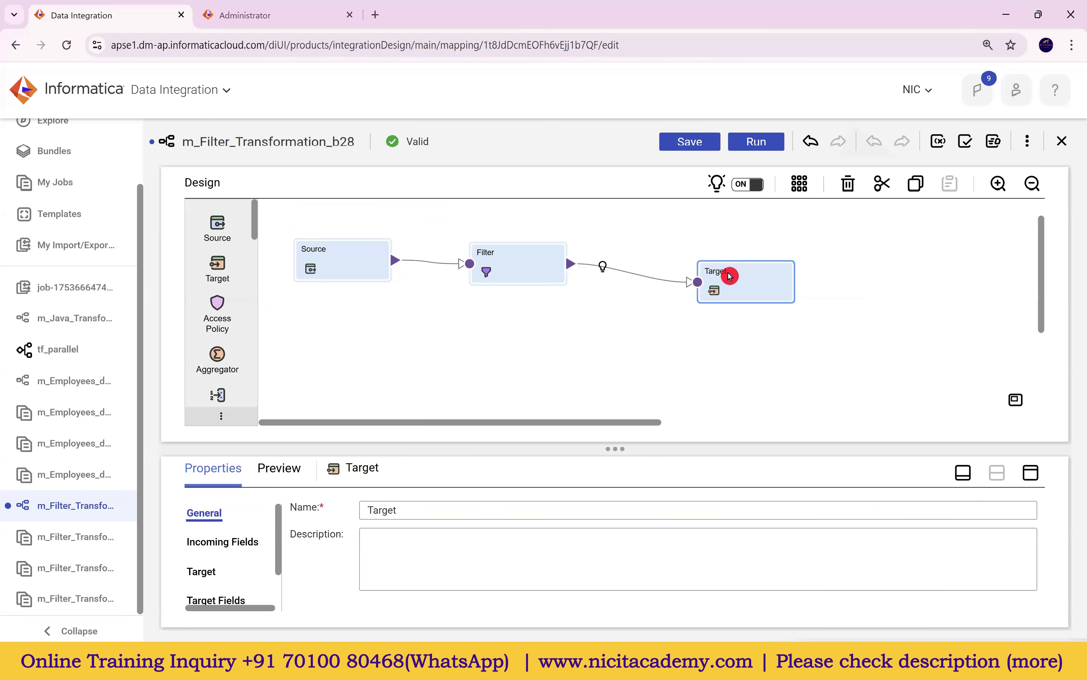
Step: Save and run m_Filter_Transformation_b28, then open the list of jobs
{"action": "left_click", "coordinate": [698, 145]}
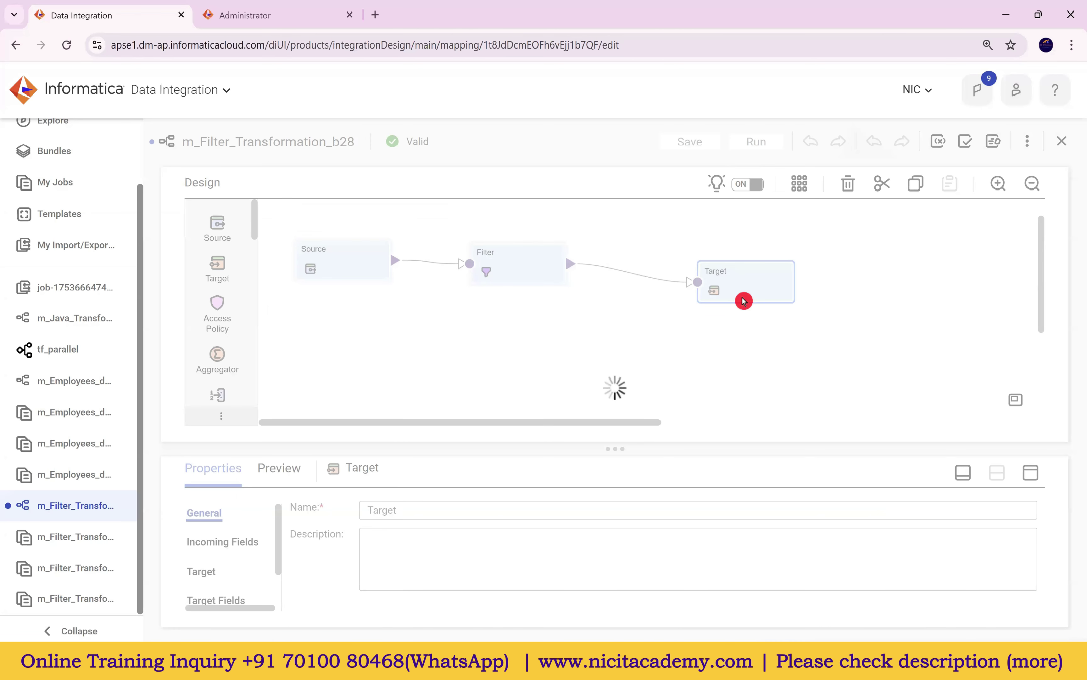
{"action": "left_click", "coordinate": [772, 144]}
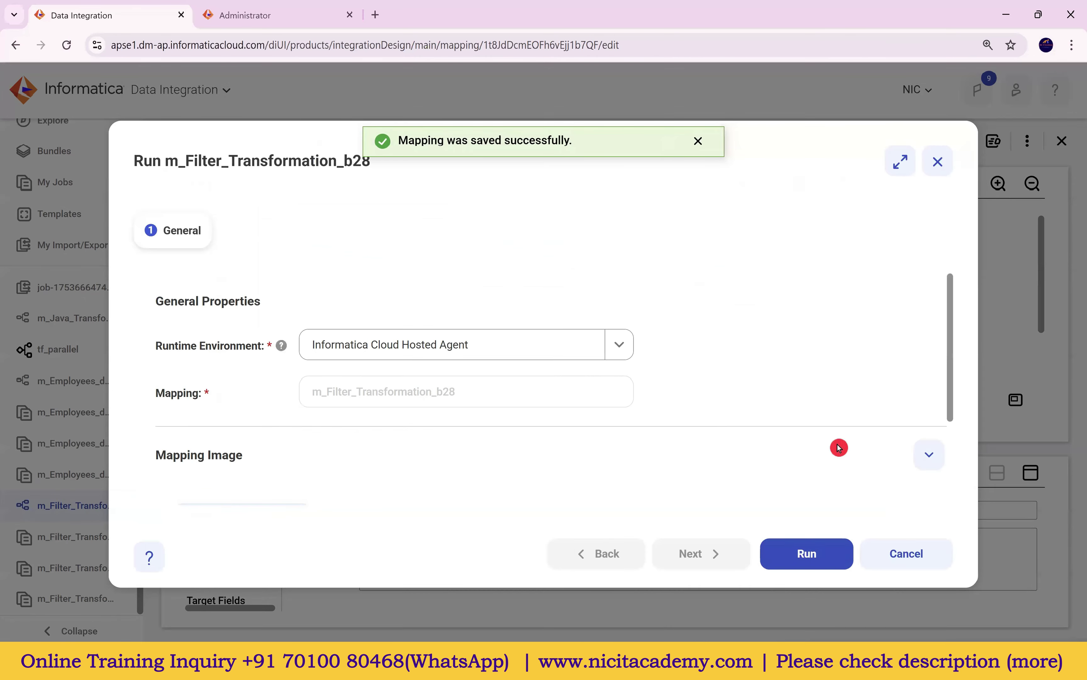
{"action": "left_click", "coordinate": [836, 554]}
{"action": "left_click", "coordinate": [724, 185]}
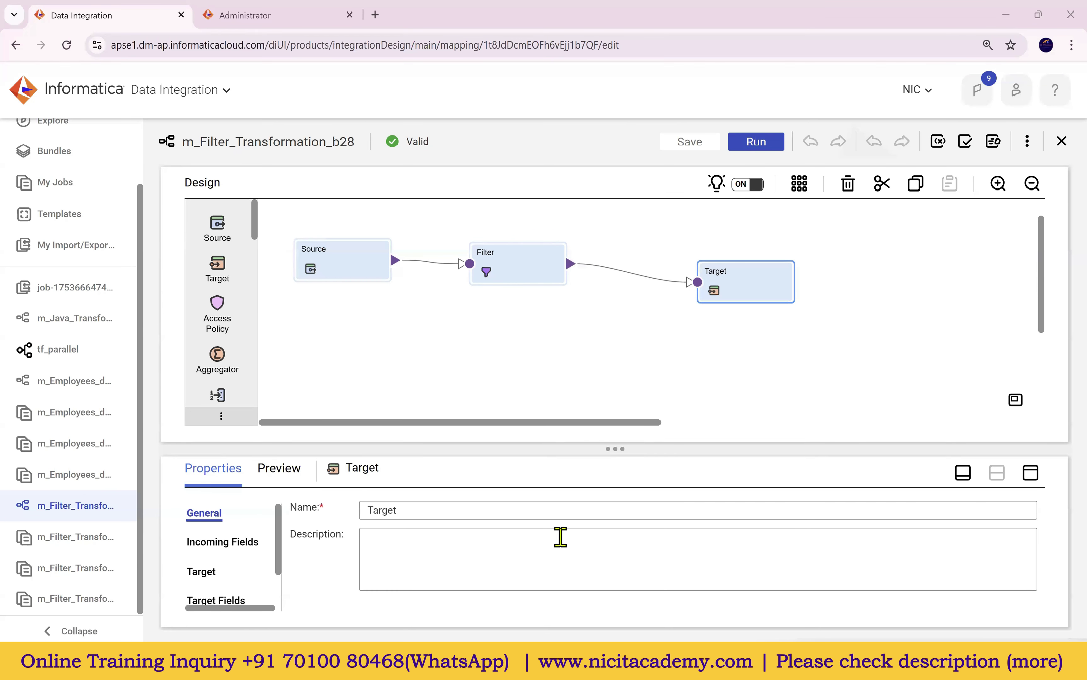
{"action": "left_click", "coordinate": [66, 188]}
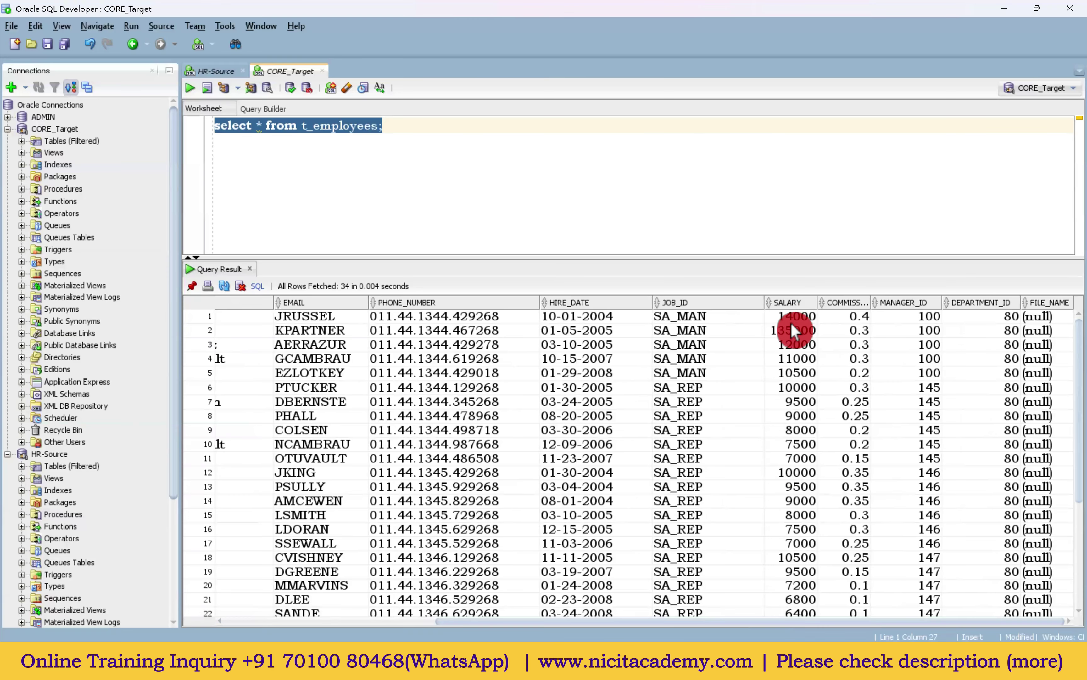
Step: In Oracle SQL Developer, examine the SALARY and COMMISSION_PCT values in the t_employees query result
{"action": "left_click_drag", "start_coordinate": [791, 323], "coordinate": [798, 533]}
{"action": "left_click_drag", "start_coordinate": [859, 316], "coordinate": [865, 534]}
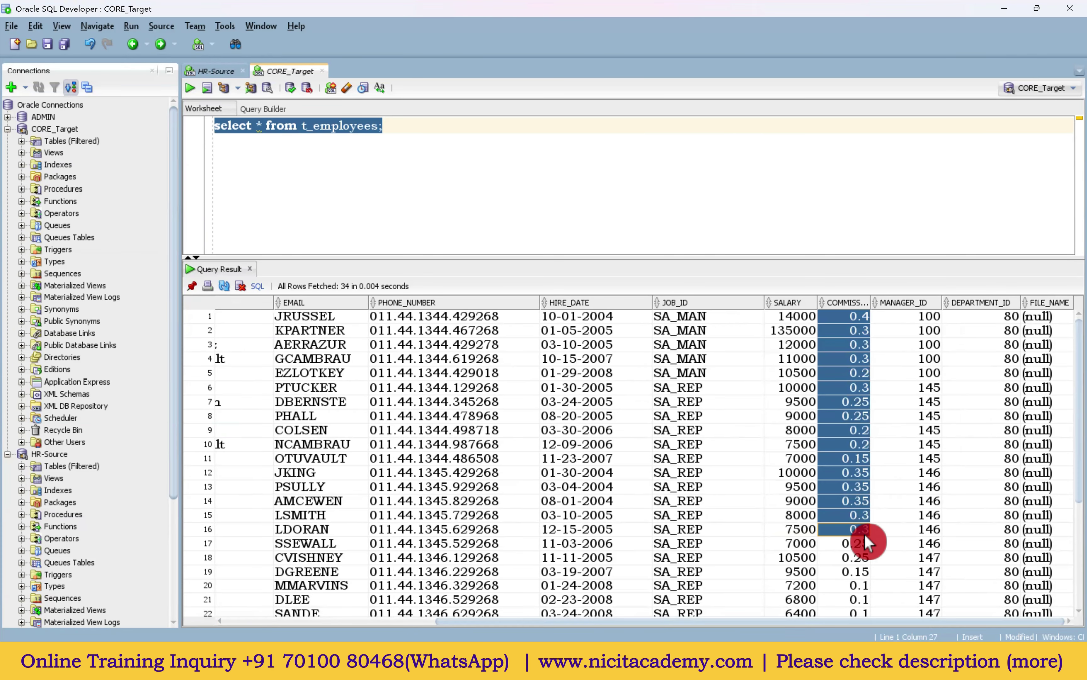
{"action": "scroll", "coordinate": [857, 449], "scroll_direction": "down", "scroll_amount": 4}
{"action": "left_click_drag", "start_coordinate": [859, 612], "coordinate": [855, 531]}
{"action": "scroll", "coordinate": [841, 430], "scroll_direction": "up", "scroll_amount": 4}
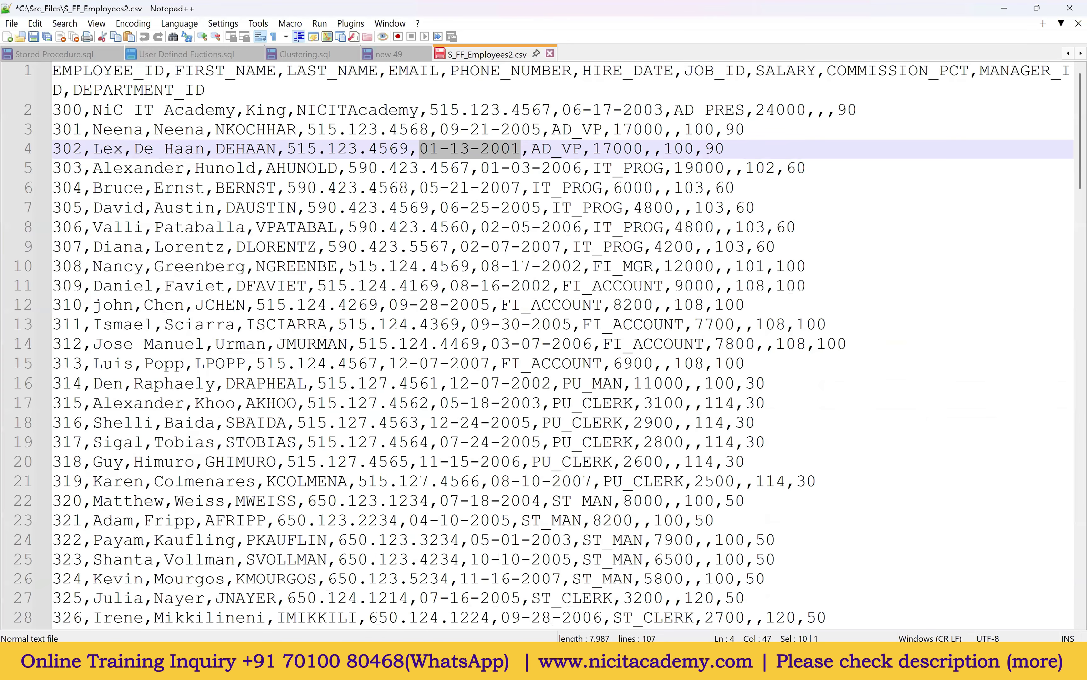
Step: Check the job list in Data Integration and inspect the HIRE_DATE and JOB_ID columns of the t_employees result in SQL Developer
{"action": "mouse_move", "coordinate": [608, 670]}
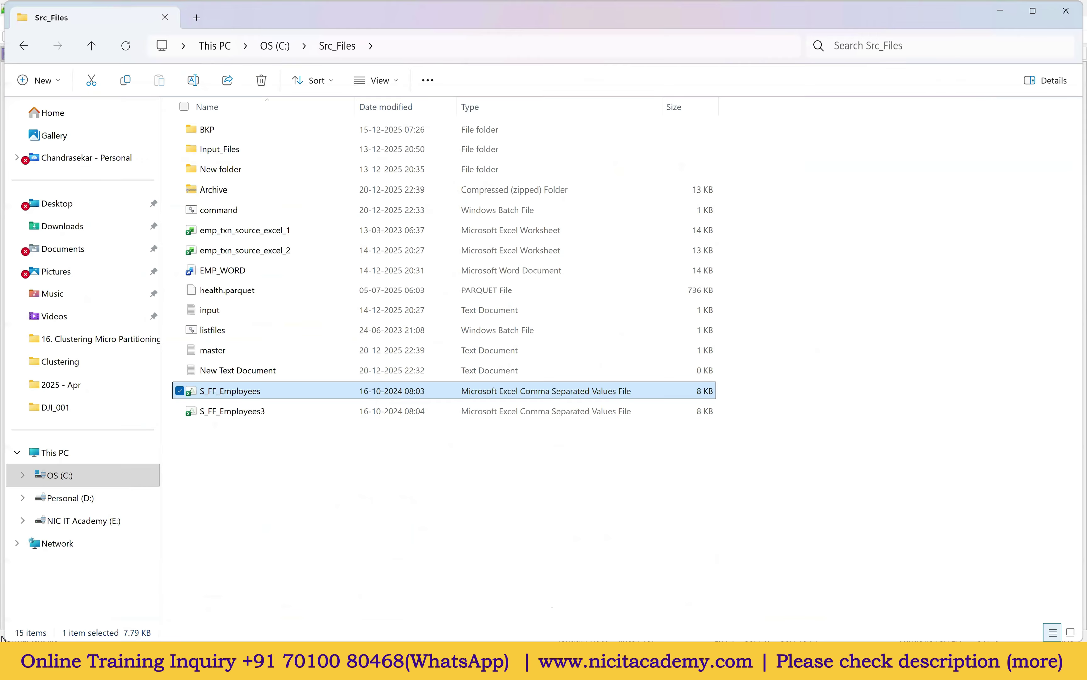
{"action": "left_click", "coordinate": [467, 661]}
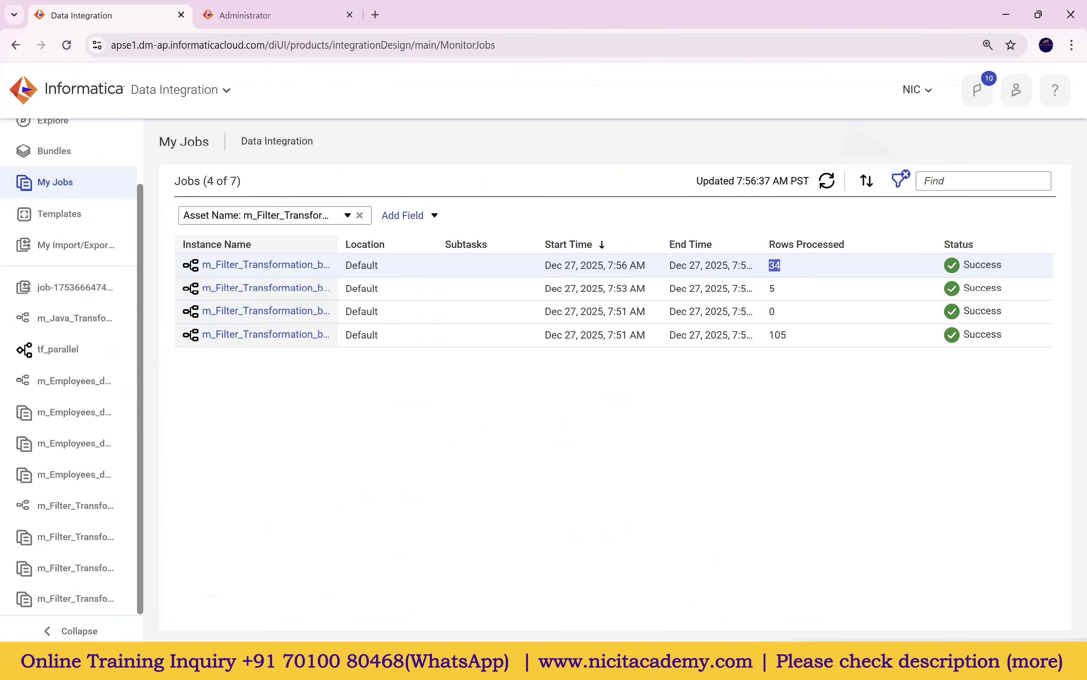
{"action": "left_click", "coordinate": [557, 661]}
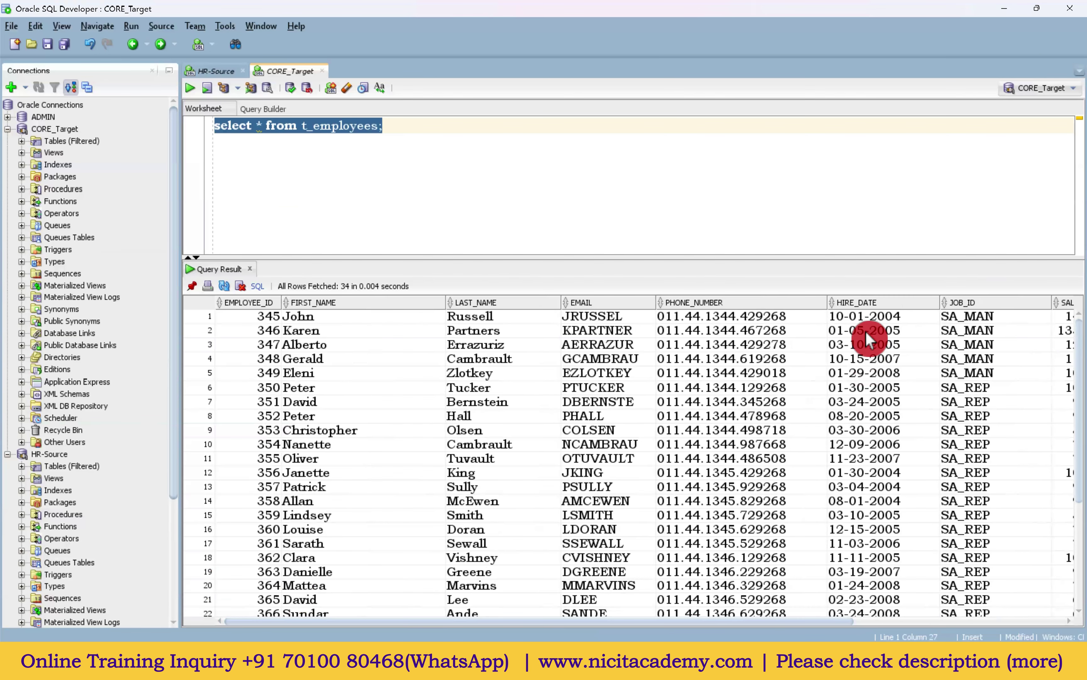
{"action": "left_click_drag", "start_coordinate": [866, 331], "coordinate": [859, 500]}
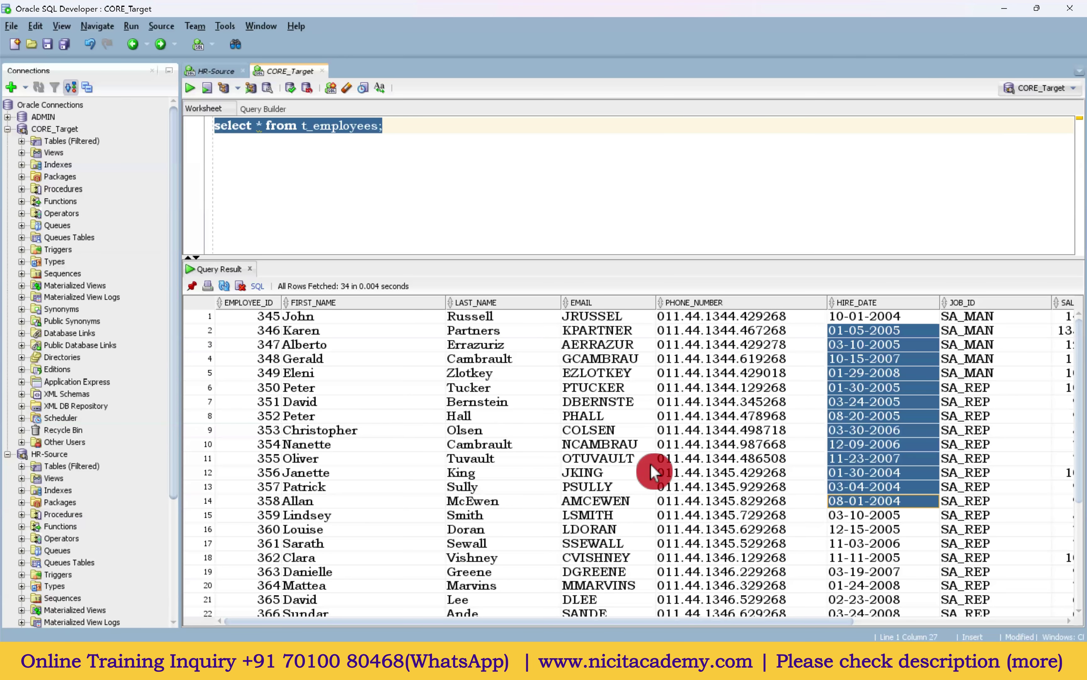
{"action": "left_click_drag", "start_coordinate": [534, 622], "coordinate": [849, 638]}
{"action": "left_click_drag", "start_coordinate": [694, 387], "coordinate": [699, 501]}
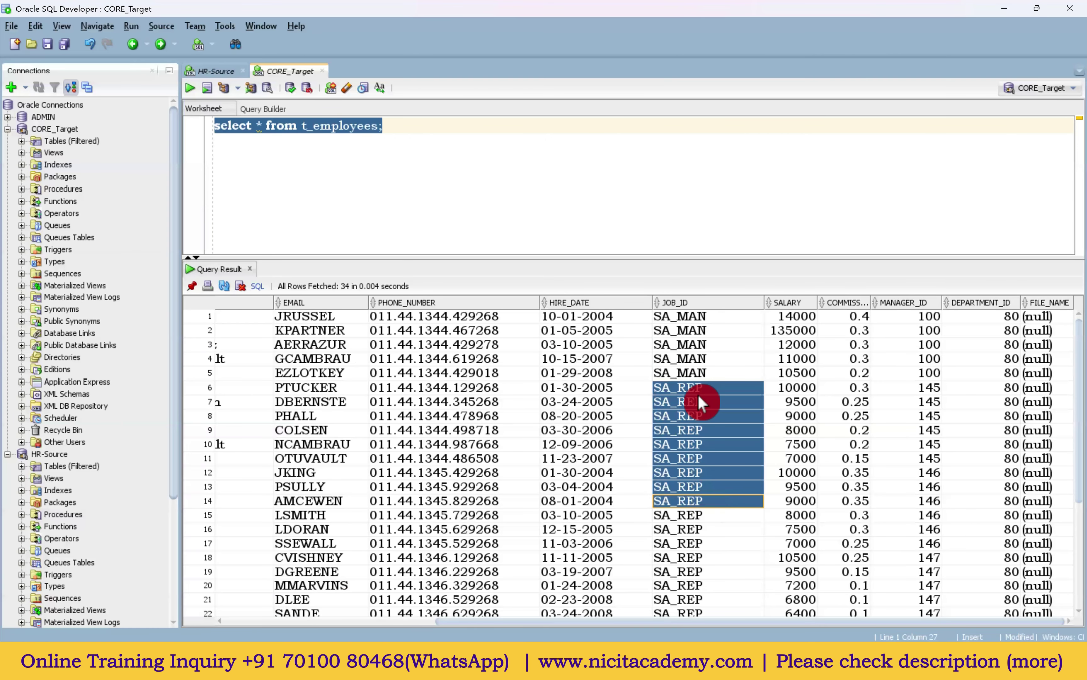
{"action": "scroll", "coordinate": [694, 418], "scroll_direction": "down", "scroll_amount": 4}
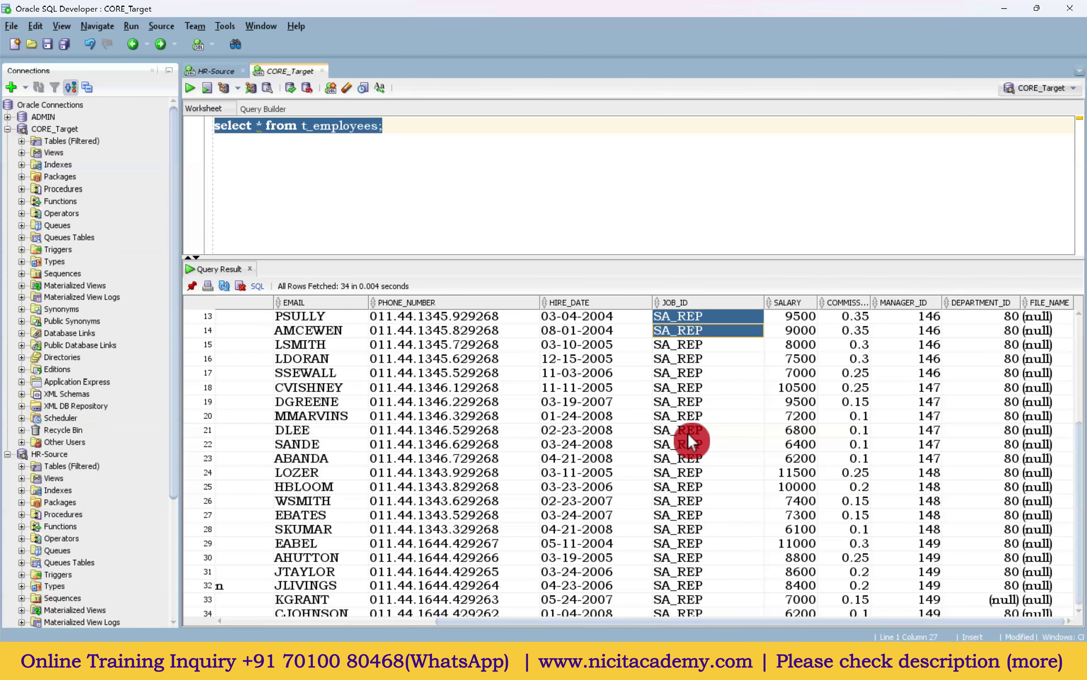
{"action": "scroll", "coordinate": [688, 492], "scroll_direction": "up", "scroll_amount": 2}
{"action": "scroll", "coordinate": [690, 491], "scroll_direction": "up", "scroll_amount": 1}
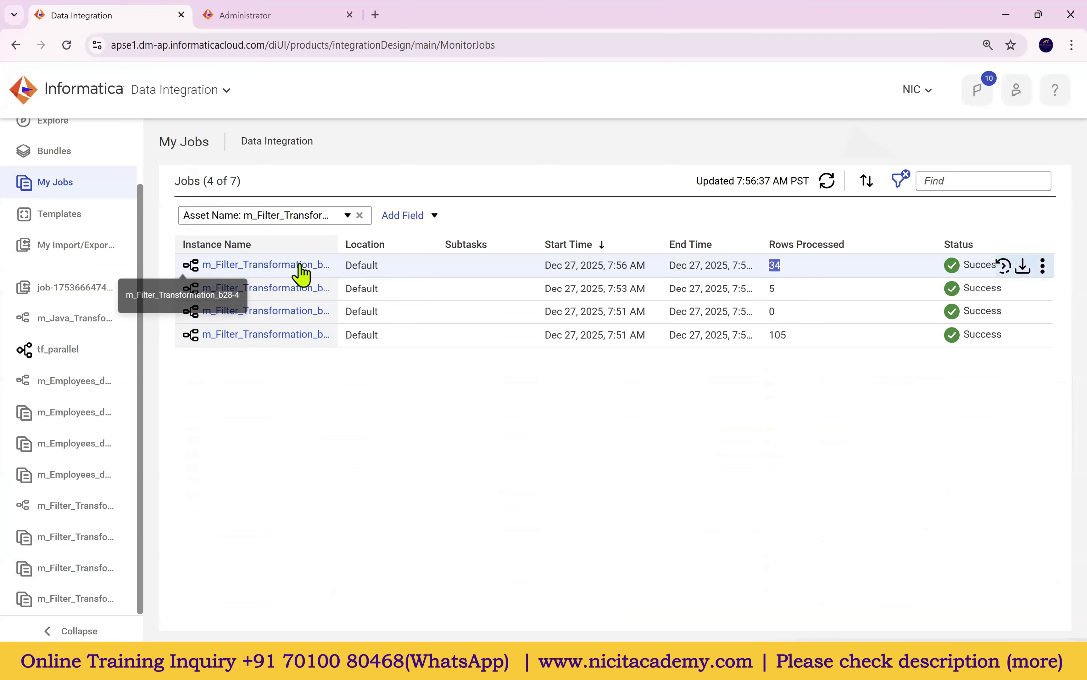
Step: Review the m_Filter_Transformation_b28-4 job details in Data Integration, then return to the mapping and select the Filter transformation
{"action": "left_click", "coordinate": [301, 266]}
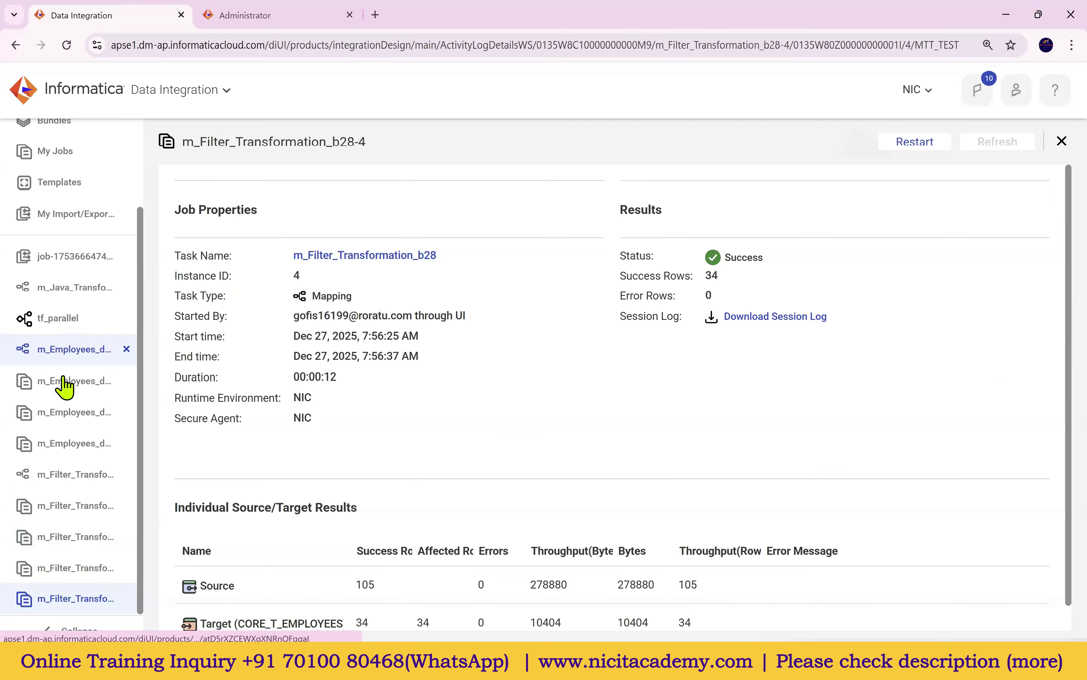
{"action": "left_click", "coordinate": [80, 478]}
{"action": "left_click", "coordinate": [498, 271]}
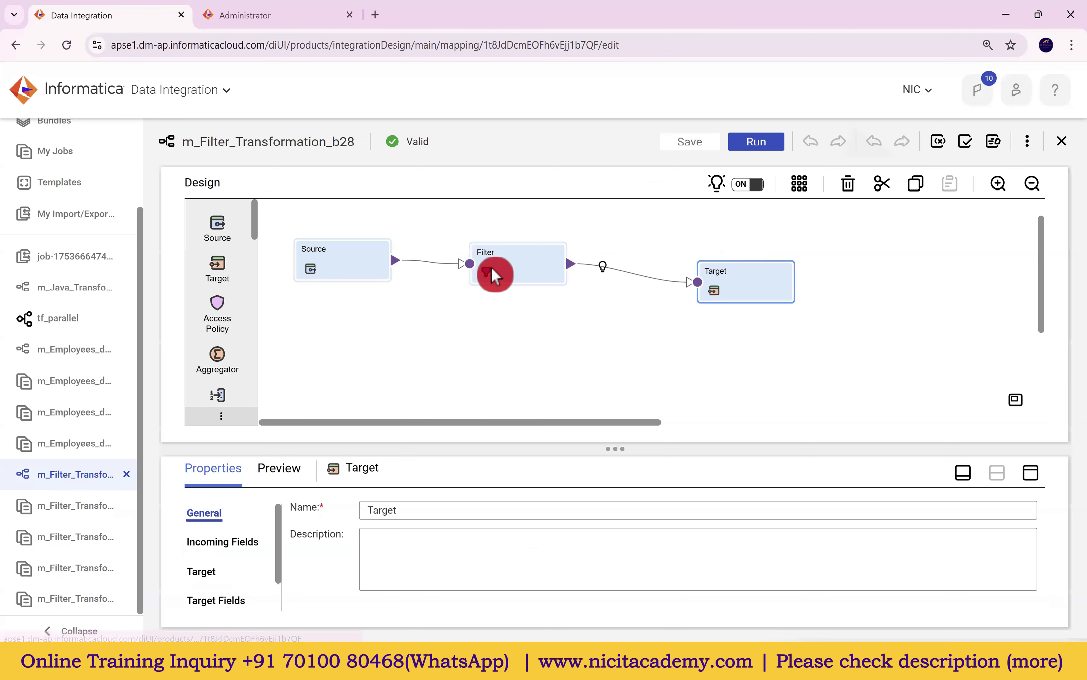
Step: Open the Filter transformation's condition for editing and enter JOB_ID like %REP%
{"action": "left_click", "coordinate": [1031, 472]}
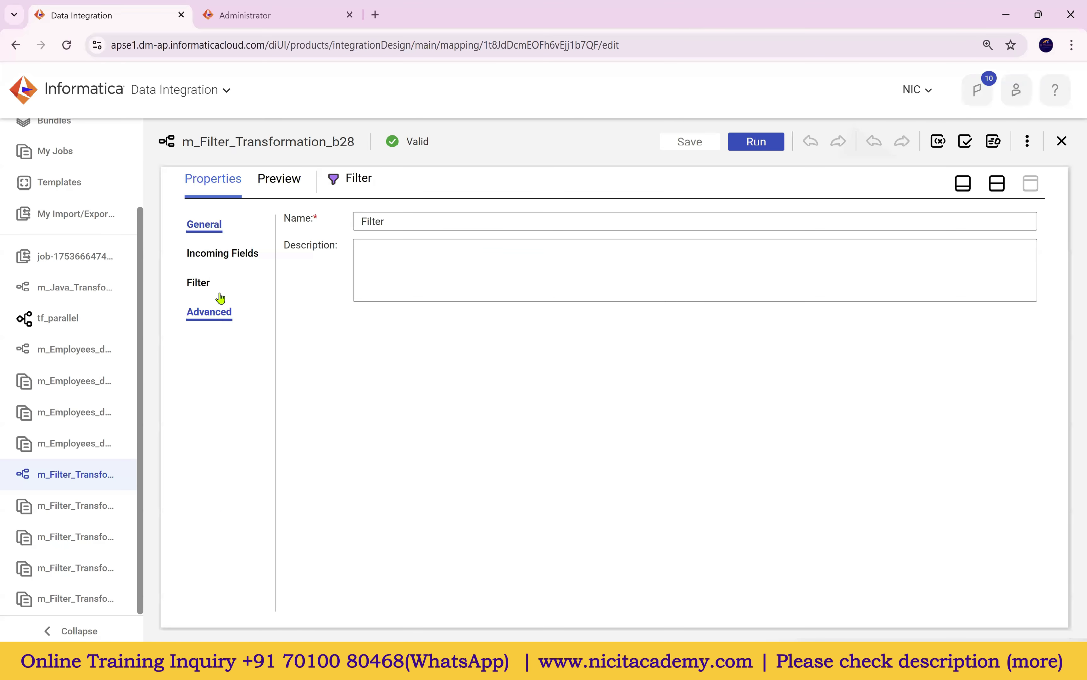
{"action": "left_click", "coordinate": [202, 282]}
{"action": "left_click", "coordinate": [798, 226]}
{"action": "type", "text": "JOB_ID like %REP%"}
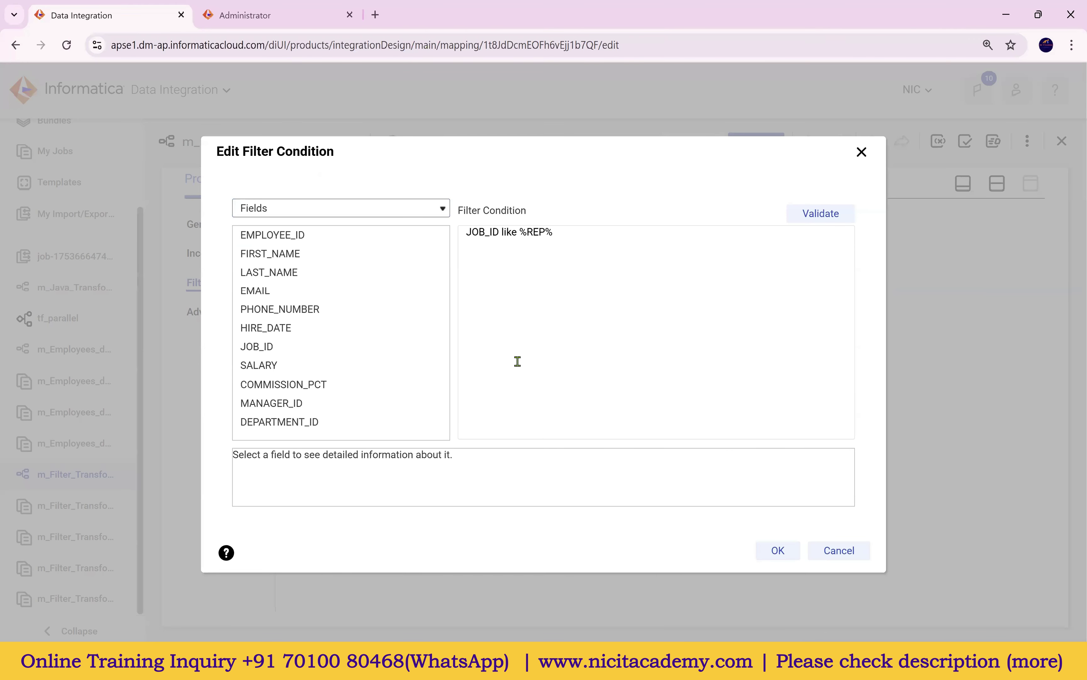
Step: Copy the condition into the t_employees query in SQL Developer, run it as where JOB_ID like '%REP%', and inspect the JOB_ID values
{"action": "left_click_drag", "start_coordinate": [562, 234], "coordinate": [464, 236]}
{"action": "key", "text": "ctrl+c"}
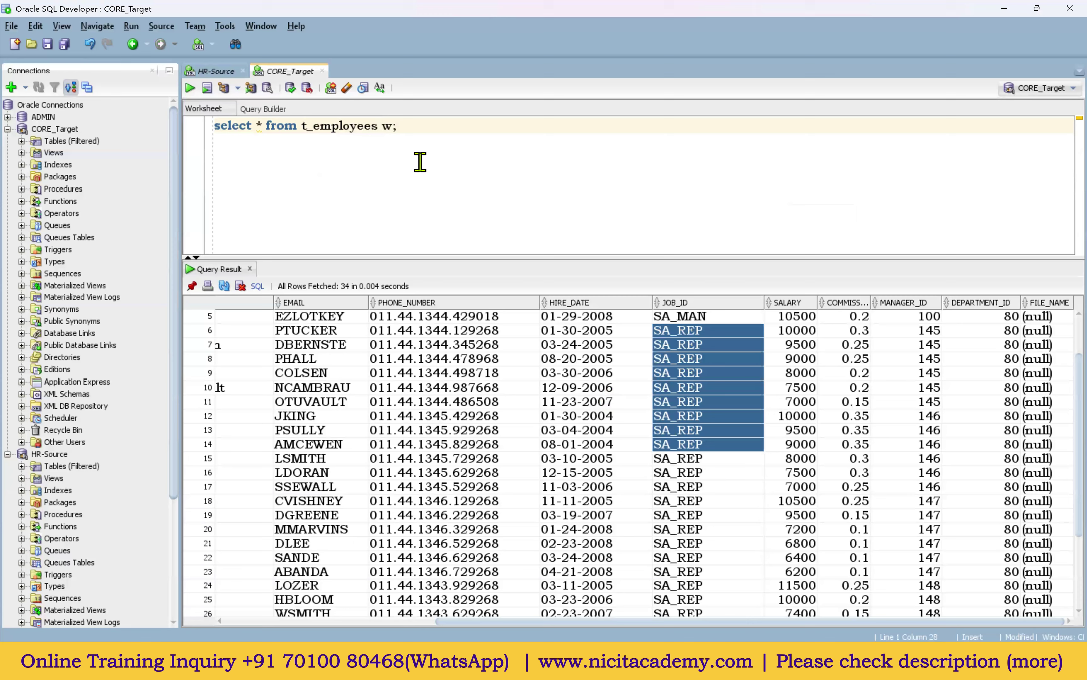
{"action": "type", "text": "here ;"}
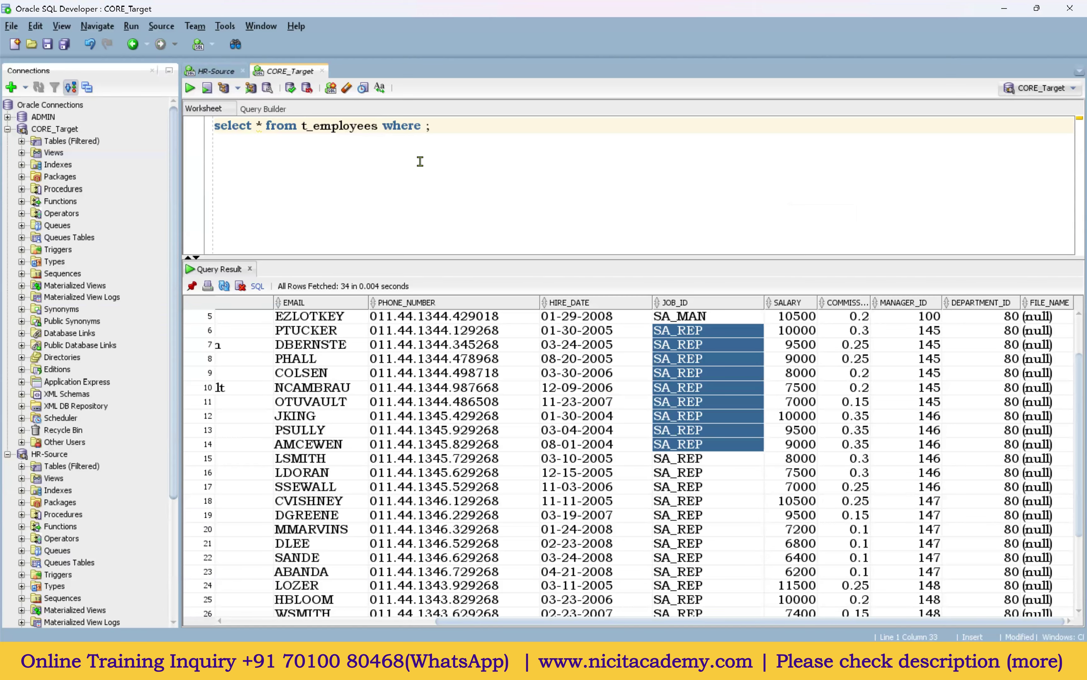
{"action": "key", "text": "ctrl+v"}
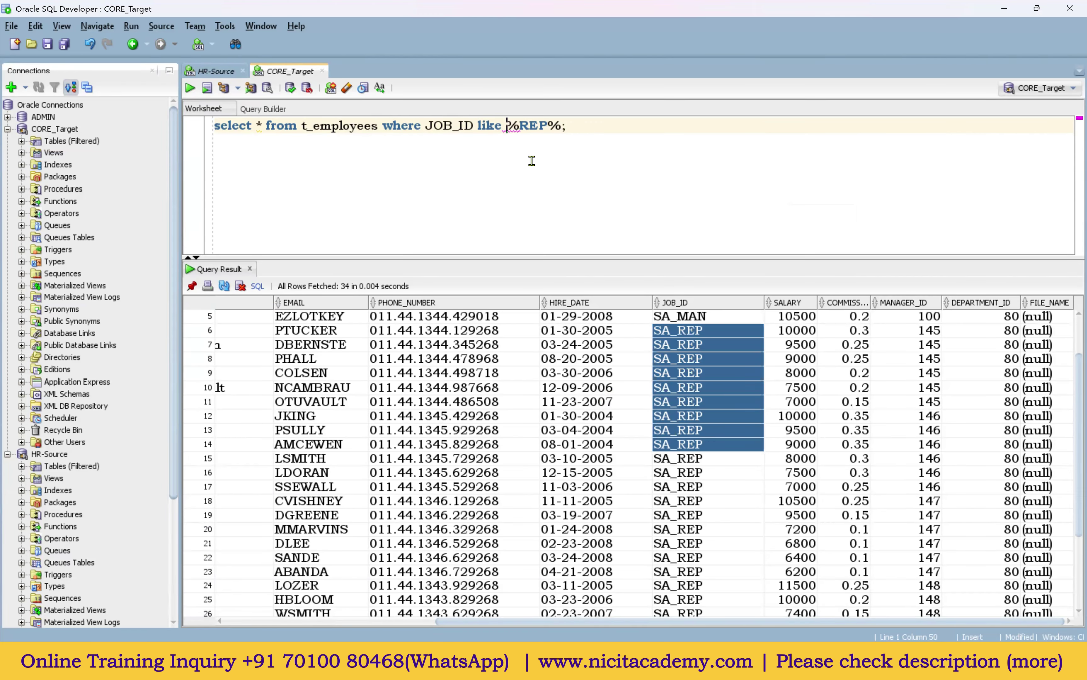
{"action": "type", "text": "'"}
{"action": "key", "text": "ctrl+Return"}
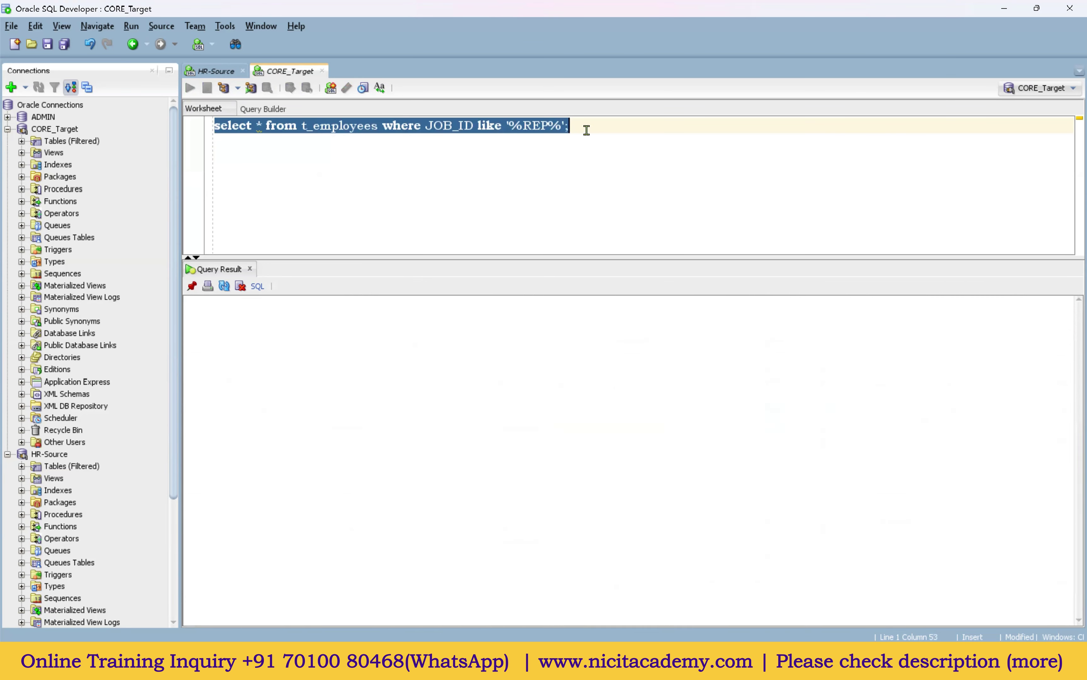
{"action": "left_click_drag", "start_coordinate": [747, 320], "coordinate": [741, 532]}
{"action": "scroll", "coordinate": [742, 517], "scroll_direction": "down", "scroll_amount": 3}
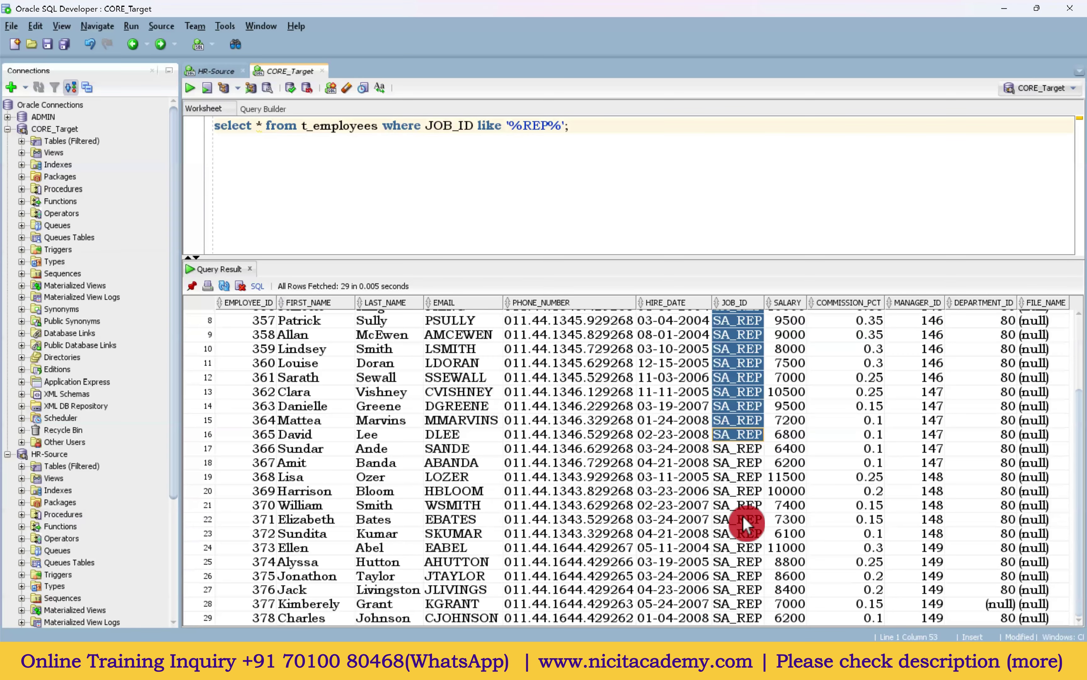
{"action": "left_click_drag", "start_coordinate": [751, 602], "coordinate": [737, 378]}
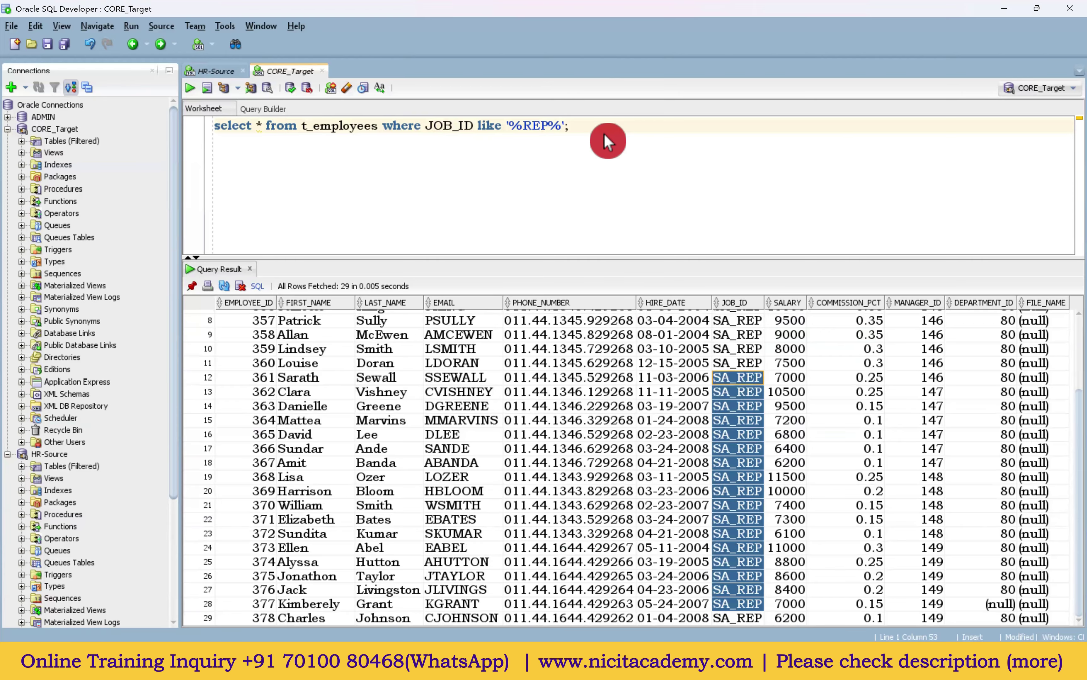
Step: In the HR-Source worksheet, replace the commission_pct condition with JOB_ID like '%REP%' and run the employees query
{"action": "left_click_drag", "start_coordinate": [603, 133], "coordinate": [215, 130]}
{"action": "left_click_drag", "start_coordinate": [381, 127], "coordinate": [561, 127]}
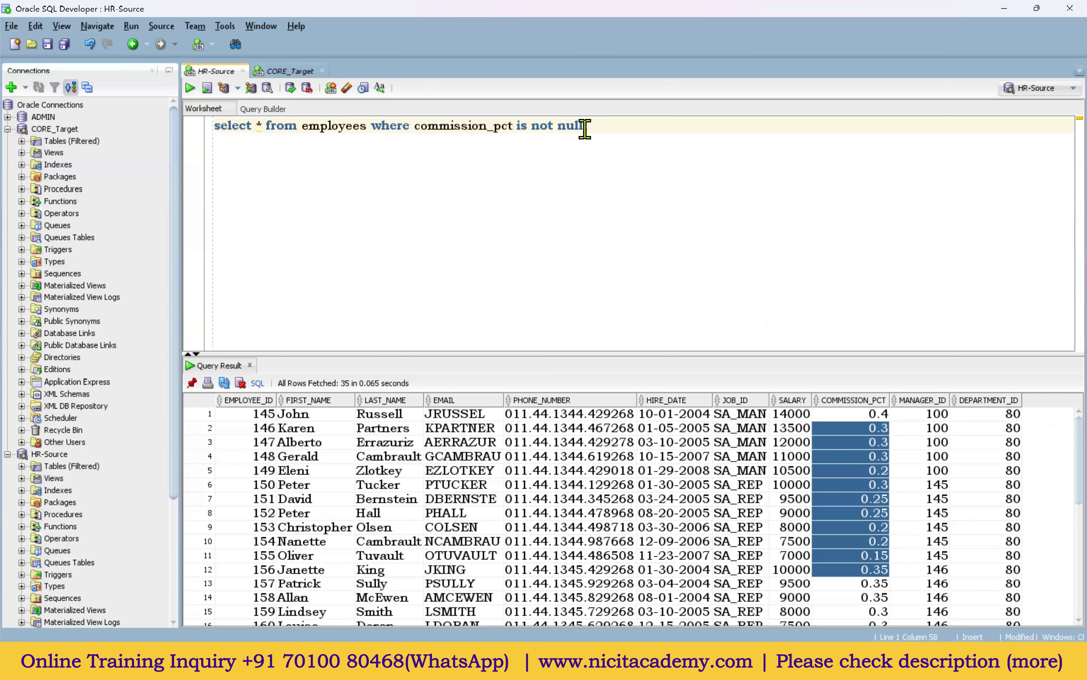
{"action": "left_click_drag", "start_coordinate": [586, 127], "coordinate": [414, 134]}
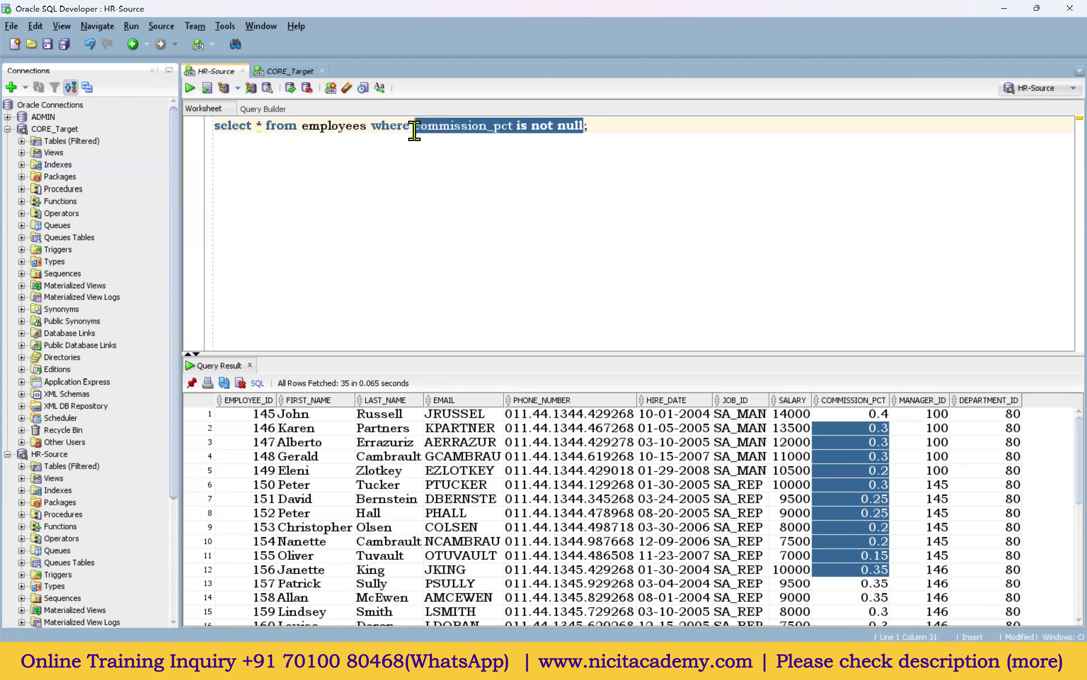
{"action": "type", "text": "where JOB_ID like '%REP%'"}
{"action": "double_click", "coordinate": [423, 129]}
{"action": "key", "text": "BackSpace"}
{"action": "key", "text": "BackSpace"}
Step: Examine the JOB_ID values down to the last rows of the HR-Source employees result
{"action": "left_click_drag", "start_coordinate": [739, 414], "coordinate": [746, 600]}
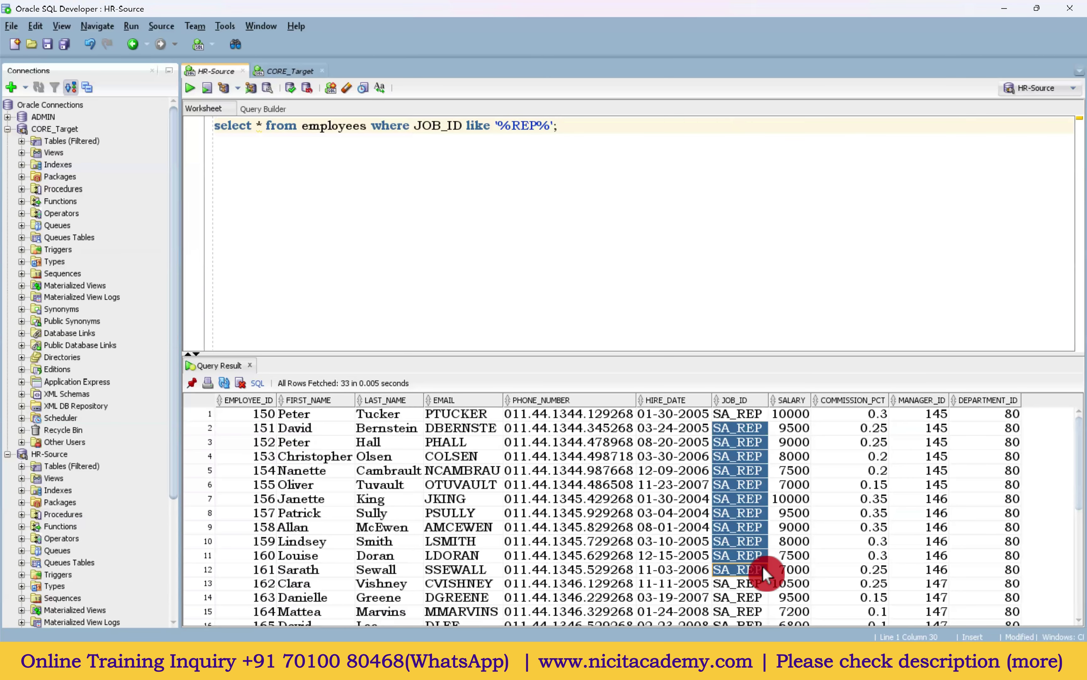
{"action": "scroll", "coordinate": [763, 566], "scroll_direction": "down", "scroll_amount": 2}
{"action": "scroll", "coordinate": [763, 565], "scroll_direction": "down", "scroll_amount": 4}
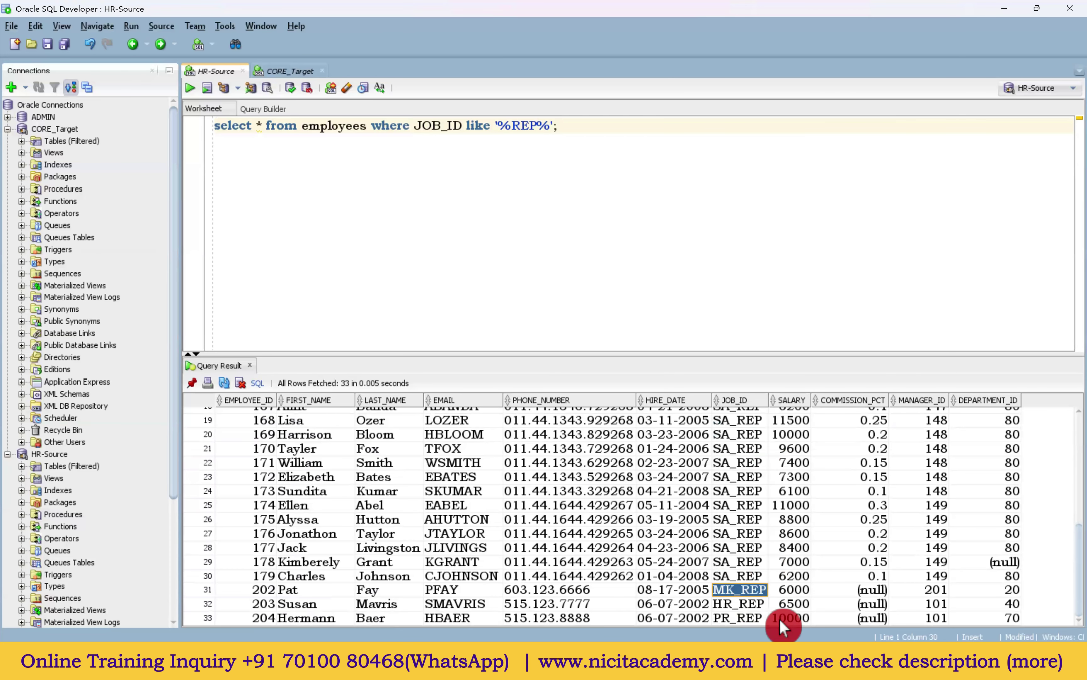
{"action": "left_click", "coordinate": [751, 618]}
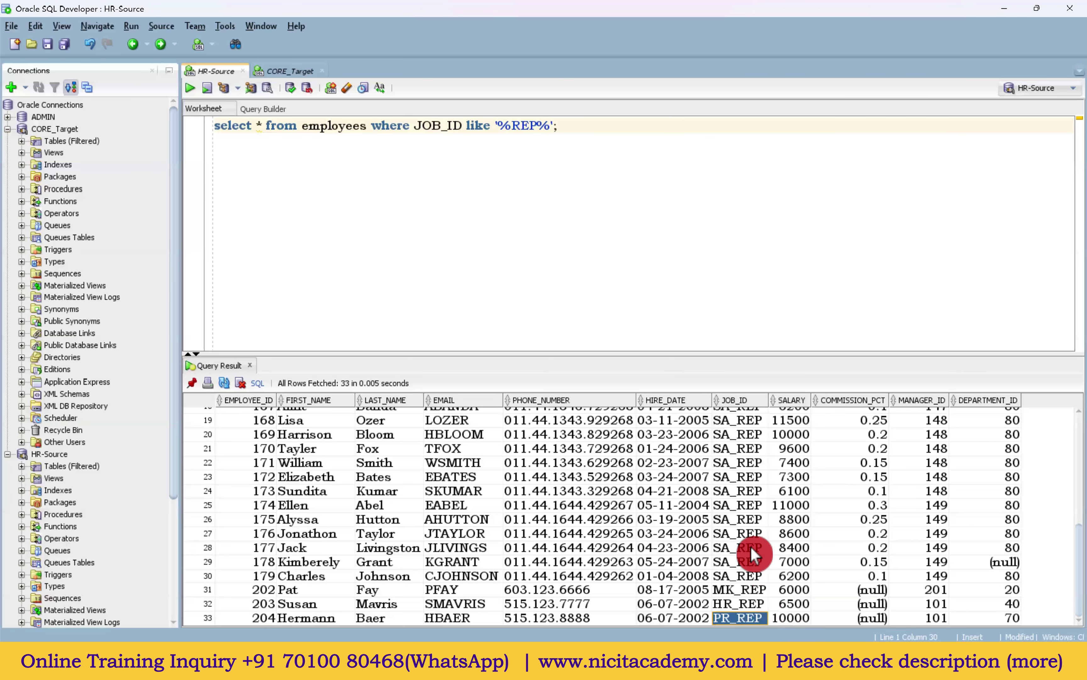
{"action": "left_click_drag", "start_coordinate": [747, 519], "coordinate": [742, 566]}
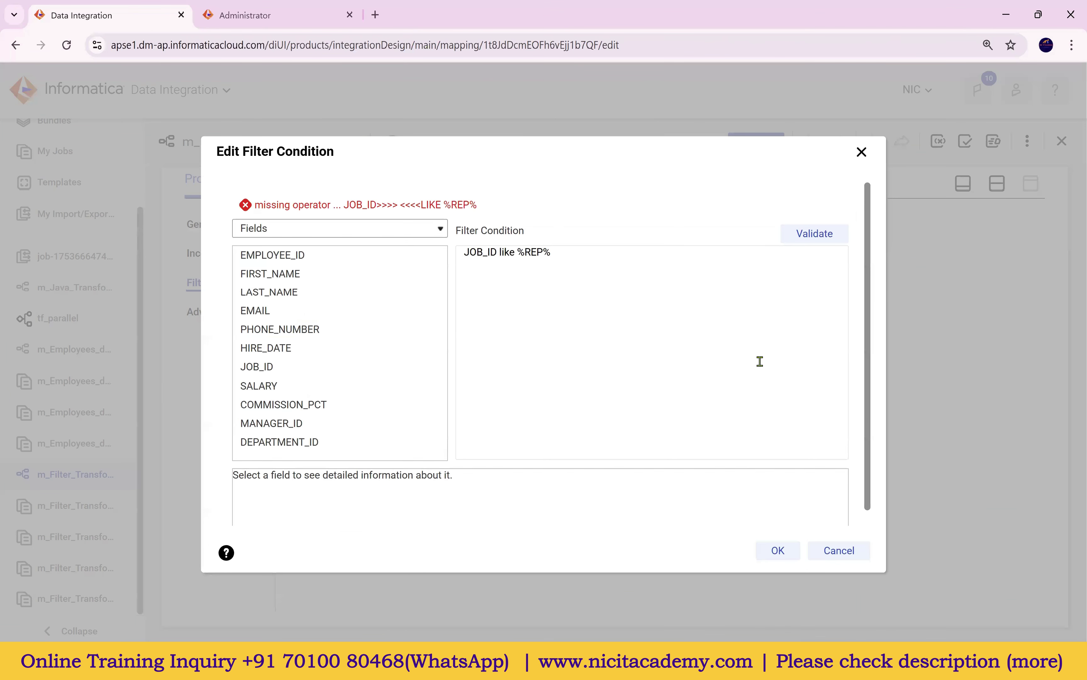
Step: Return to the filter condition in Data Integration and examine its validation message with the page enlarged to 125%
{"action": "left_click", "coordinate": [486, 224]}
{"action": "left_click_drag", "start_coordinate": [286, 204], "coordinate": [508, 211]}
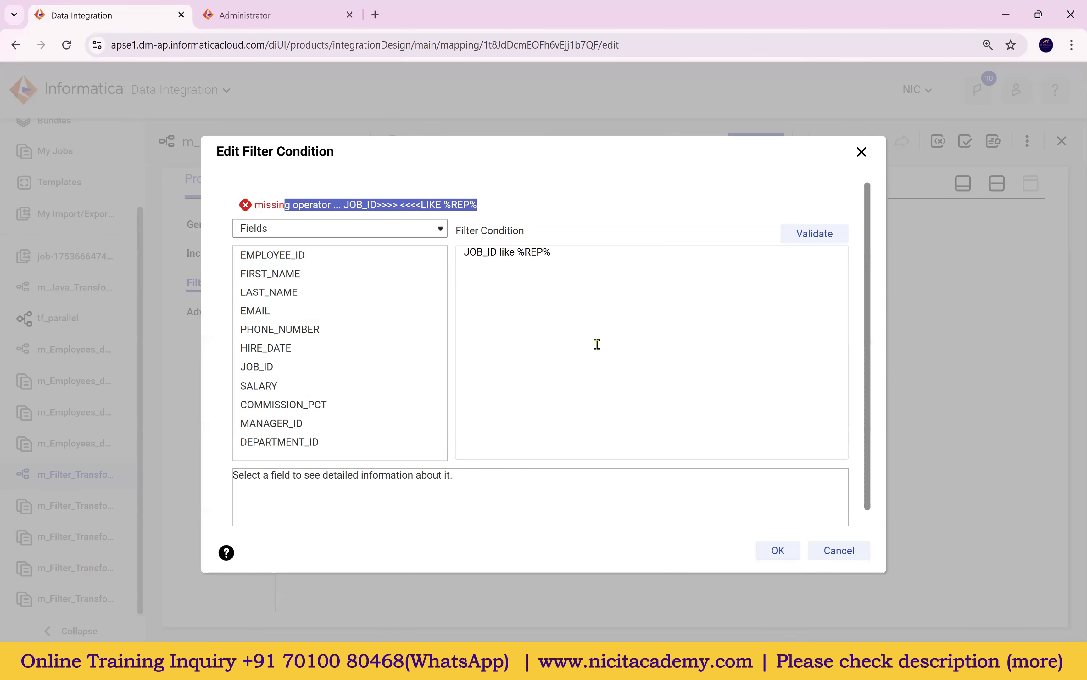
{"action": "key", "text": "ctrl+plus"}
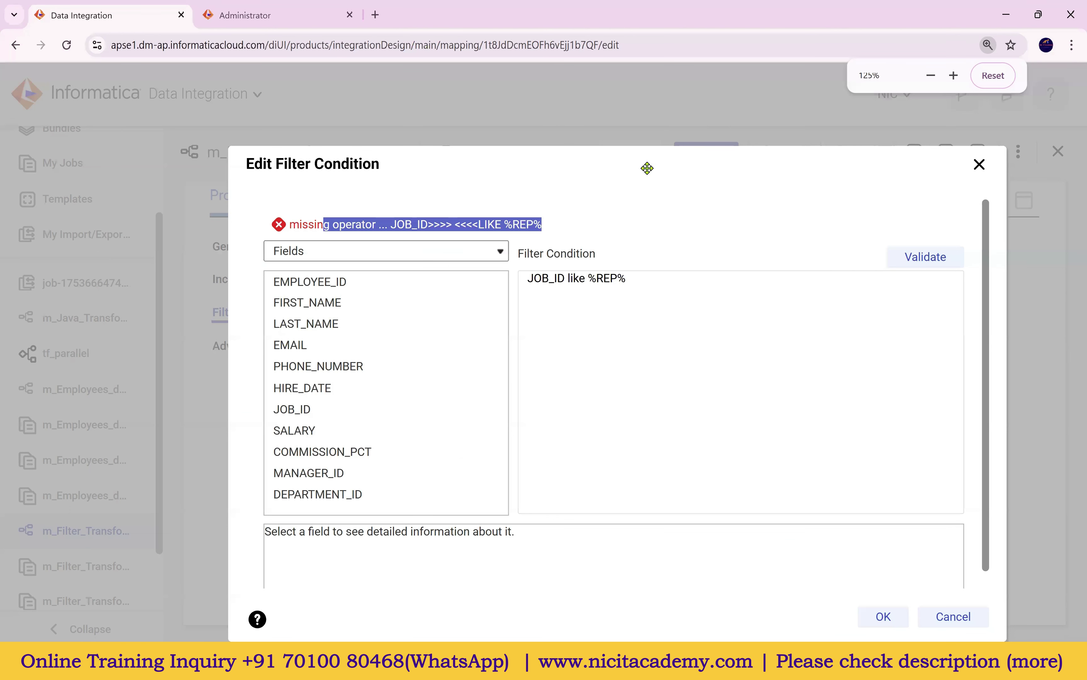
{"action": "left_click_drag", "start_coordinate": [647, 168], "coordinate": [518, 149]}
{"action": "left_click", "coordinate": [489, 265]}
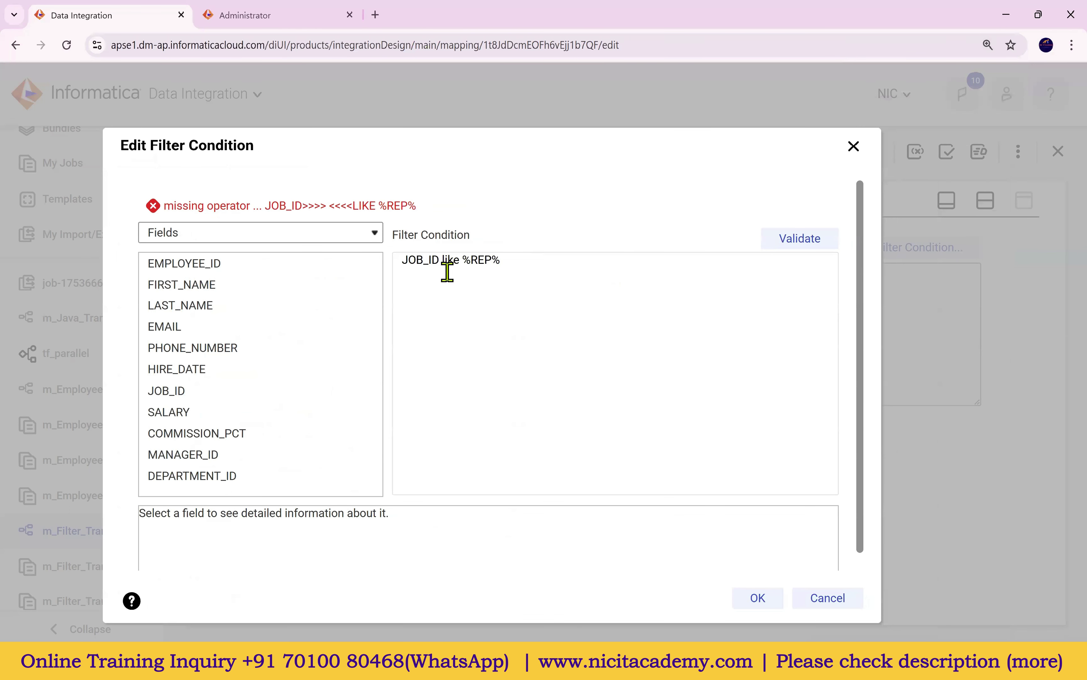
Step: Try JOB_ID like '%REP%' with the pattern in single quotes as the filter condition and validate it
{"action": "left_click_drag", "start_coordinate": [460, 262], "coordinate": [444, 261]}
{"action": "key", "text": "Delete"}
{"action": "key", "text": "Delete"}
{"action": "key", "text": "Delete"}
{"action": "key", "text": "ctrl+z"}
{"action": "key", "text": "ctrl+z"}
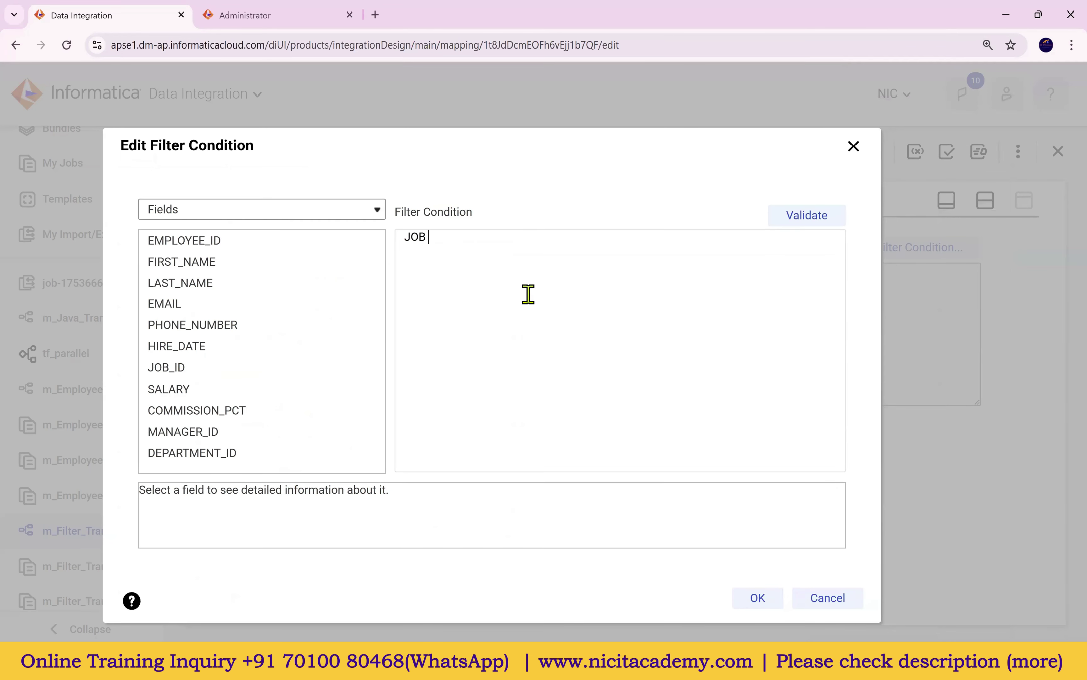
{"action": "key", "text": "ctrl+y"}
{"action": "type", "text": "'%REP%"}
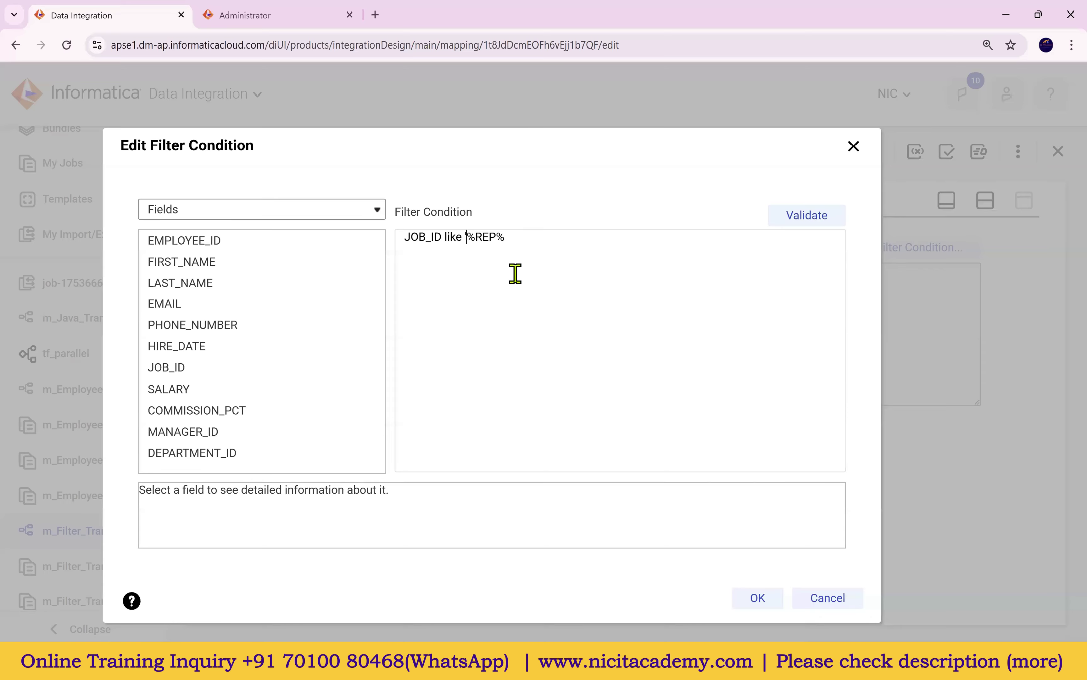
{"action": "left_click", "coordinate": [512, 236]}
{"action": "type", "text": "'"}
{"action": "left_click", "coordinate": [800, 220]}
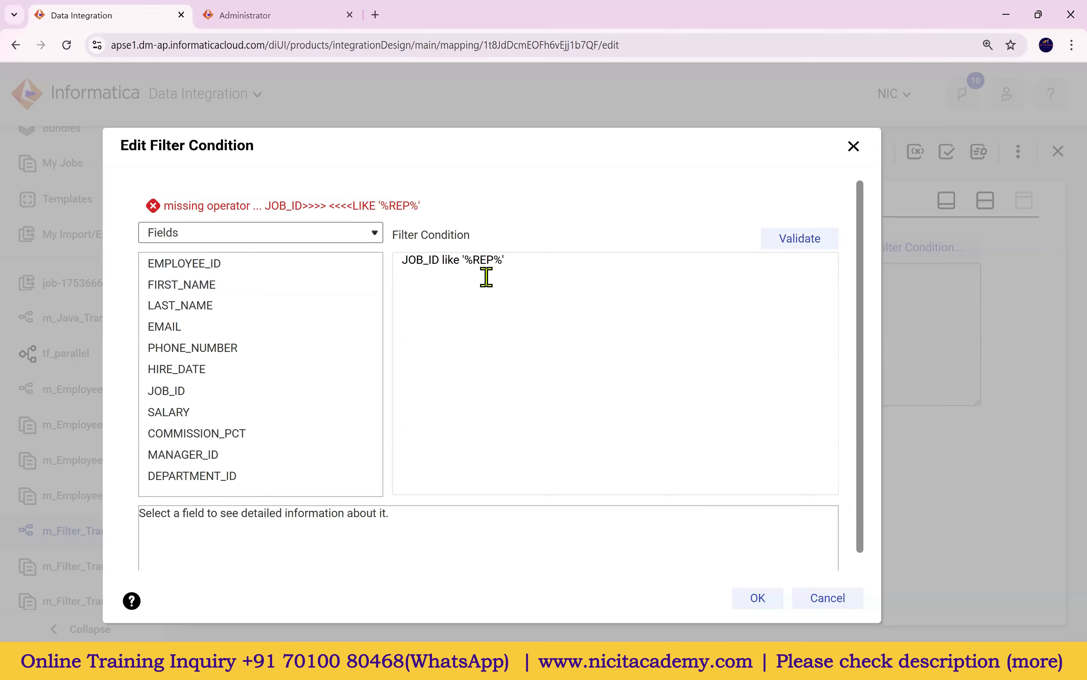
Step: Change the filter condition to INSTR(JOB_ID,'REP') and accept it
{"action": "left_click_drag", "start_coordinate": [517, 260], "coordinate": [446, 258]}
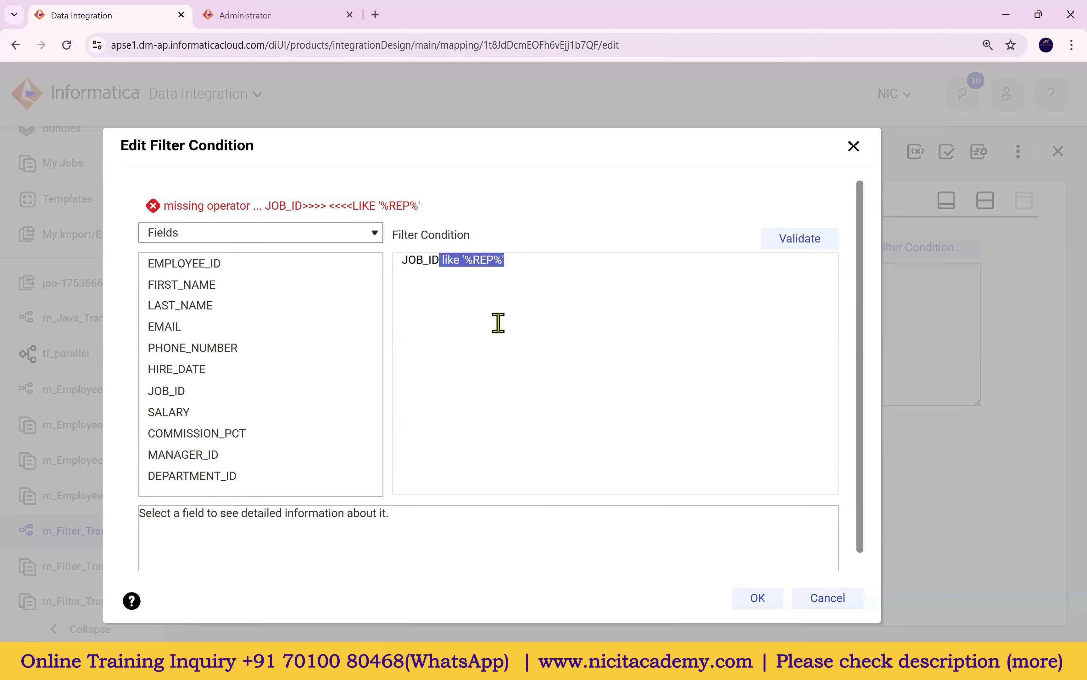
{"action": "key", "text": "BackSpace"}
{"action": "left_click", "coordinate": [407, 239]}
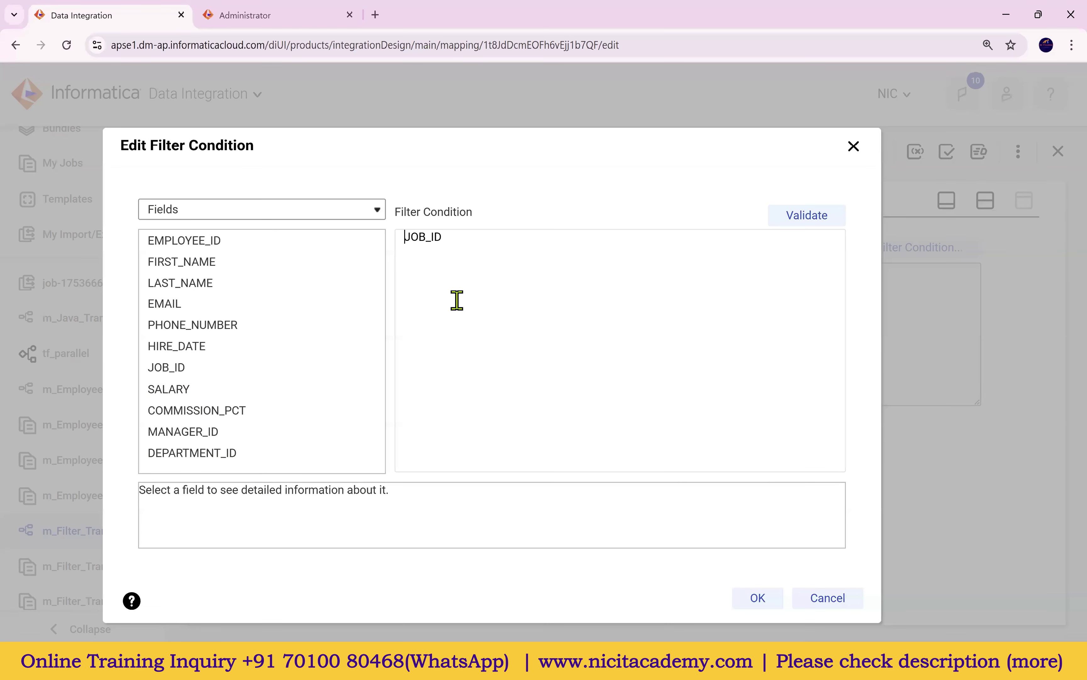
{"action": "type", "text": "INSTR("}
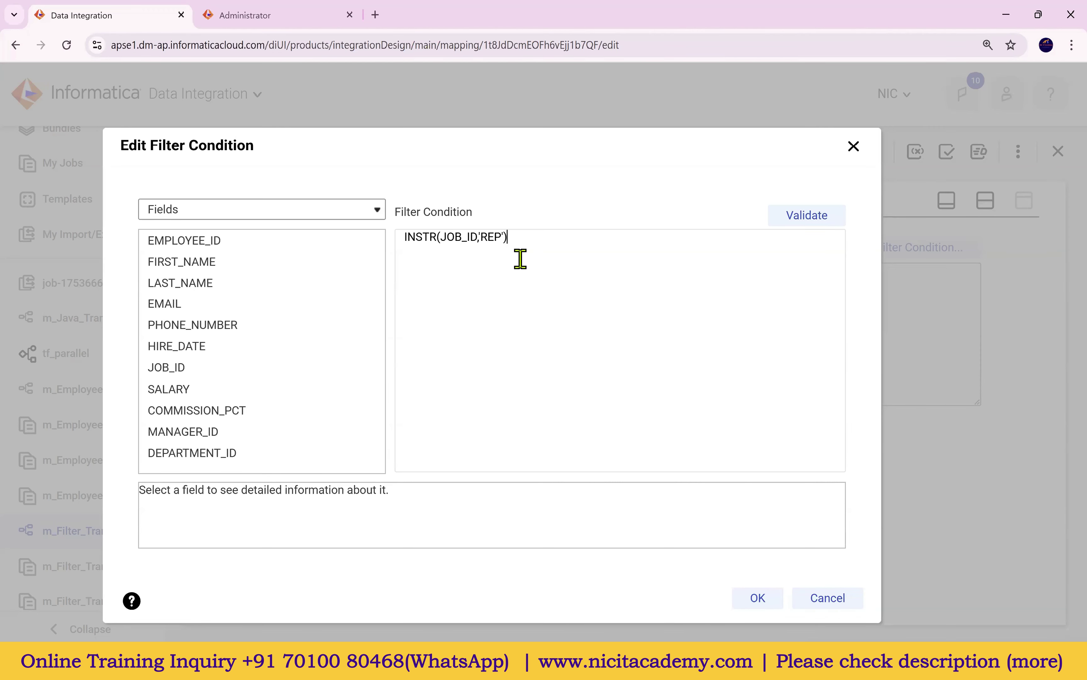
{"action": "key", "text": "ctrl+a"}
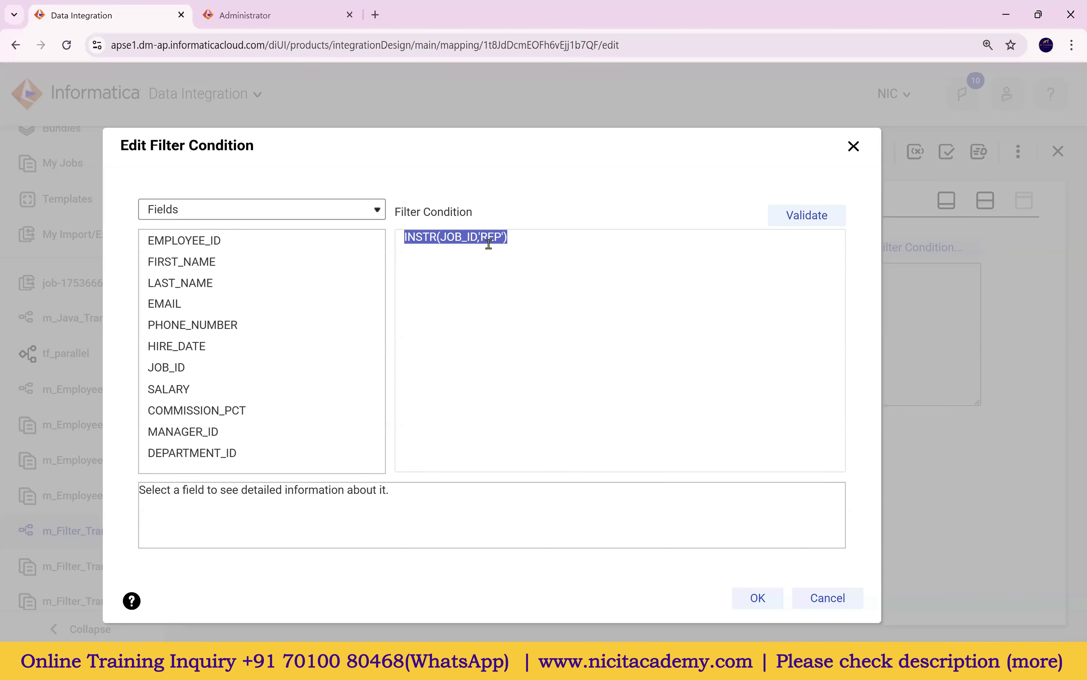
{"action": "double_click", "coordinate": [490, 238]}
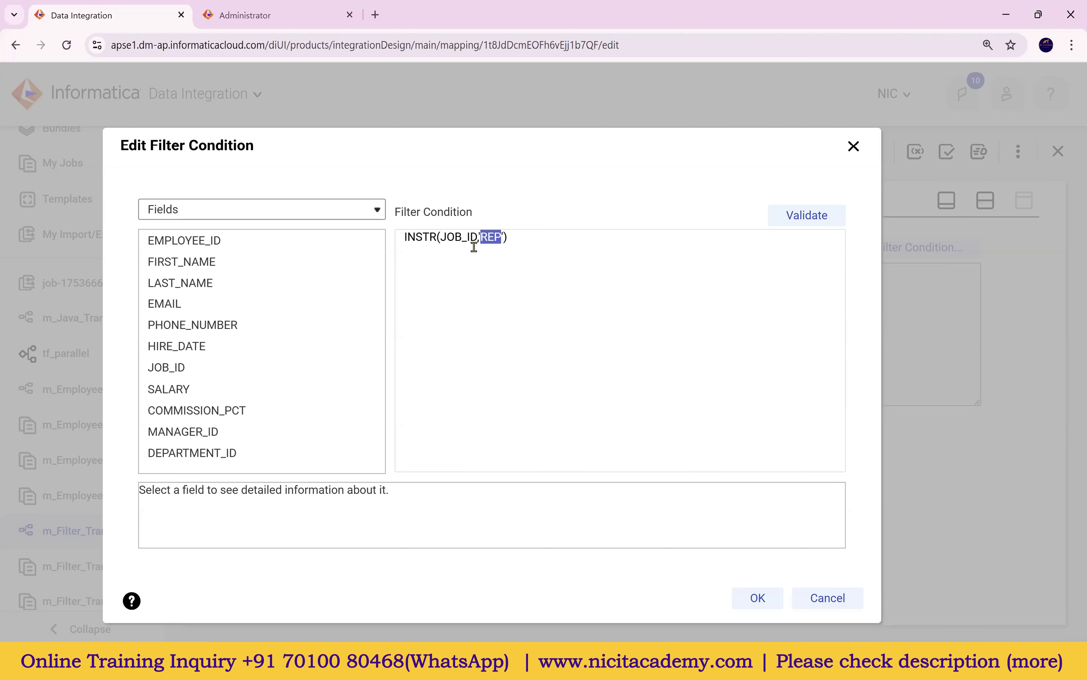
{"action": "left_click", "coordinate": [757, 600]}
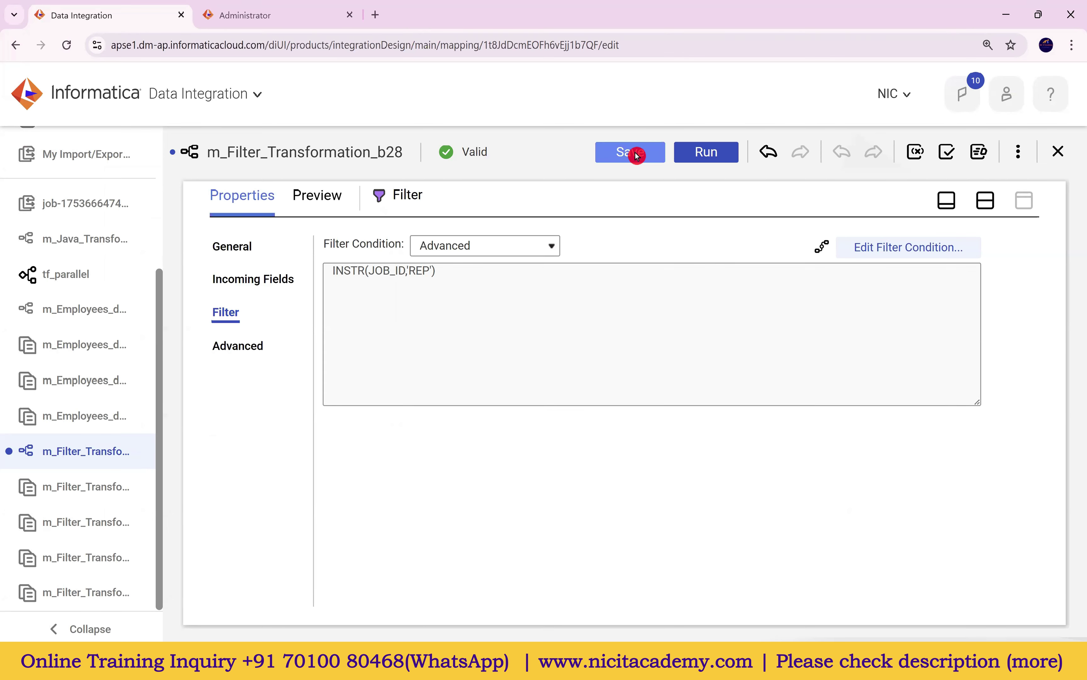
Step: Save and run m_Filter_Transformation_b28, then refresh its entry in the list of jobs
{"action": "left_click", "coordinate": [635, 166]}
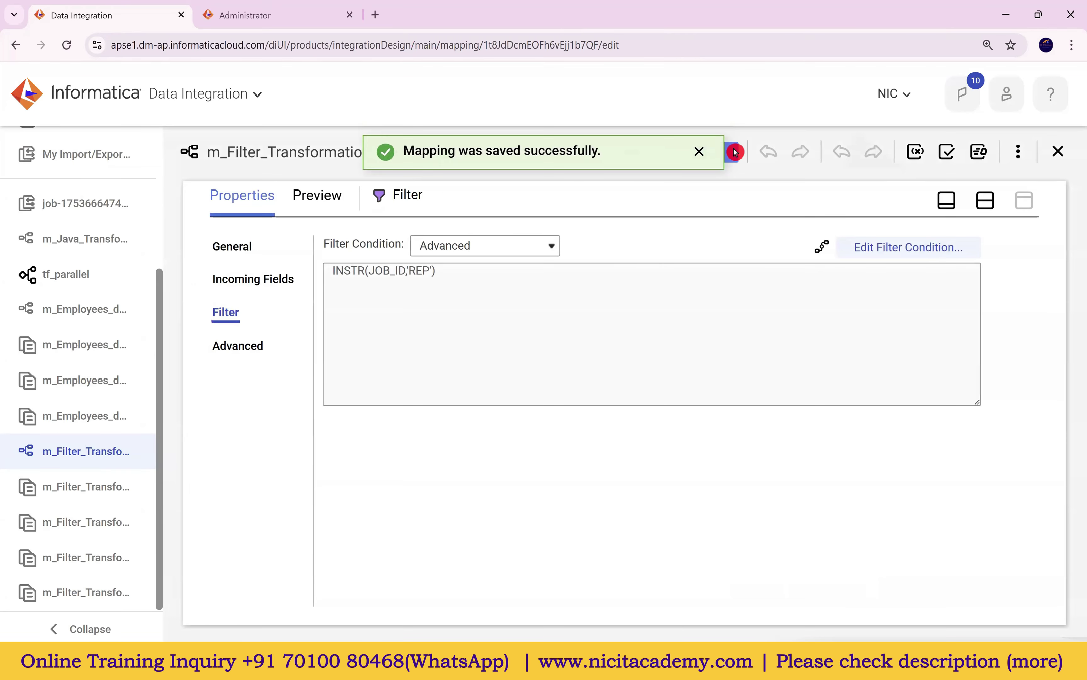
{"action": "left_click", "coordinate": [707, 158]}
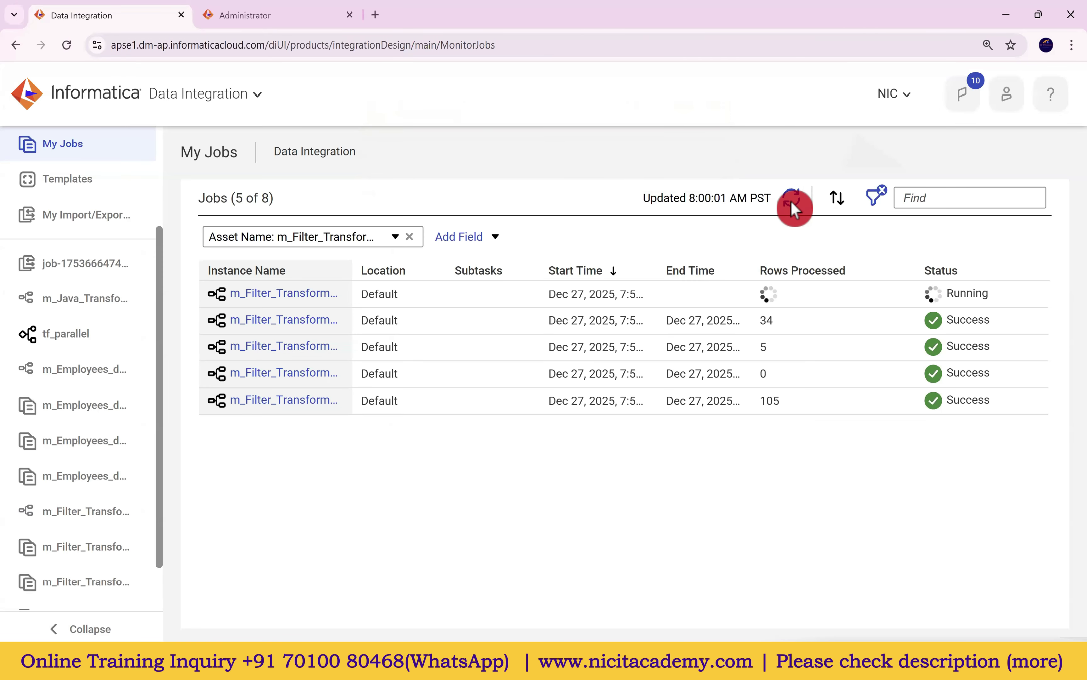
{"action": "left_click", "coordinate": [793, 206]}
{"action": "left_click", "coordinate": [793, 207]}
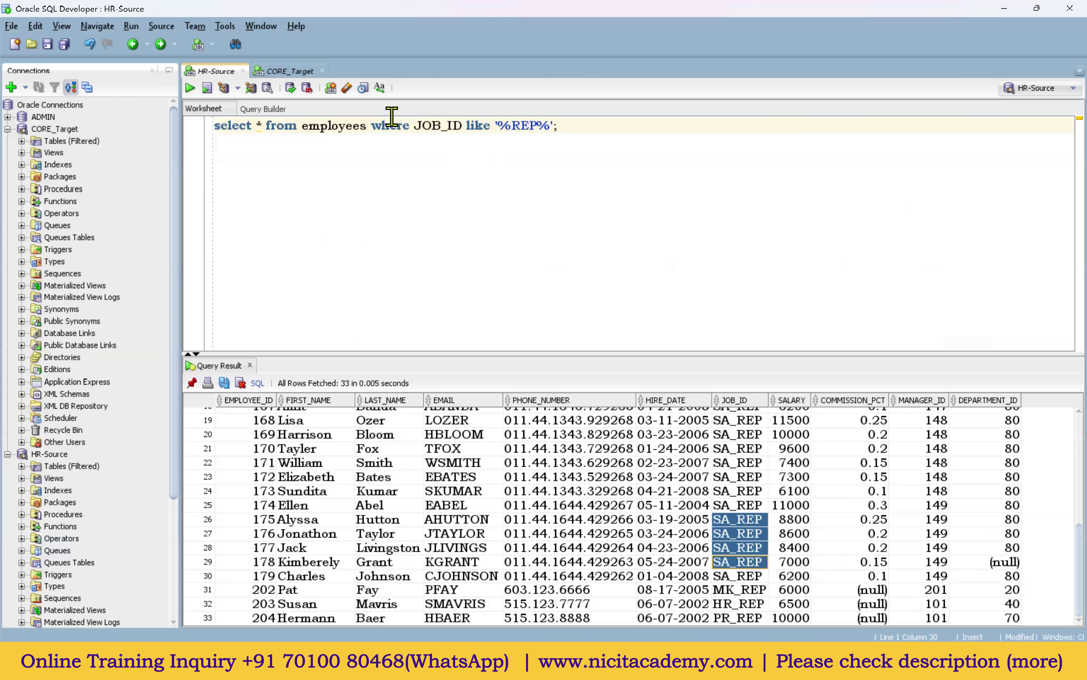
Step: In SQL Developer's CORE_Target worksheet, remove the where clause from the query and run select * from t_employees
{"action": "key", "text": "ctrl+Tab"}
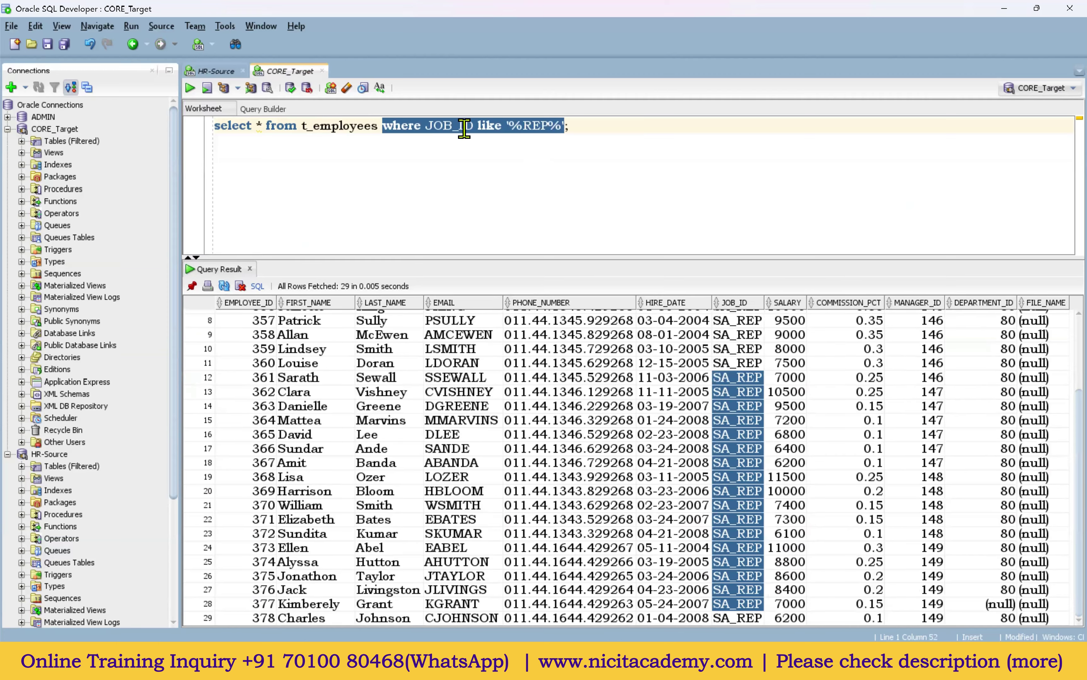
{"action": "key", "text": "BackSpace"}
{"action": "key", "text": "BackSpace"}
{"action": "key", "text": "ctrl+Return"}
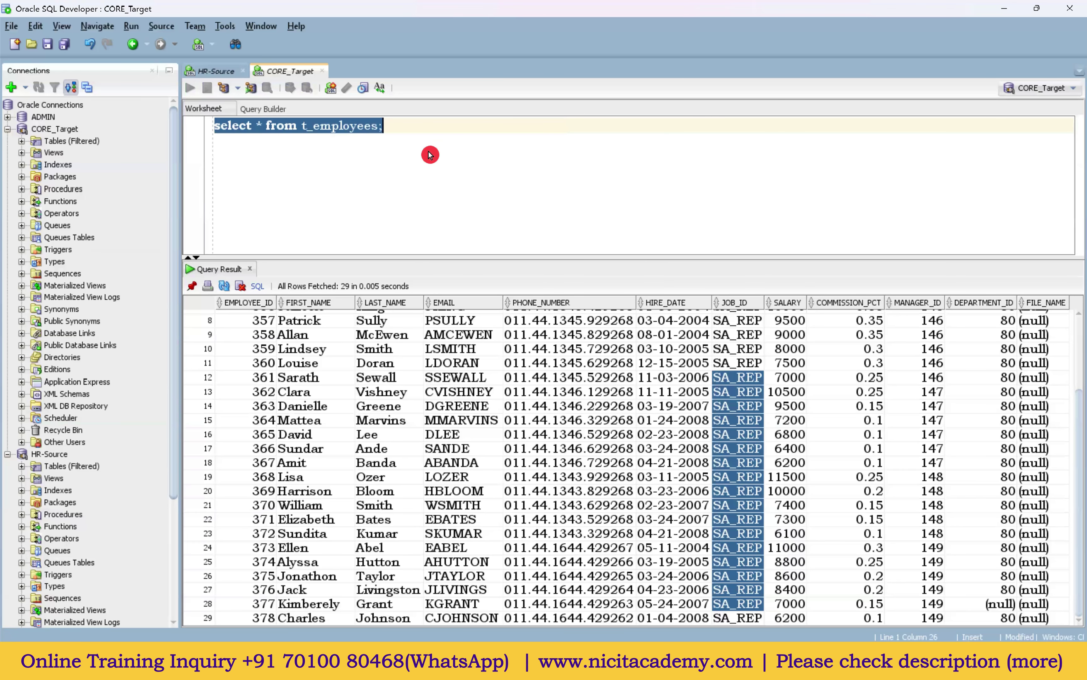
Step: Examine the JOB_ID values of the loaded t_employees rows through to the end of the result
{"action": "left_click", "coordinate": [914, 427]}
{"action": "left_click_drag", "start_coordinate": [963, 331], "coordinate": [969, 505]}
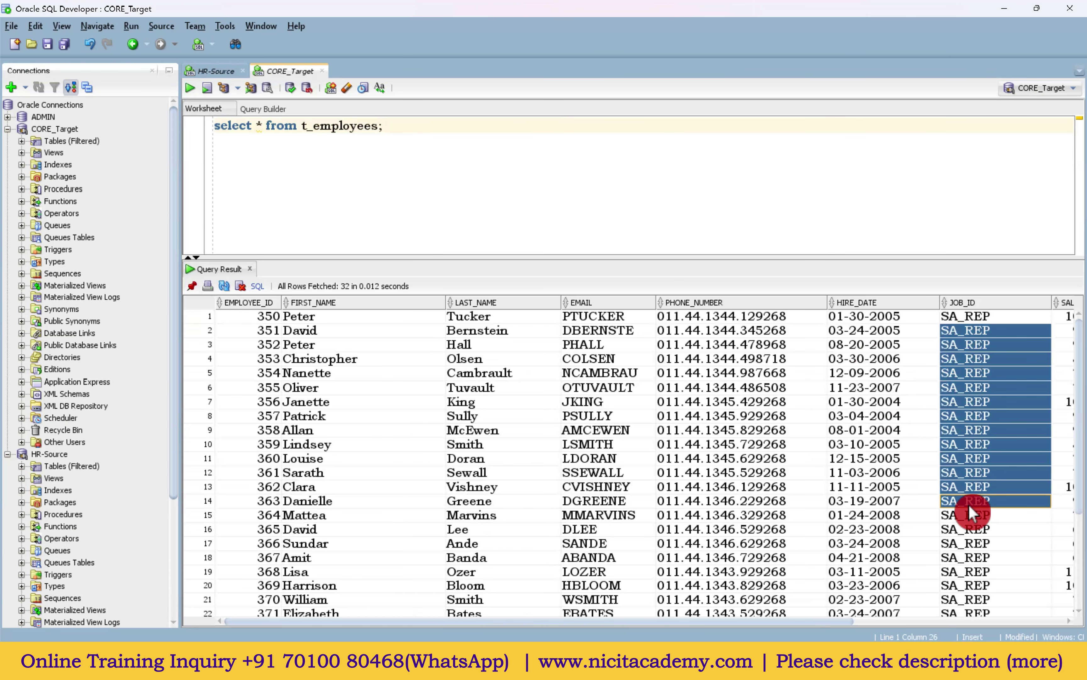
{"action": "scroll", "coordinate": [968, 504], "scroll_direction": "down", "scroll_amount": 4}
{"action": "left_click", "coordinate": [964, 584]}
{"action": "left_click", "coordinate": [986, 596]}
{"action": "left_click", "coordinate": [994, 609]}
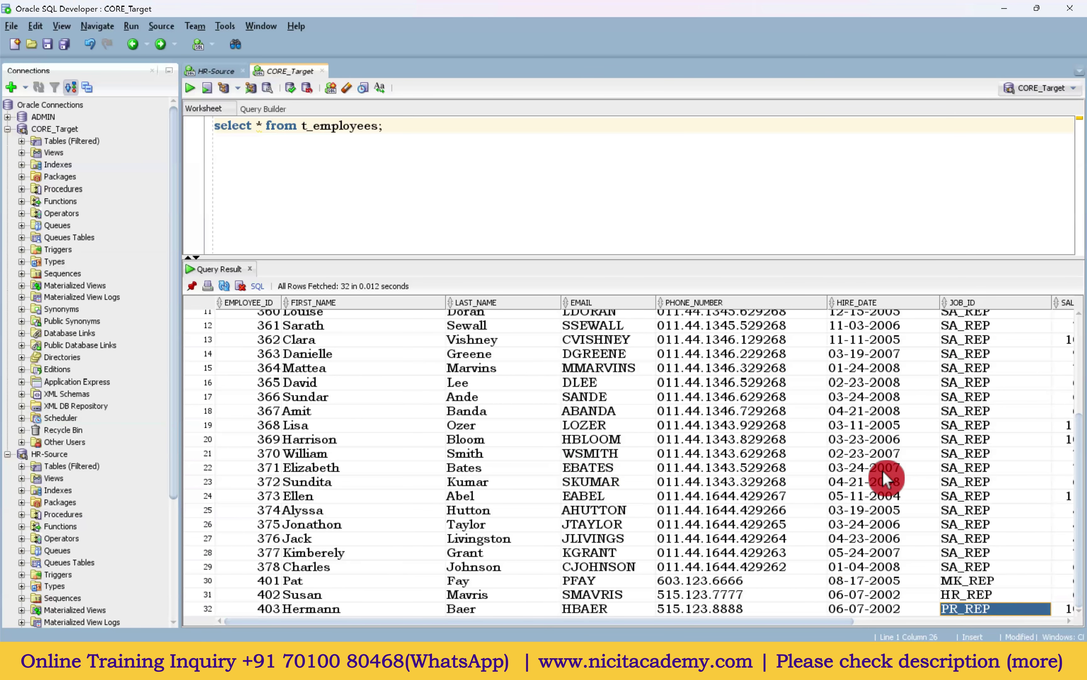
{"action": "left_click_drag", "start_coordinate": [948, 368], "coordinate": [948, 524]}
{"action": "left_click_drag", "start_coordinate": [750, 459], "coordinate": [750, 566]}
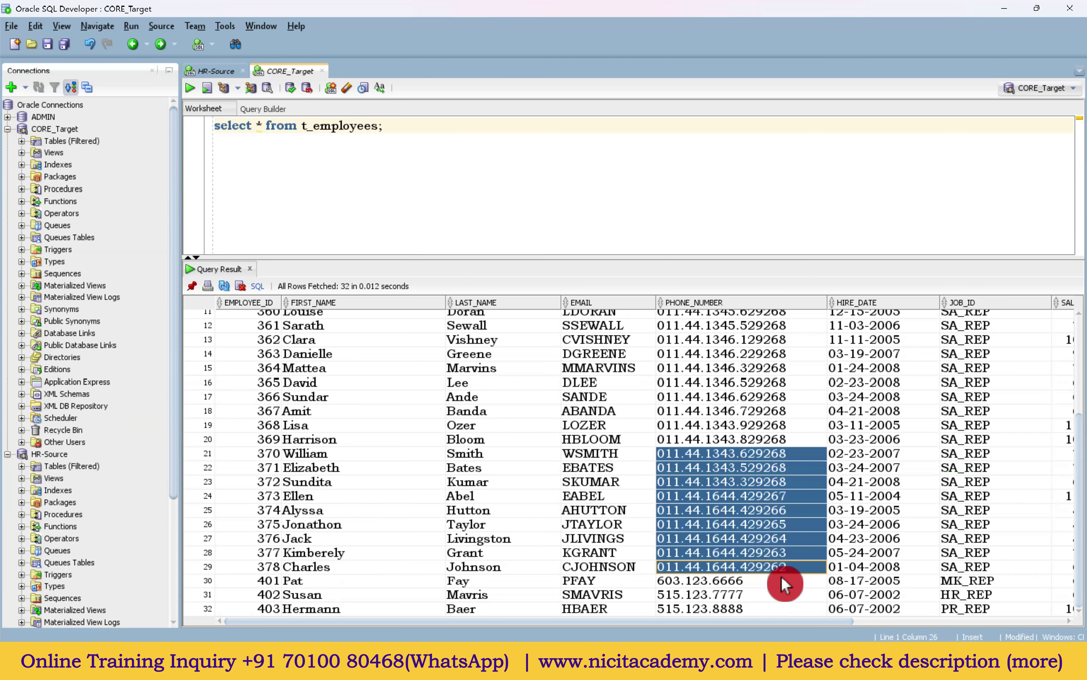
{"action": "left_click_drag", "start_coordinate": [756, 540], "coordinate": [758, 545]}
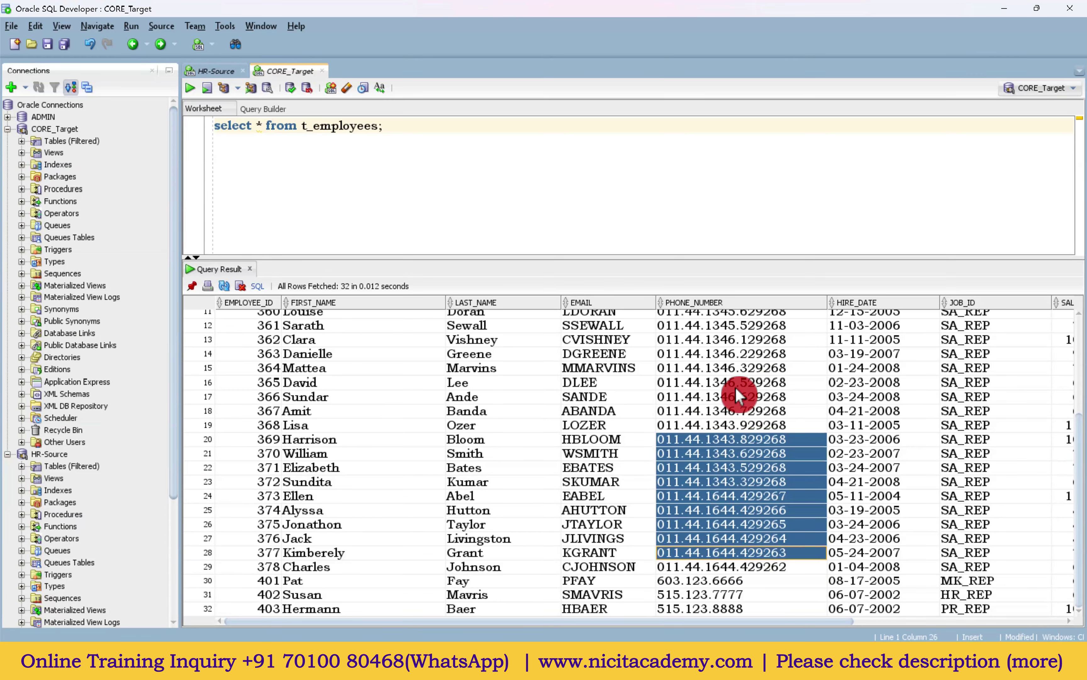
Step: Examine the PHONE_NUMBER, HIRE_DATE, SALARY, COMMISSION and MANAGER_ID values of the loaded t_employees rows
{"action": "scroll", "coordinate": [756, 434], "scroll_direction": "up", "scroll_amount": 4}
{"action": "left_click_drag", "start_coordinate": [749, 344], "coordinate": [745, 512]}
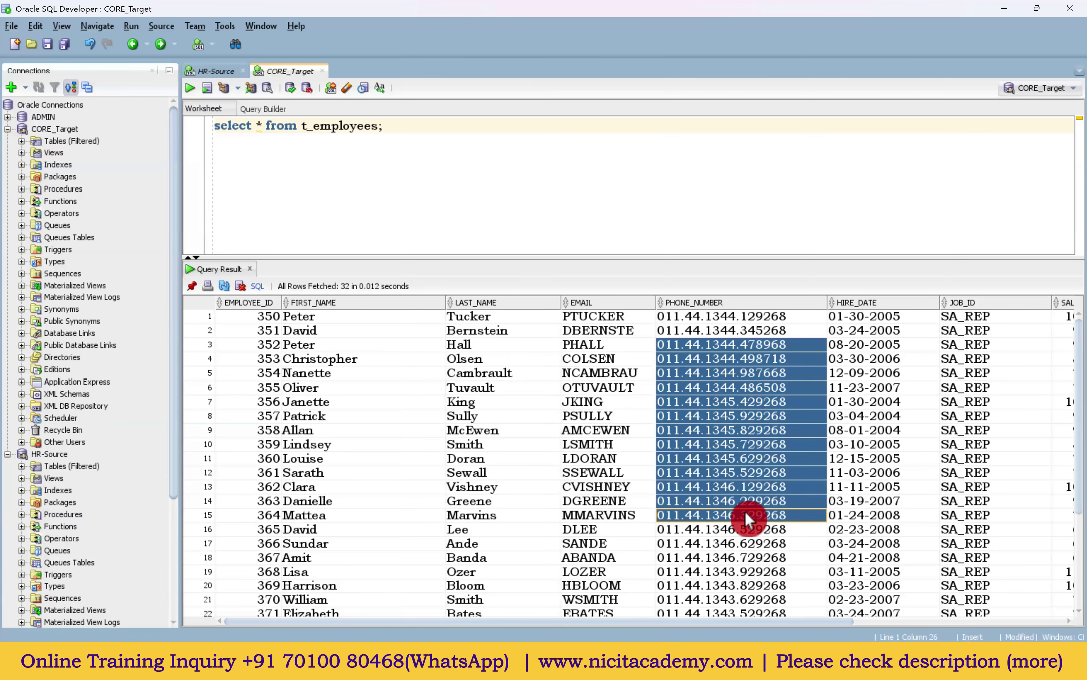
{"action": "scroll", "coordinate": [747, 577], "scroll_direction": "down", "scroll_amount": 4}
{"action": "left_click_drag", "start_coordinate": [737, 581], "coordinate": [735, 612]}
{"action": "left_click_drag", "start_coordinate": [737, 440], "coordinate": [744, 575]}
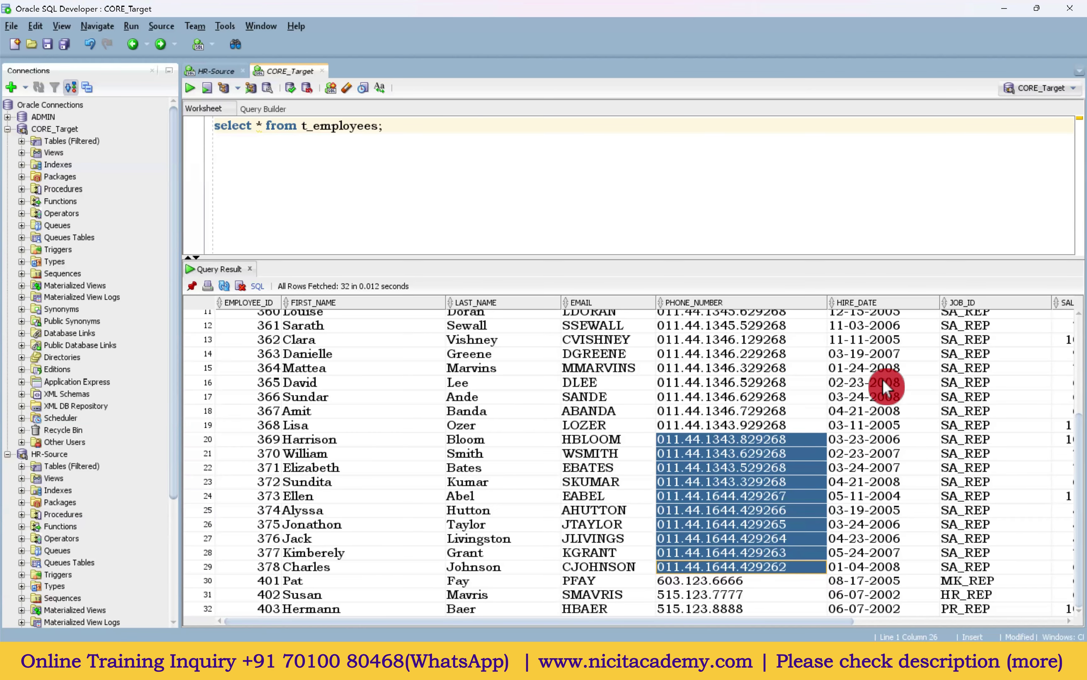
{"action": "left_click_drag", "start_coordinate": [876, 353], "coordinate": [876, 397]}
{"action": "left_click_drag", "start_coordinate": [889, 459], "coordinate": [881, 495]}
{"action": "left_click", "coordinate": [971, 626]}
{"action": "left_click_drag", "start_coordinate": [895, 622], "coordinate": [972, 623]}
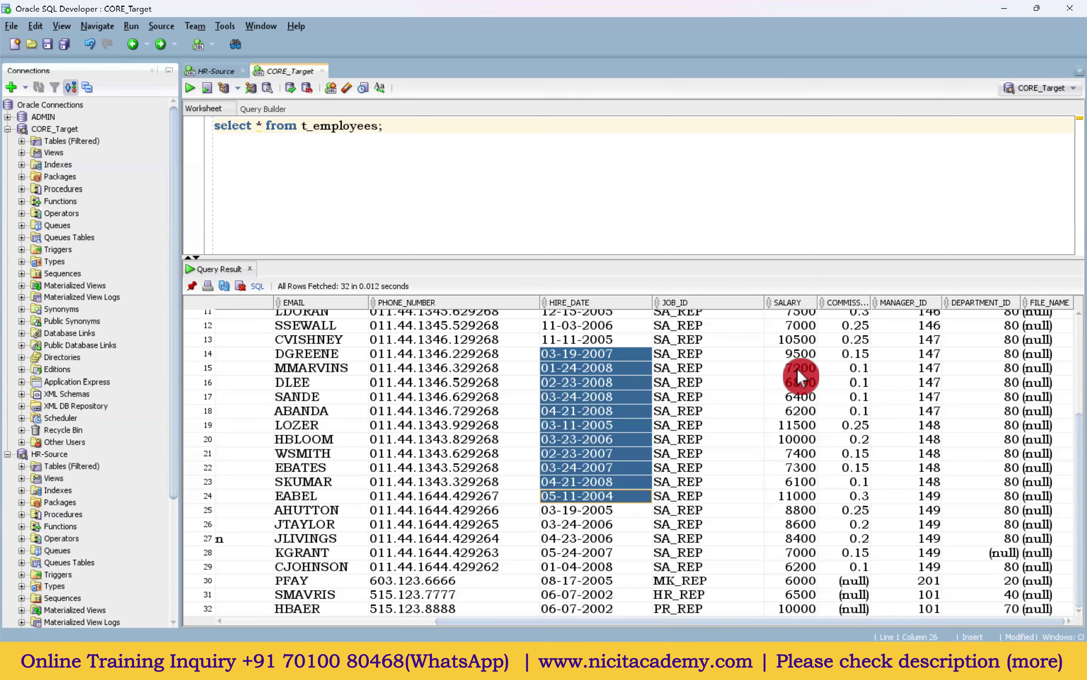
{"action": "left_click_drag", "start_coordinate": [797, 382], "coordinate": [922, 454]}
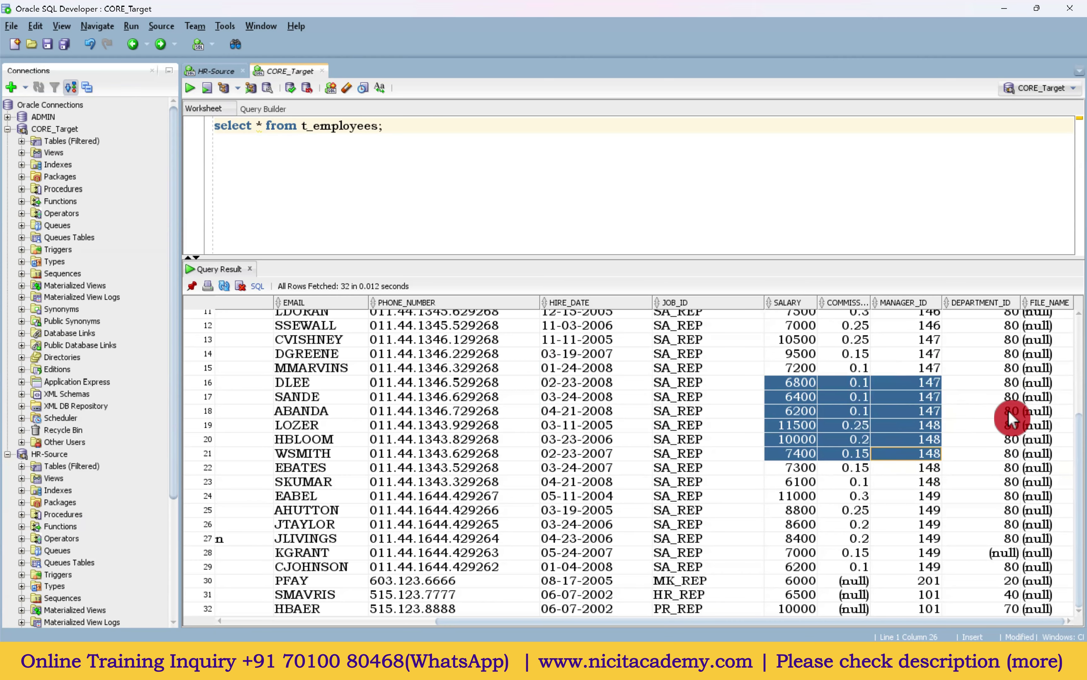
Step: Copy the longer-format phone number from row 29 into the Notepad++ notes and check its character length
{"action": "left_click_drag", "start_coordinate": [441, 385], "coordinate": [447, 485]}
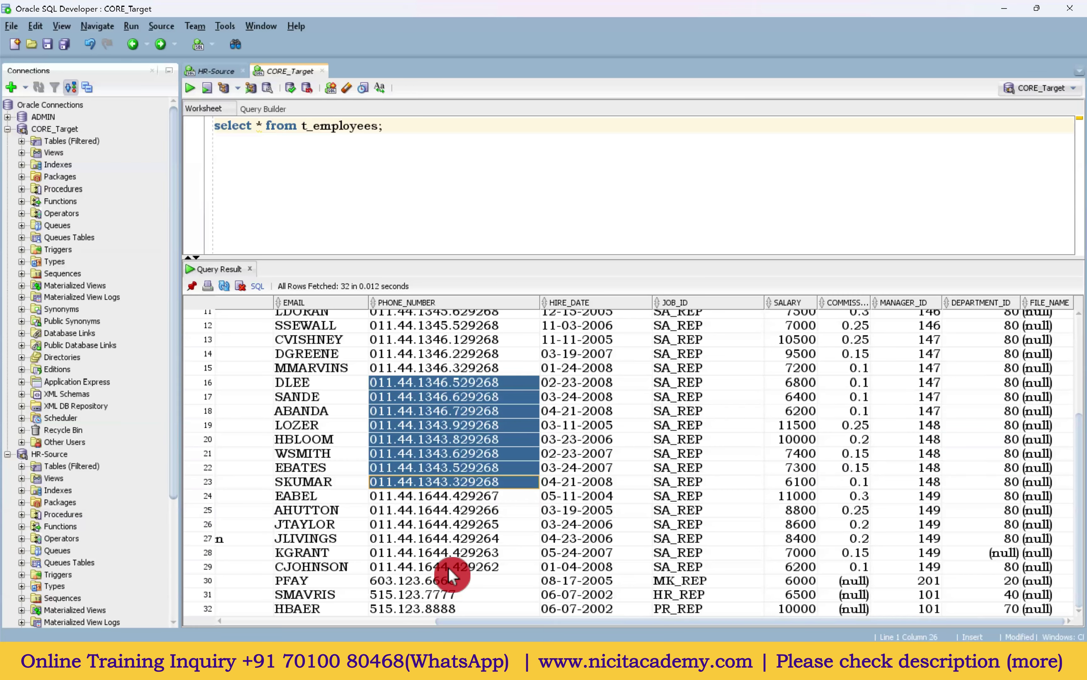
{"action": "left_click_drag", "start_coordinate": [448, 567], "coordinate": [453, 497]}
{"action": "left_click", "coordinate": [465, 590]}
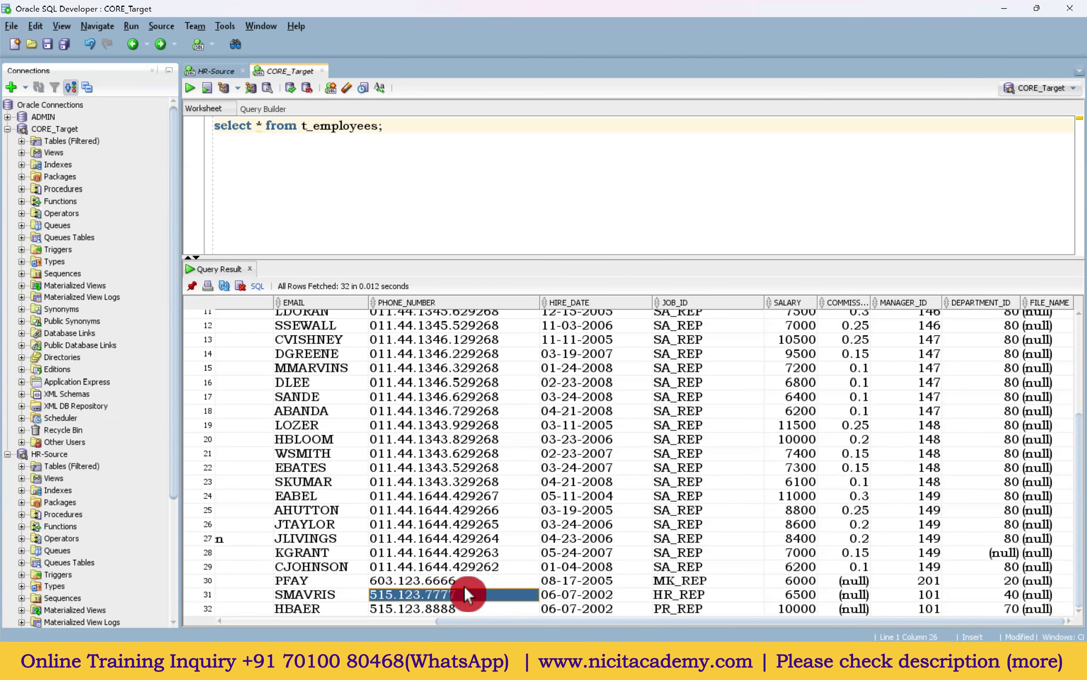
{"action": "left_click", "coordinate": [487, 568]}
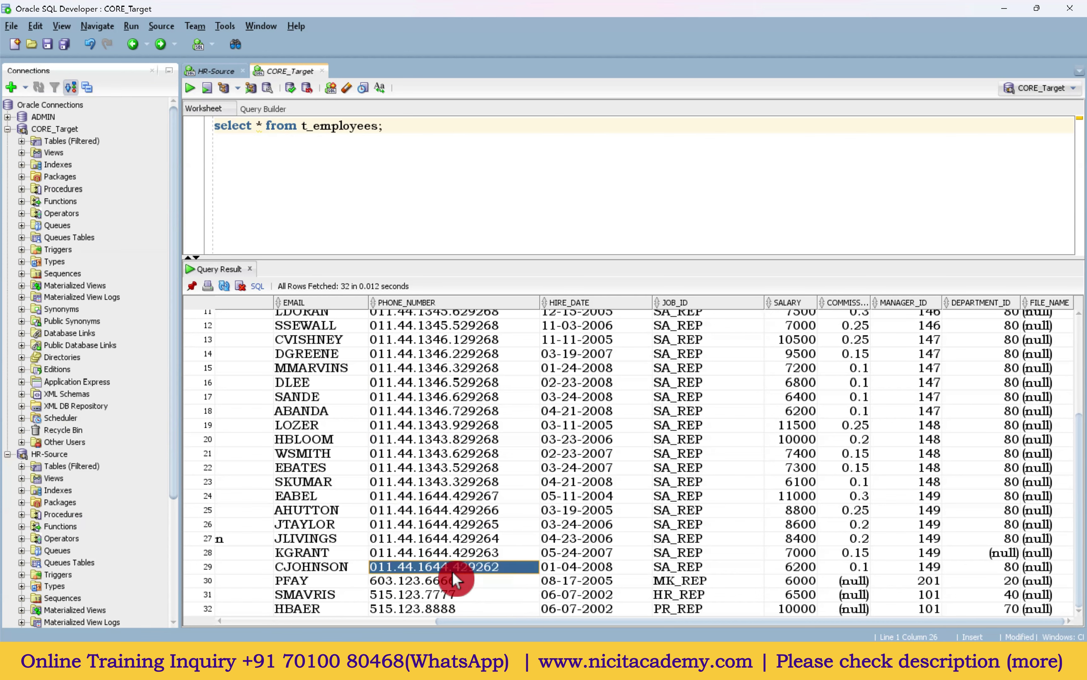
{"action": "key", "text": "ctrl+c"}
{"action": "key", "text": "alt+Tab"}
{"action": "key", "text": "ctrl+v"}
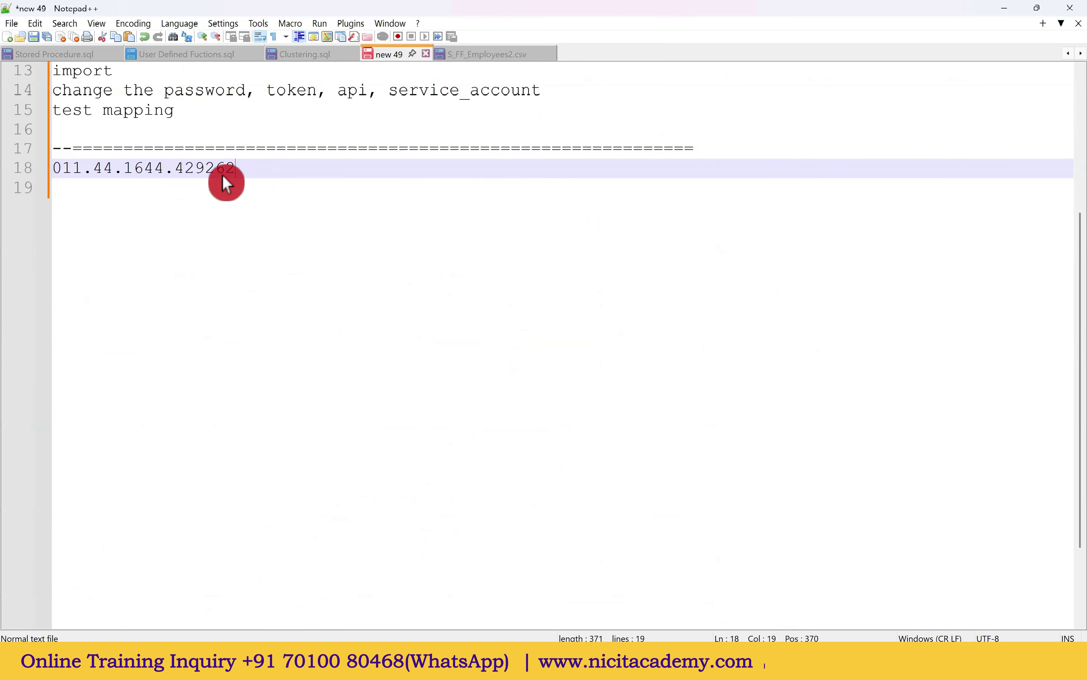
{"action": "left_click_drag", "start_coordinate": [243, 170], "coordinate": [36, 165]}
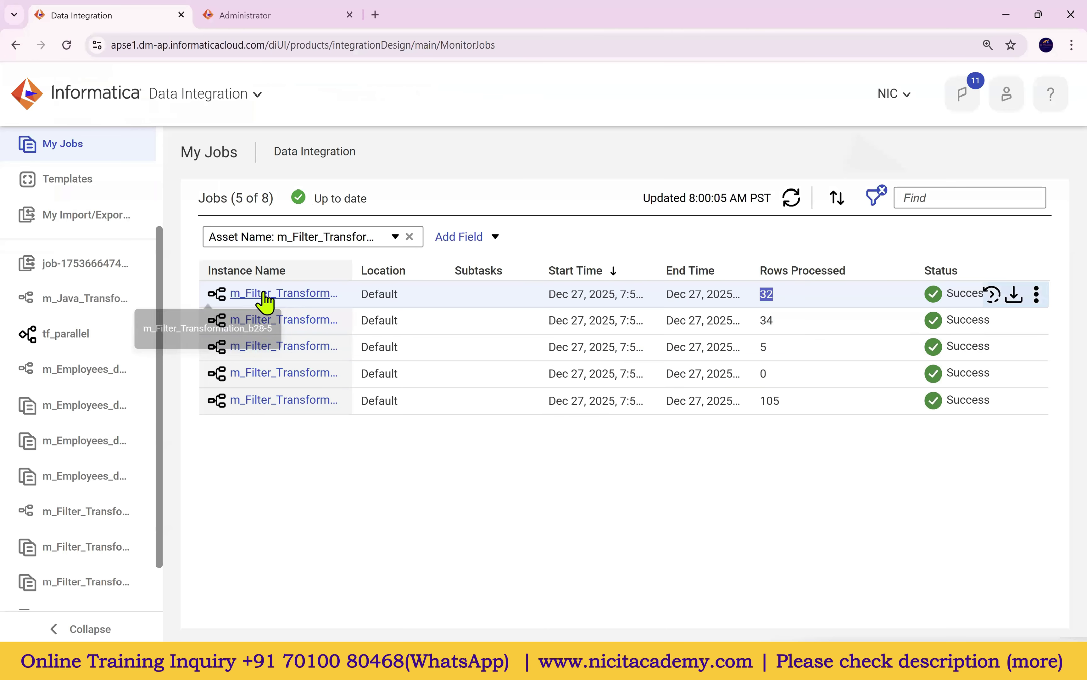
Step: Back in Informatica's m_Filter_Transformation_b28 mapping, extend the filter condition with AND LENGTH(PHONE_NUMBER)=18, ending with a further and
{"action": "left_click", "coordinate": [301, 296]}
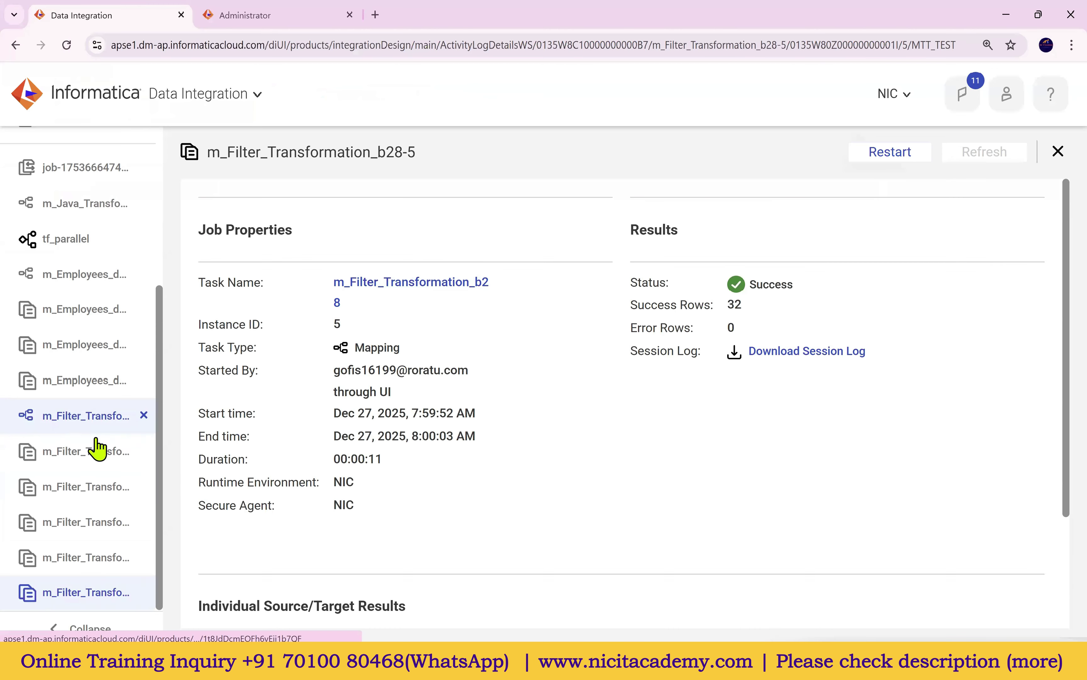
{"action": "left_click", "coordinate": [96, 440]}
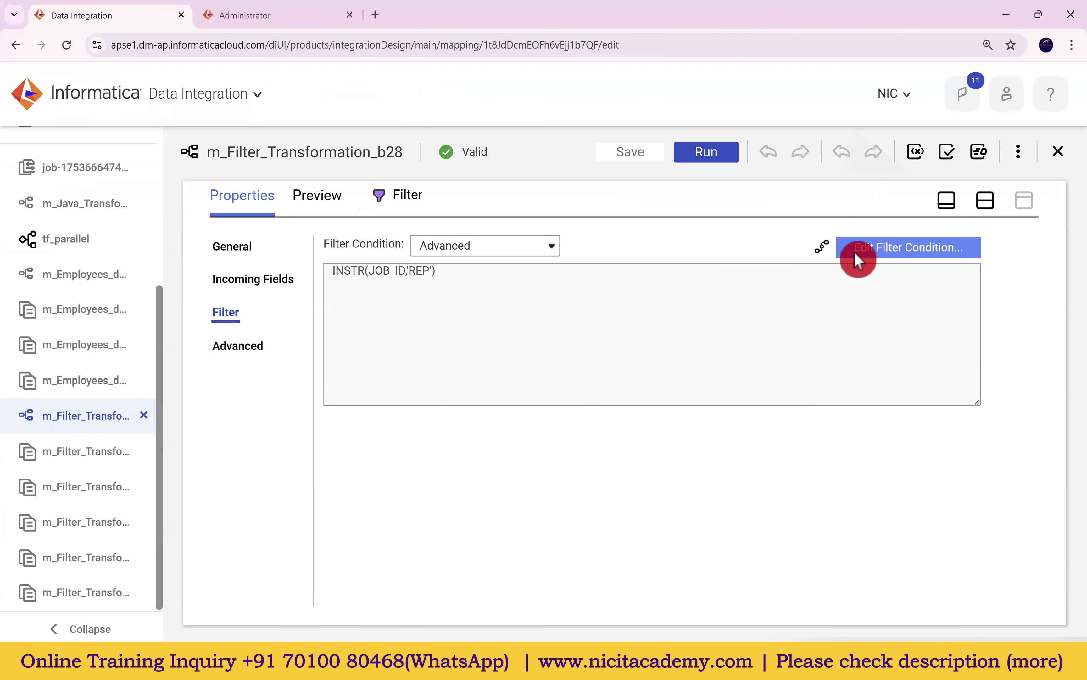
{"action": "left_click", "coordinate": [893, 252]}
{"action": "left_click_drag", "start_coordinate": [594, 221], "coordinate": [457, 216]}
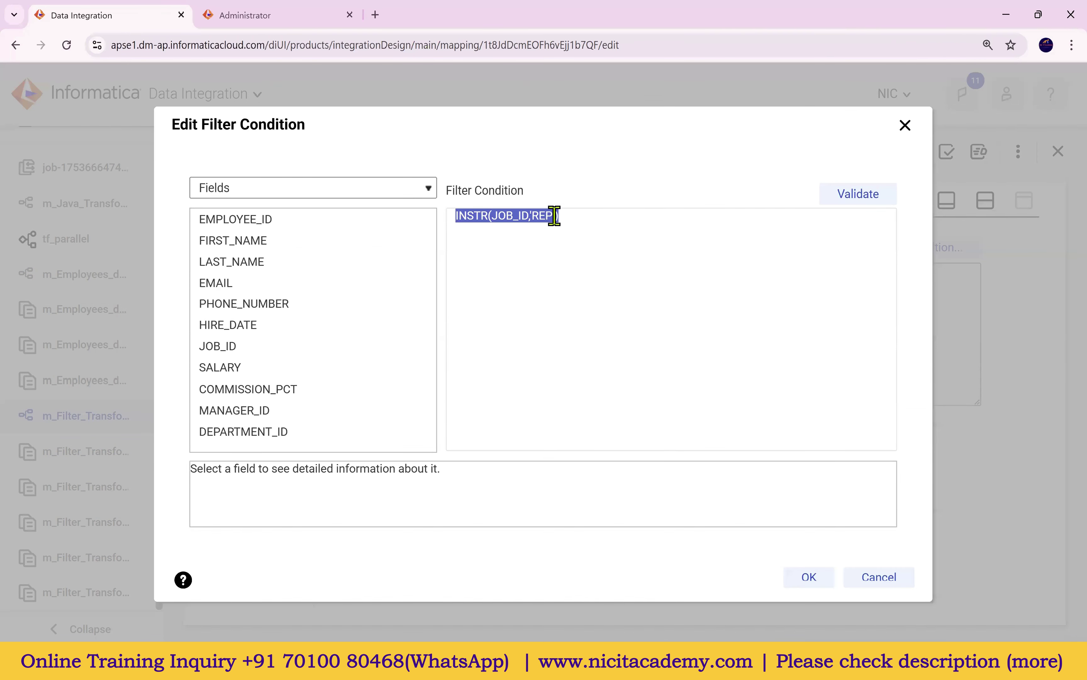
{"action": "left_click", "coordinate": [606, 229]}
{"action": "type", "text": "AND "}
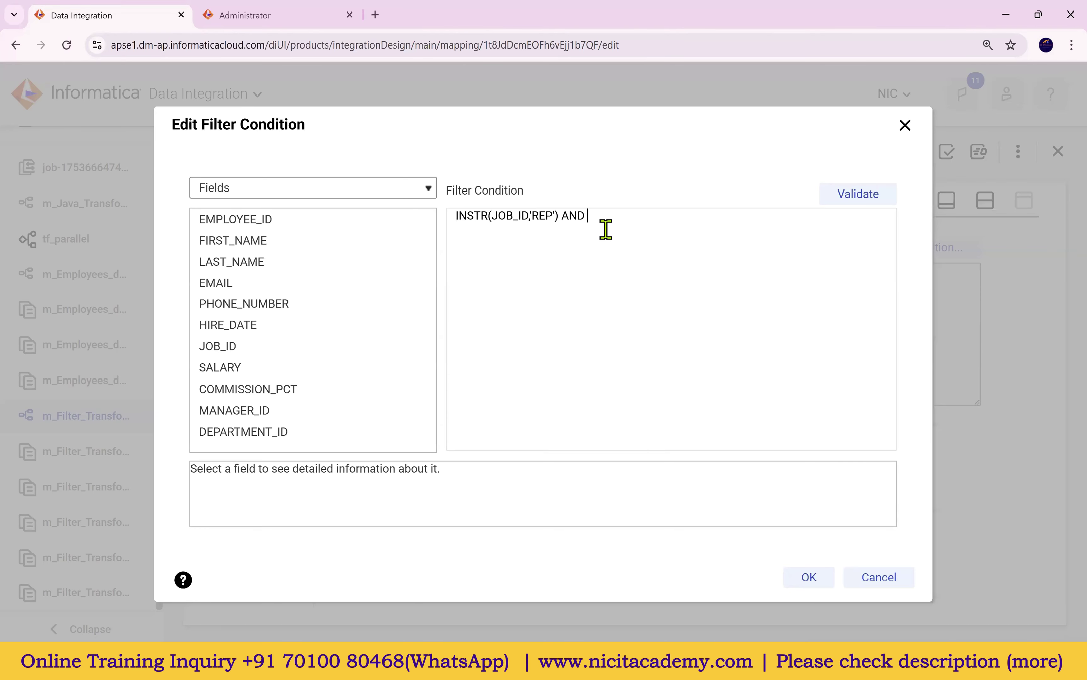
{"action": "type", "text": "LENGTH("}
{"action": "double_click", "coordinate": [243, 303]}
{"action": "type", "text": ")=18 and"}
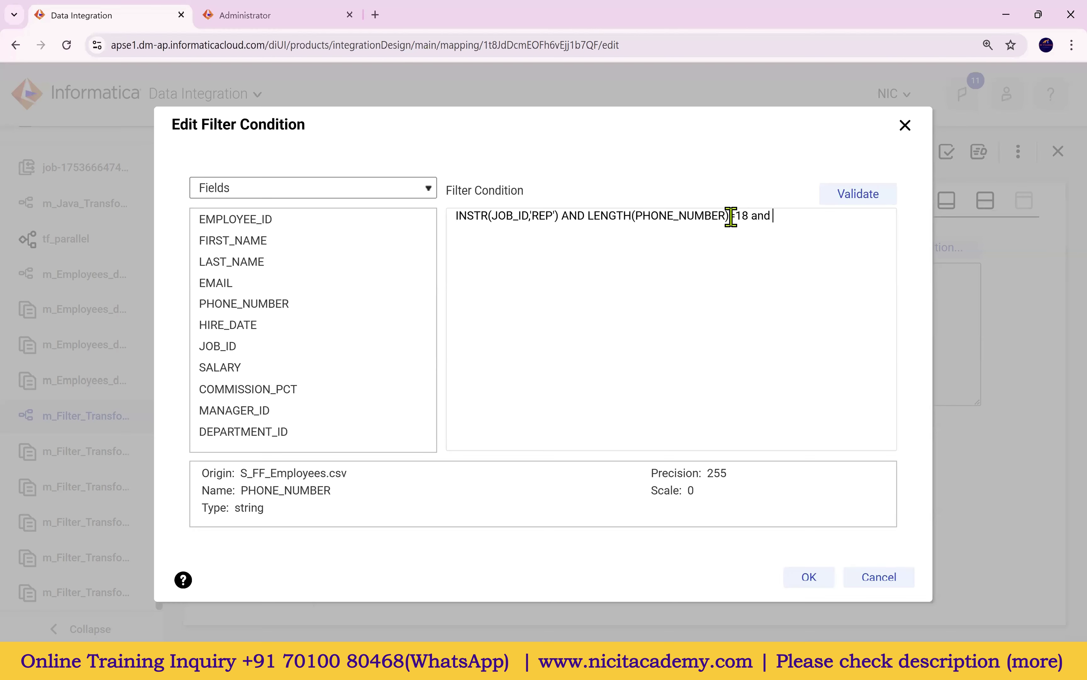
Step: Add extract(HIRE_DATE,'YYYY')=2005 to the end of the filter condition and validate the expression
{"action": "mouse_move", "coordinate": [346, 324]}
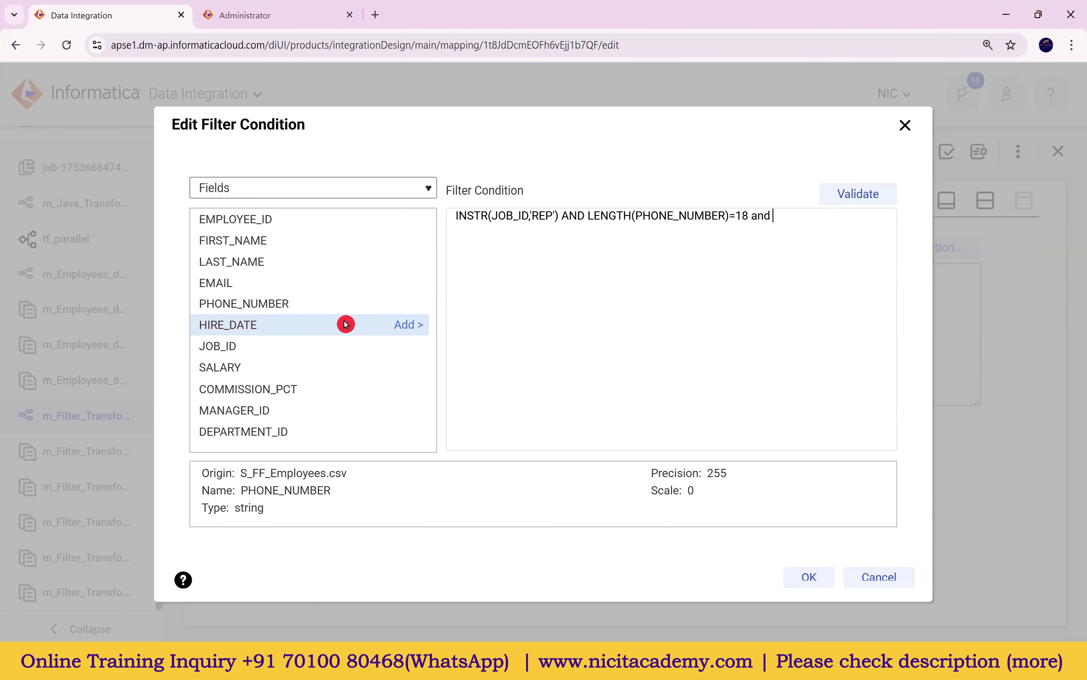
{"action": "left_click", "coordinate": [405, 327]}
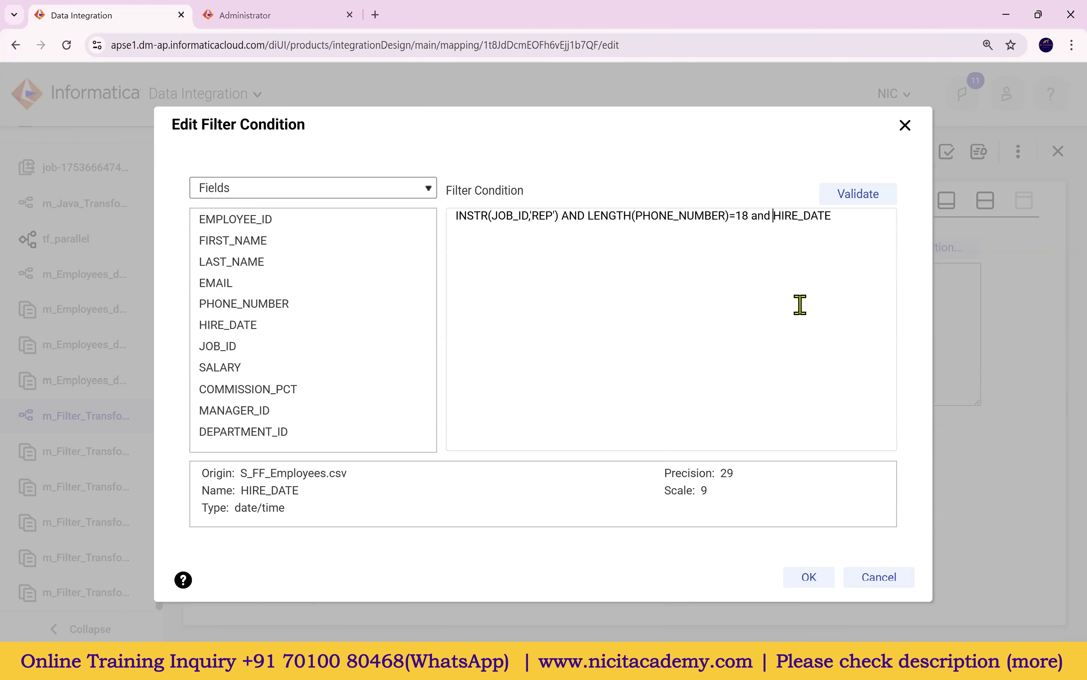
{"action": "type", "text": "E"}
{"action": "key", "text": "BackSpace"}
{"action": "type", "text": "etrac"}
{"action": "type", "text": "t("}
{"action": "left_click", "coordinate": [891, 253]}
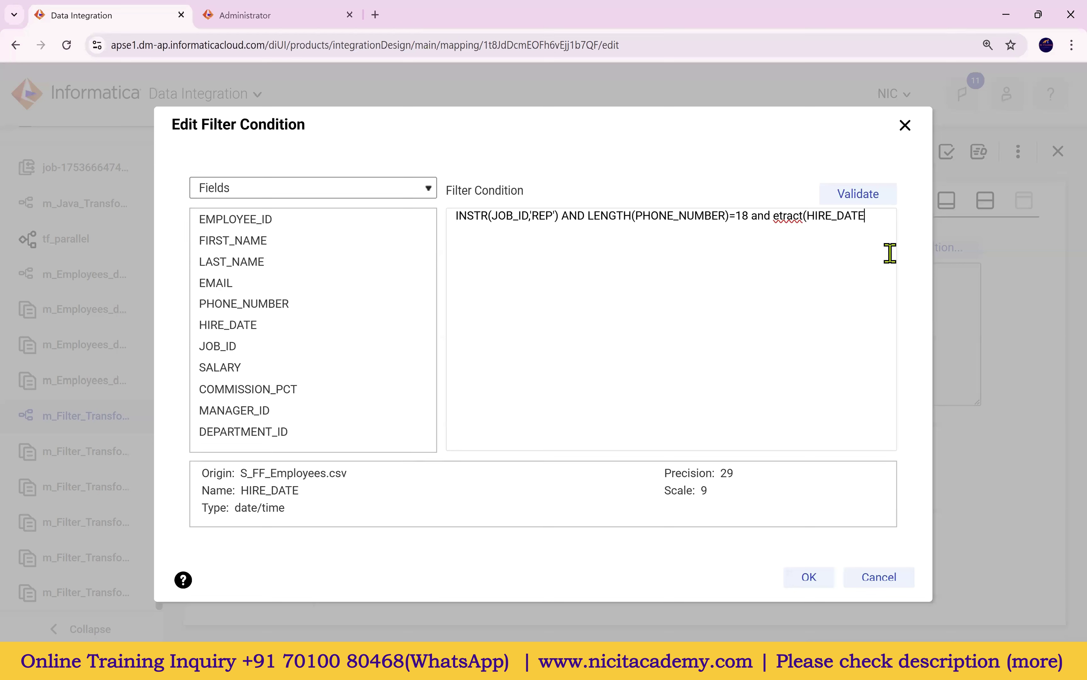
{"action": "type", "text": ",'"}
{"action": "type", "text": "YYYY"}
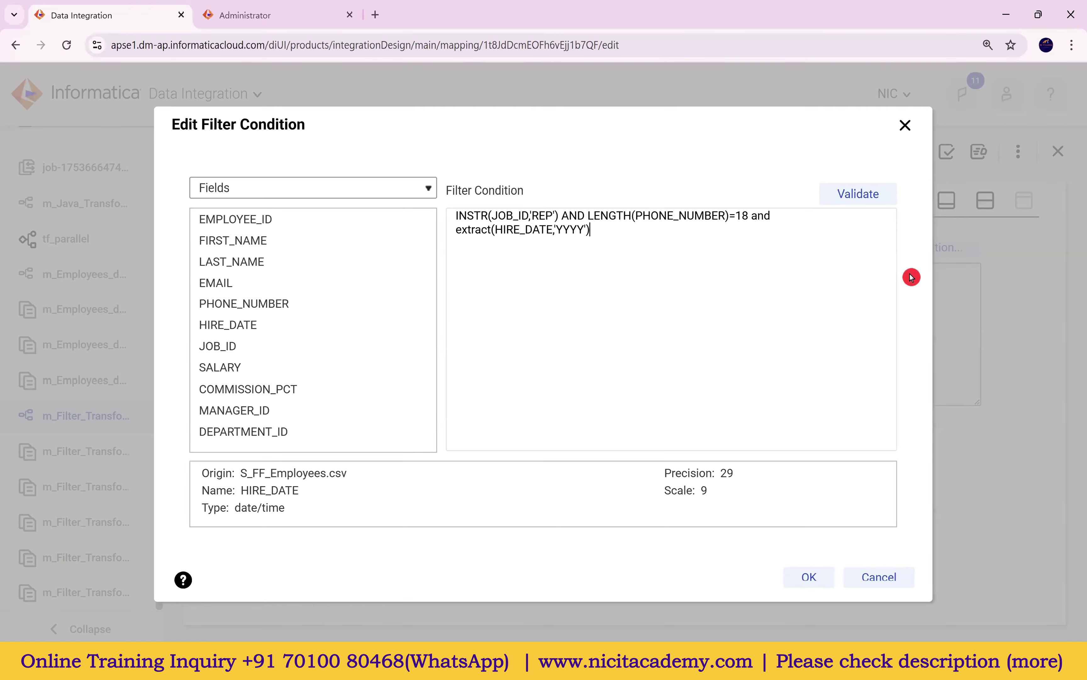
{"action": "type", "text": "')=2005"}
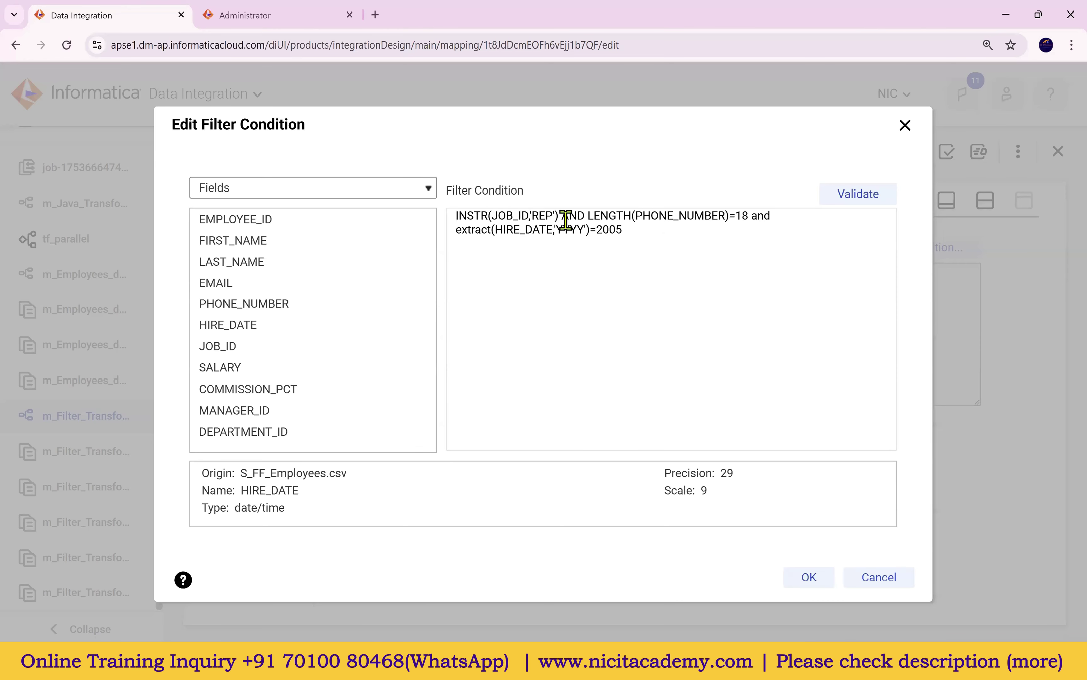
{"action": "left_click", "coordinate": [854, 197]}
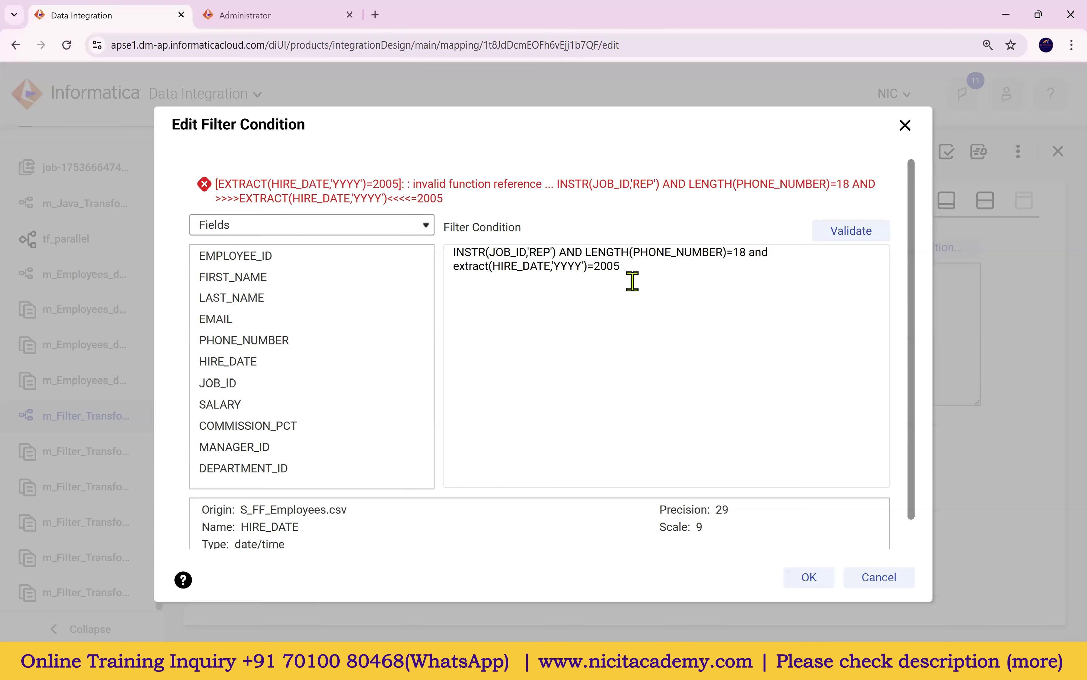
Step: Capitalise the second AND, change the date test to to_char(HIRE_DATE,'YYYY')='2005', and validate the filter condition
{"action": "left_click", "coordinate": [595, 267]}
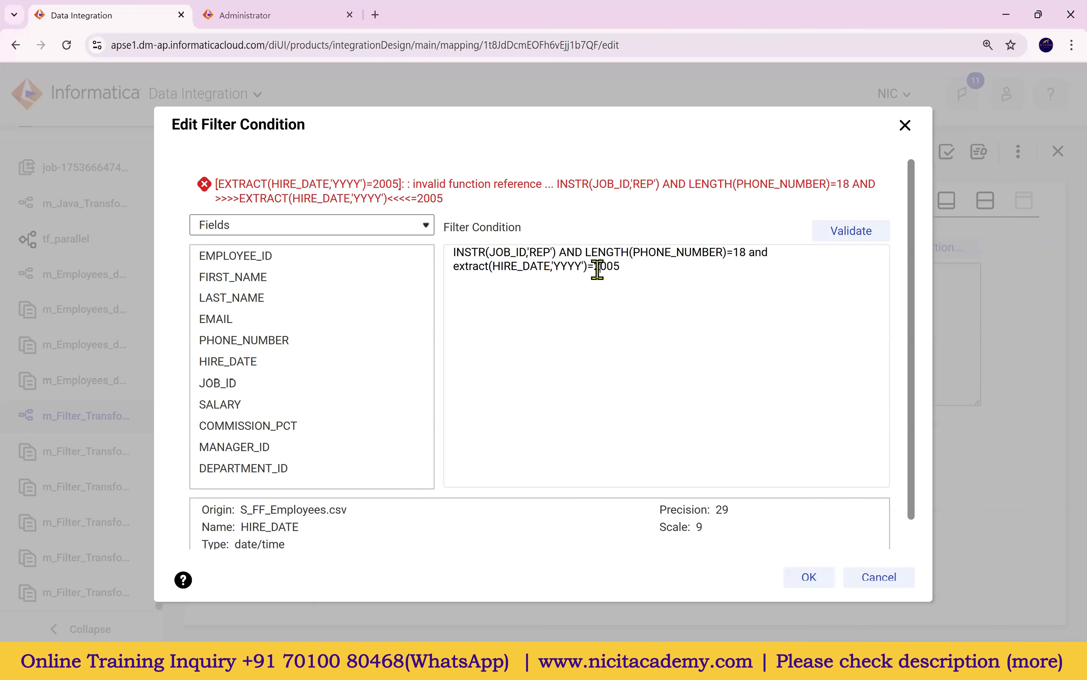
{"action": "double_click", "coordinate": [757, 252]}
{"action": "type", "text": "AND"}
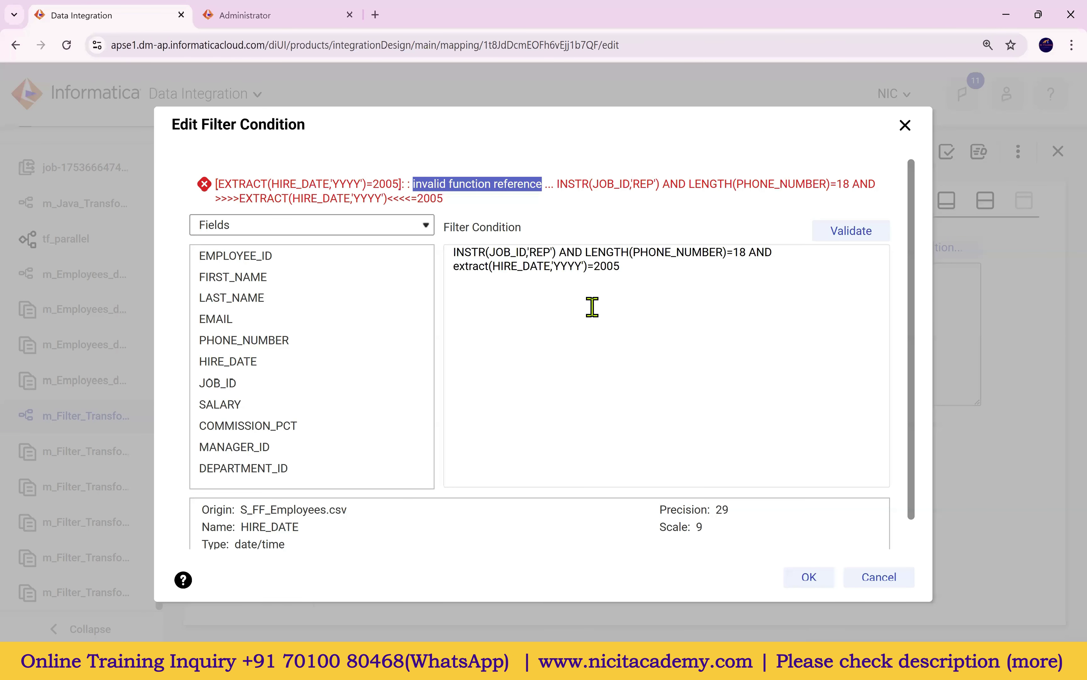
{"action": "double_click", "coordinate": [485, 266]}
{"action": "left_click", "coordinate": [291, 227]}
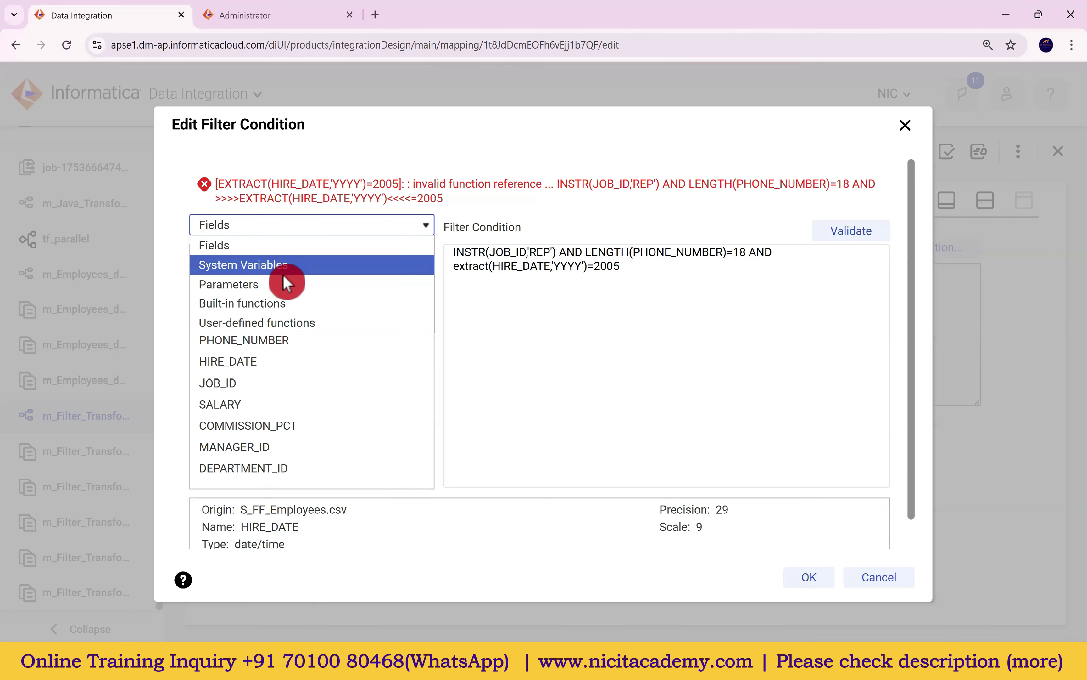
{"action": "left_click", "coordinate": [243, 303]}
{"action": "double_click", "coordinate": [485, 266]}
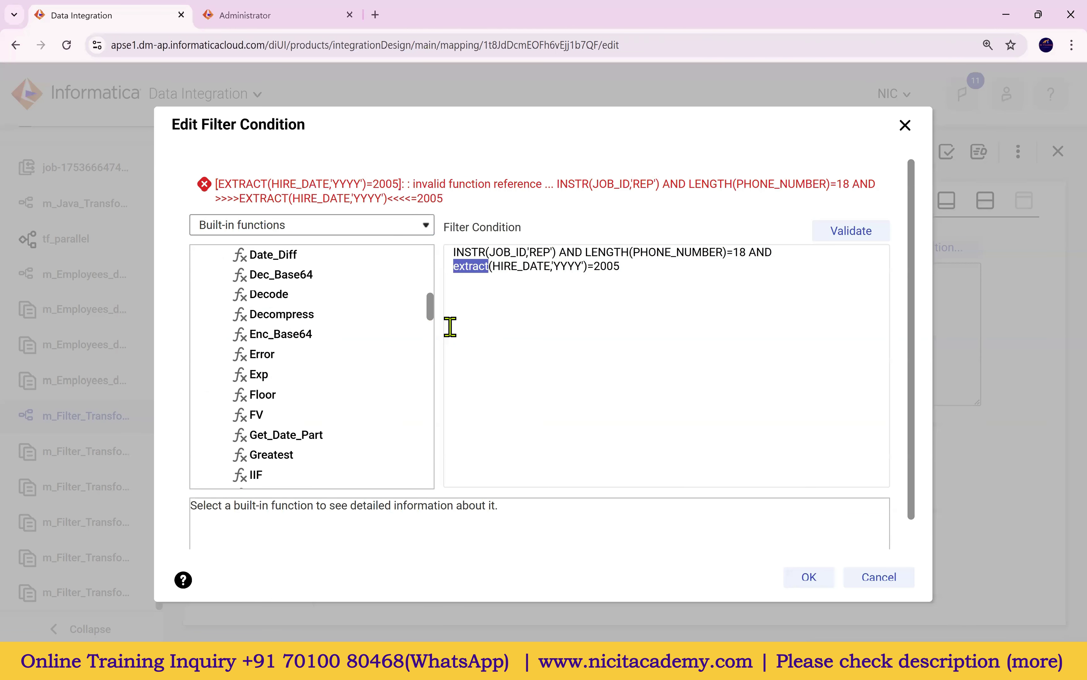
{"action": "type", "text": "to_char"}
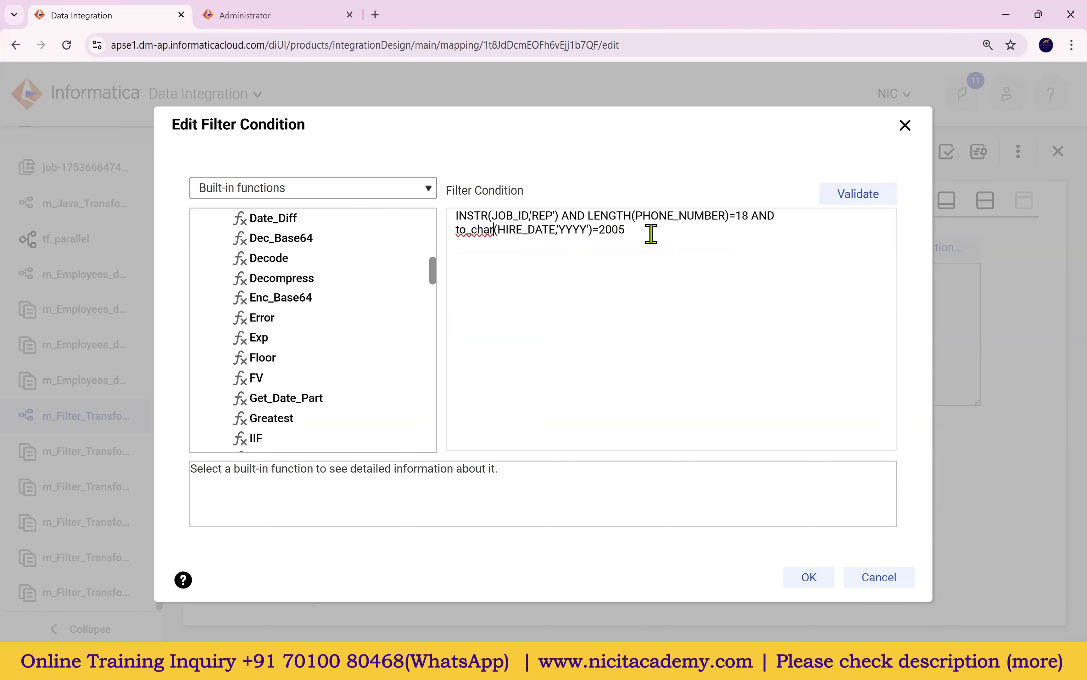
{"action": "type", "text": "'"}
{"action": "key", "text": "End"}
{"action": "type", "text": "'"}
{"action": "left_click", "coordinate": [858, 193]}
Step: Comment out the to_char test with --, add get_date_part(hire_date,'yyyy')=2005 on a new line, and validate the condition
{"action": "scroll", "coordinate": [333, 342], "scroll_direction": "down", "scroll_amount": 15}
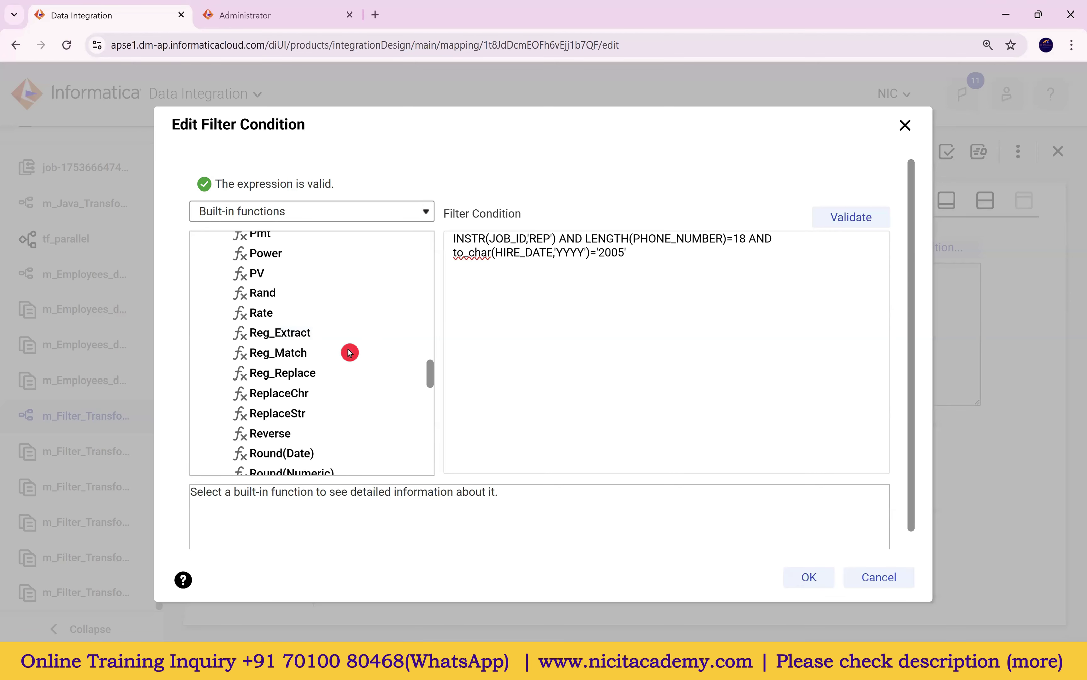
{"action": "scroll", "coordinate": [353, 357], "scroll_direction": "down", "scroll_amount": 5}
{"action": "scroll", "coordinate": [333, 409], "scroll_direction": "down", "scroll_amount": 3}
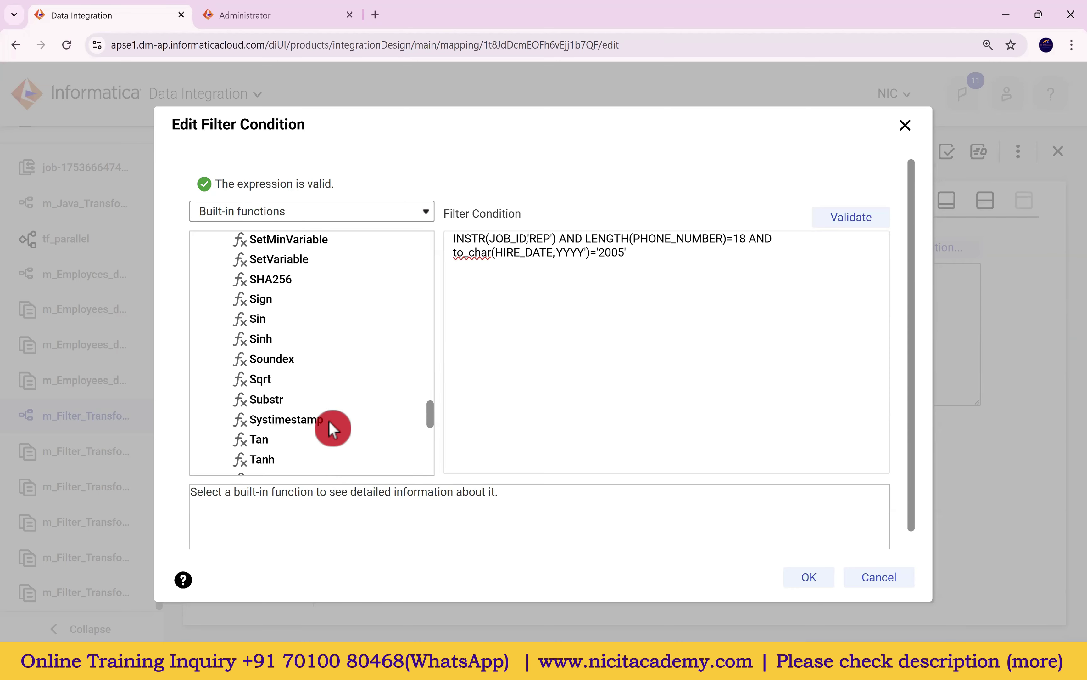
{"action": "scroll", "coordinate": [333, 424], "scroll_direction": "down", "scroll_amount": 5}
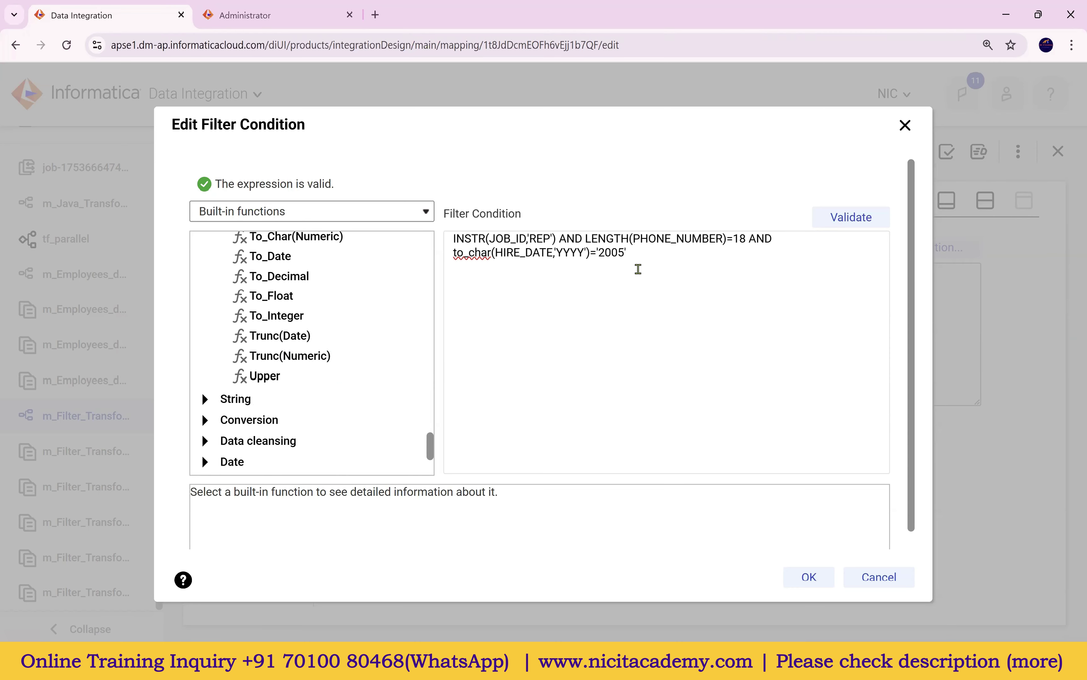
{"action": "left_click_drag", "start_coordinate": [628, 253], "coordinate": [446, 258]}
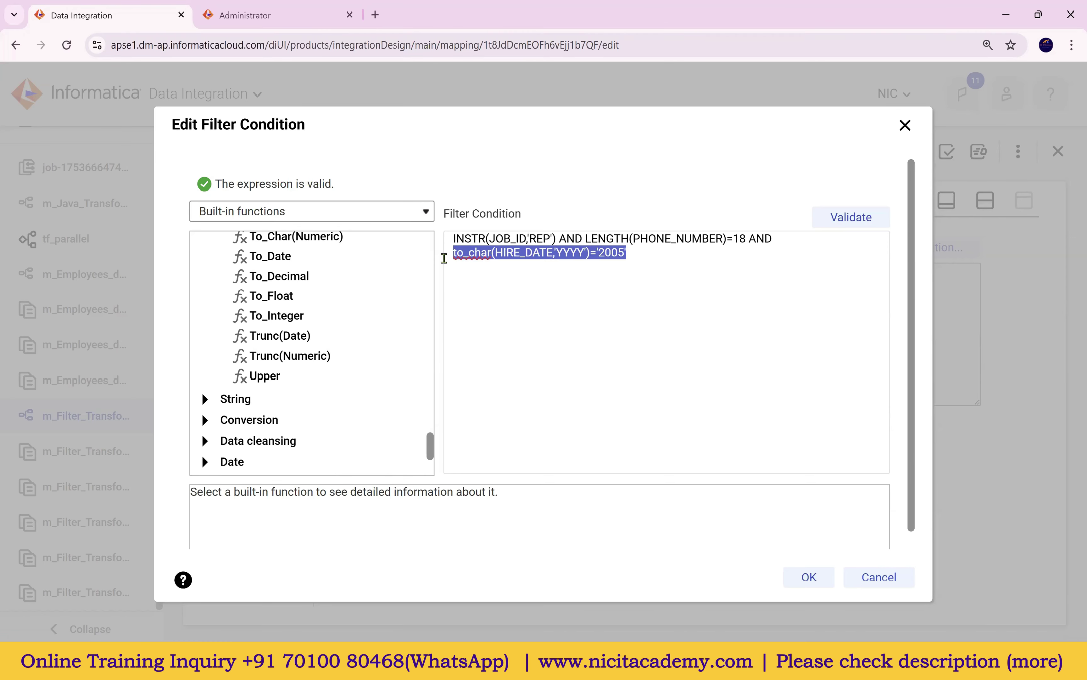
{"action": "left_click", "coordinate": [461, 266]}
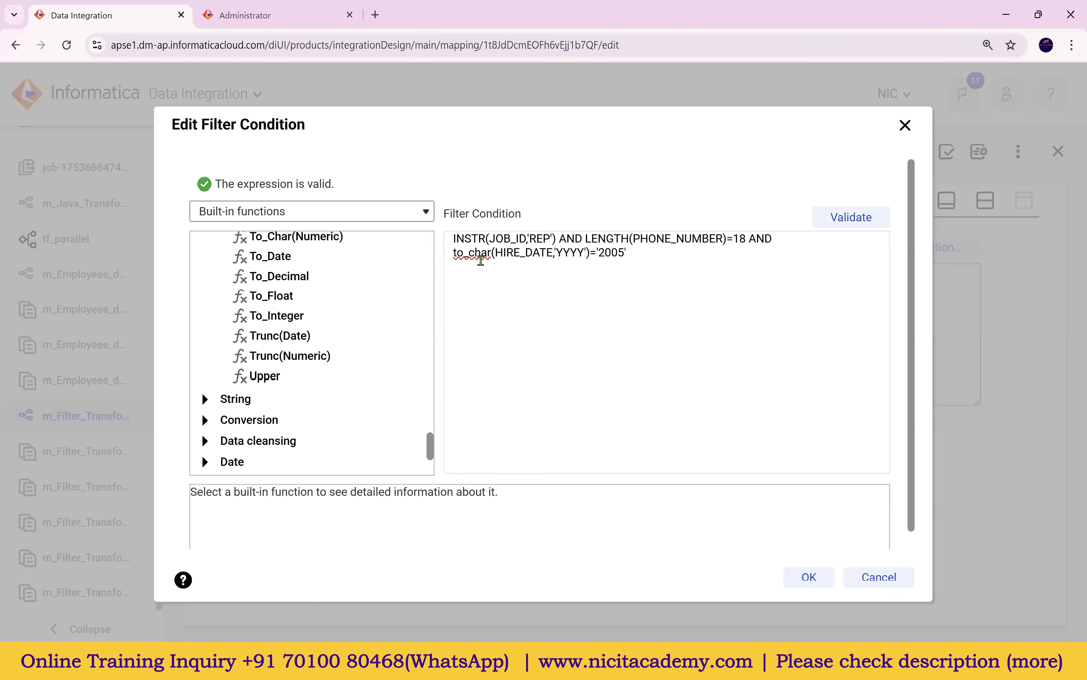
{"action": "type", "text": "--"}
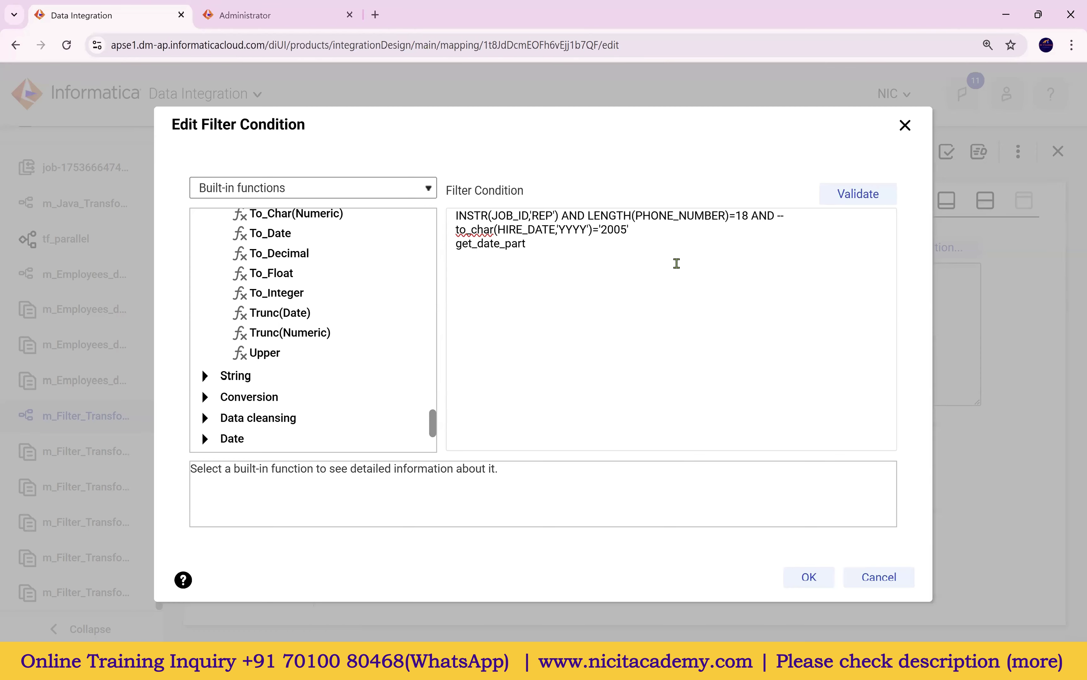
{"action": "type", "text": "hire_date,'"}
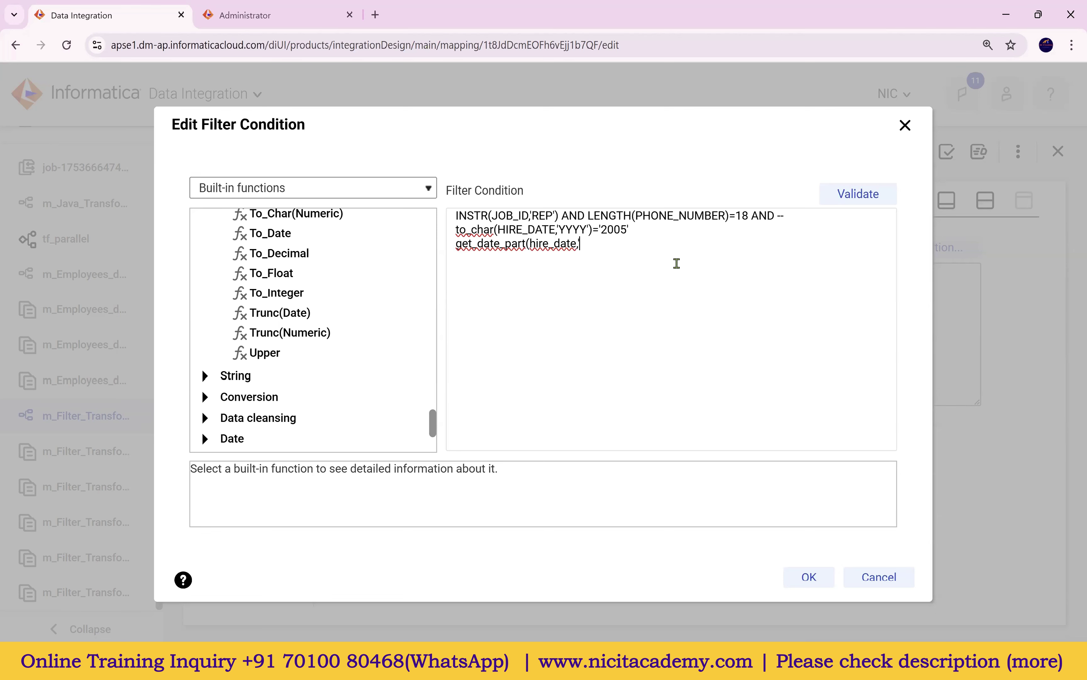
{"action": "type", "text": "yyyy')=2005"}
{"action": "left_click", "coordinate": [858, 194]}
Step: Accept the get_date_part filter condition, save the mapping and run it in the NIC runtime environment
{"action": "left_click_drag", "start_coordinate": [627, 252], "coordinate": [423, 256]}
{"action": "left_click_drag", "start_coordinate": [775, 239], "coordinate": [789, 242]}
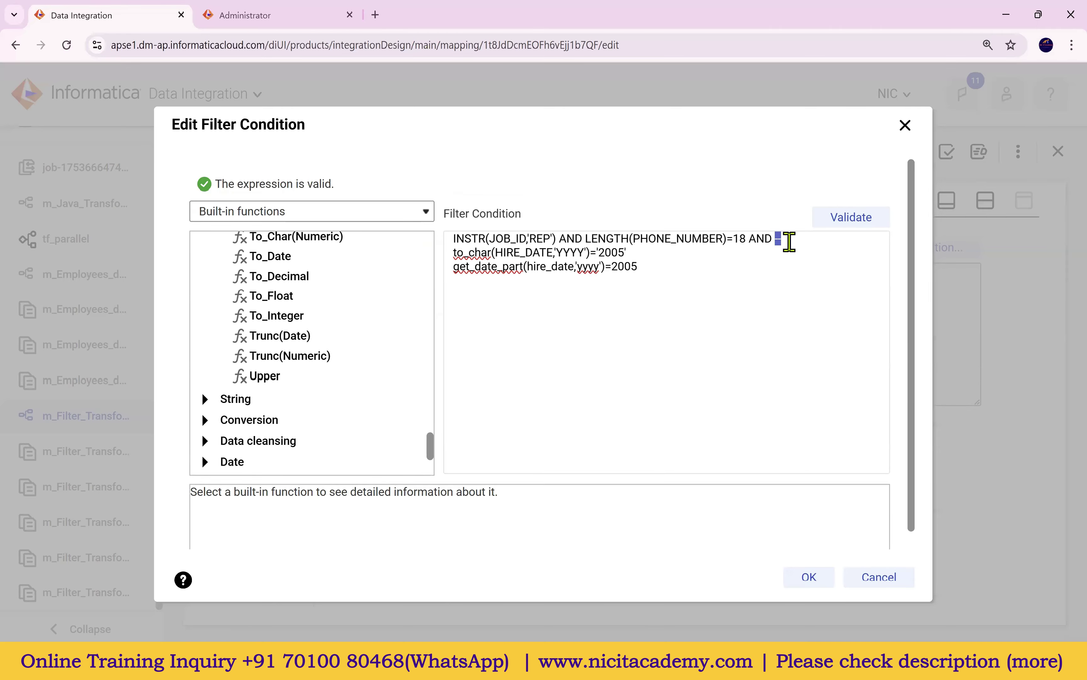
{"action": "left_click_drag", "start_coordinate": [655, 247], "coordinate": [439, 250]}
{"action": "left_click", "coordinate": [793, 575]}
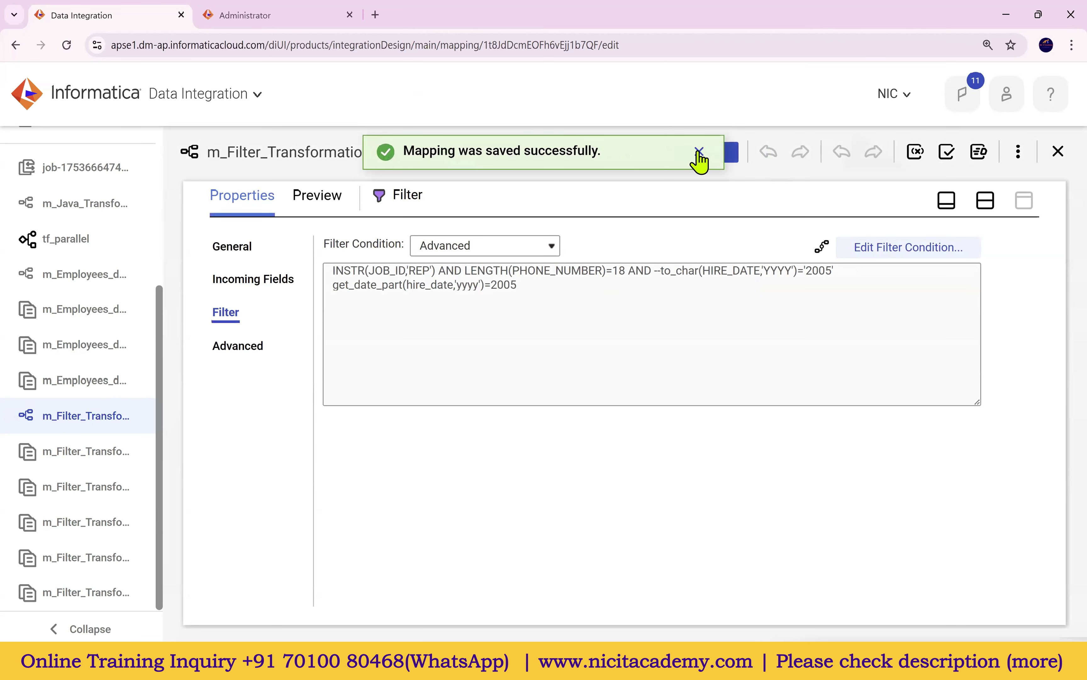
{"action": "left_click", "coordinate": [714, 155]}
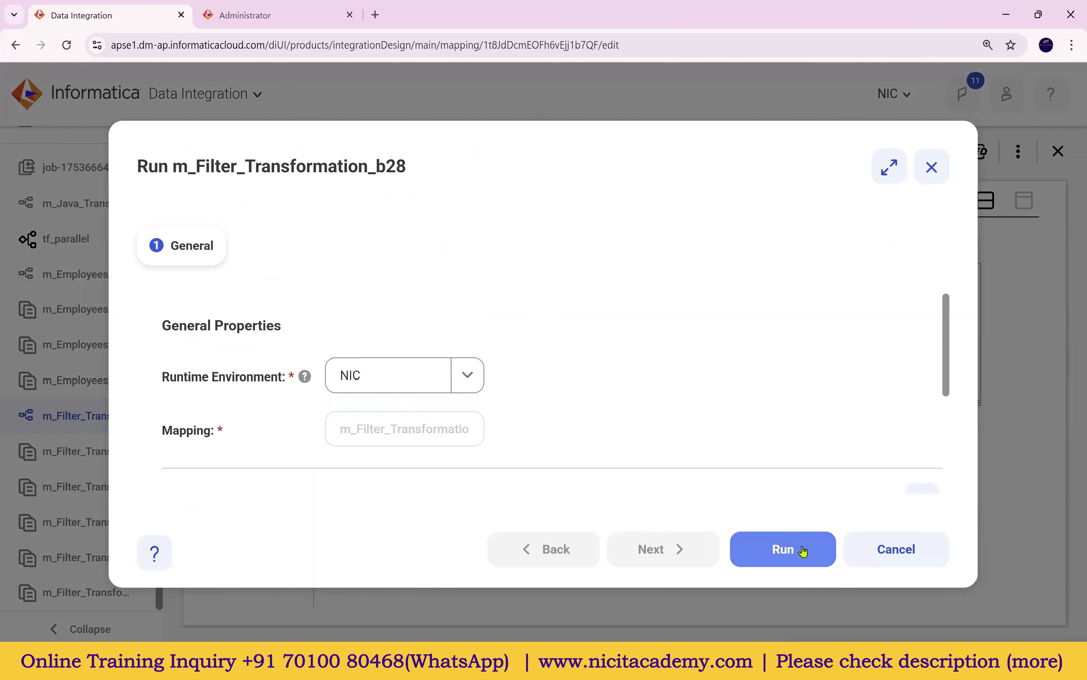
{"action": "left_click", "coordinate": [800, 549]}
{"action": "left_click_drag", "start_coordinate": [333, 285], "coordinate": [402, 293]}
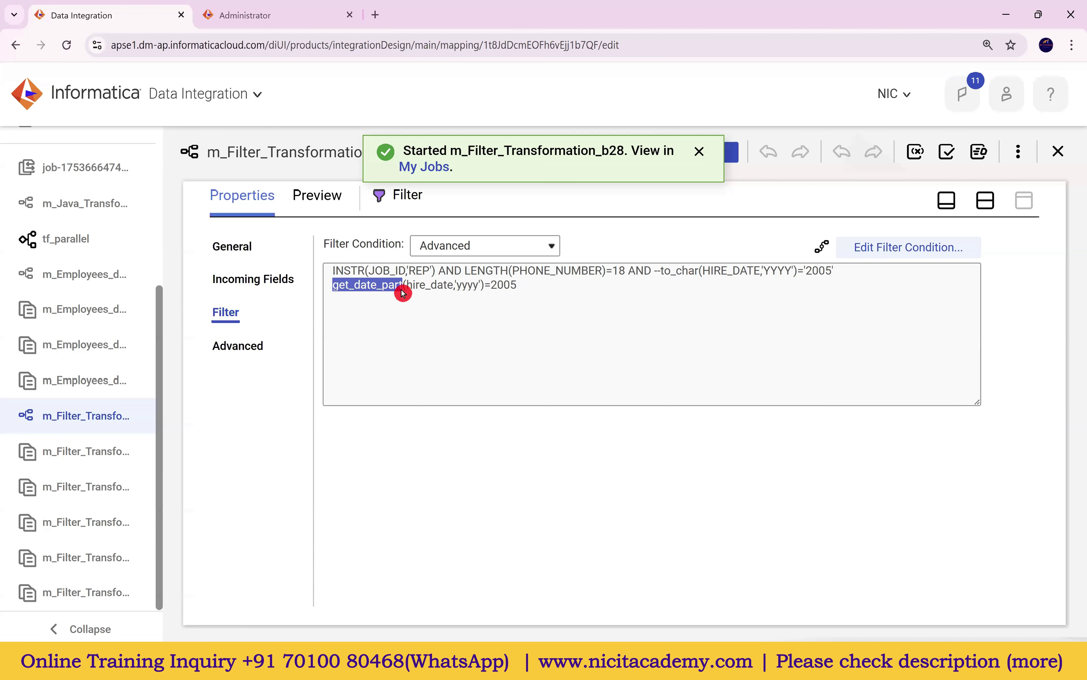
{"action": "left_click_drag", "start_coordinate": [661, 272], "coordinate": [701, 277]}
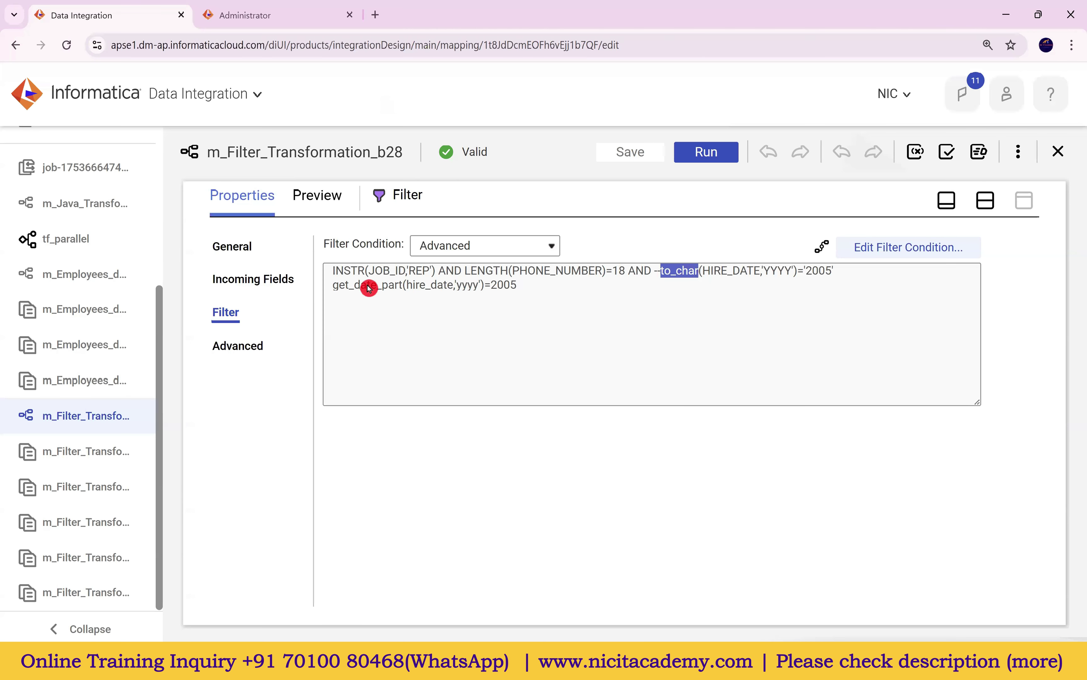
{"action": "left_click_drag", "start_coordinate": [334, 288], "coordinate": [481, 286]}
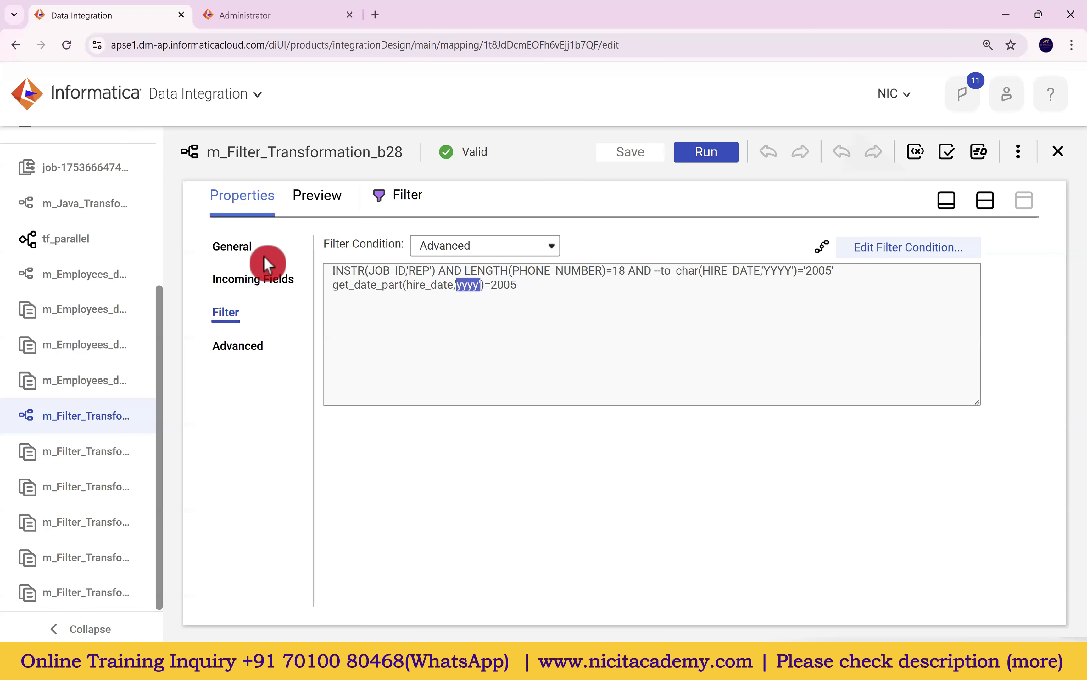
{"action": "left_click_drag", "start_coordinate": [334, 288], "coordinate": [403, 289]}
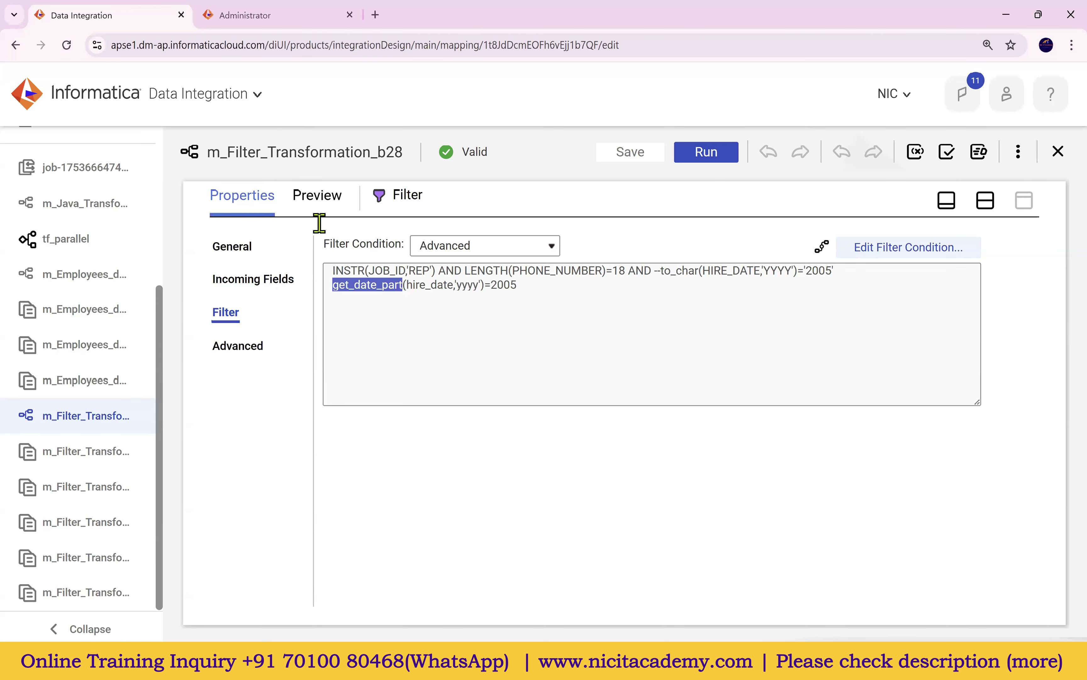
Step: Switch to SQL Developer, rerun select * from t_employees; and examine the PHONE_NUMBER, JOB_ID and HIRE_DATE columns of the loaded rows
{"action": "key", "text": "alt+Tab"}
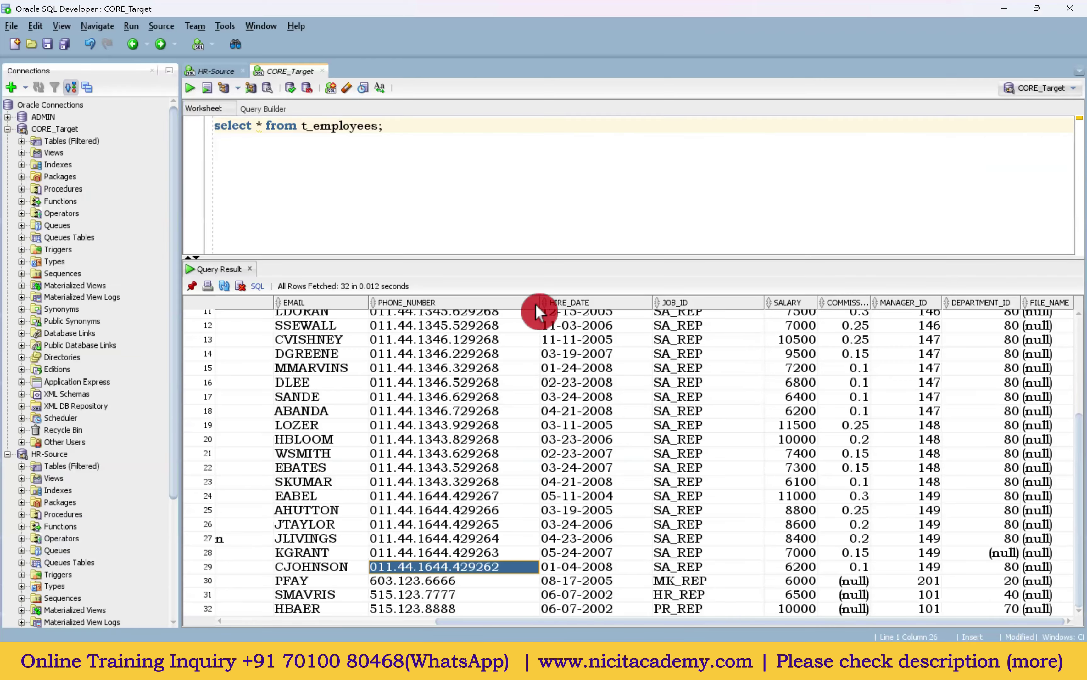
{"action": "left_click_drag", "start_coordinate": [390, 133], "coordinate": [213, 130]}
{"action": "left_click", "coordinate": [200, 95]}
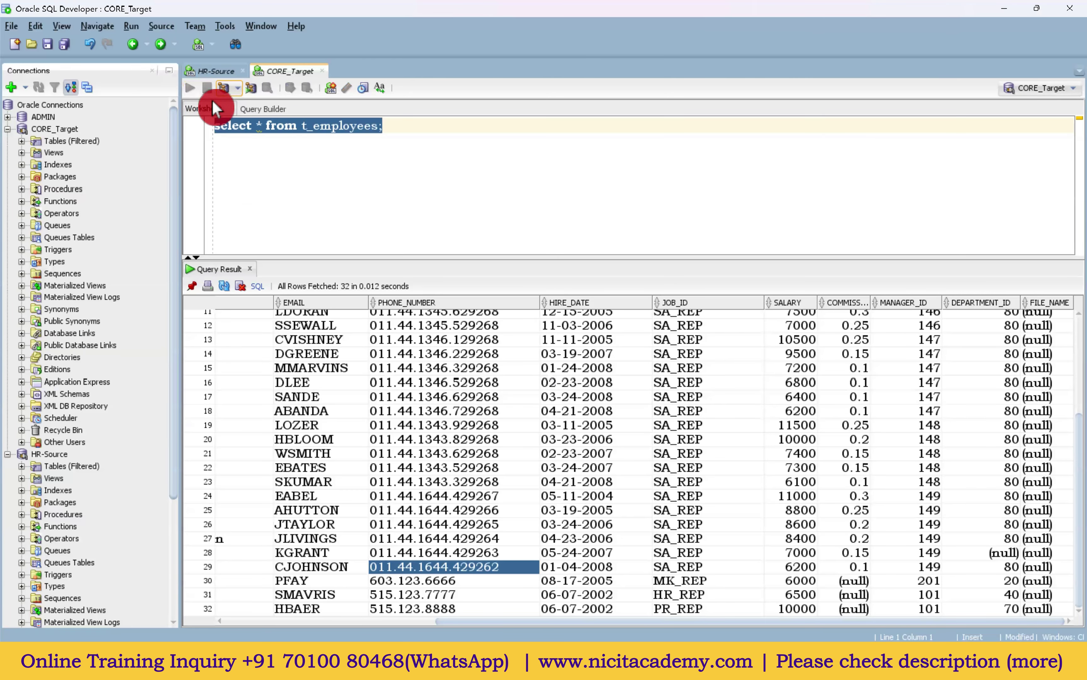
{"action": "left_click_drag", "start_coordinate": [728, 317], "coordinate": [741, 416]}
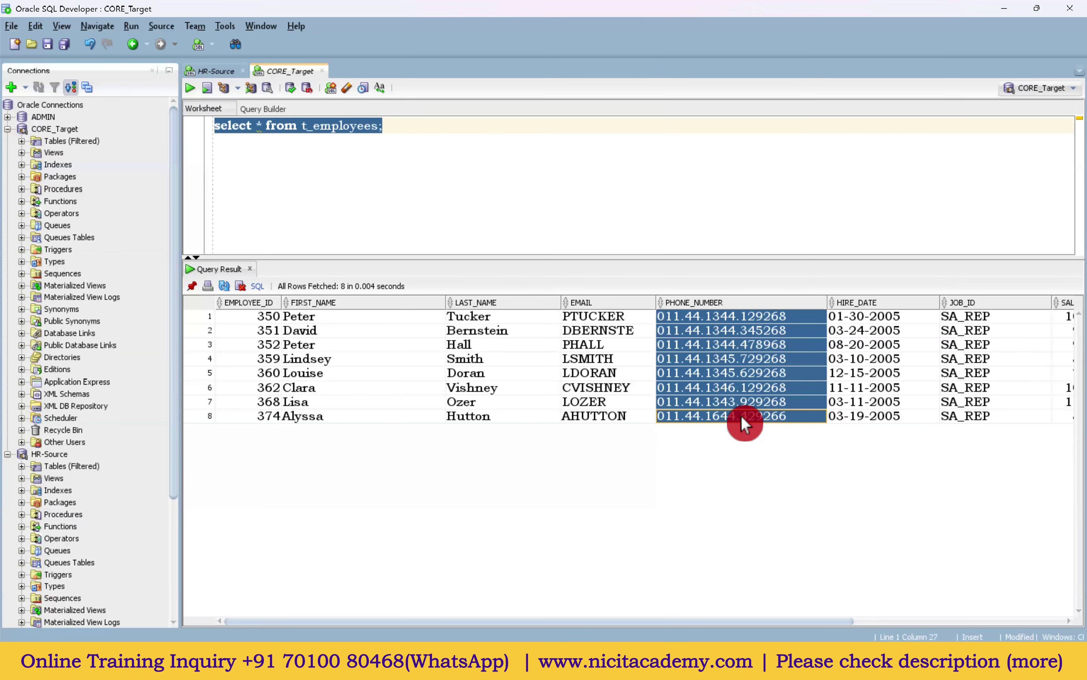
{"action": "left_click_drag", "start_coordinate": [966, 317], "coordinate": [957, 413]}
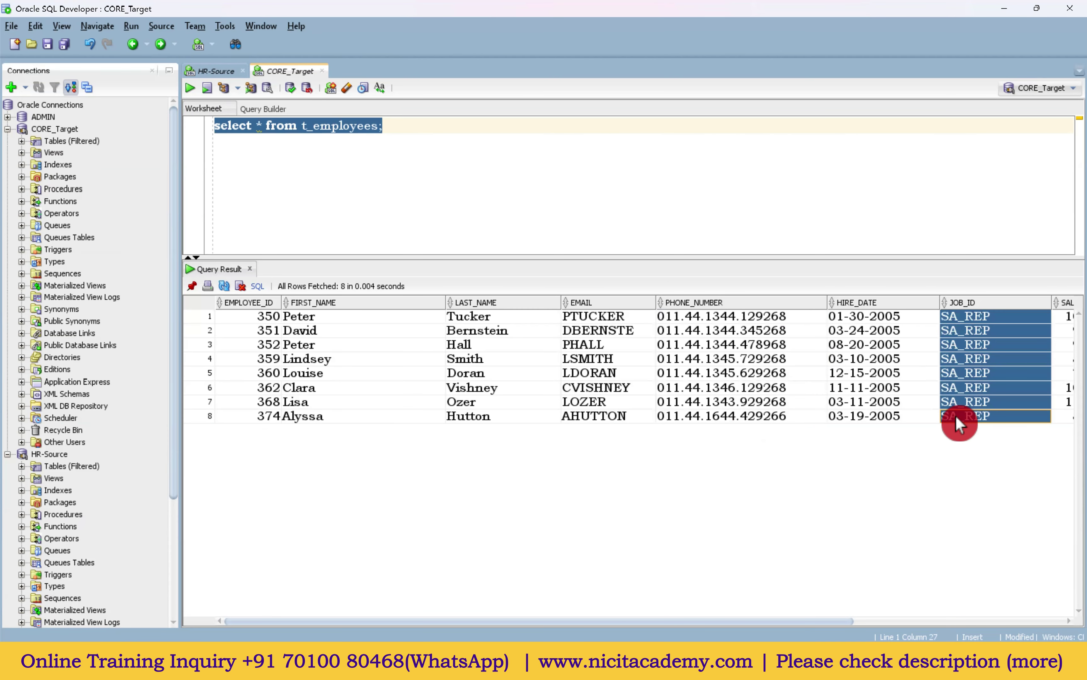
{"action": "left_click_drag", "start_coordinate": [865, 330], "coordinate": [890, 444]}
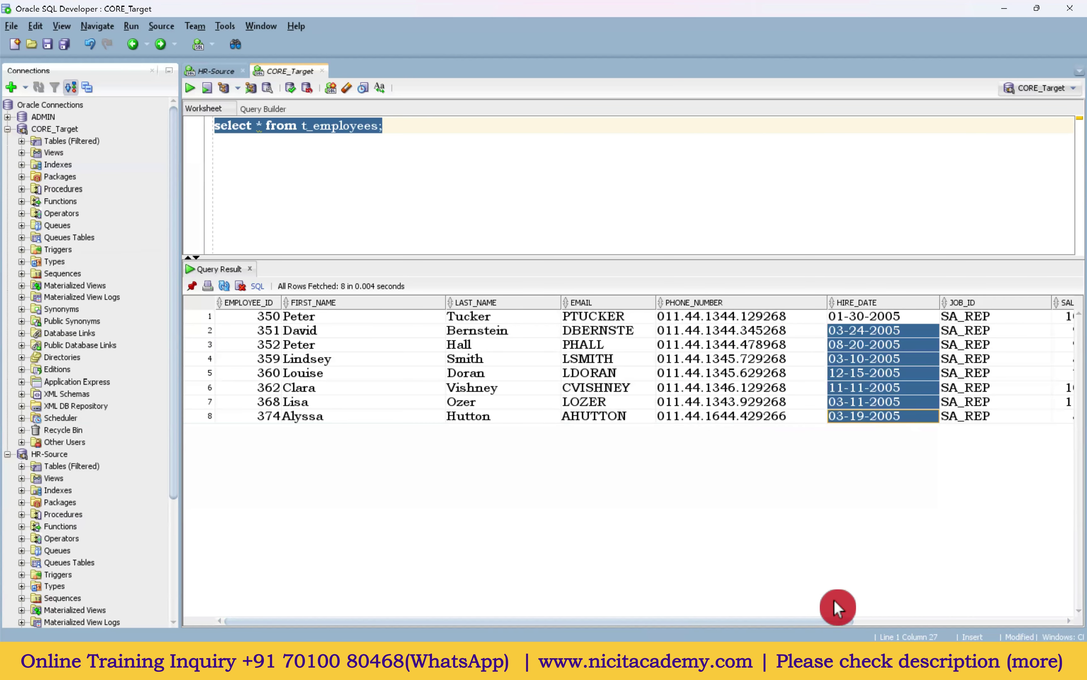
{"action": "scroll", "coordinate": [828, 625], "scroll_direction": "right", "scroll_amount": 5}
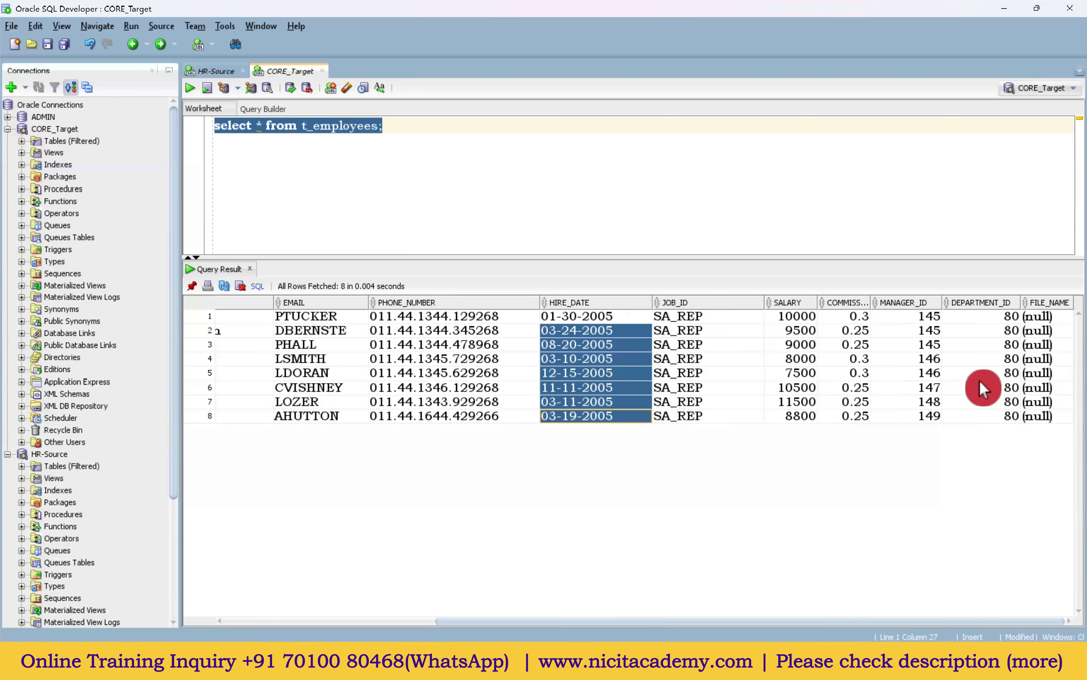
Step: Switch to Paint and add the text 30,60 in the blank area beside the Filter Transformation diagram
{"action": "key", "text": "alt+Tab"}
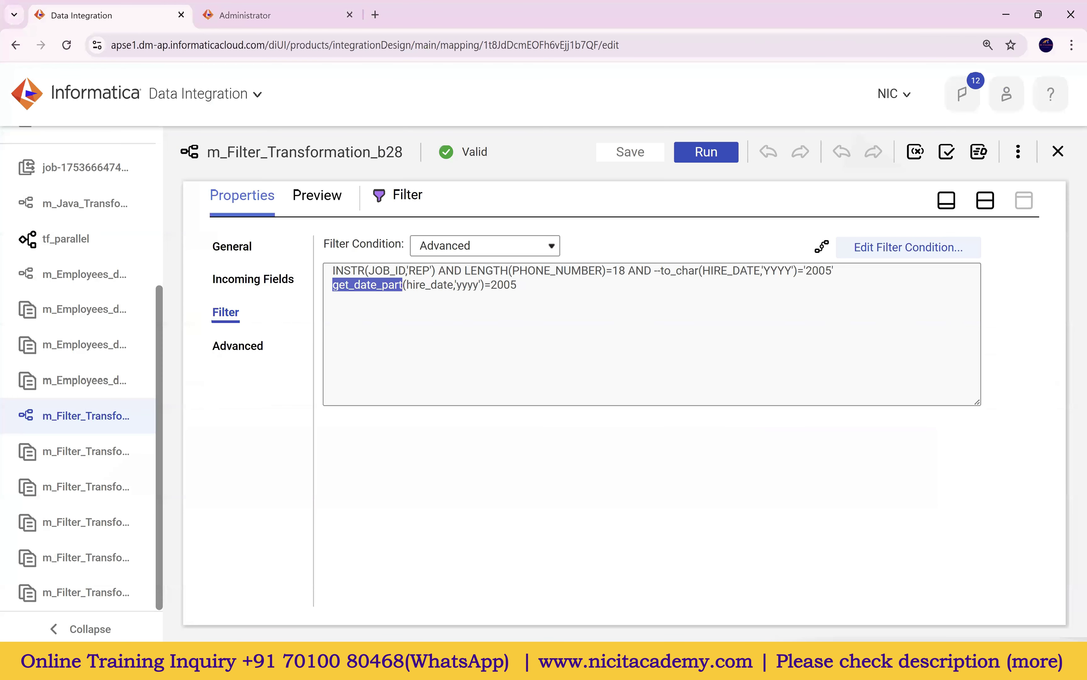
{"action": "left_click", "coordinate": [692, 555]}
{"action": "left_click", "coordinate": [741, 385]}
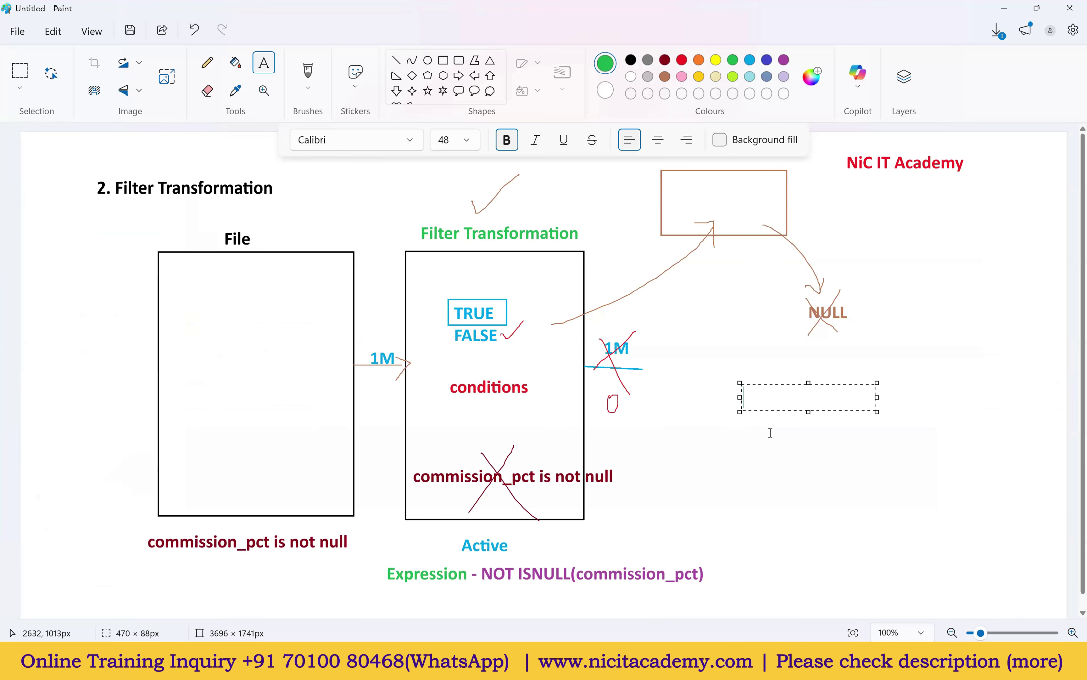
{"action": "type", "text": "10"}
{"action": "type", "text": ","}
{"action": "key", "text": "BackSpace"}
{"action": "key", "text": "BackSpace"}
{"action": "key", "text": "BackSpace"}
{"action": "type", "text": "30,60"}
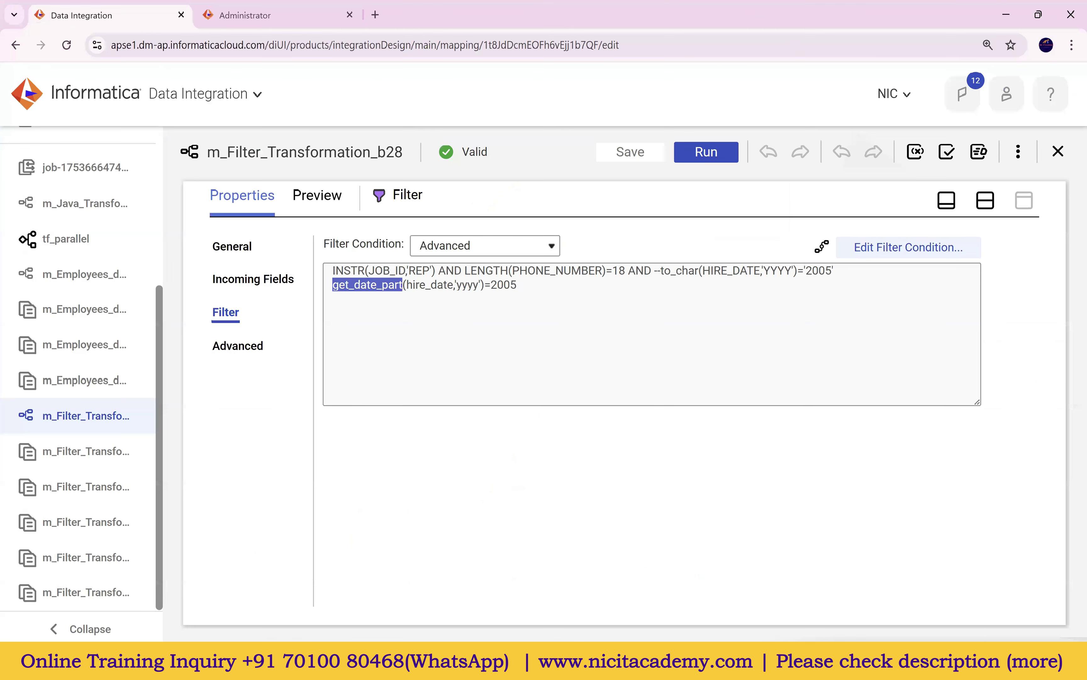
Step: Back in Informatica, replace the mapping's filter condition with DEPARTMENT_ID IN (30,60,90) and validate it
{"action": "left_click", "coordinate": [519, 289]}
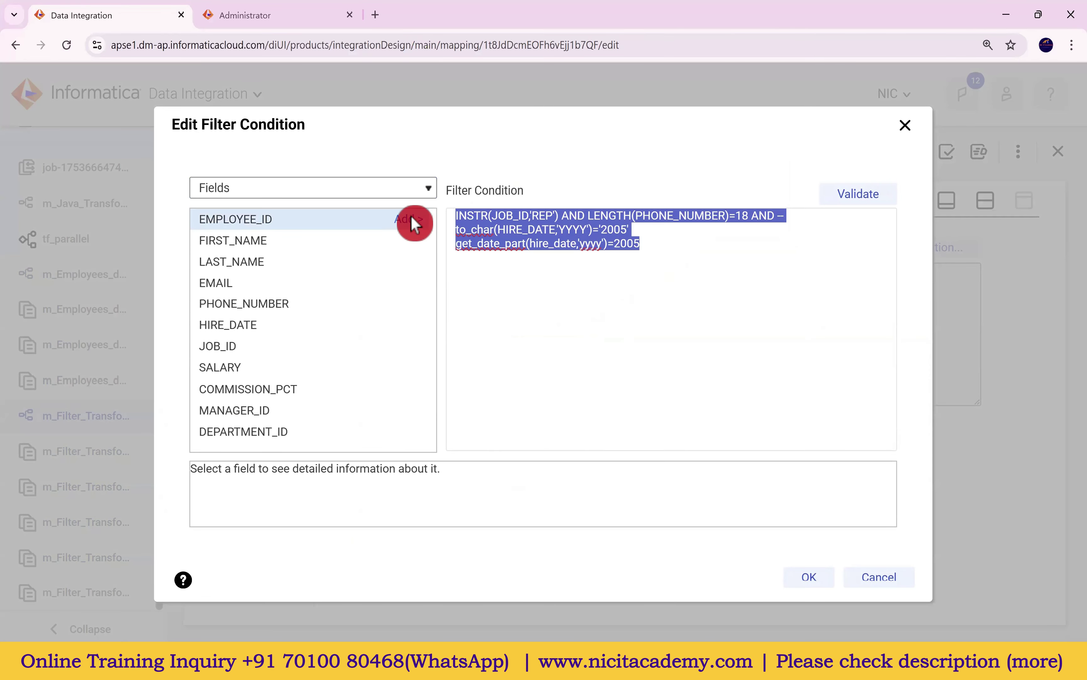
{"action": "left_click", "coordinate": [409, 431]}
{"action": "type", "text": "ID I"}
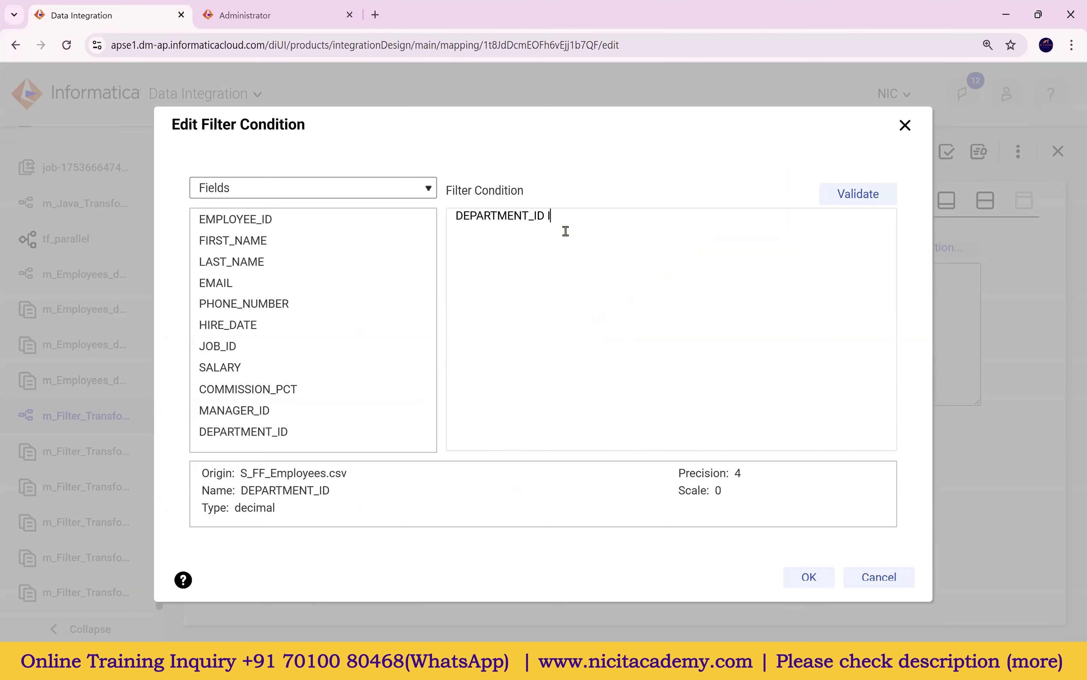
{"action": "type", "text": "N ('30','60','90'"}
{"action": "type", "text": ")"}
{"action": "key", "text": "ctrl+a"}
{"action": "type", "text": "DEPARTMENT_ID IN ('30','60','90')"}
{"action": "key", "text": "ctrl+z"}
{"action": "key", "text": "ctrl+z"}
{"action": "key", "text": "ctrl+z"}
{"action": "key", "text": "ctrl+z"}
{"action": "key", "text": "ctrl+z"}
{"action": "left_click", "coordinate": [871, 196]}
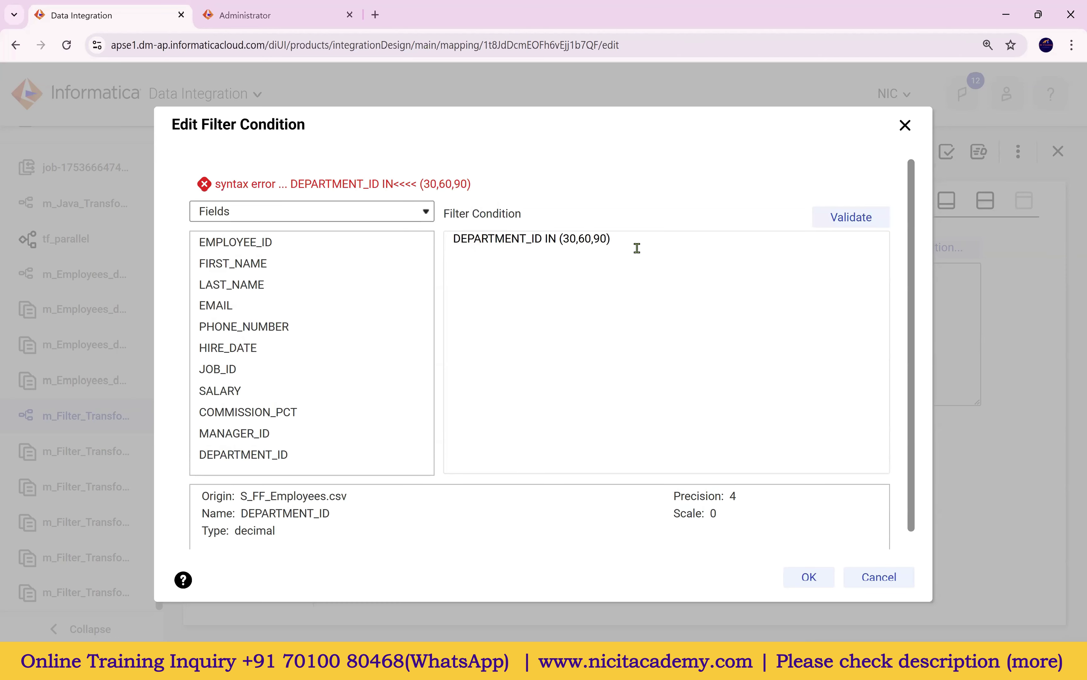
{"action": "left_click_drag", "start_coordinate": [636, 245], "coordinate": [475, 251]}
Step: Comment out the DEPARTMENT_ID IN condition with -- and start a new line below it with DEPARTMENT_ID =30
{"action": "left_click", "coordinate": [455, 237]}
{"action": "type", "text": "--"}
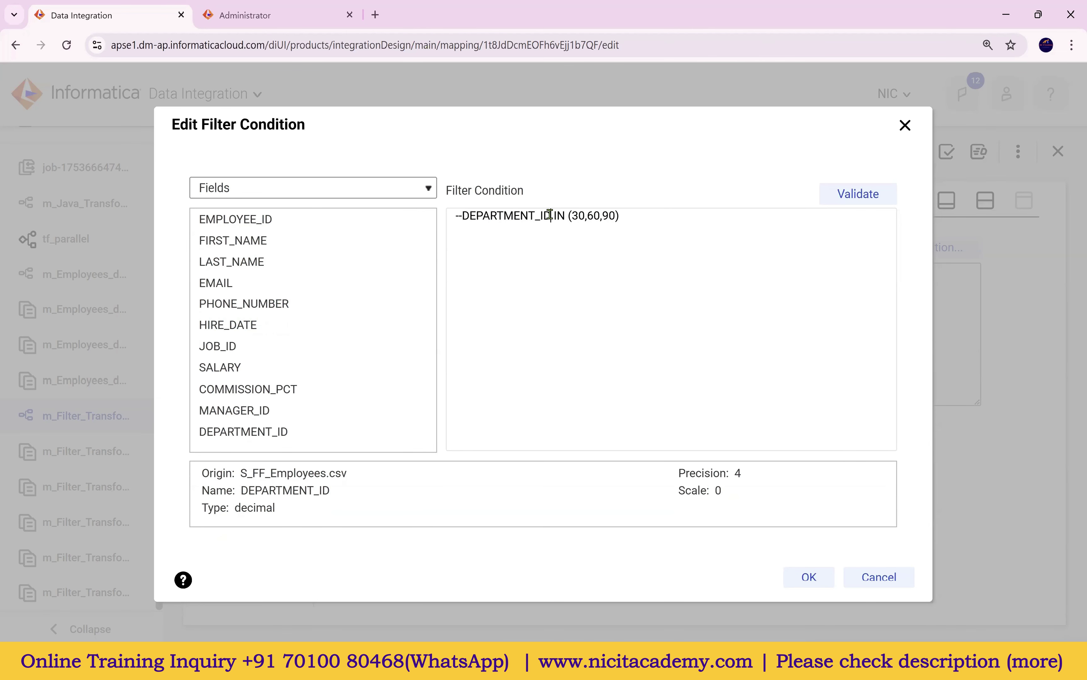
{"action": "left_click_drag", "start_coordinate": [550, 215], "coordinate": [463, 215]}
{"action": "key", "text": "ctrl+c"}
{"action": "key", "text": "End"}
{"action": "key", "text": "Return"}
{"action": "key", "text": "ctrl+v"}
{"action": "type", "text": "="}
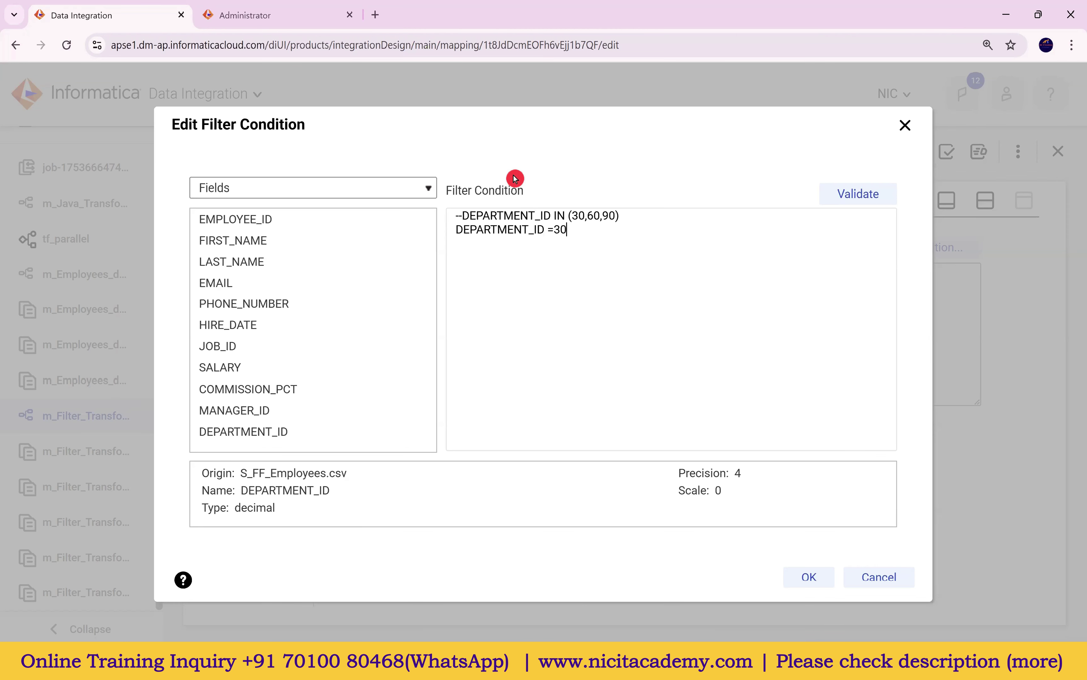
Step: Extend the second line of the filter condition with OR DEPARTMENT_ID =60 OR DEPARTMENT_ID =90
{"action": "left_click_drag", "start_coordinate": [565, 230], "coordinate": [456, 230]}
{"action": "left_click", "coordinate": [655, 232]}
{"action": "key", "text": "ctrl+v"}
{"action": "type", "text": "="}
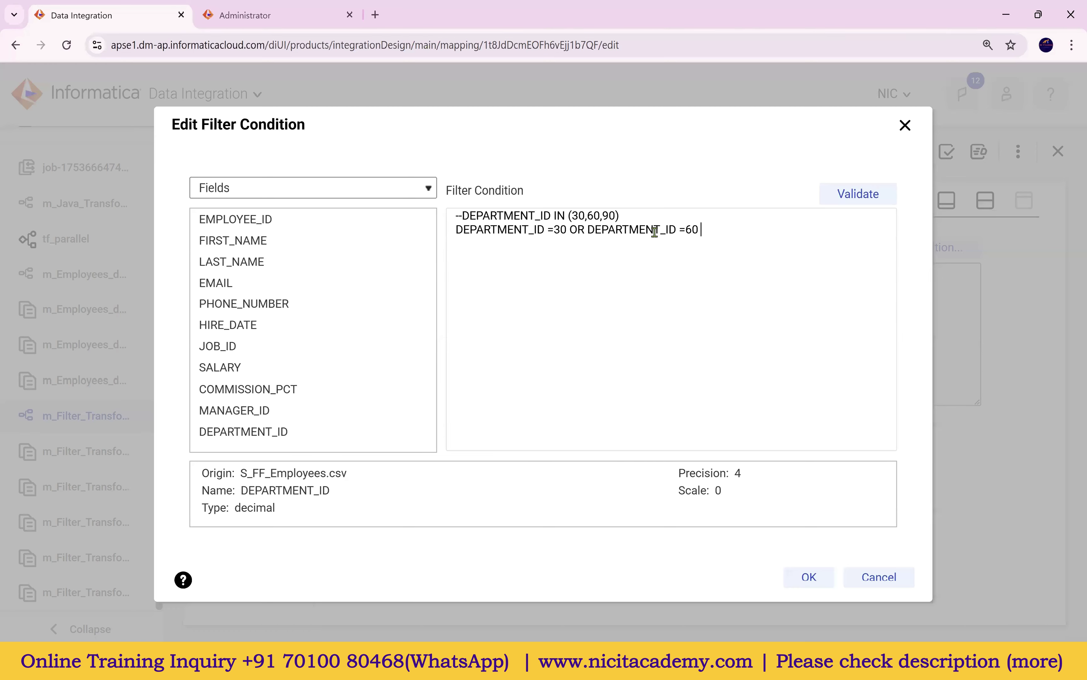
{"action": "key", "text": "ctrl+v"}
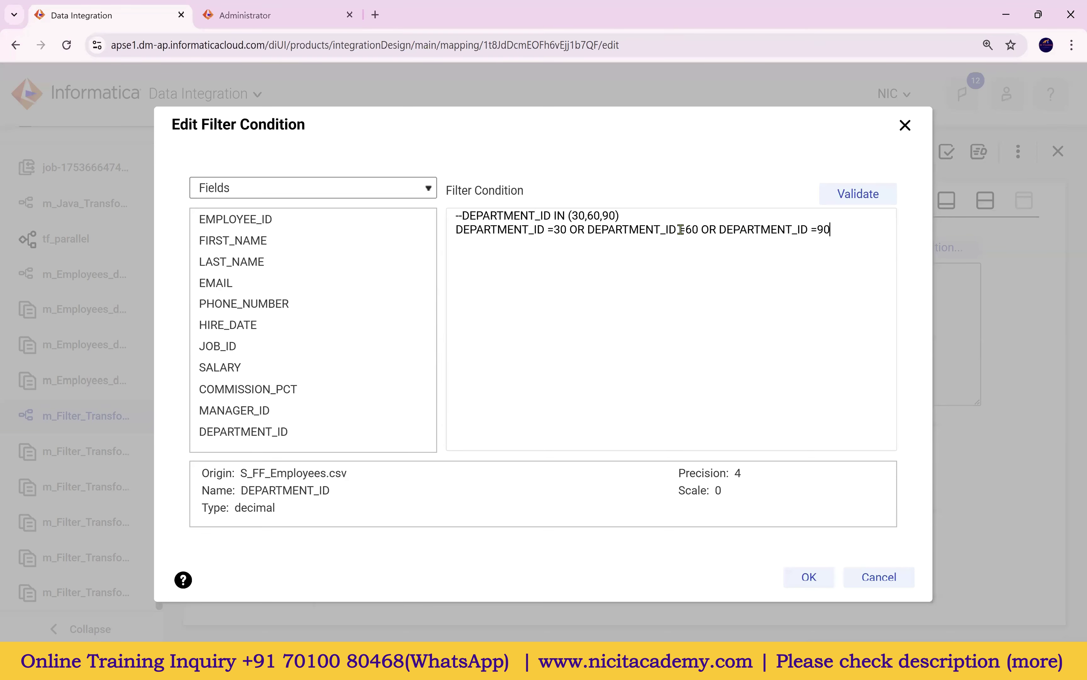
Step: Remove the spaces before the equals signs in the three DEPARTMENT_ID comparisons and validate the filter condition
{"action": "key", "text": "BackSpace"}
{"action": "key", "text": "End"}
{"action": "key", "text": "Left"}
{"action": "key", "text": "Left"}
{"action": "key", "text": "Left"}
{"action": "key", "text": "BackSpace"}
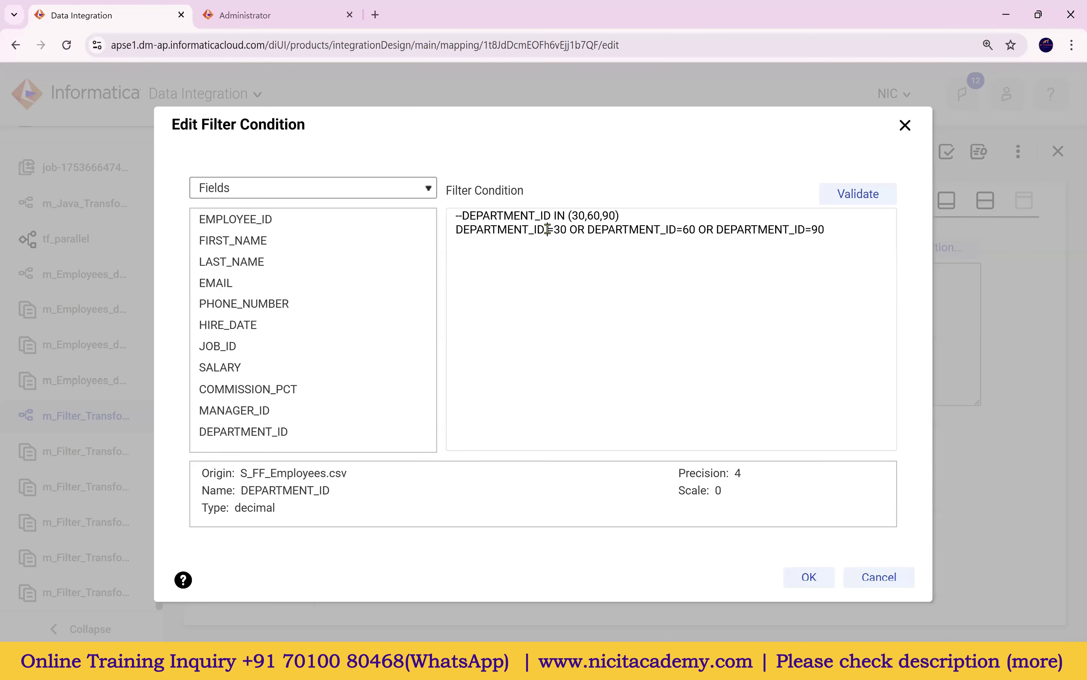
{"action": "left_click", "coordinate": [548, 230]}
{"action": "key", "text": "BackSpace"}
{"action": "left_click", "coordinate": [845, 194]}
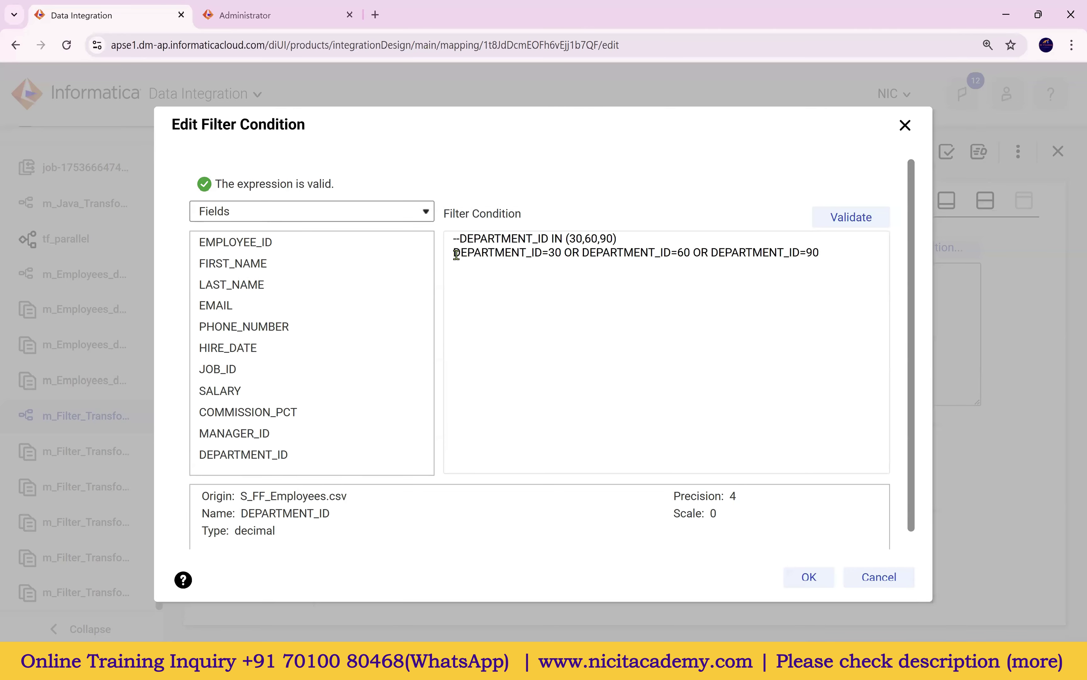
Step: Comment out the OR condition with -- and copy DEPARTMENT_ID IN (30,60,90) onto a new third line
{"action": "type", "text": "--"}
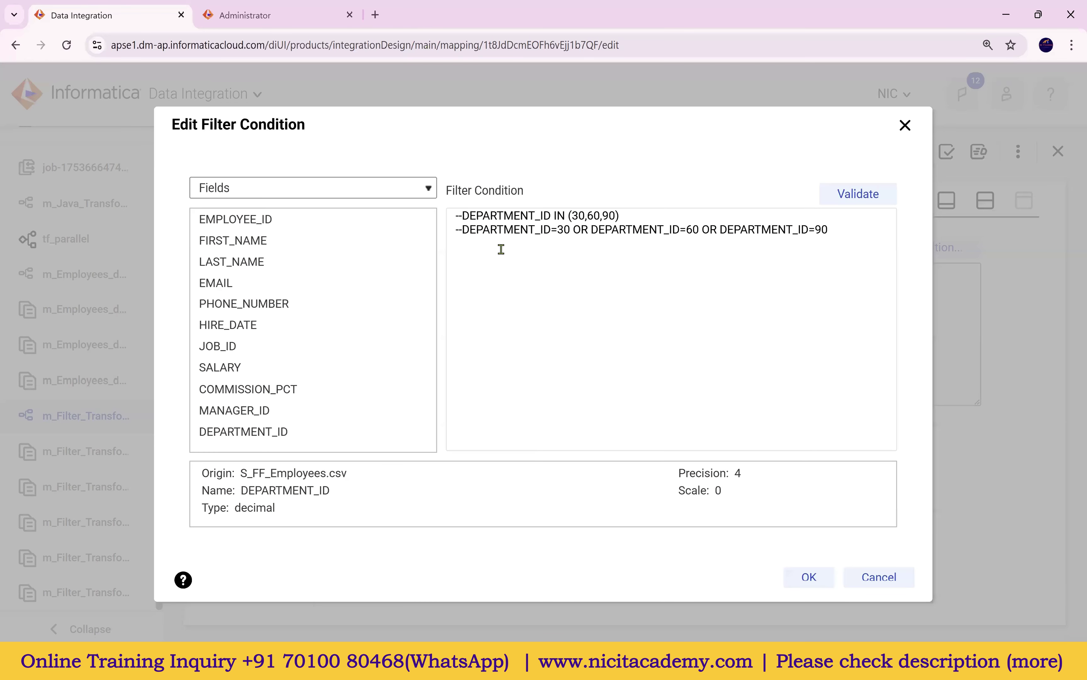
{"action": "left_click_drag", "start_coordinate": [625, 217], "coordinate": [463, 217]}
{"action": "key", "text": "ctrl+c"}
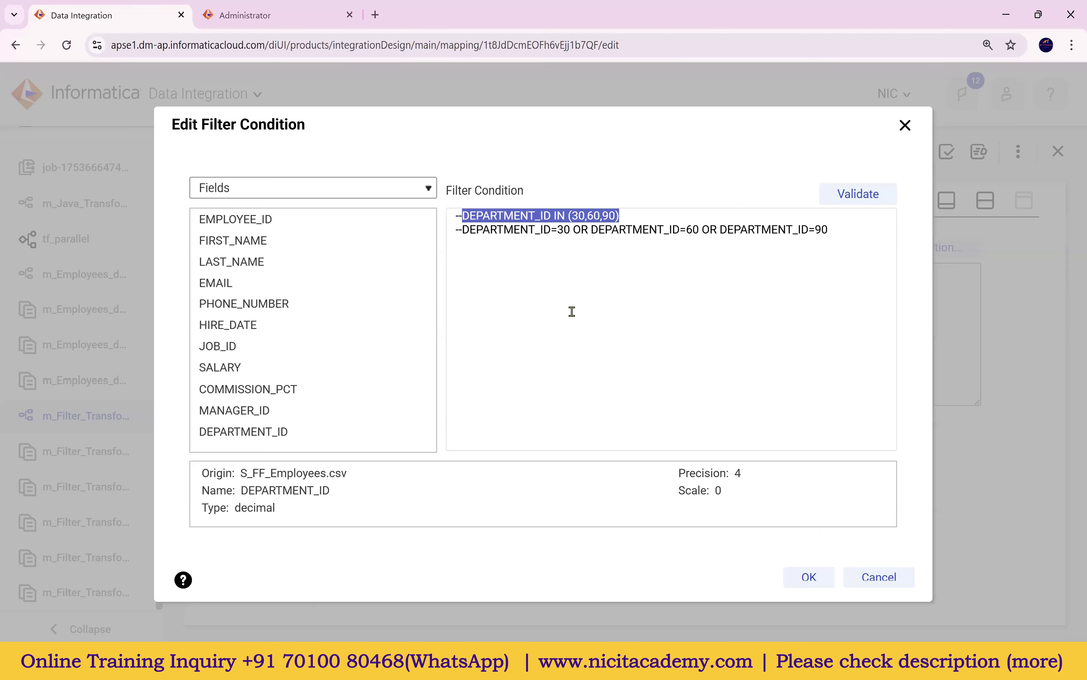
{"action": "left_click", "coordinate": [841, 234]}
{"action": "key", "text": "Return"}
{"action": "key", "text": "ctrl+v"}
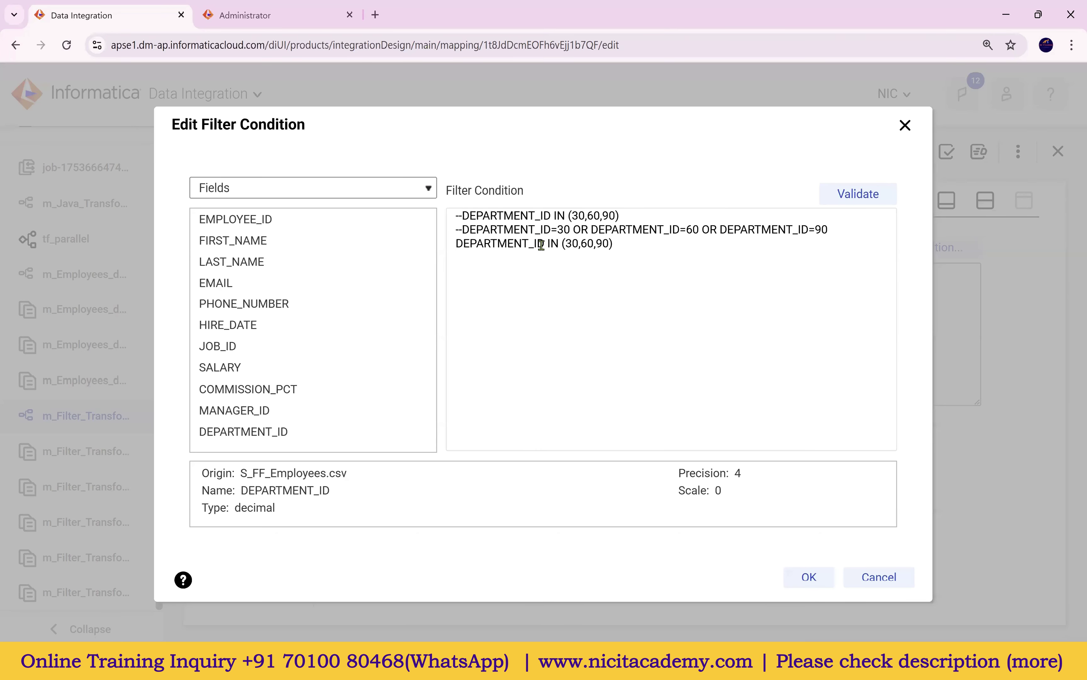
Step: Move DEPARTMENT_ID inside the parentheses on the third line so it reads IN (DEPARTMENT_ID,30,60,90)
{"action": "left_click_drag", "start_coordinate": [544, 243], "coordinate": [455, 243]}
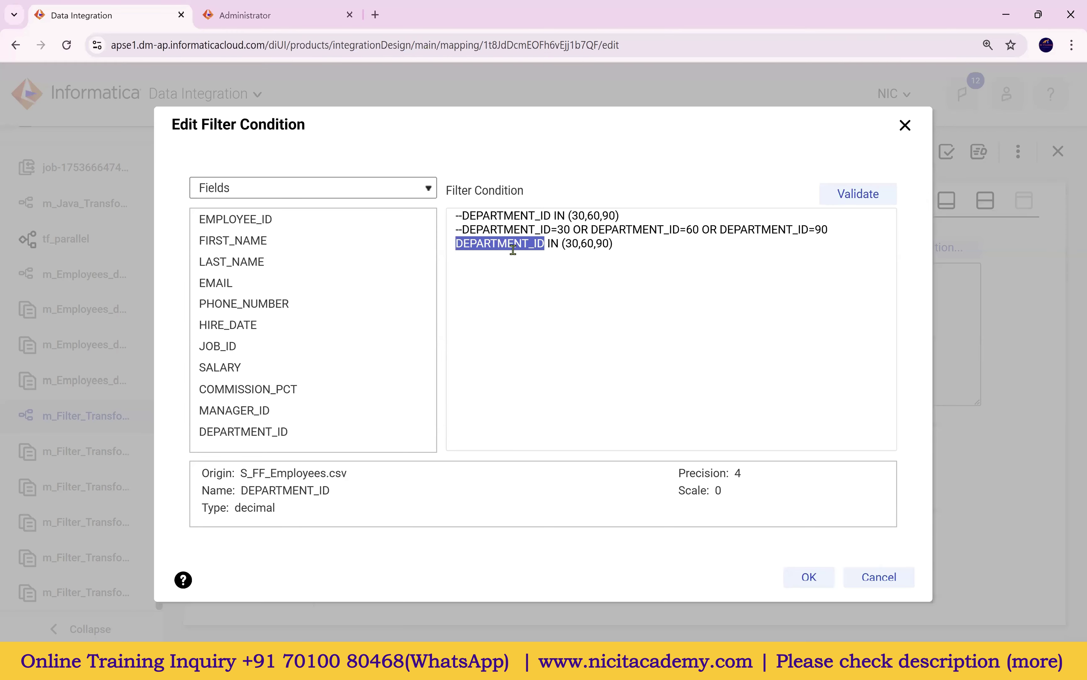
{"action": "key", "text": "ctrl+x"}
{"action": "key", "text": "Right"}
{"action": "key", "text": "Right"}
{"action": "key", "text": "Right"}
{"action": "key", "text": "Right"}
{"action": "key", "text": "Right"}
{"action": "key", "text": "ctrl+v"}
{"action": "type", "text": ","}
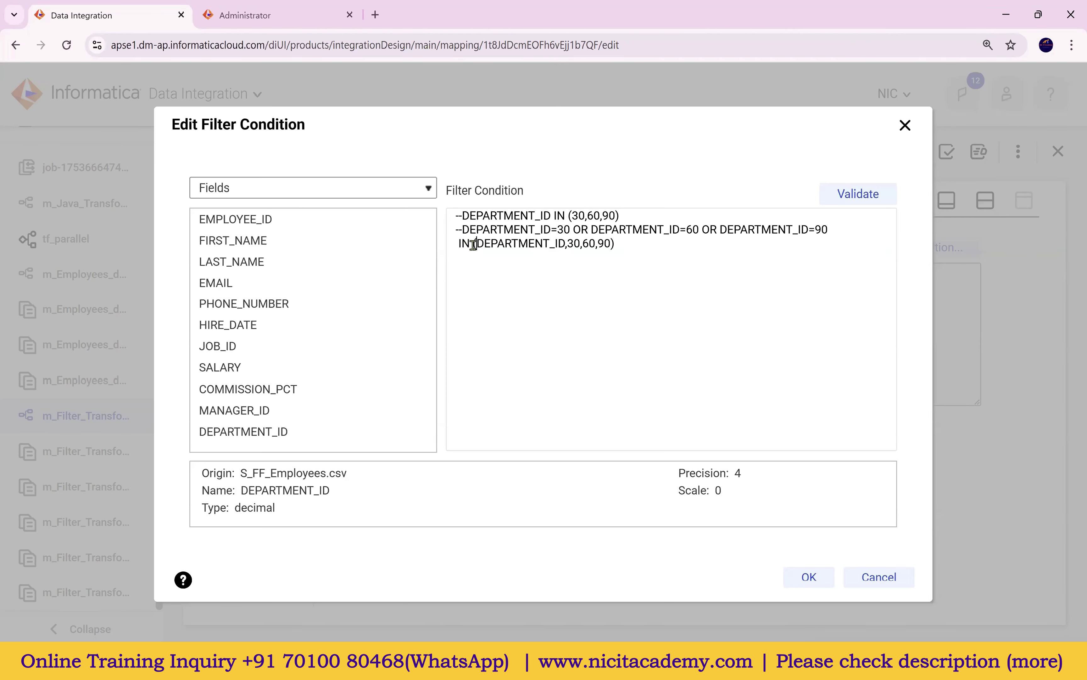
Step: Remove the space after IN, validate the condition, and compare it with the two commented-out DEPARTMENT_ID versions
{"action": "key", "text": "BackSpace"}
{"action": "left_click_drag", "start_coordinate": [481, 244], "coordinate": [447, 244]}
{"action": "left_click", "coordinate": [607, 245]}
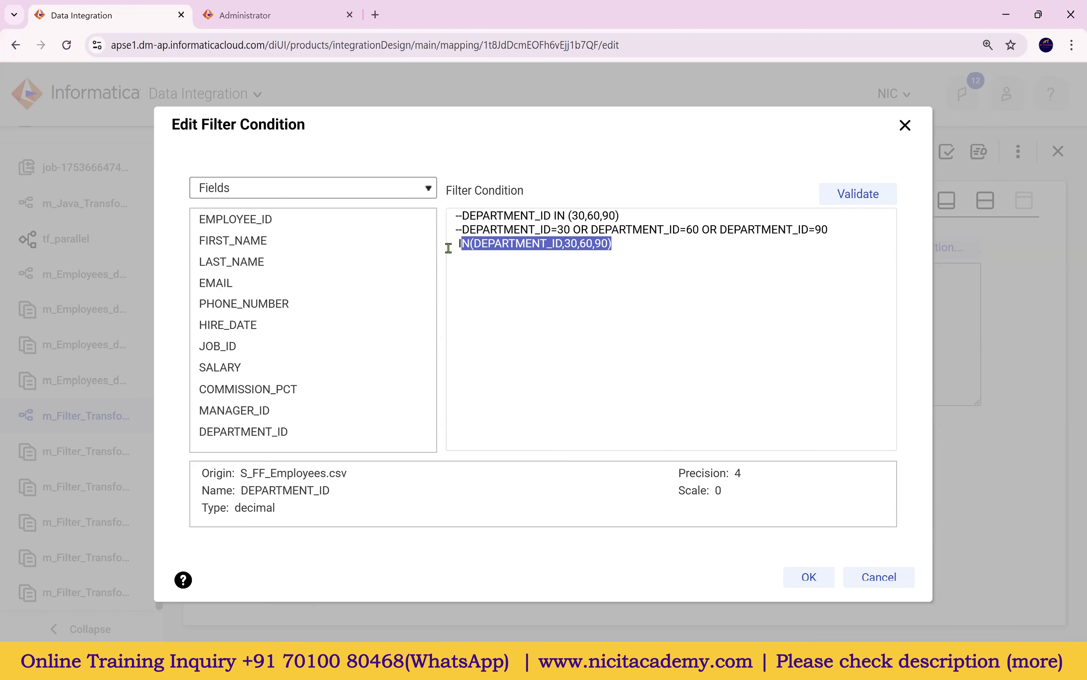
{"action": "left_click", "coordinate": [856, 194]}
{"action": "left_click_drag", "start_coordinate": [826, 252], "coordinate": [430, 238]}
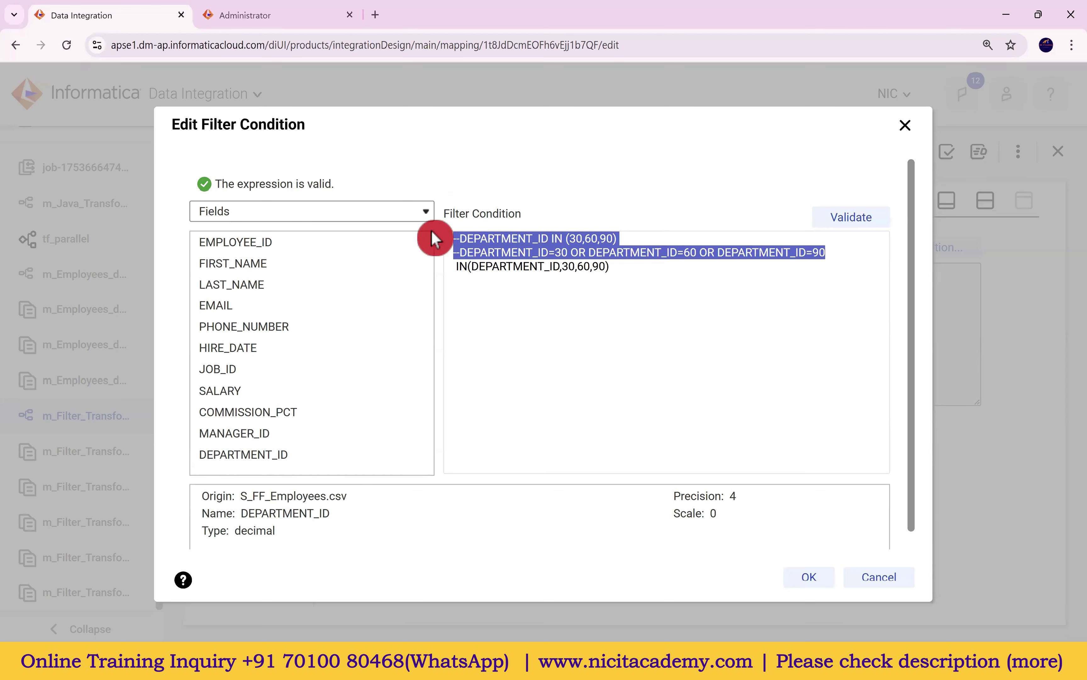
{"action": "left_click", "coordinate": [584, 238]}
{"action": "left_click_drag", "start_coordinate": [625, 238], "coordinate": [452, 238]}
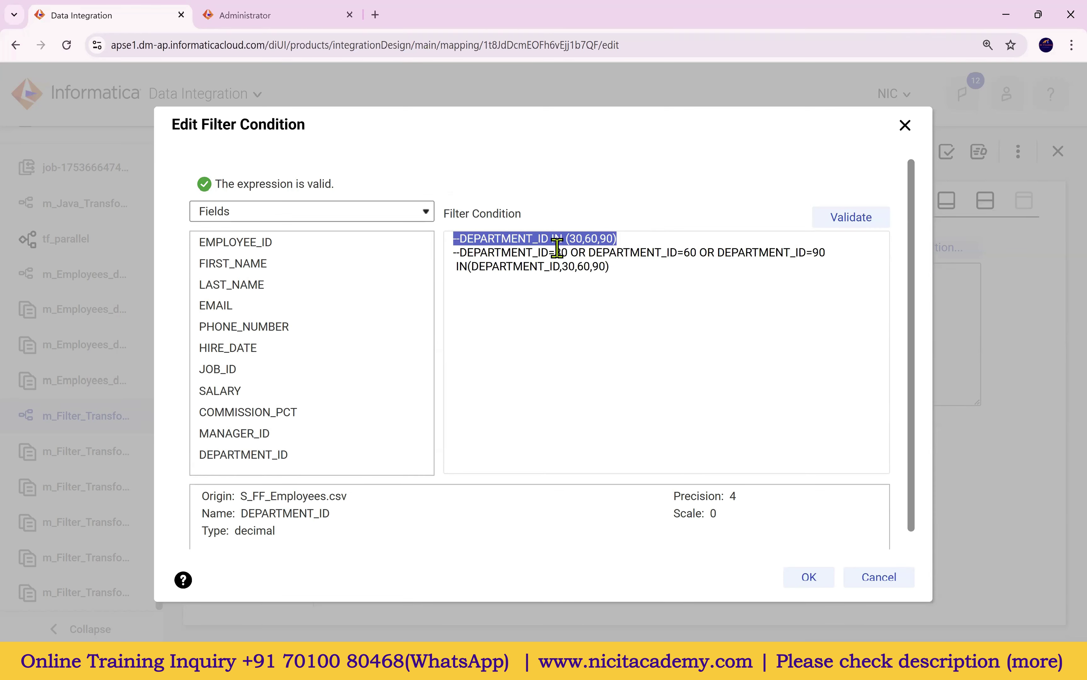
{"action": "left_click_drag", "start_coordinate": [827, 253], "coordinate": [457, 255]}
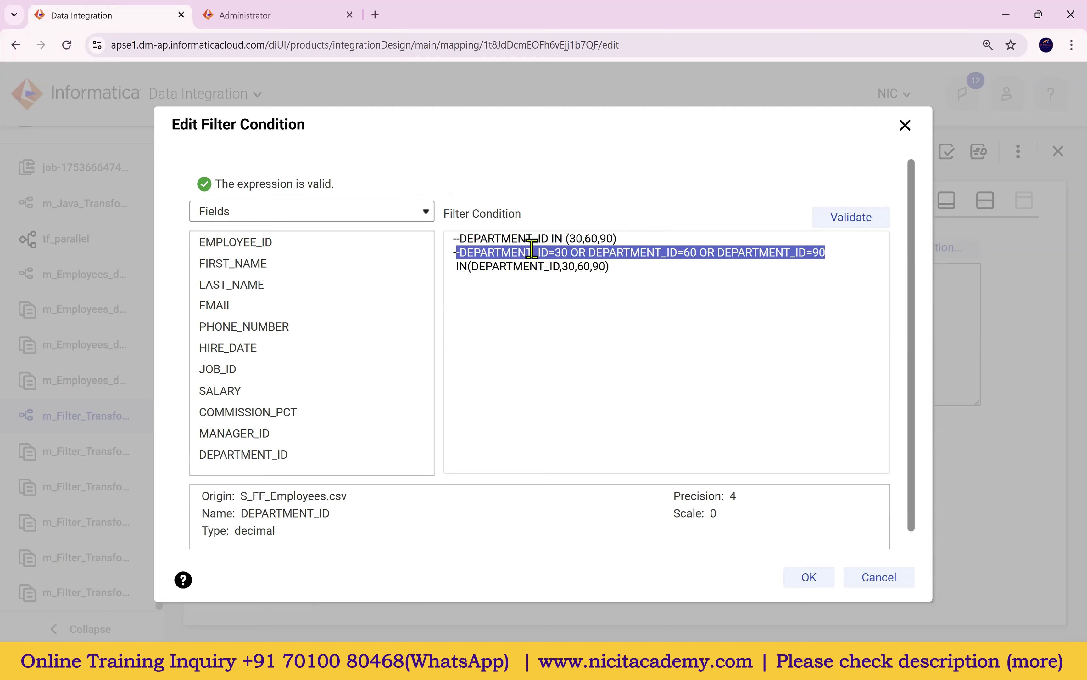
{"action": "left_click", "coordinate": [741, 264]}
{"action": "left_click_drag", "start_coordinate": [844, 264], "coordinate": [436, 247]}
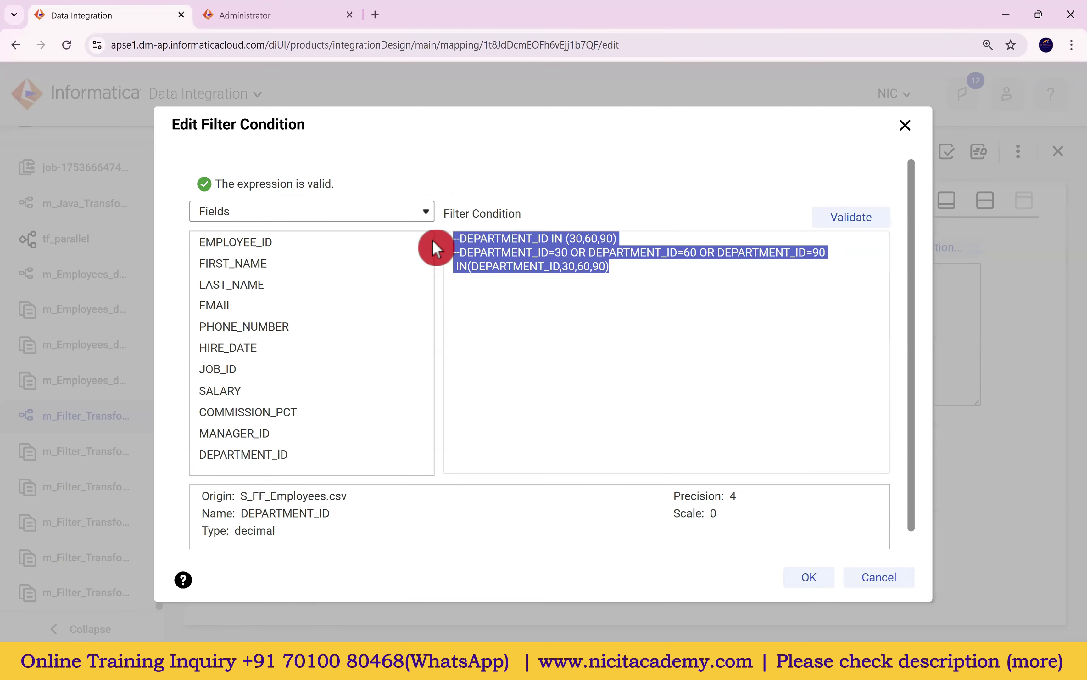
Step: Delete the two commented-out DEPARTMENT_ID lines so the filter condition contains only IN(DEPARTMENT_ID,30,60,90), then validate and accept it
{"action": "left_click", "coordinate": [682, 256]}
{"action": "left_click_drag", "start_coordinate": [830, 255], "coordinate": [442, 234]}
{"action": "key", "text": "BackSpace"}
{"action": "key", "text": "Delete"}
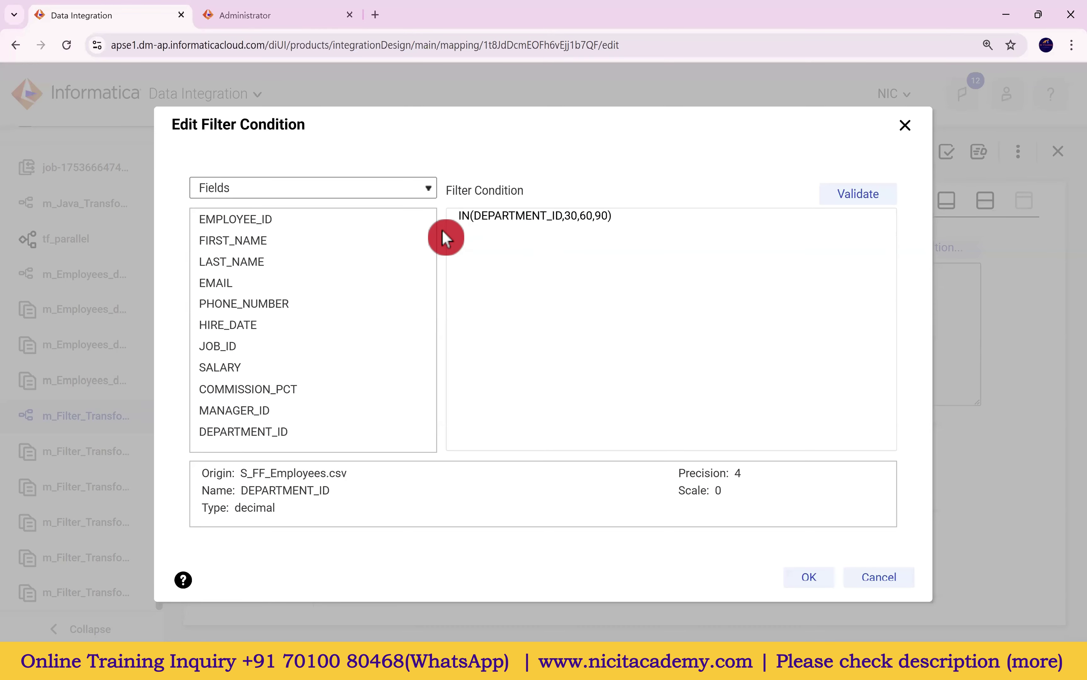
{"action": "key", "text": "Delete"}
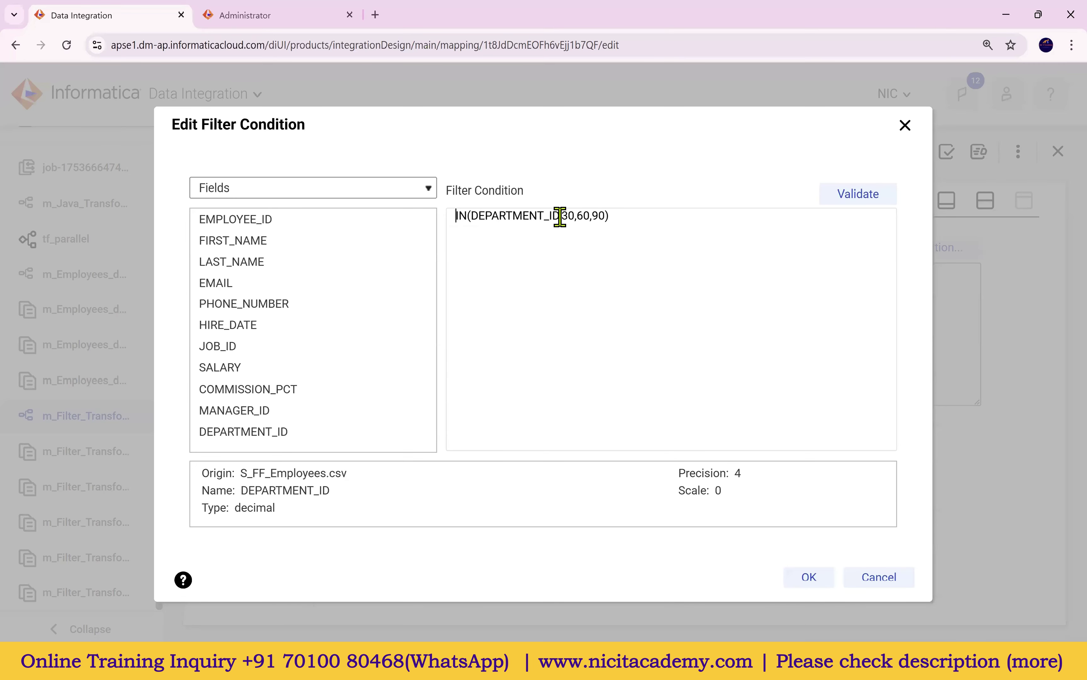
{"action": "left_click_drag", "start_coordinate": [611, 216], "coordinate": [447, 216]}
{"action": "left_click", "coordinate": [870, 201]}
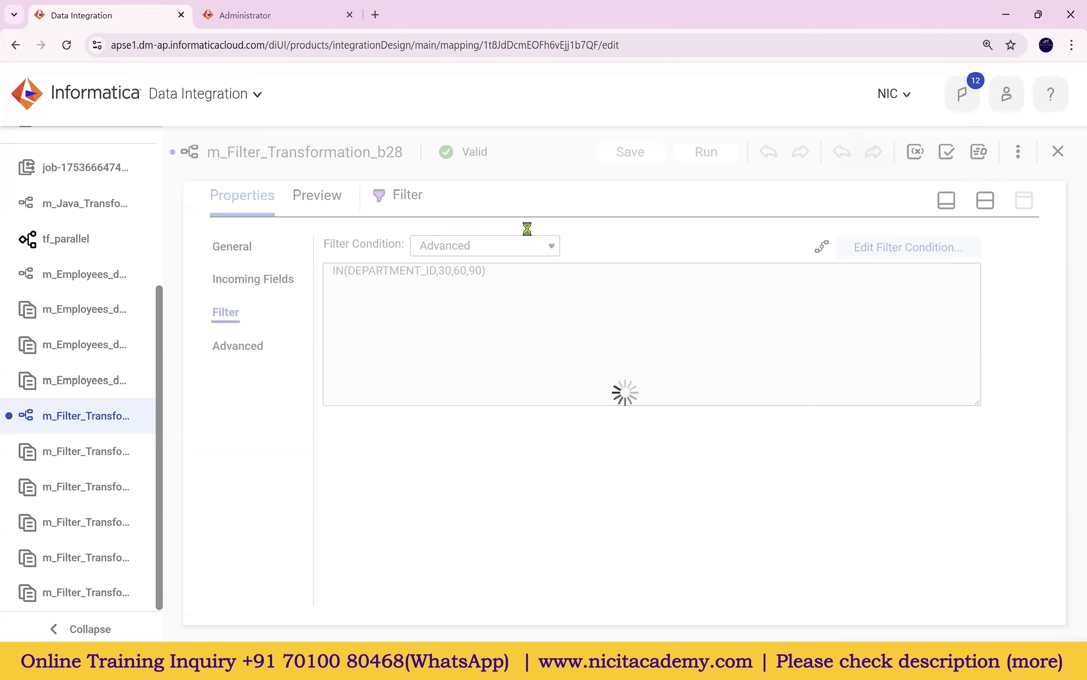
Step: Save the mapping and run it with NIC as the runtime environment
{"action": "left_click", "coordinate": [721, 157]}
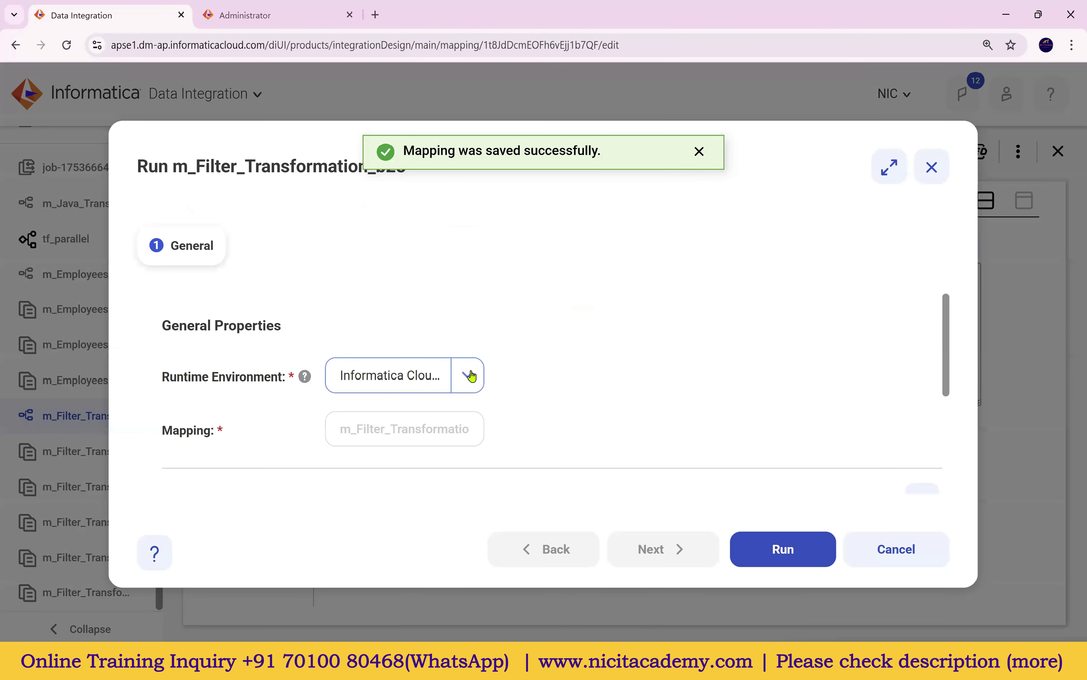
{"action": "left_click", "coordinate": [468, 375]}
{"action": "left_click", "coordinate": [427, 443]}
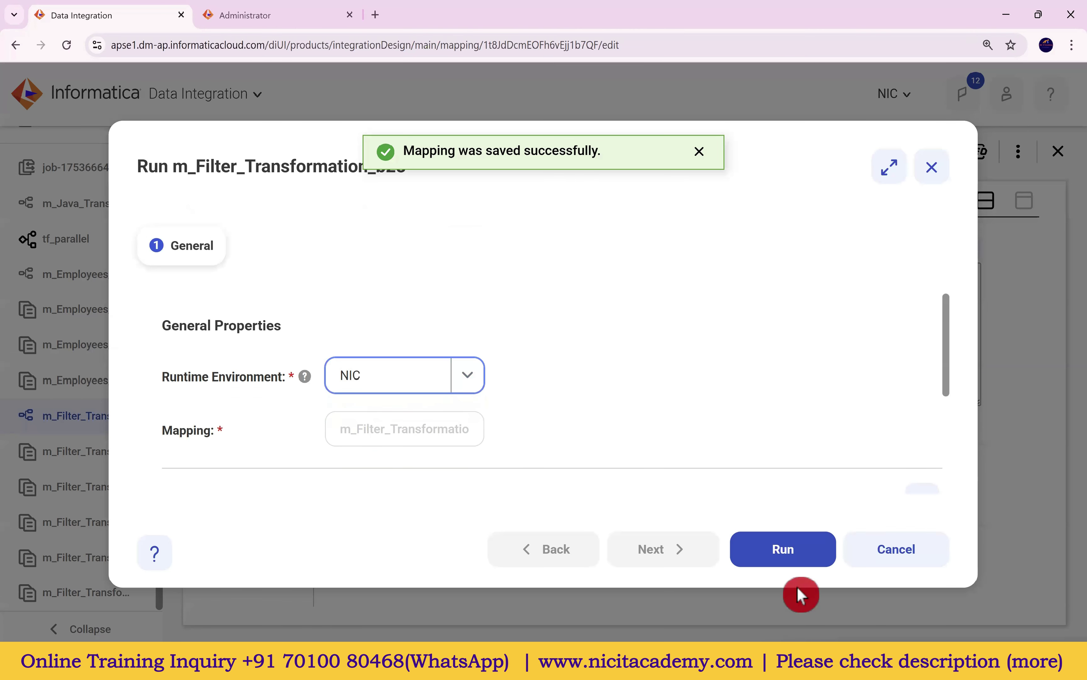
{"action": "left_click", "coordinate": [764, 550]}
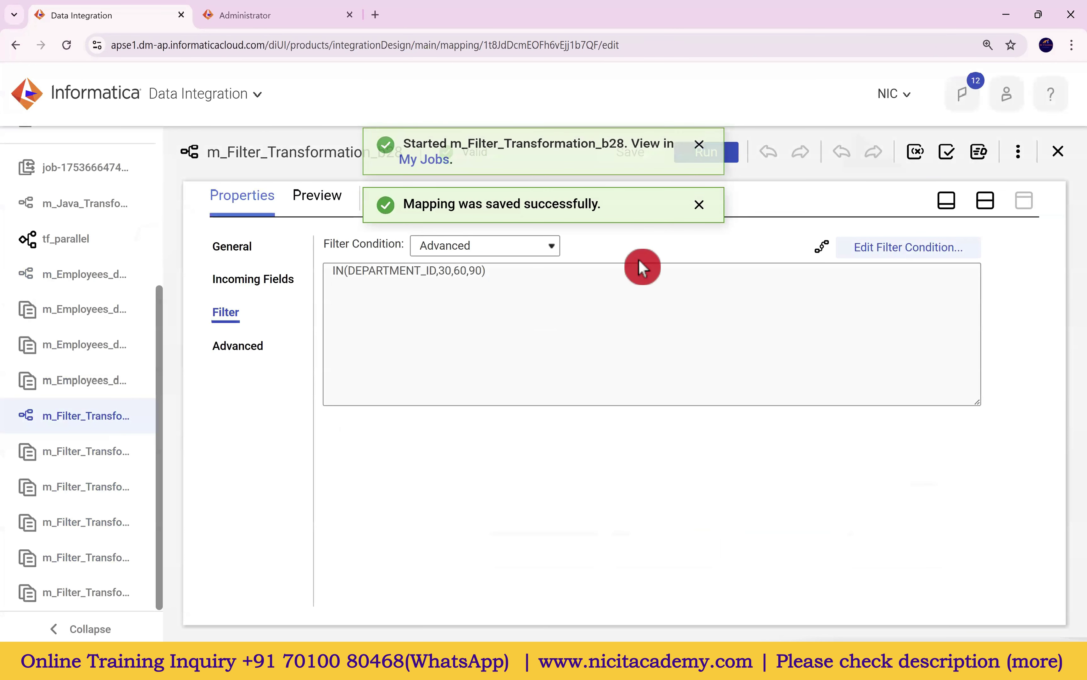
Step: Open the job list for the started mapping run and refresh it to check the run's status
{"action": "left_click", "coordinate": [427, 167]}
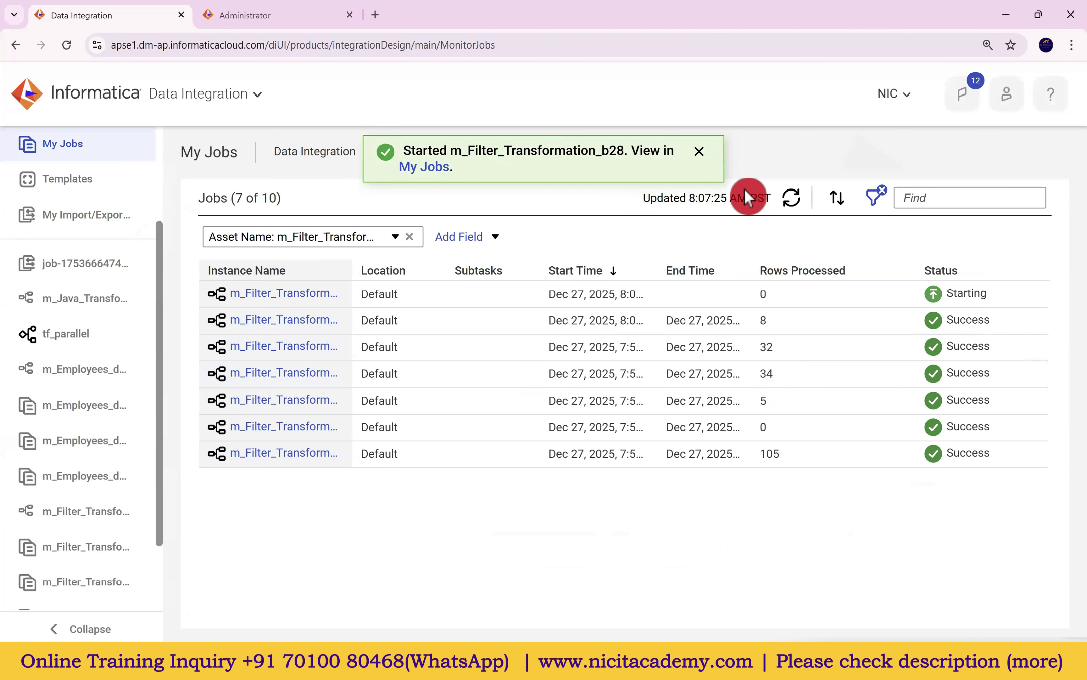
{"action": "left_click", "coordinate": [791, 200]}
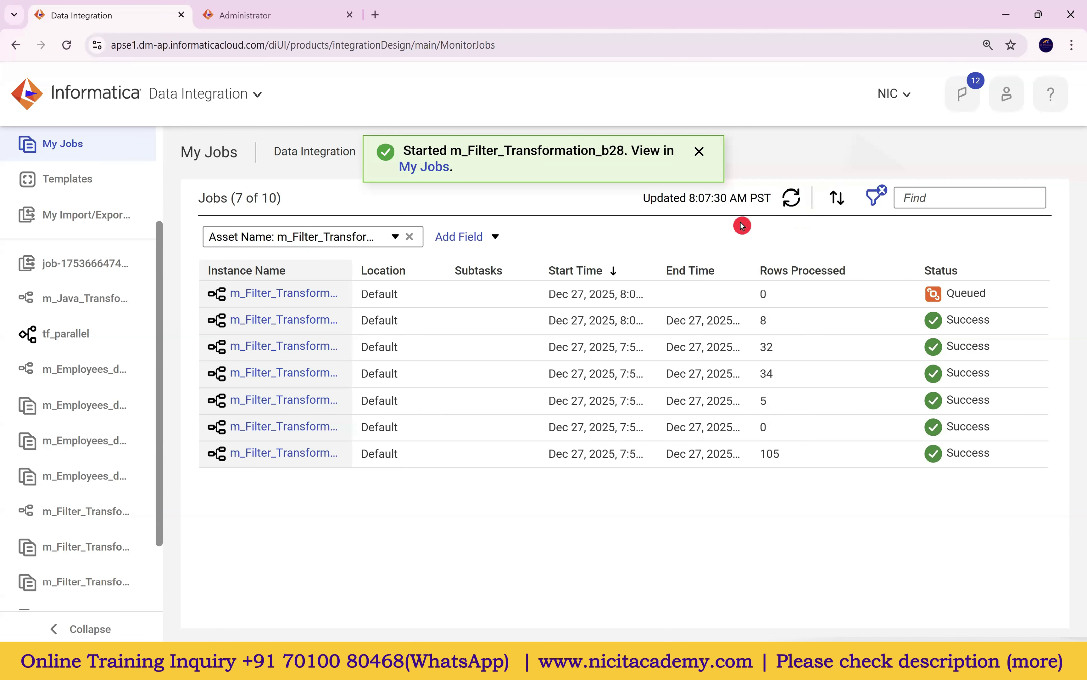
{"action": "left_click", "coordinate": [794, 200]}
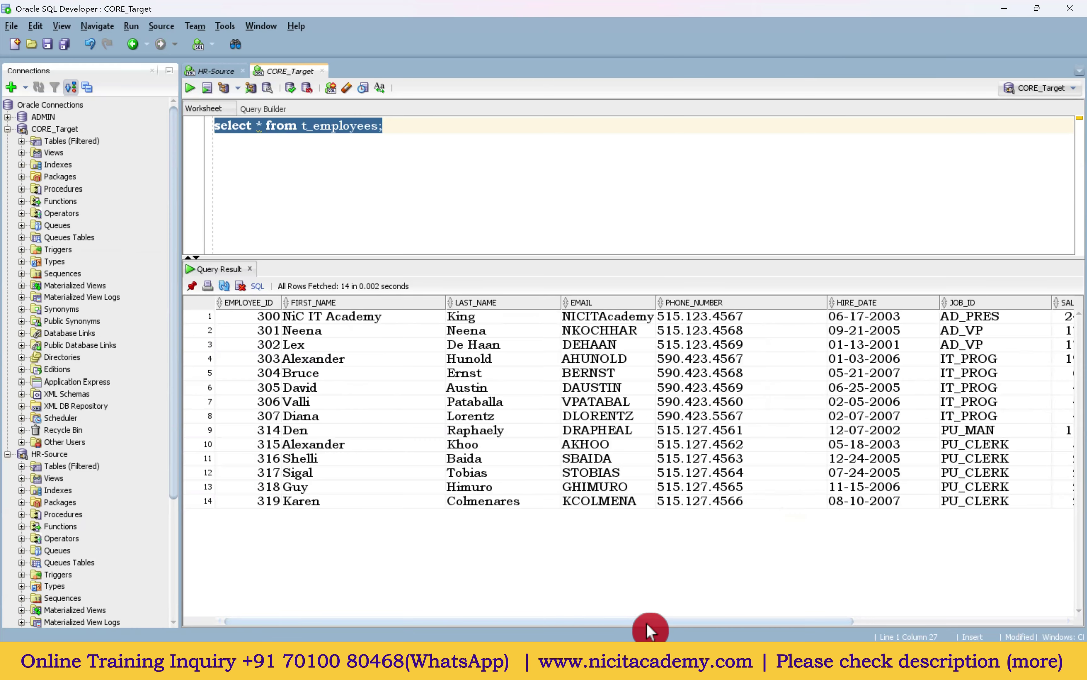
Step: Switch to Oracle SQL Developer and examine the DEPARTMENT_ID column of the t_employees query result for departments 30, 60 and 90
{"action": "left_click_drag", "start_coordinate": [647, 622], "coordinate": [901, 630]}
{"action": "left_click_drag", "start_coordinate": [989, 316], "coordinate": [1007, 501]}
{"action": "left_click", "coordinate": [1012, 483]}
{"action": "left_click_drag", "start_coordinate": [1001, 359], "coordinate": [1005, 409]}
{"action": "left_click_drag", "start_coordinate": [994, 316], "coordinate": [992, 346]}
{"action": "left_click", "coordinate": [401, 148]}
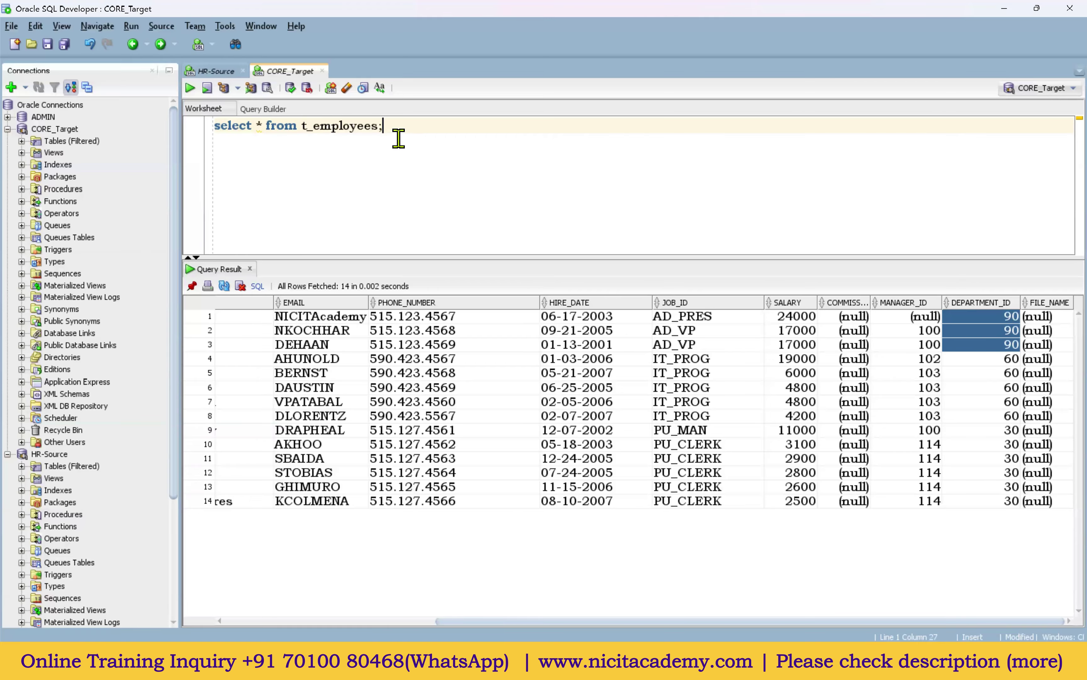